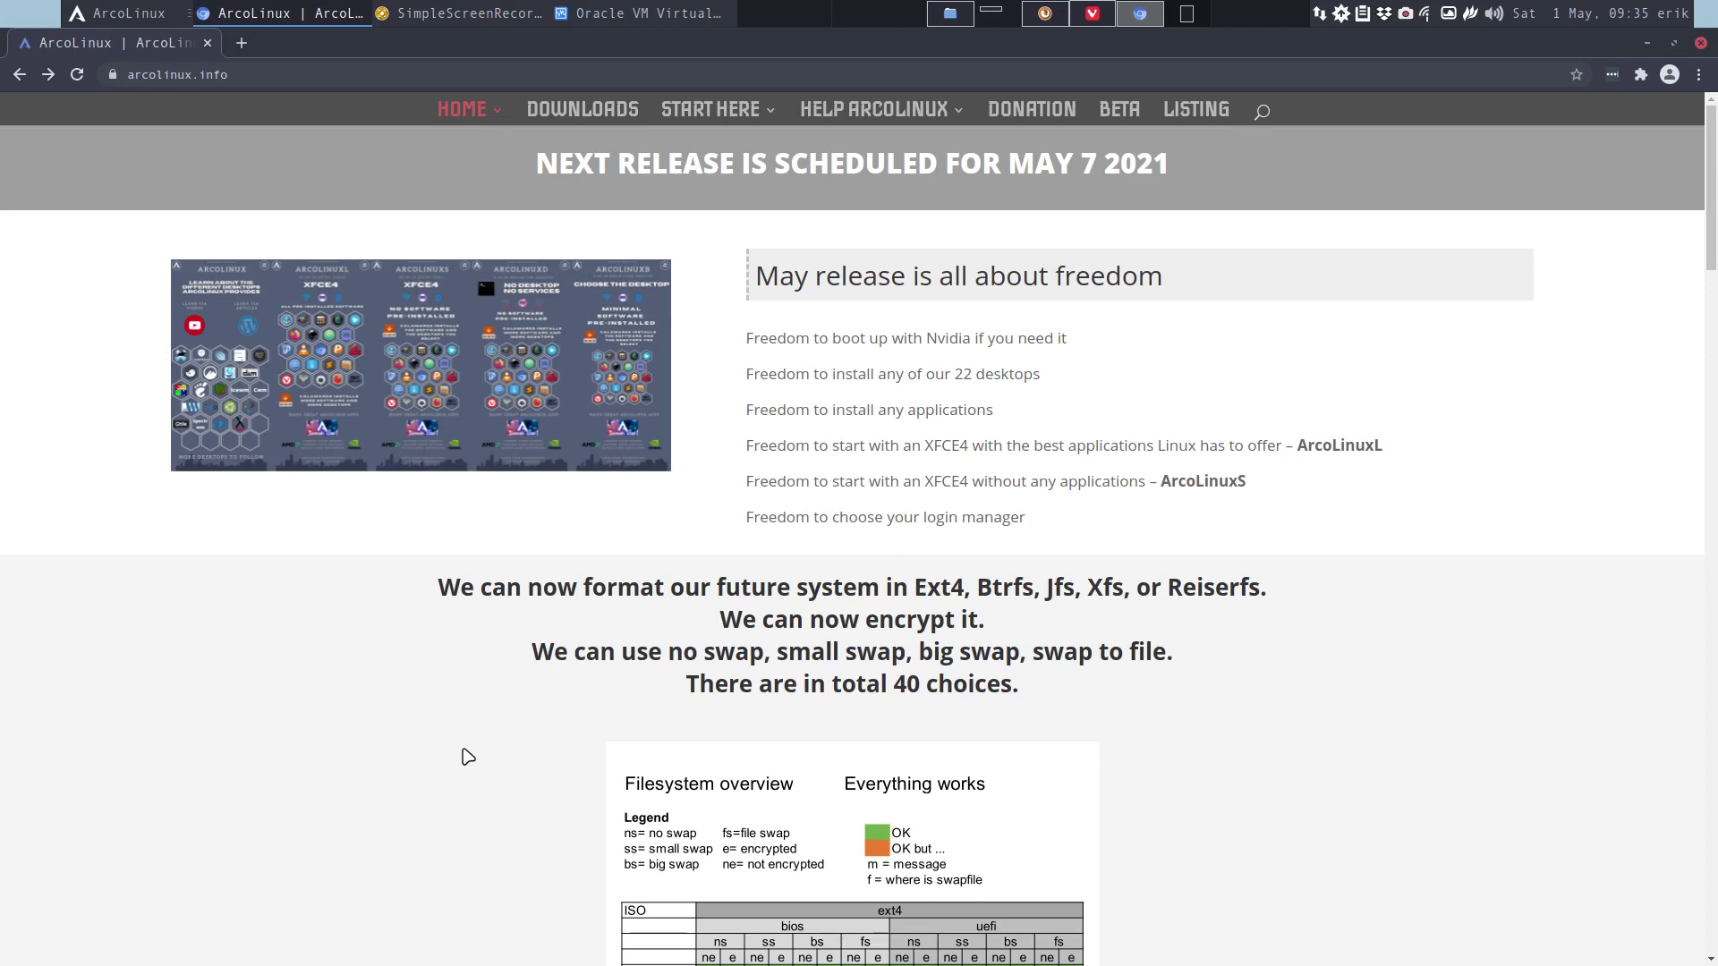
# Highlight the words ArcoLinuxL and ArcoLinuxS, then open the infographic page from the banner.
pyautogui.doubleClick(1328, 448)
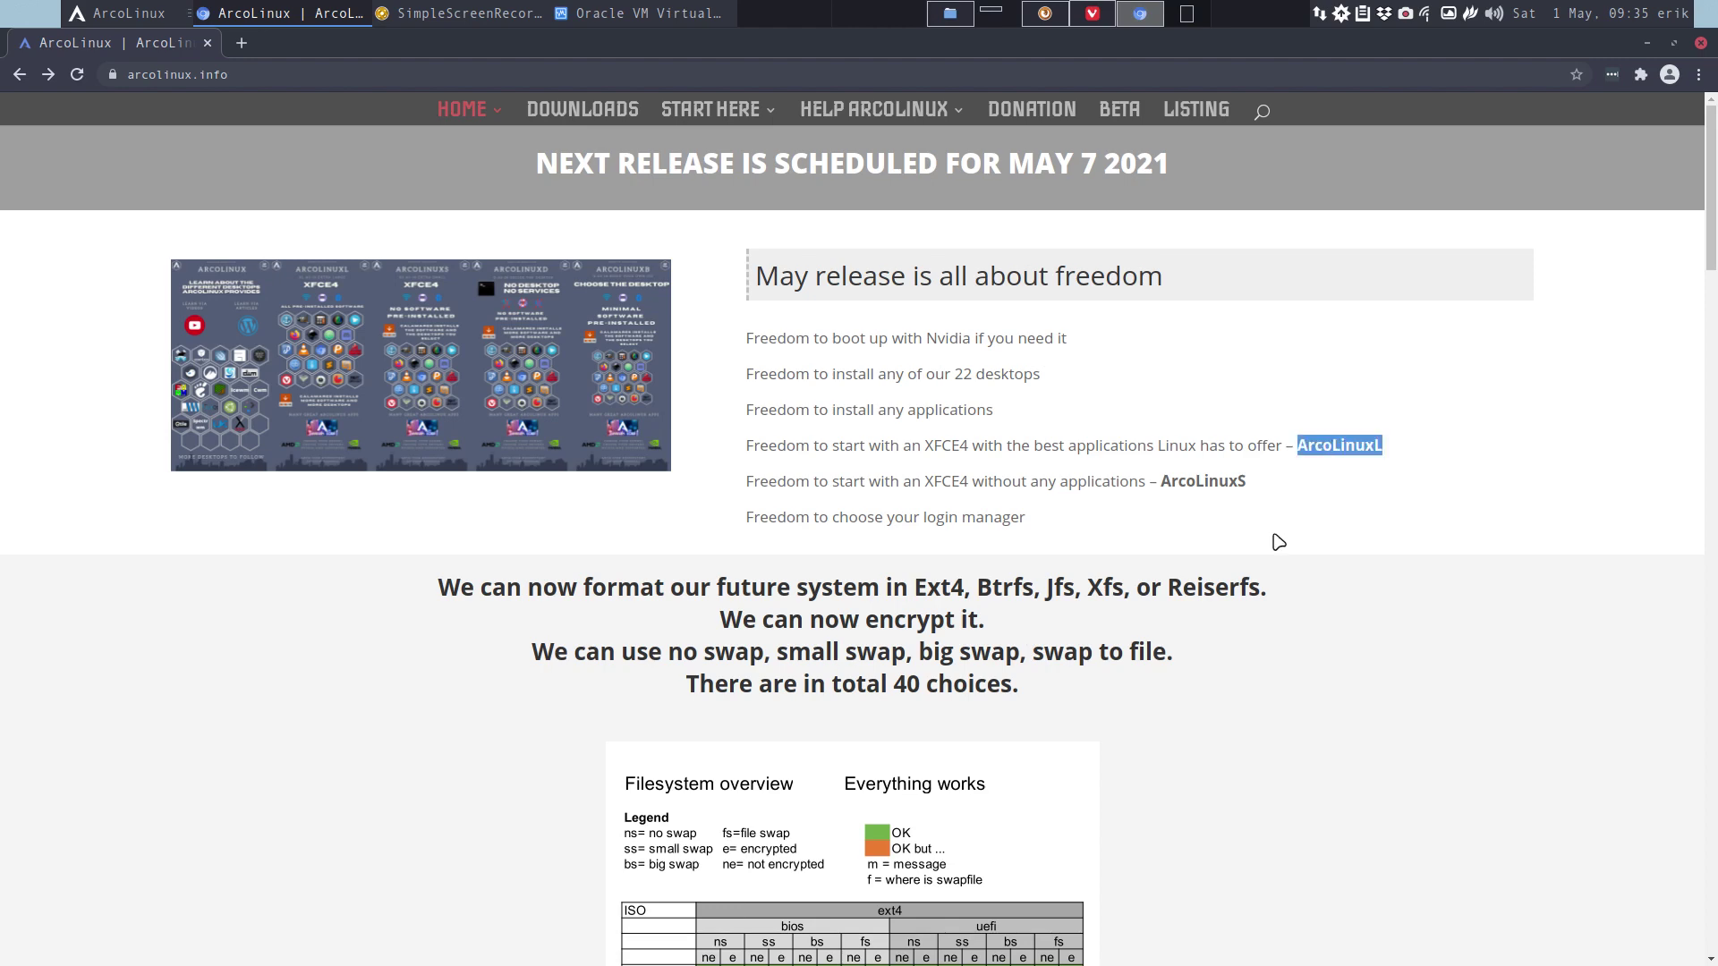
pyautogui.doubleClick(1200, 481)
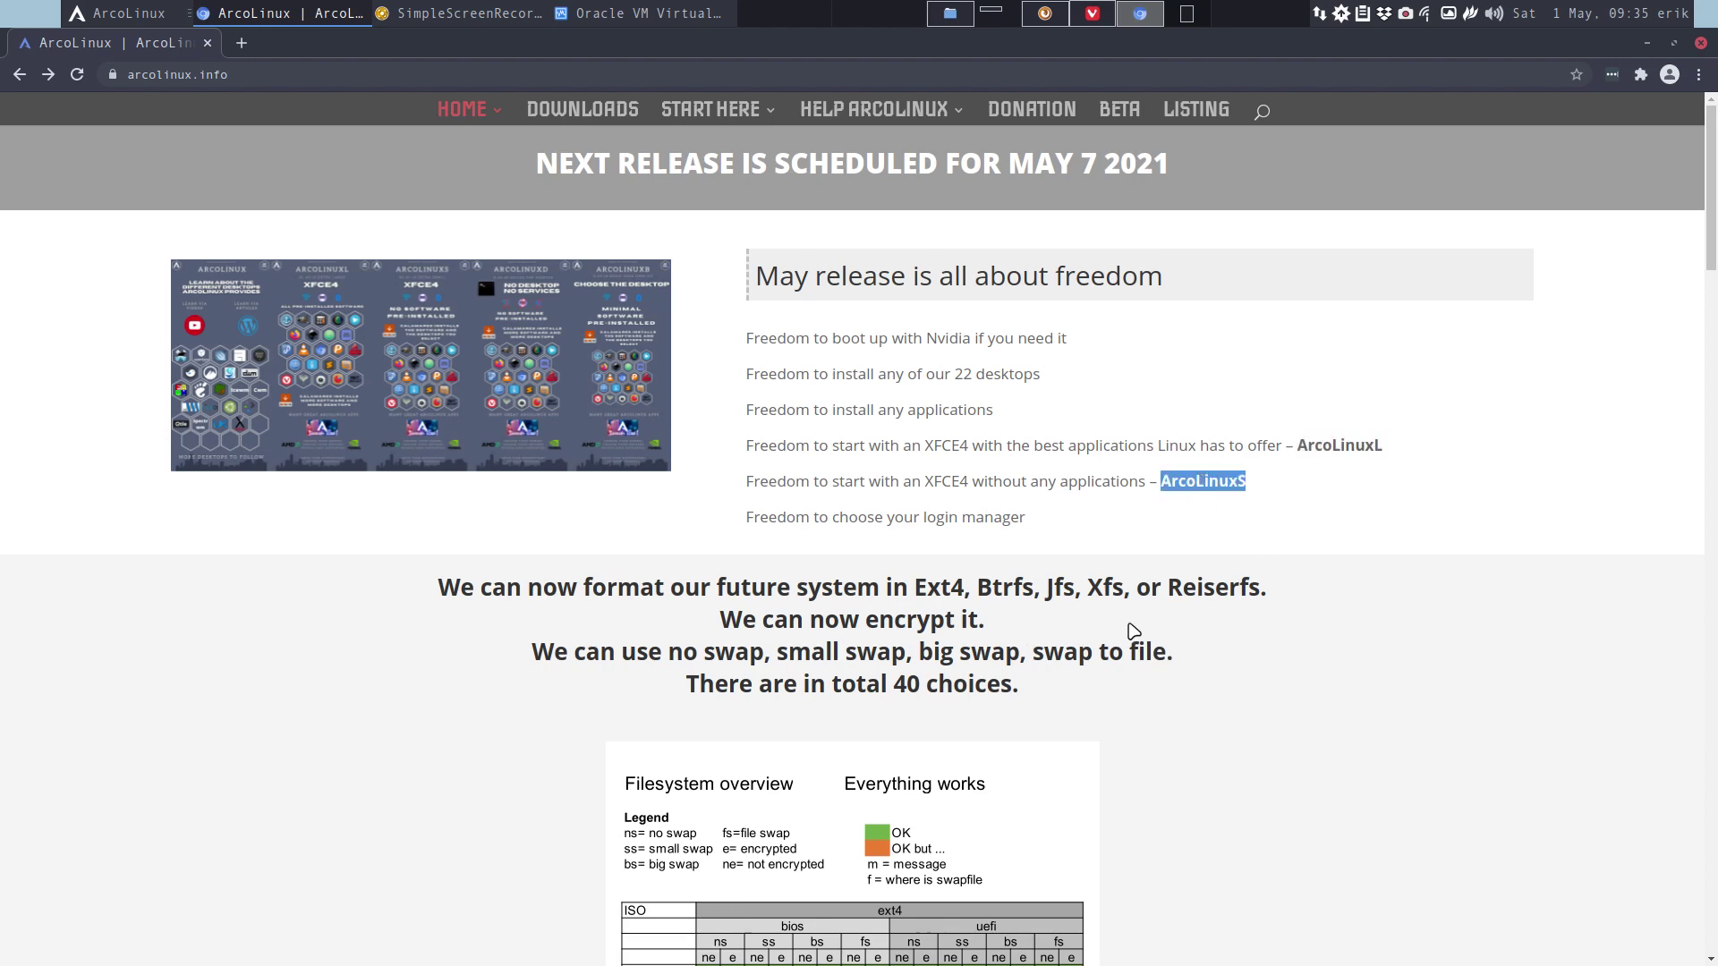
pyautogui.click(461, 374)
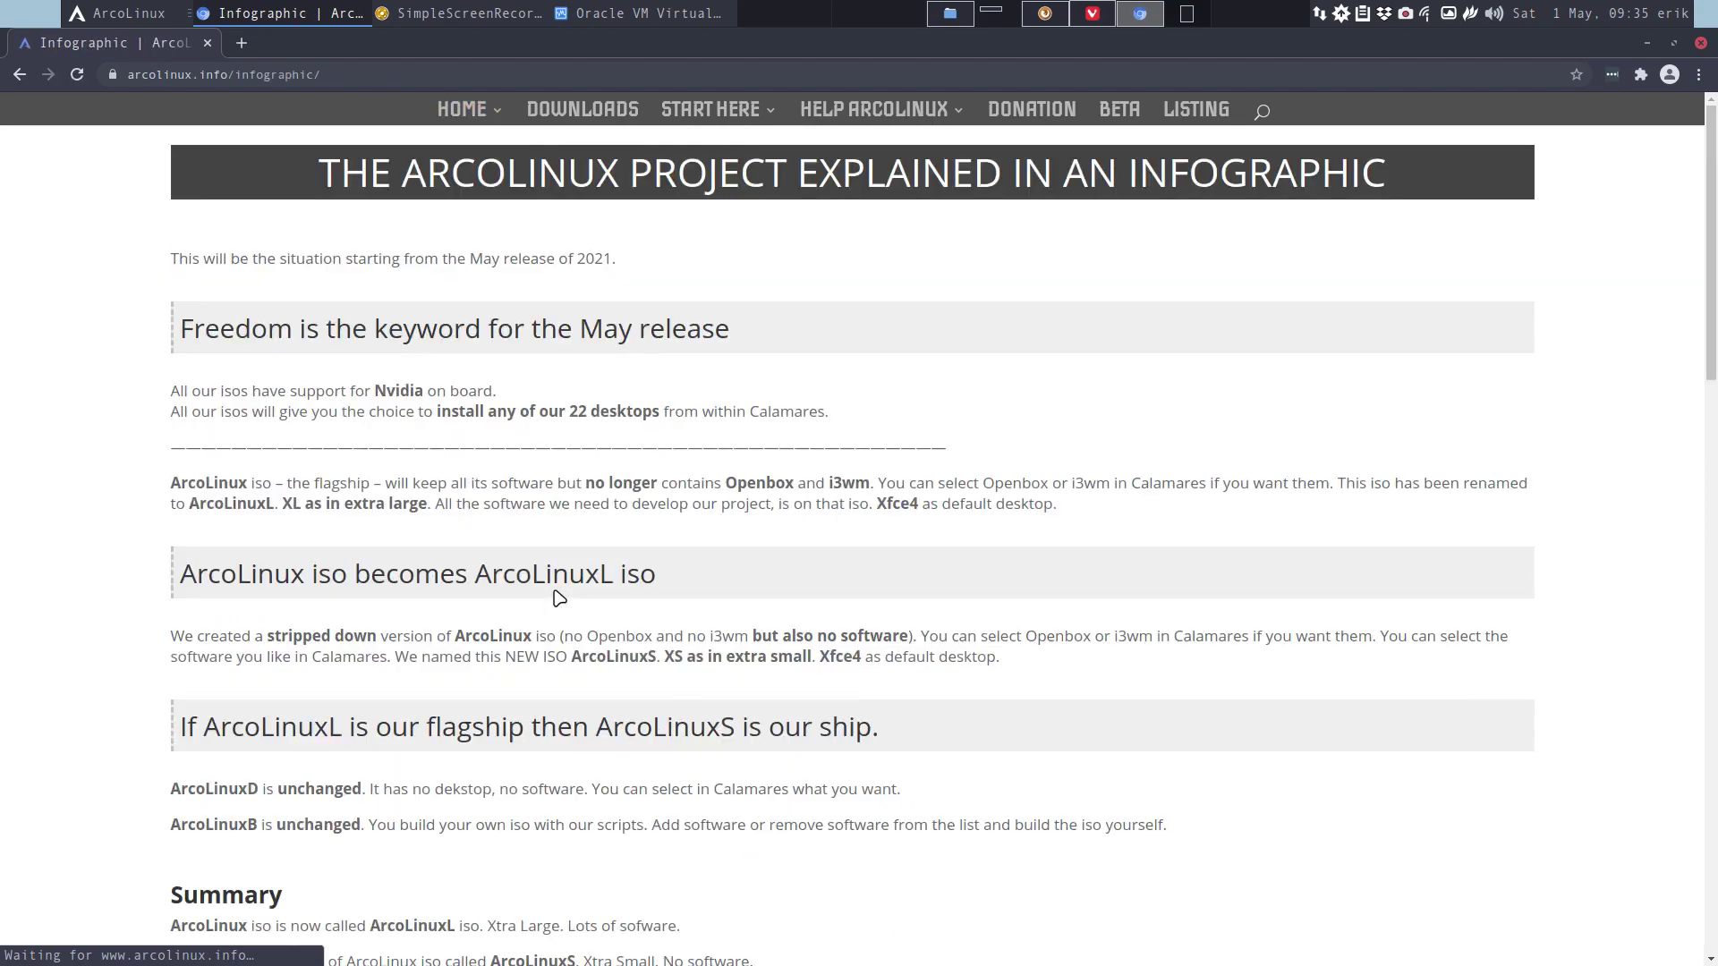
pyautogui.scroll(-12, 559, 598)
pyautogui.scroll(5, 560, 598)
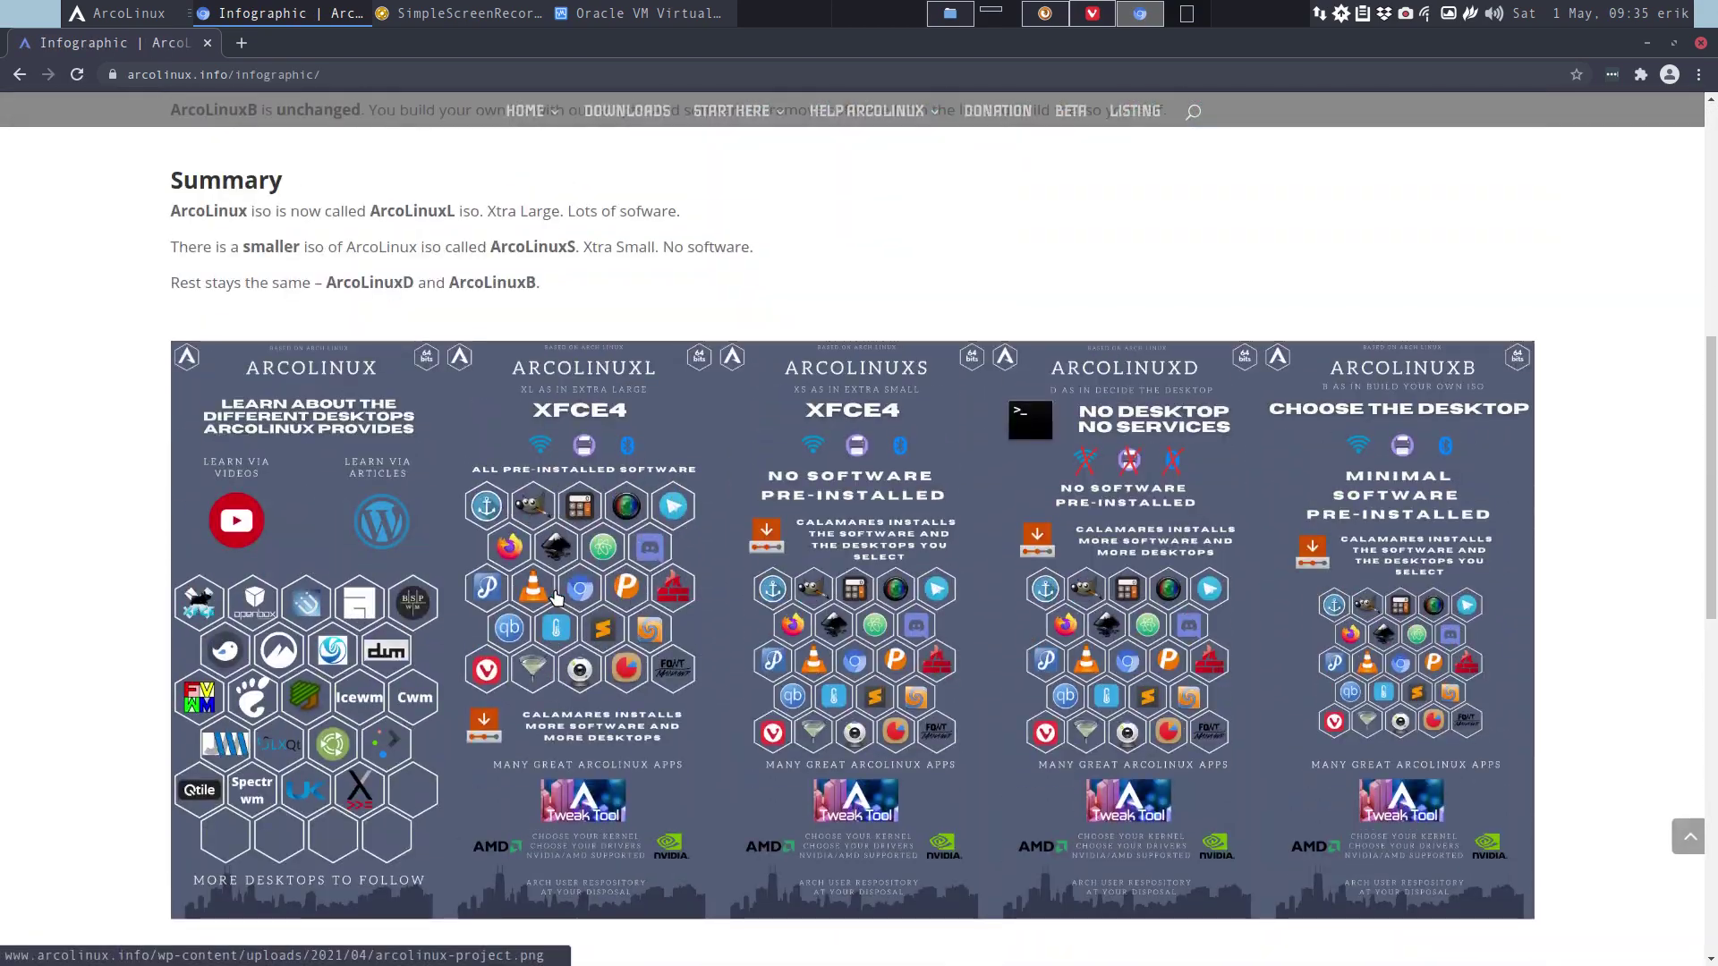
pyautogui.scroll(8, 559, 598)
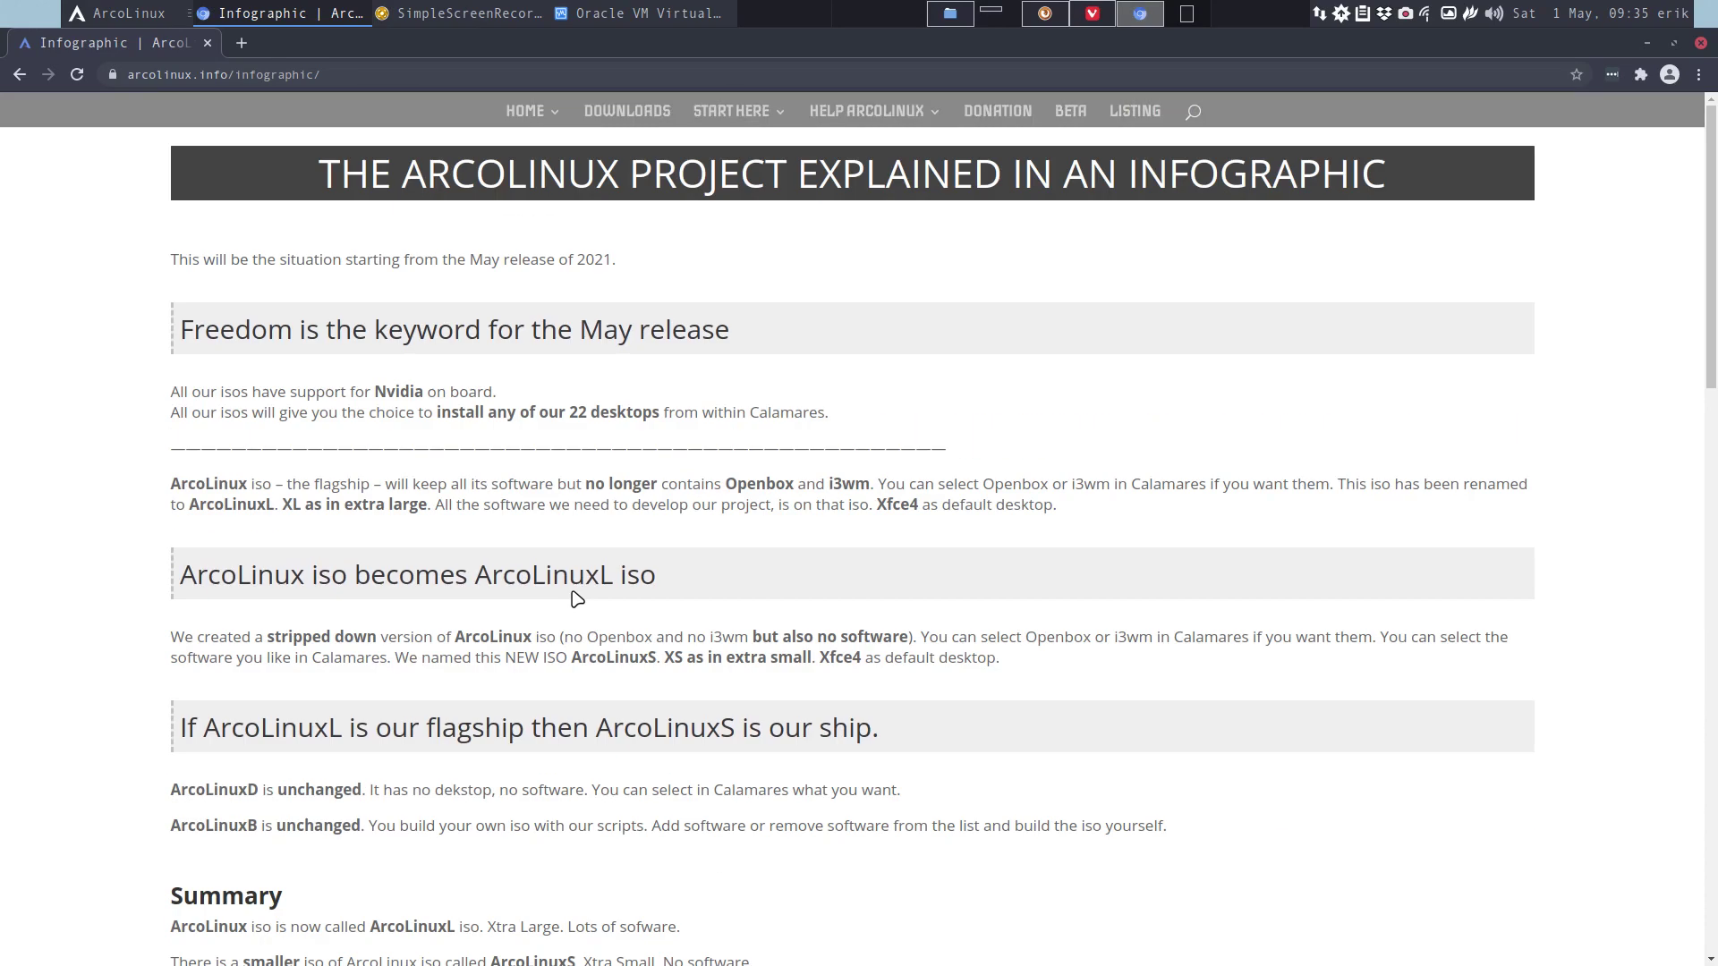
# Open the ArcoLinux Editions comparison from Start Here, look through it, then go to Downloads.
pyautogui.moveTo(734, 121)
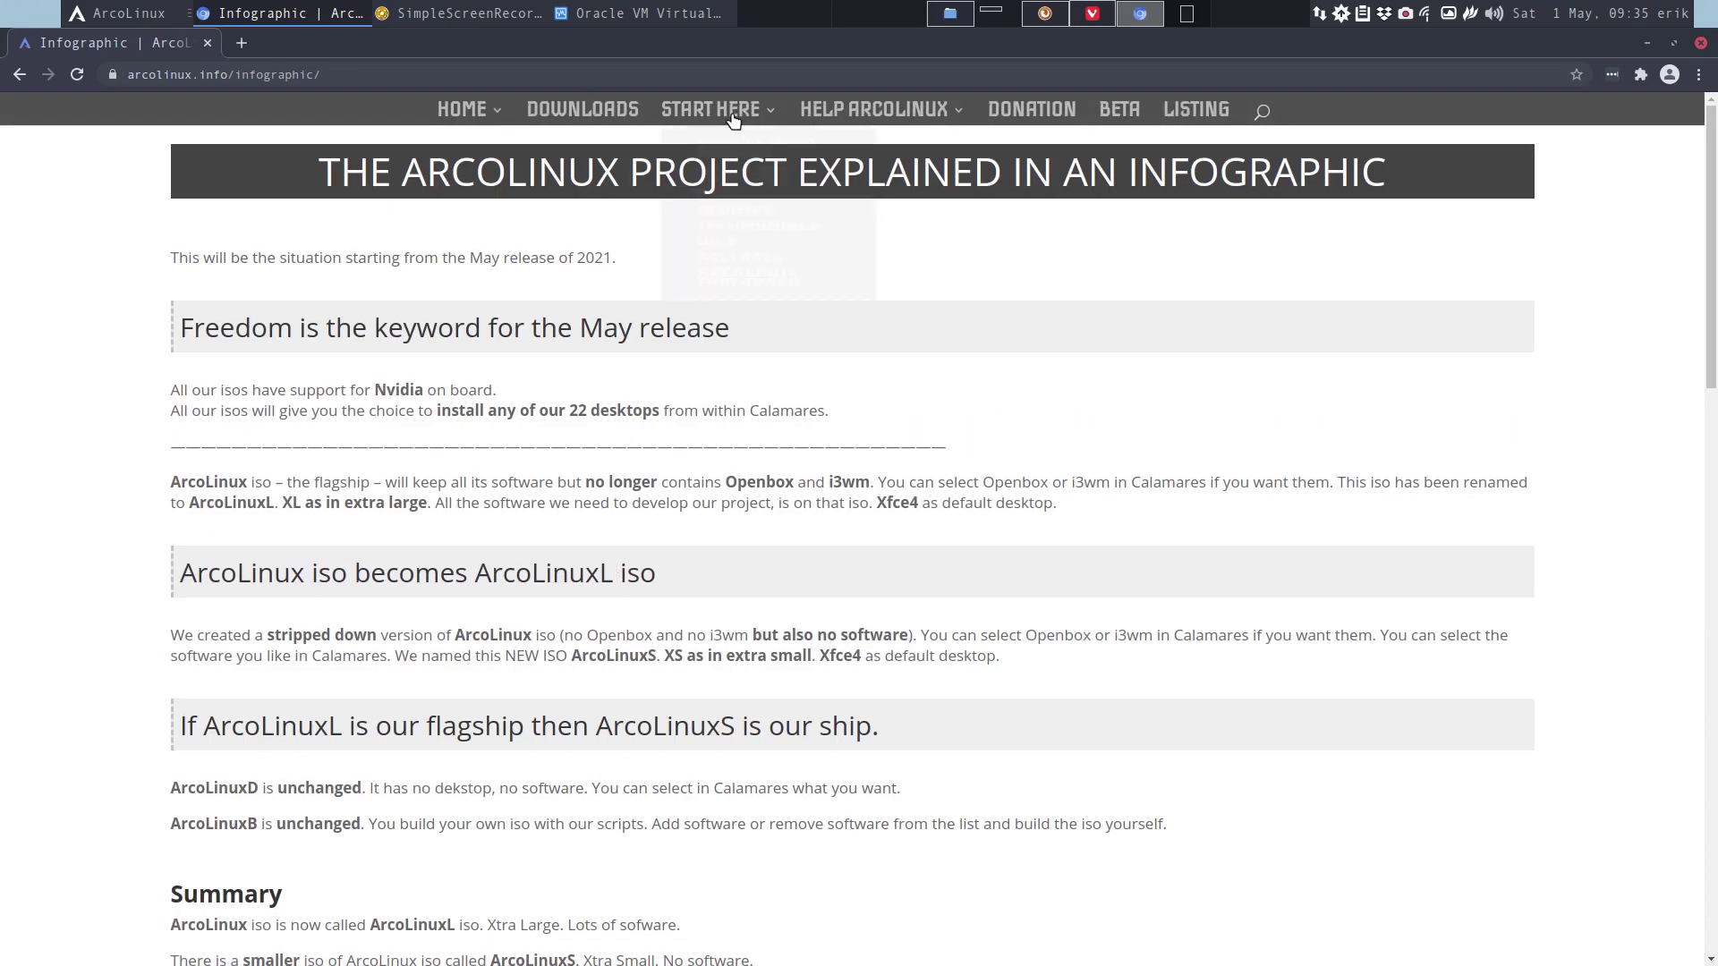
pyautogui.click(725, 215)
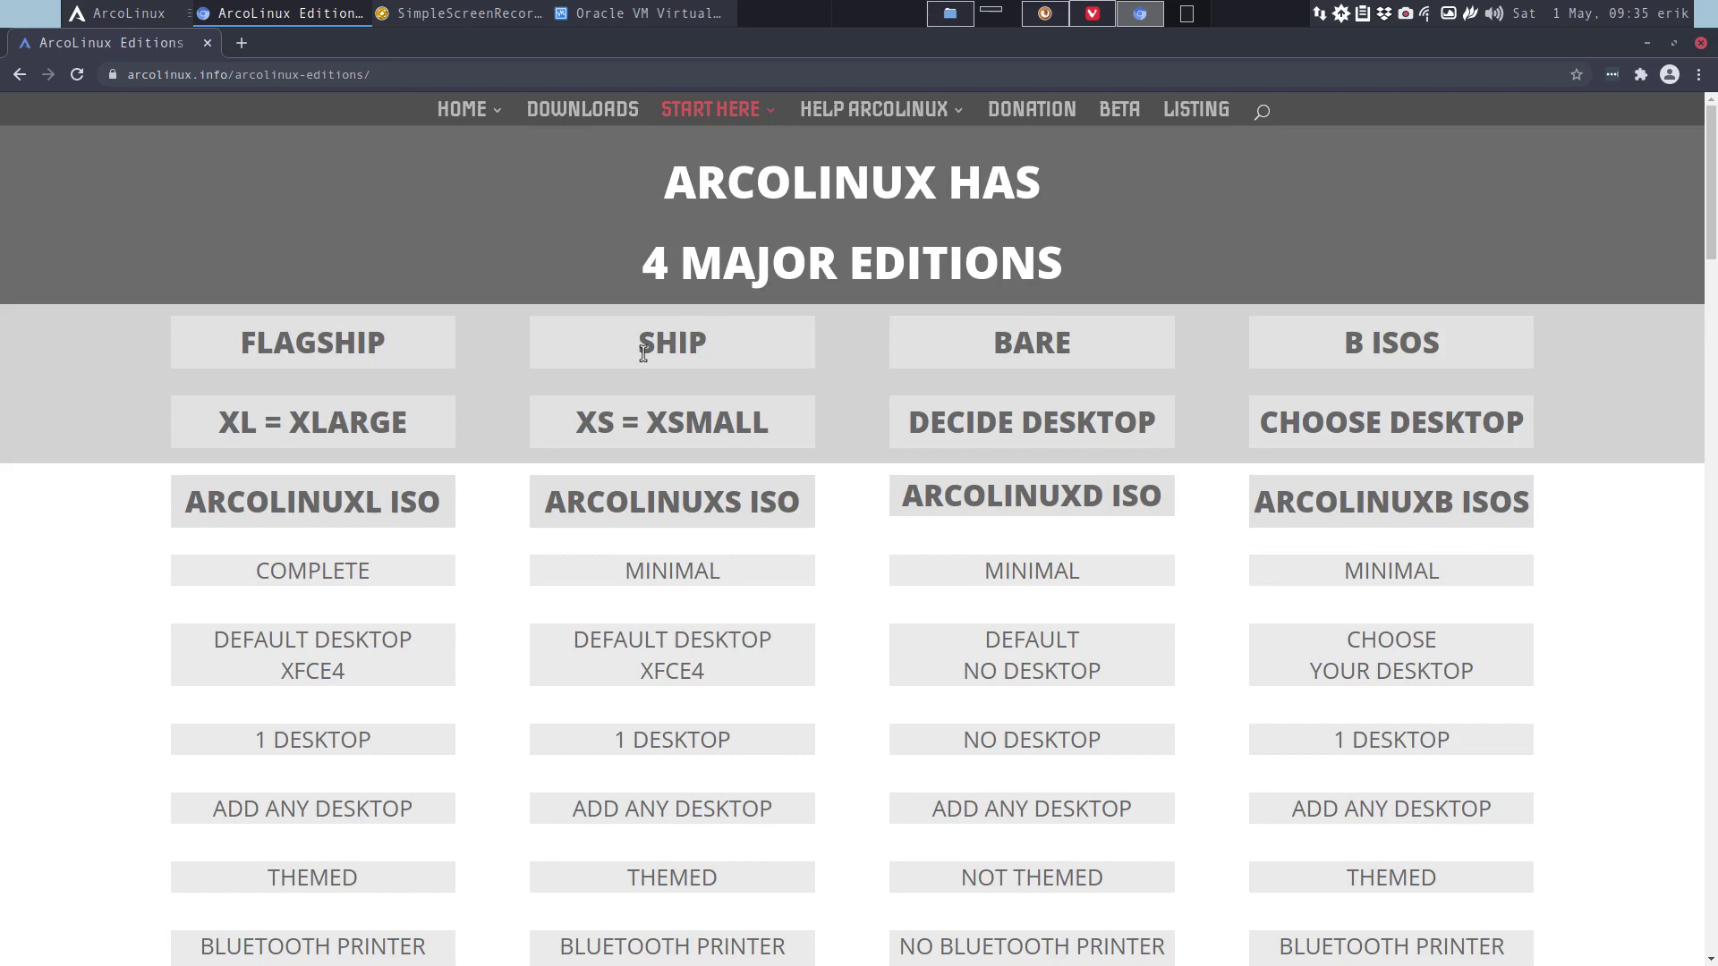
pyautogui.scroll(-2, 661, 501)
pyautogui.scroll(-6, 663, 592)
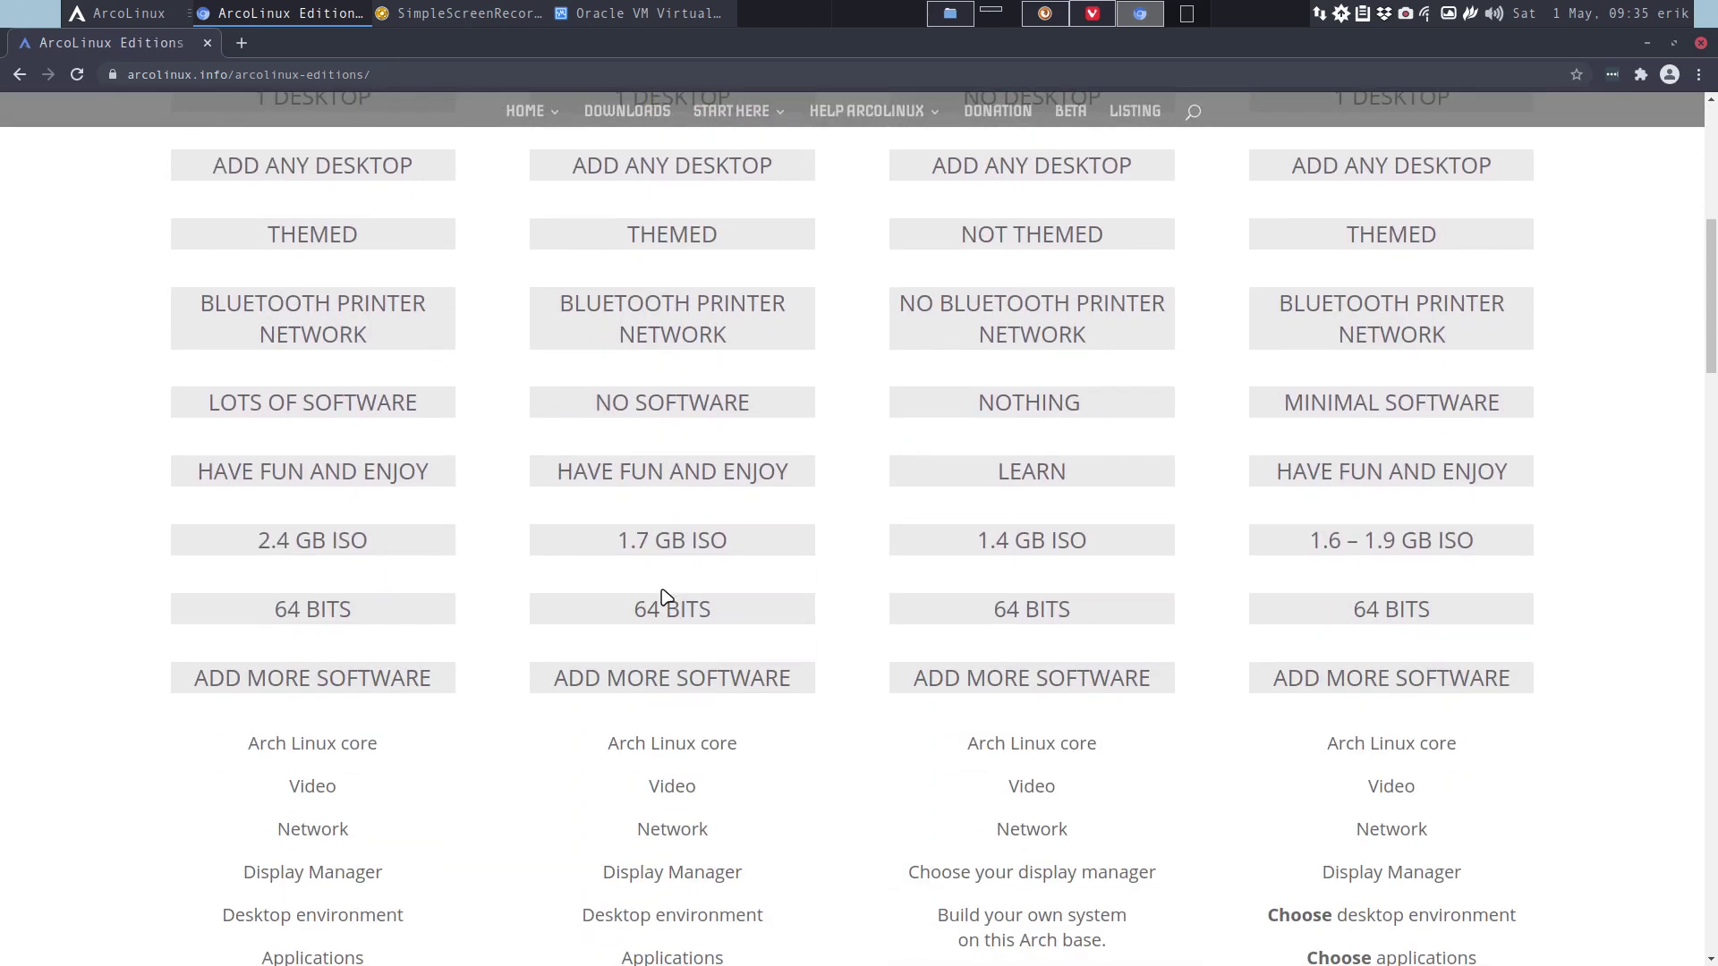
pyautogui.scroll(8, 664, 595)
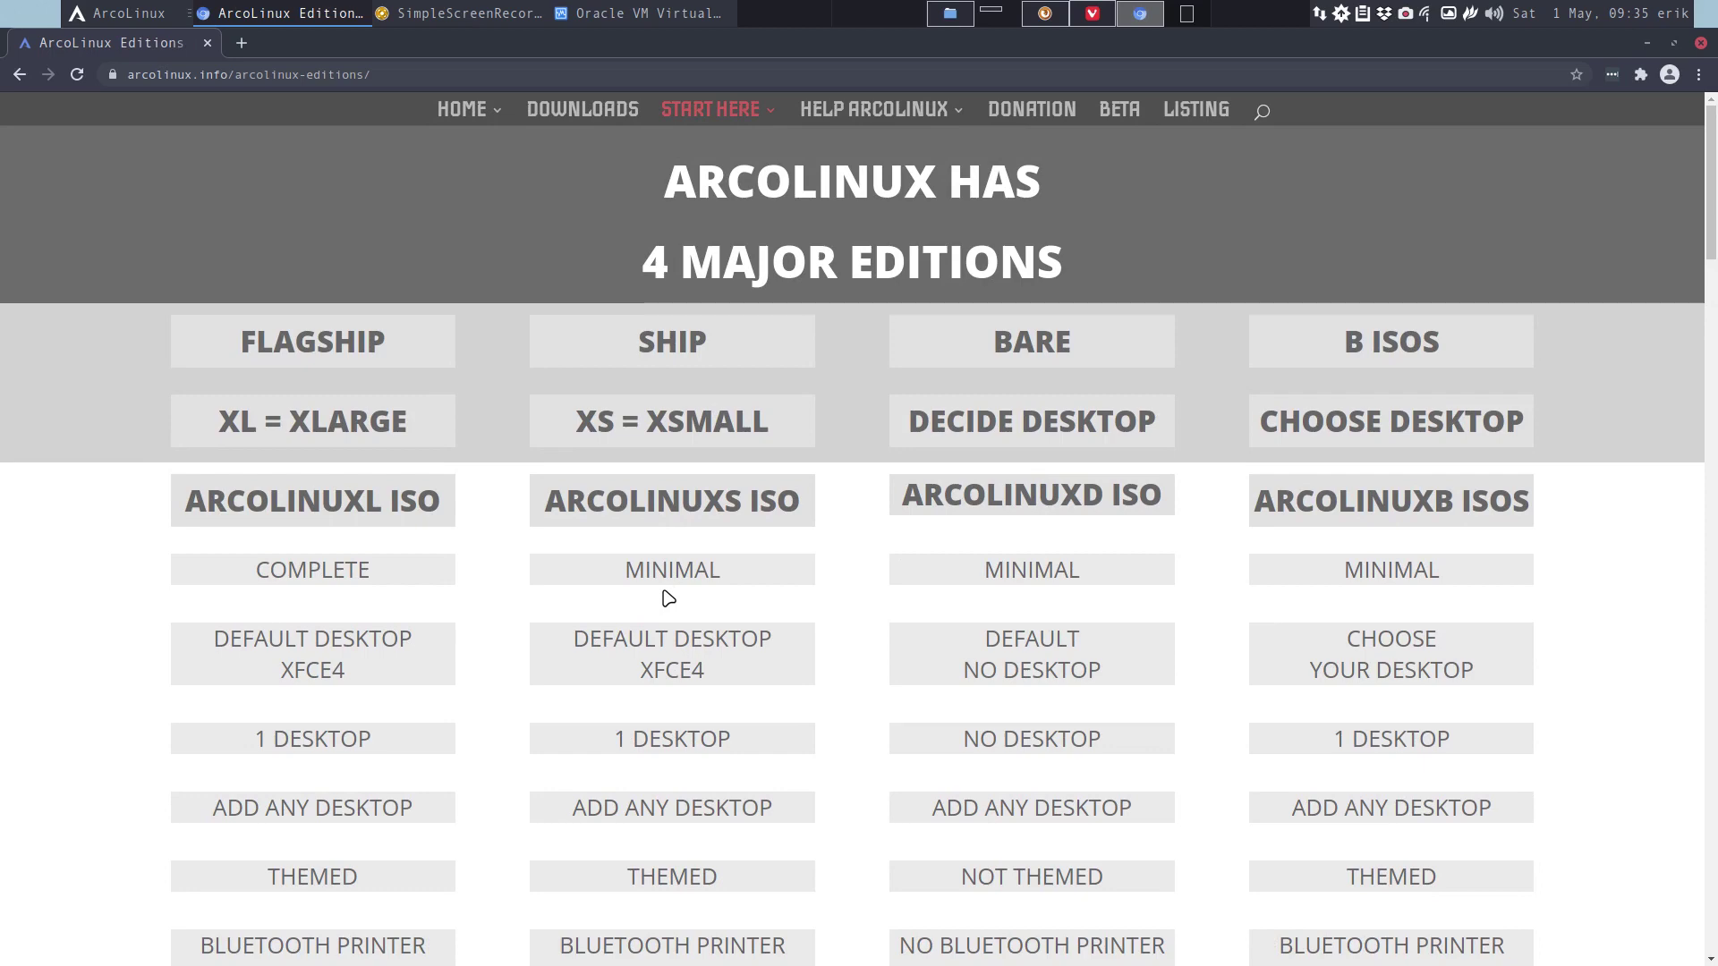
pyautogui.click(605, 125)
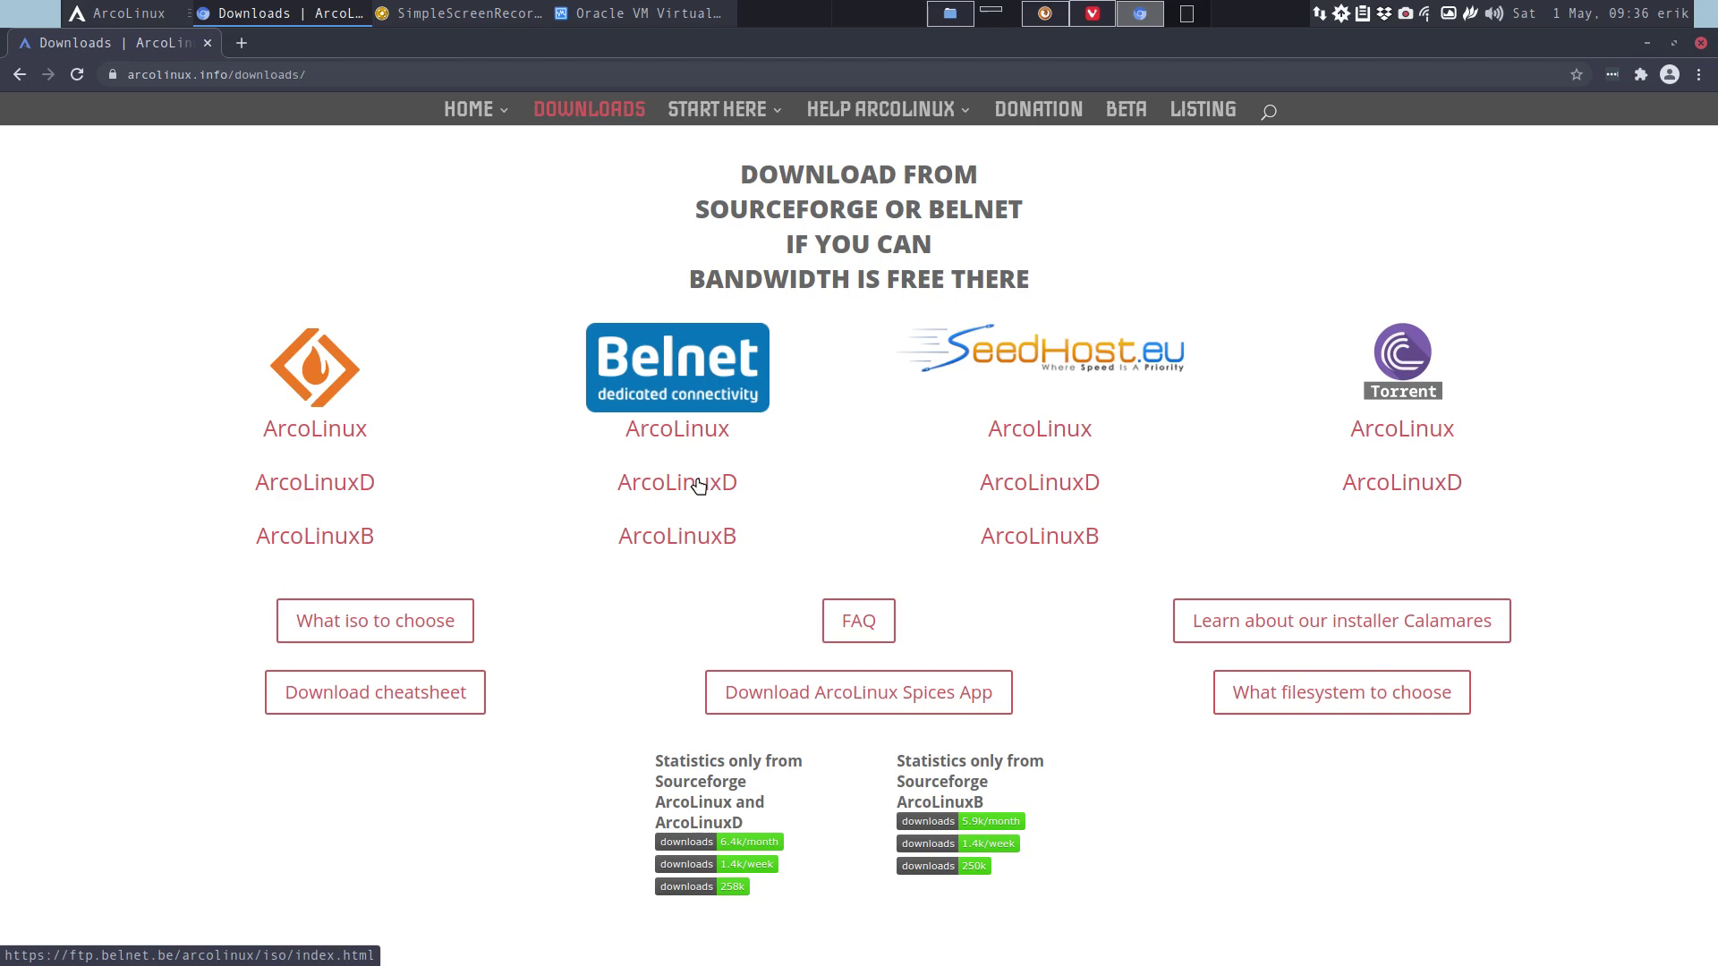
# Open the Belnet mirror listing and change the end of its address to aag.
pyautogui.click(699, 486)
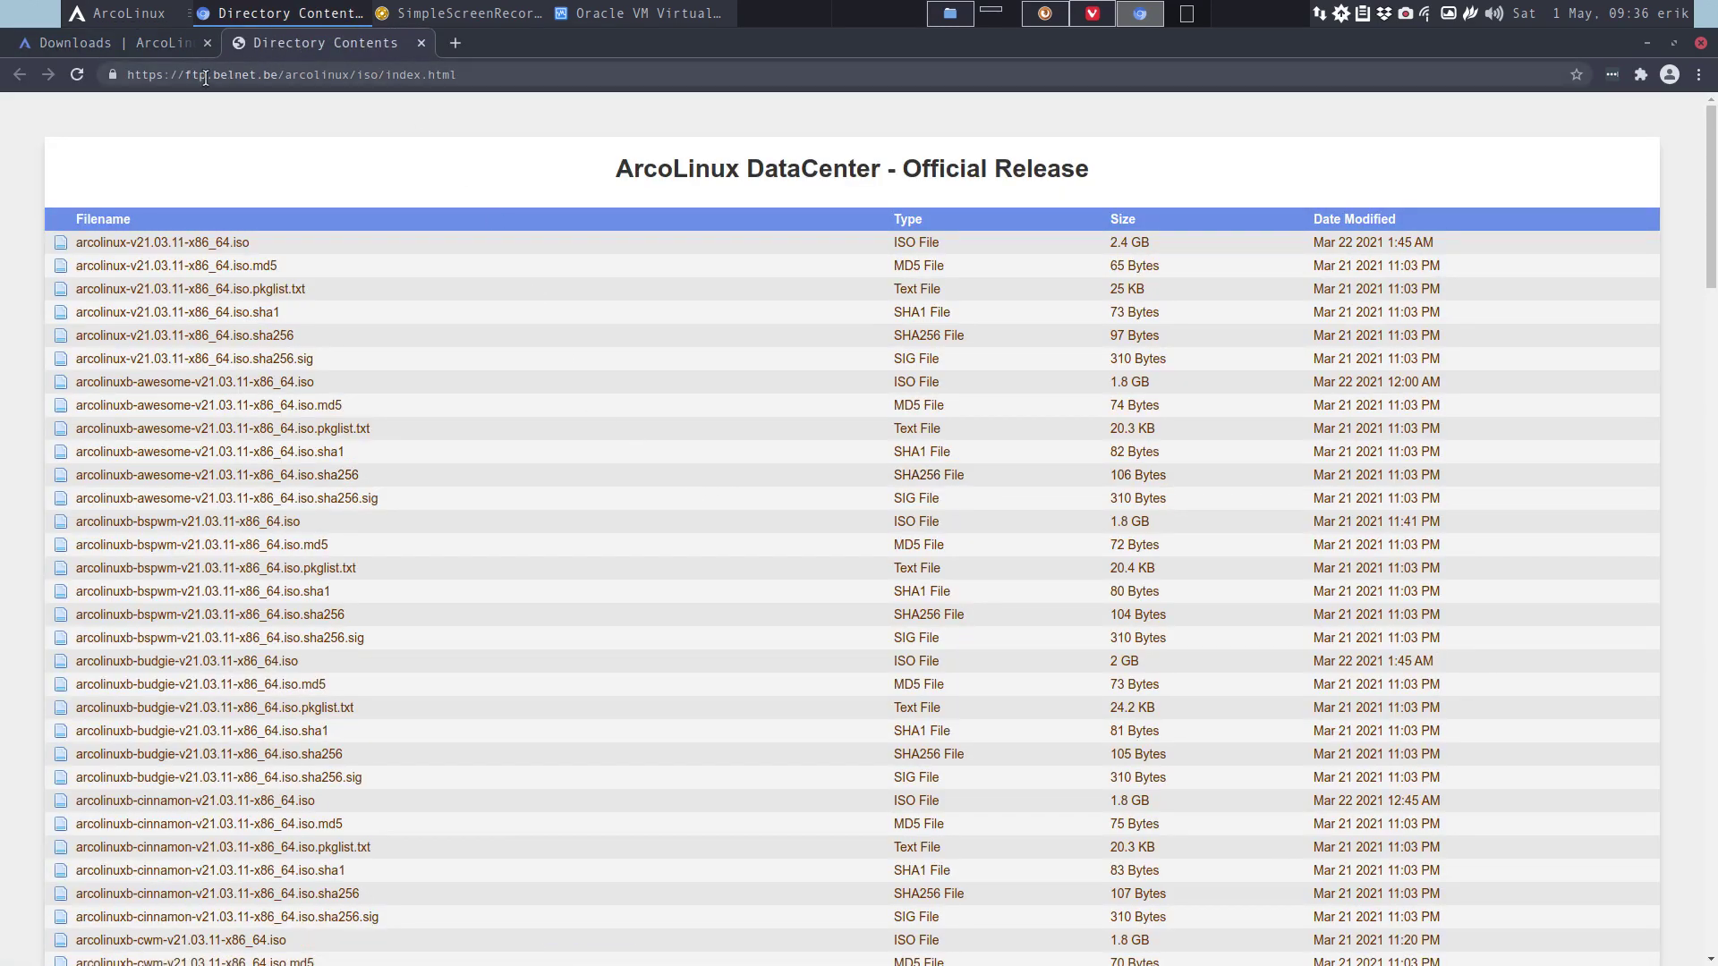
pyautogui.click(354, 74)
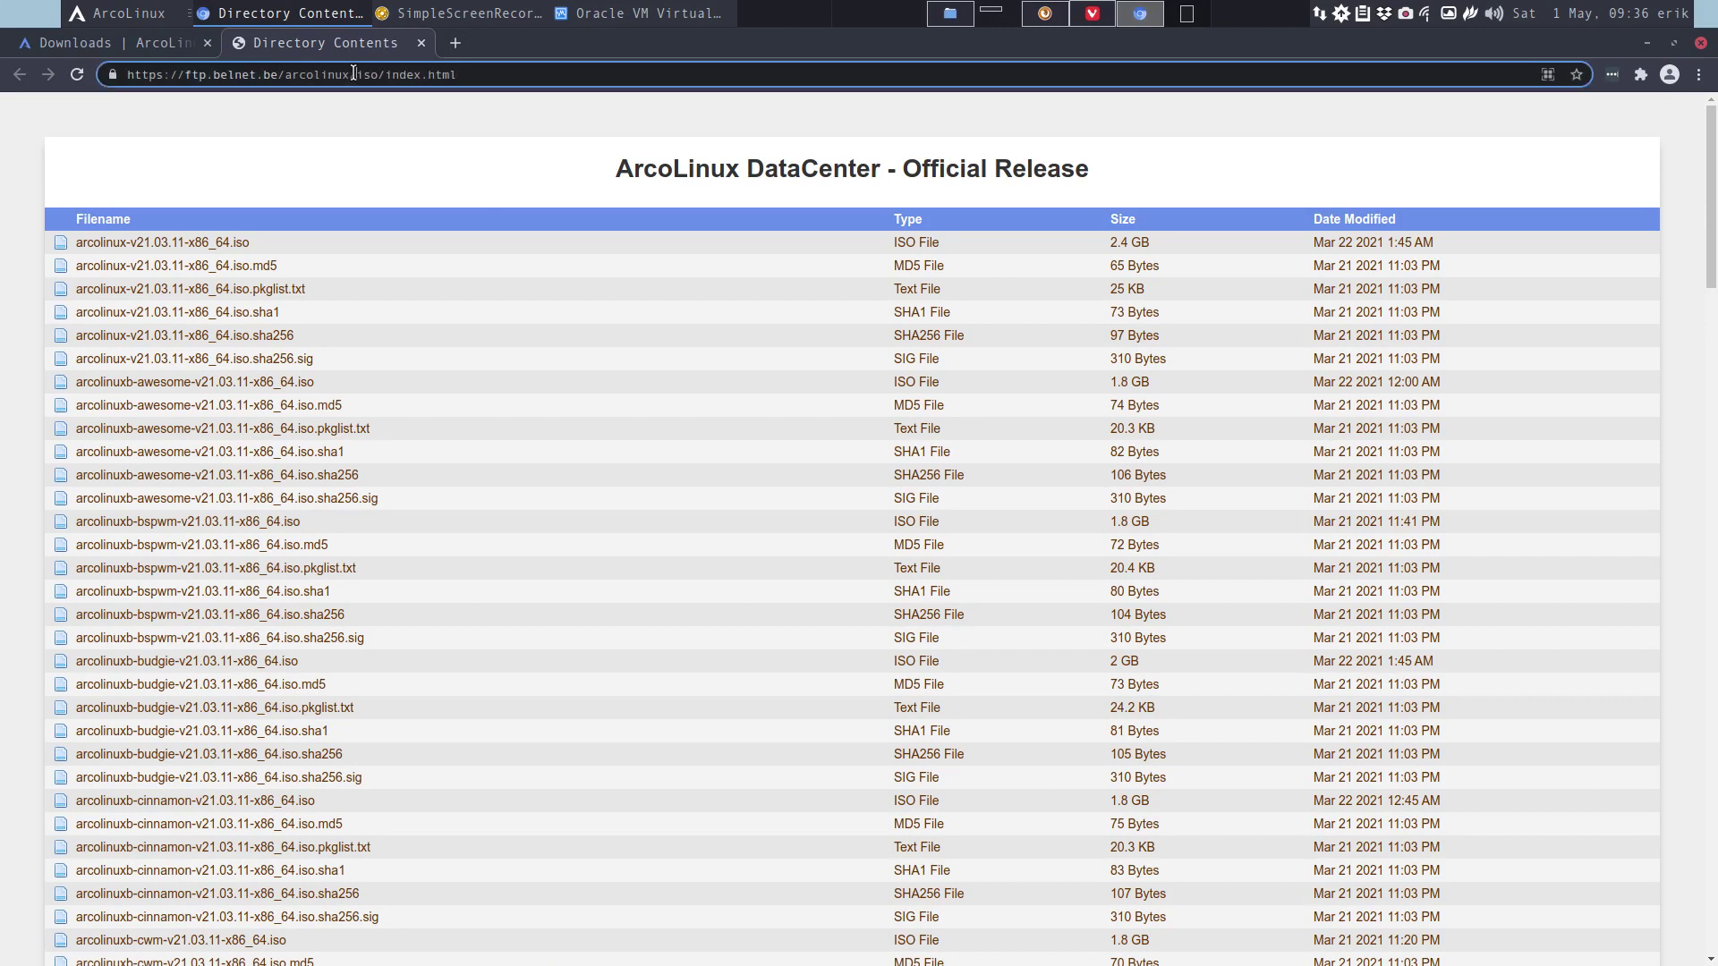
pyautogui.click(353, 74)
pyautogui.moveTo(363, 74); pyautogui.dragTo(643, 91)
pyautogui.press('BackSpace')
pyautogui.press('BackSpace')
pyautogui.write('aa')
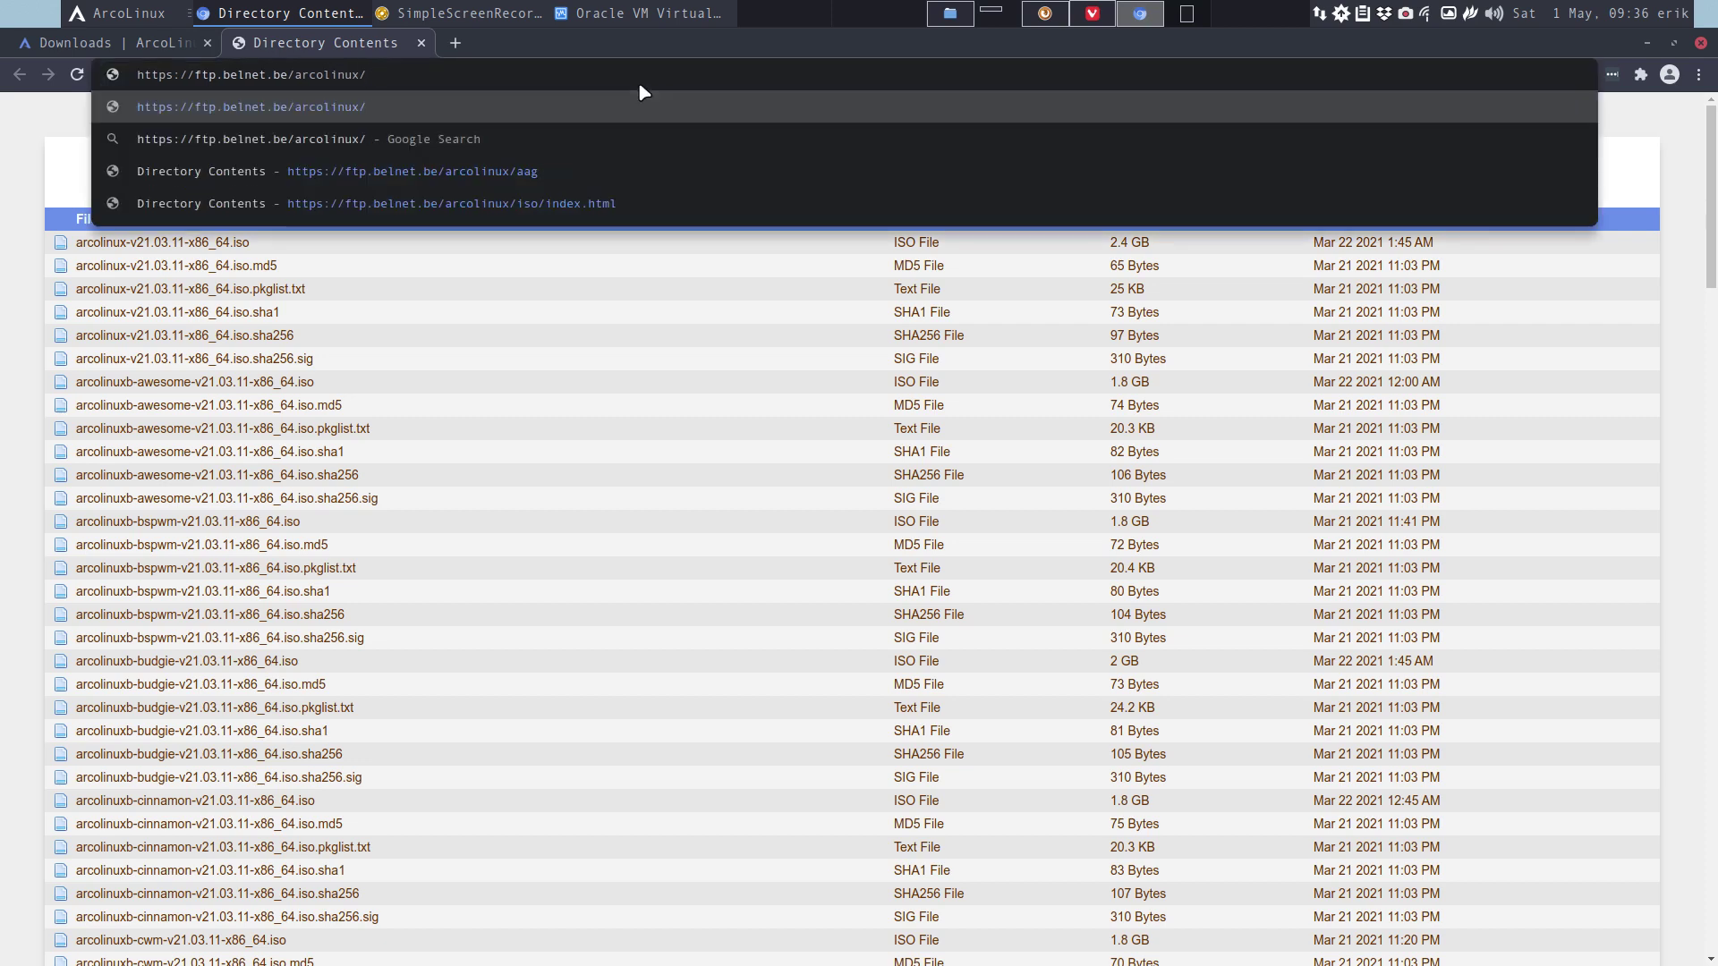
pyautogui.write('g')
pyautogui.press('Return')
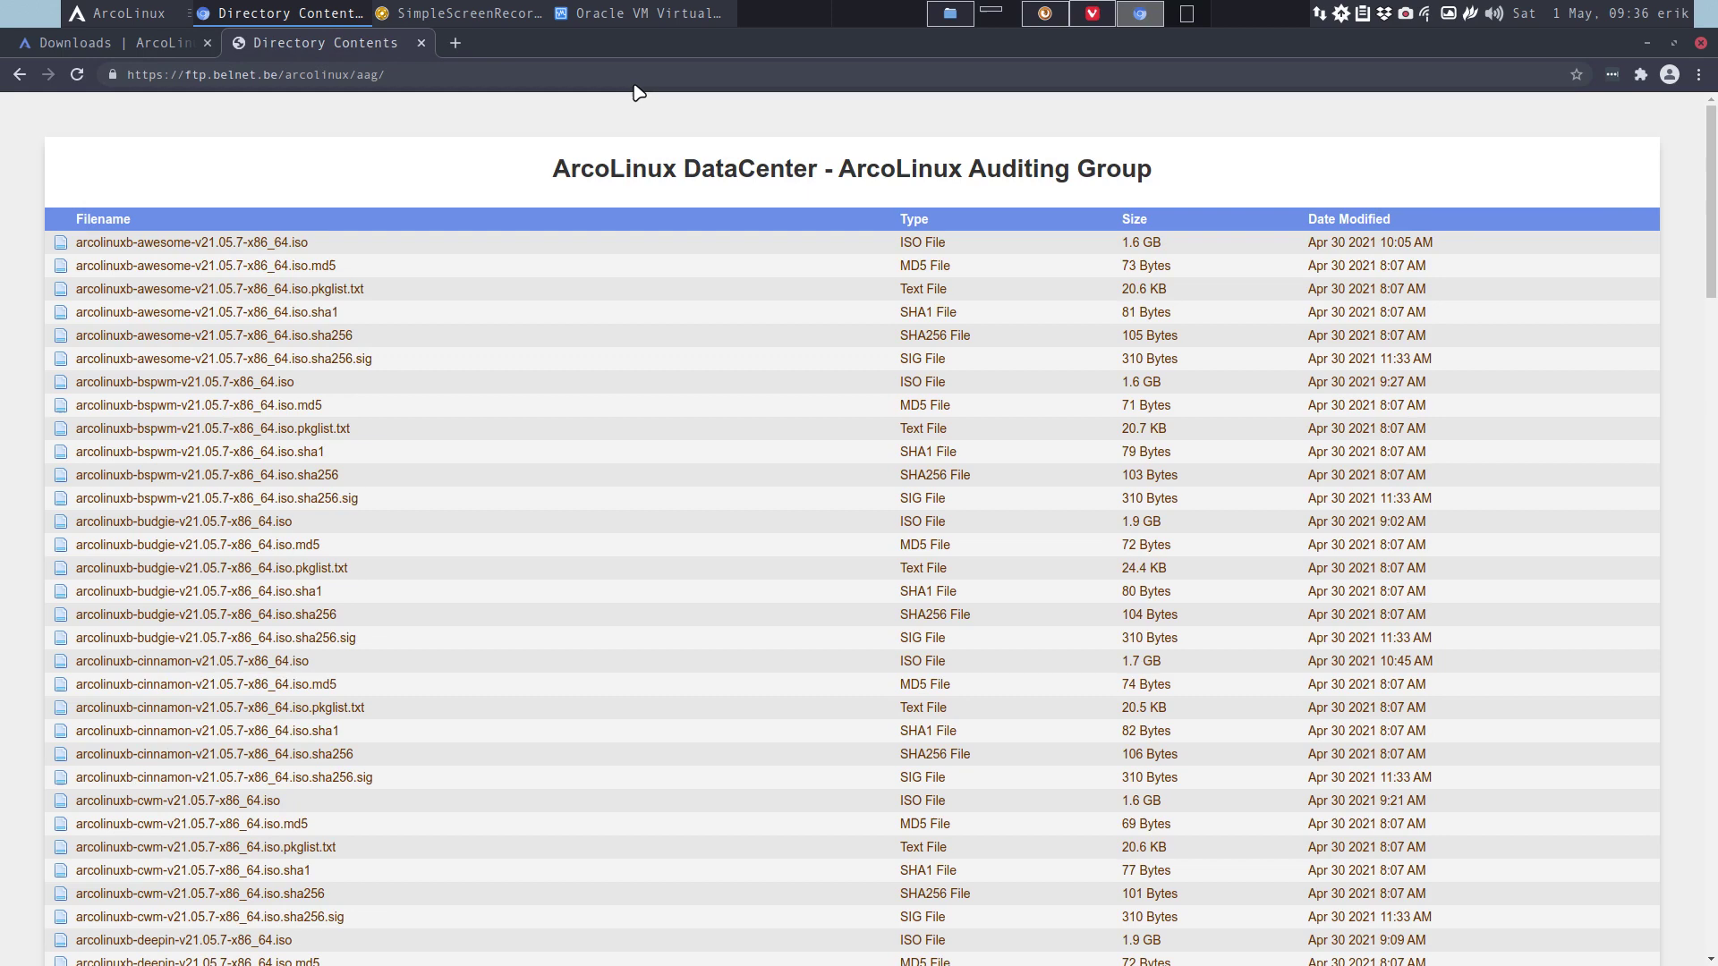
# Load the parent arcolinux directory on Belnet, then open its aag folder listing.
pyautogui.click(529, 84)
pyautogui.press('End')
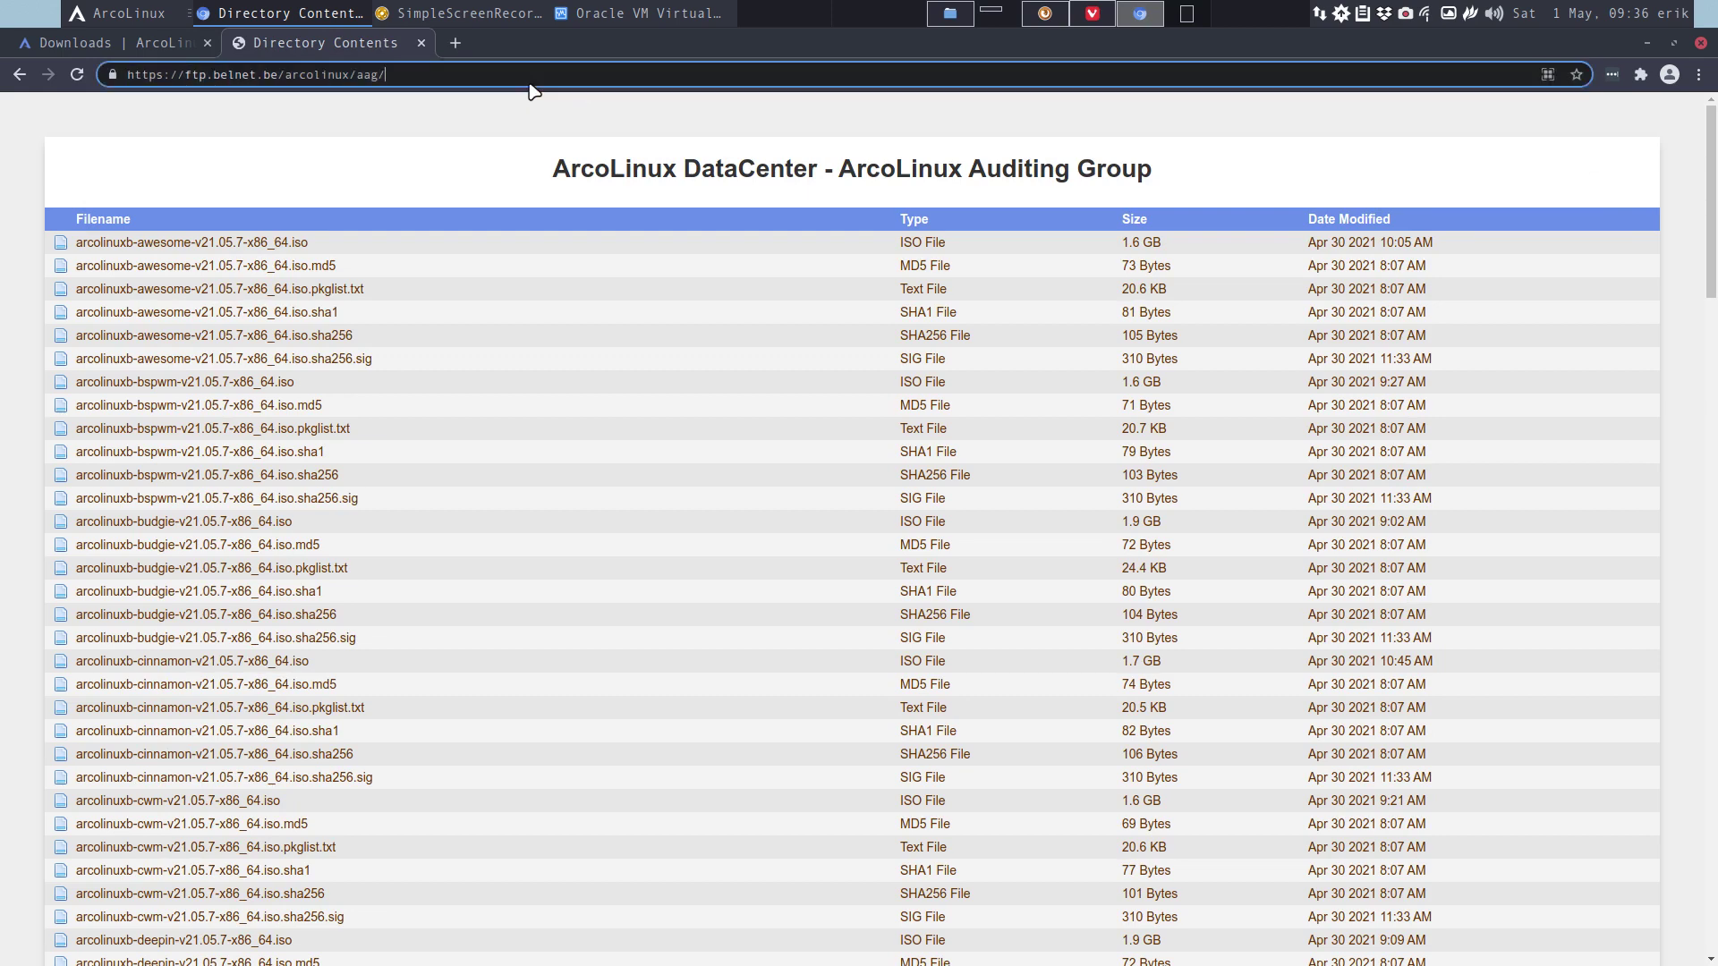
pyautogui.press('BackSpace')
pyautogui.press('BackSpace')
pyautogui.press('BackSpace')
pyautogui.press('BackSpace')
pyautogui.press('Return')
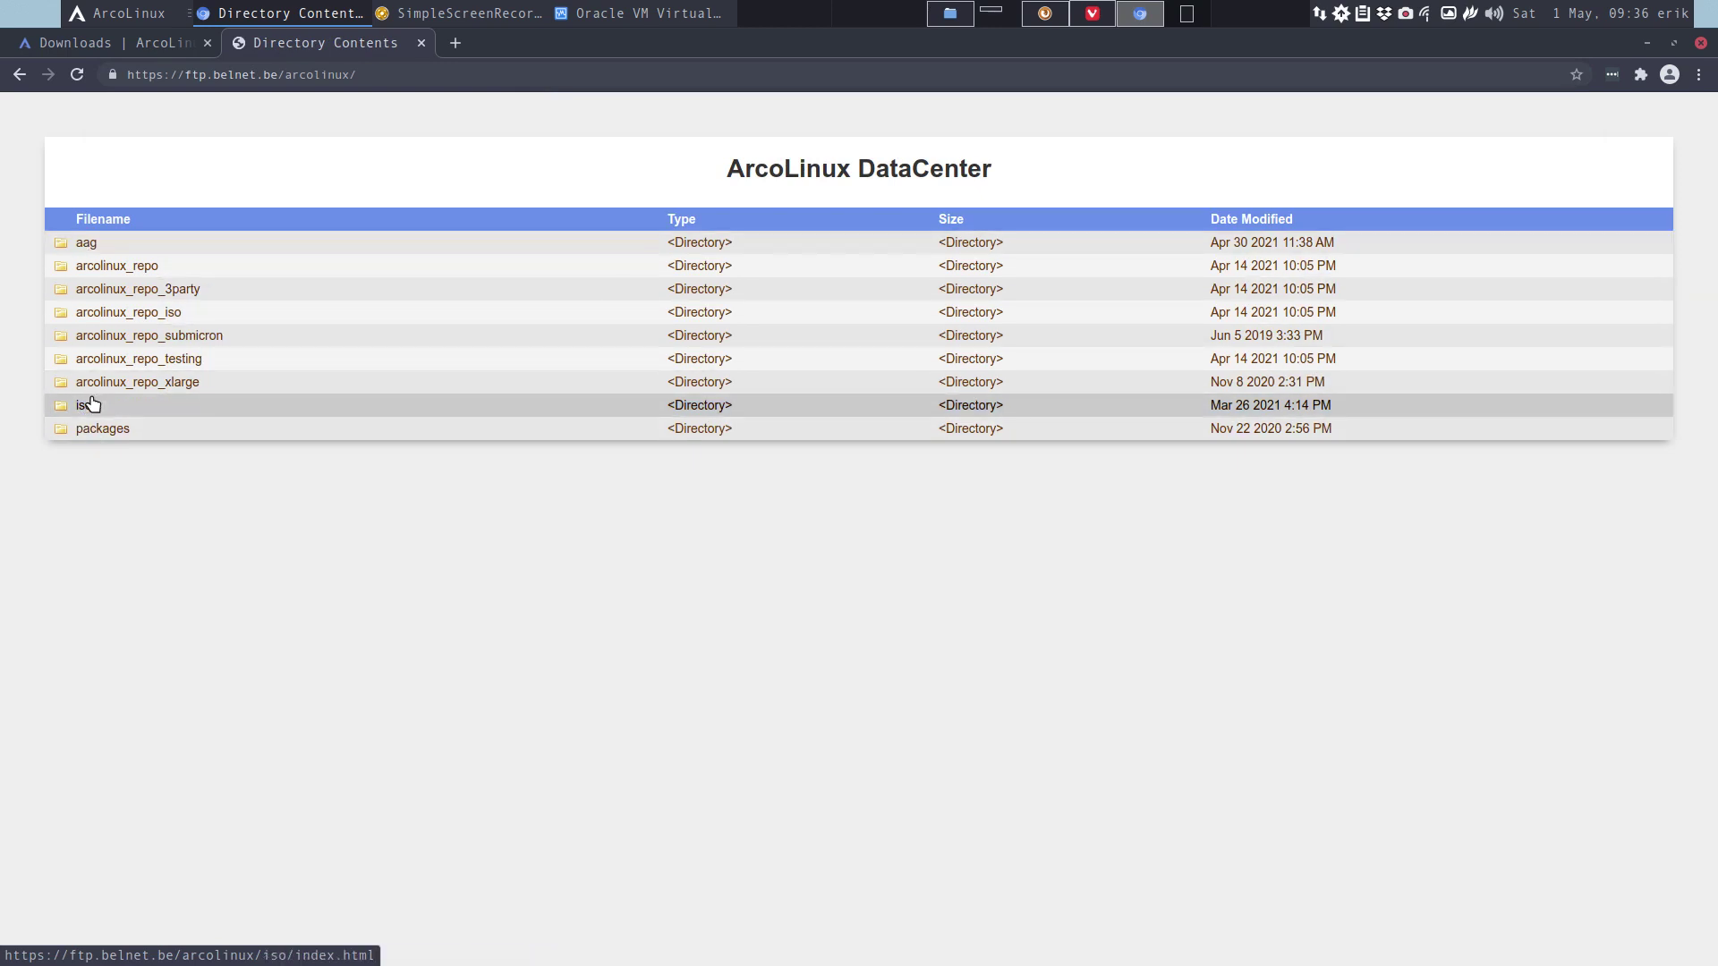
pyautogui.click(87, 243)
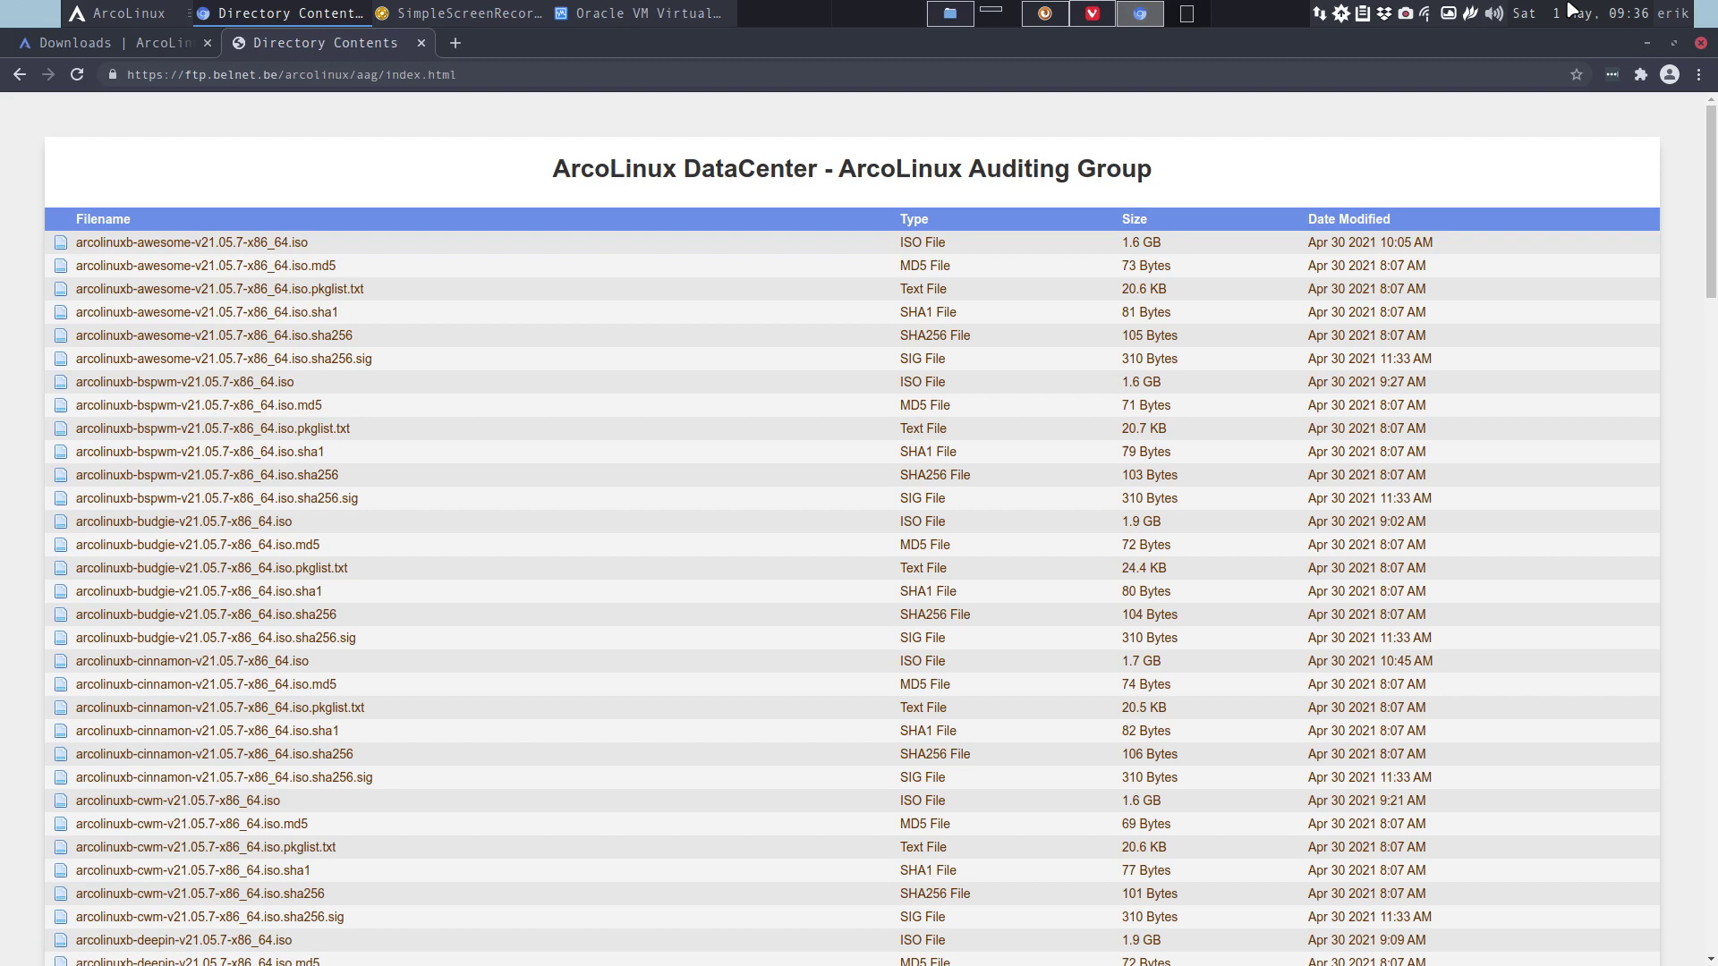
# Minimize Chromium to show VirtualBox, then restore the browser with the aag listing.
pyautogui.moveTo(1572, 9)
pyautogui.click(1647, 40)
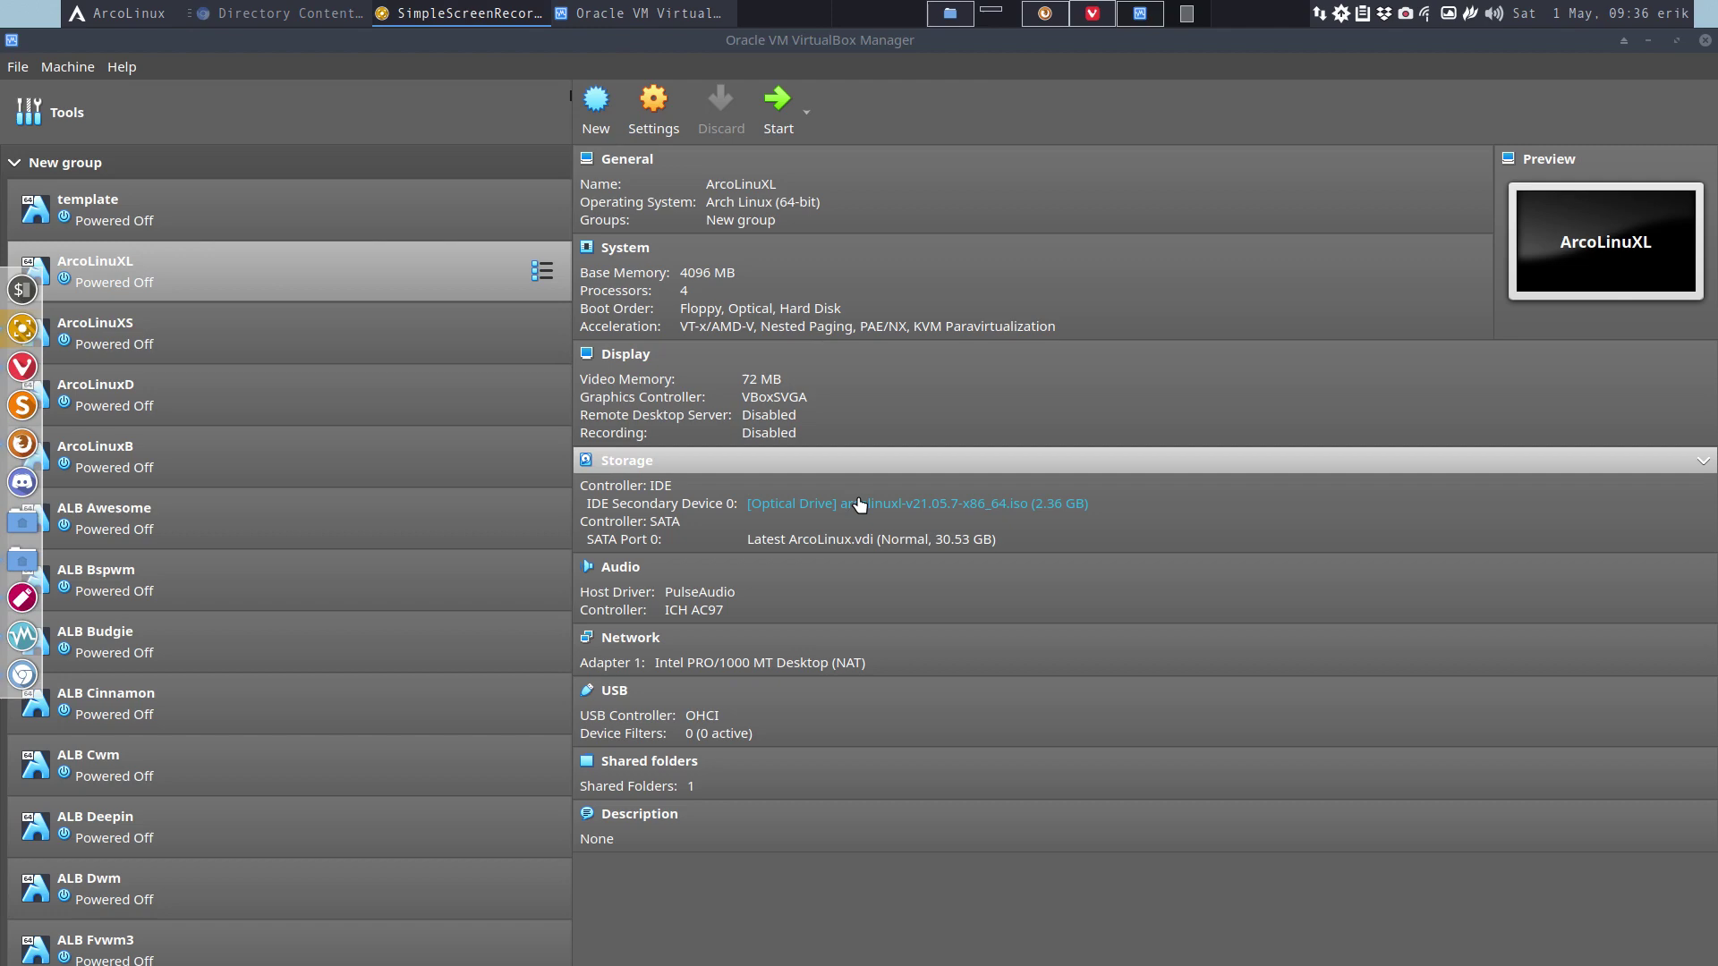
pyautogui.click(283, 14)
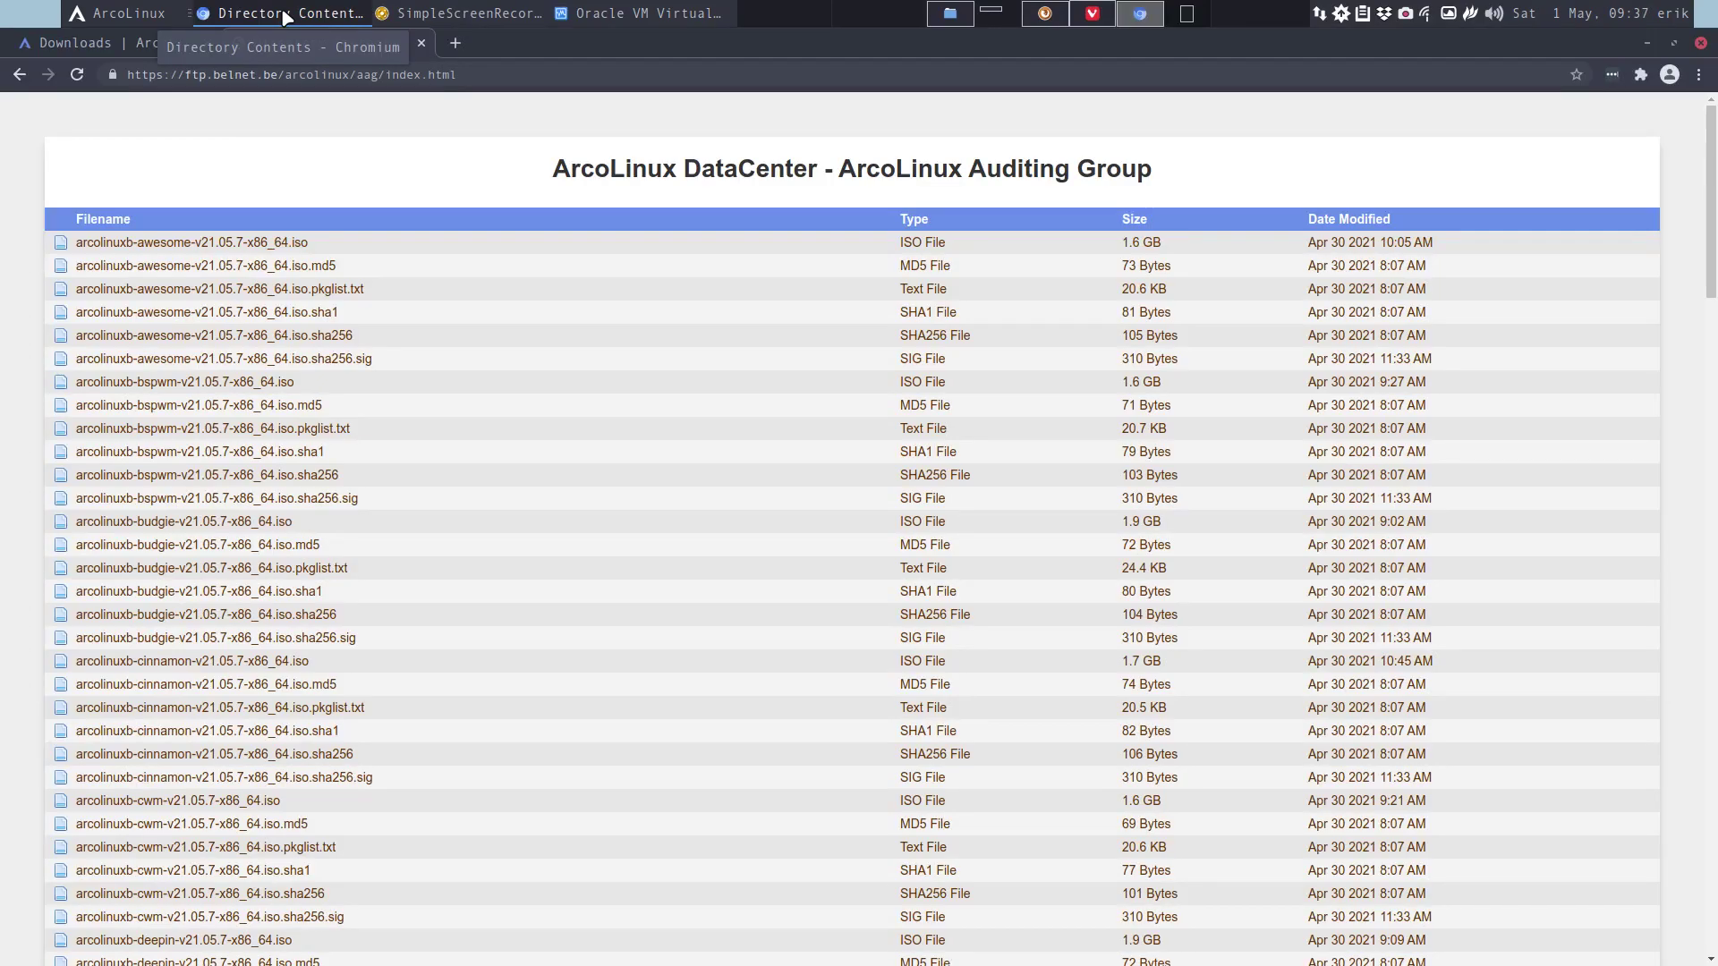
# From the Downloads tab, open arcolinux.com in a new tab.
pyautogui.click(147, 45)
pyautogui.moveTo(493, 157)
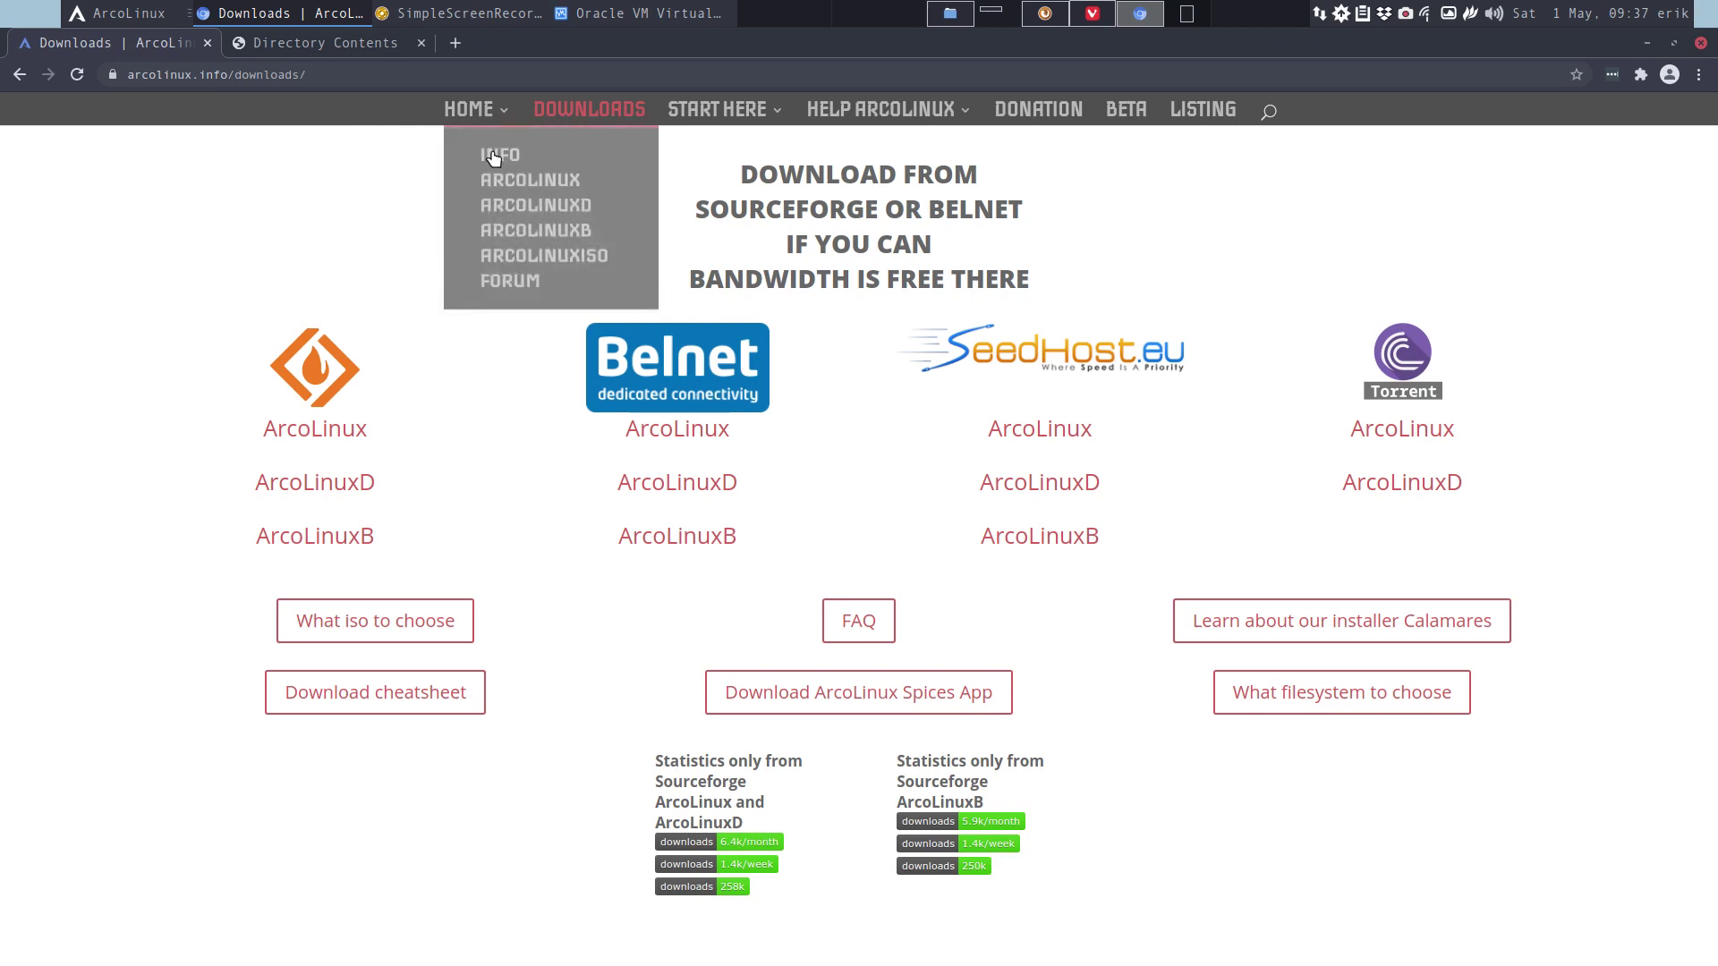
pyautogui.click(550, 184)
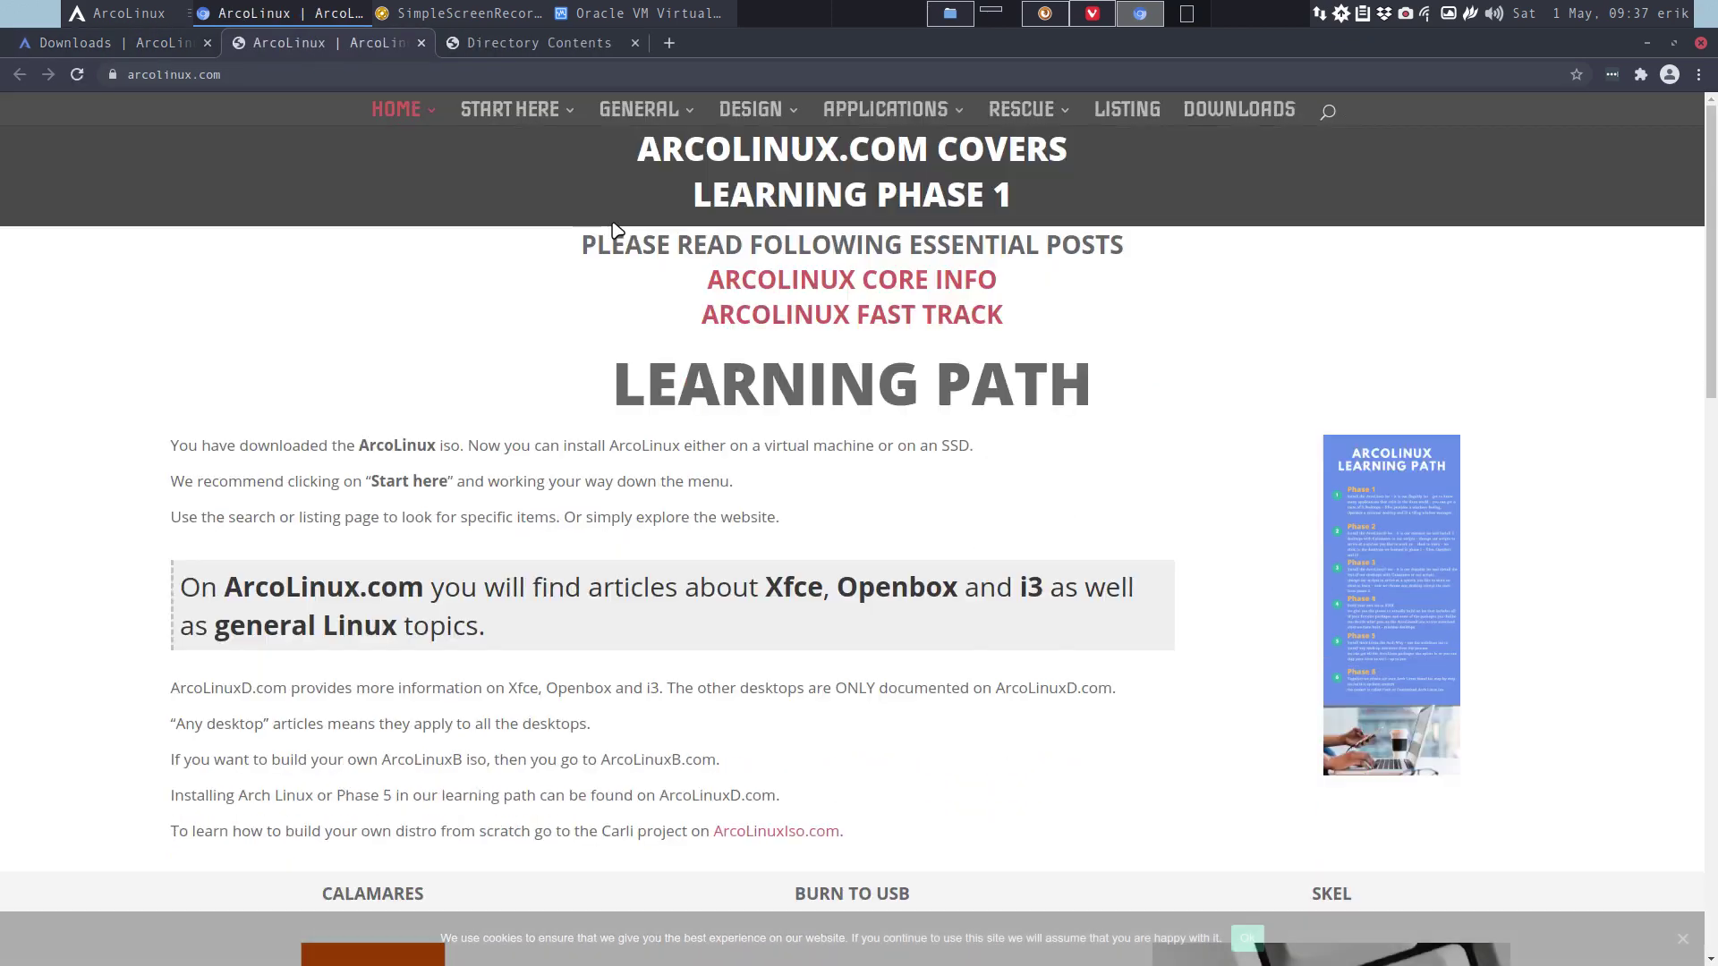
# Open the Installation of ArcoLinux page, scroll to the Calamares video, and accept the cookie notice.
pyautogui.moveTo(530, 110)
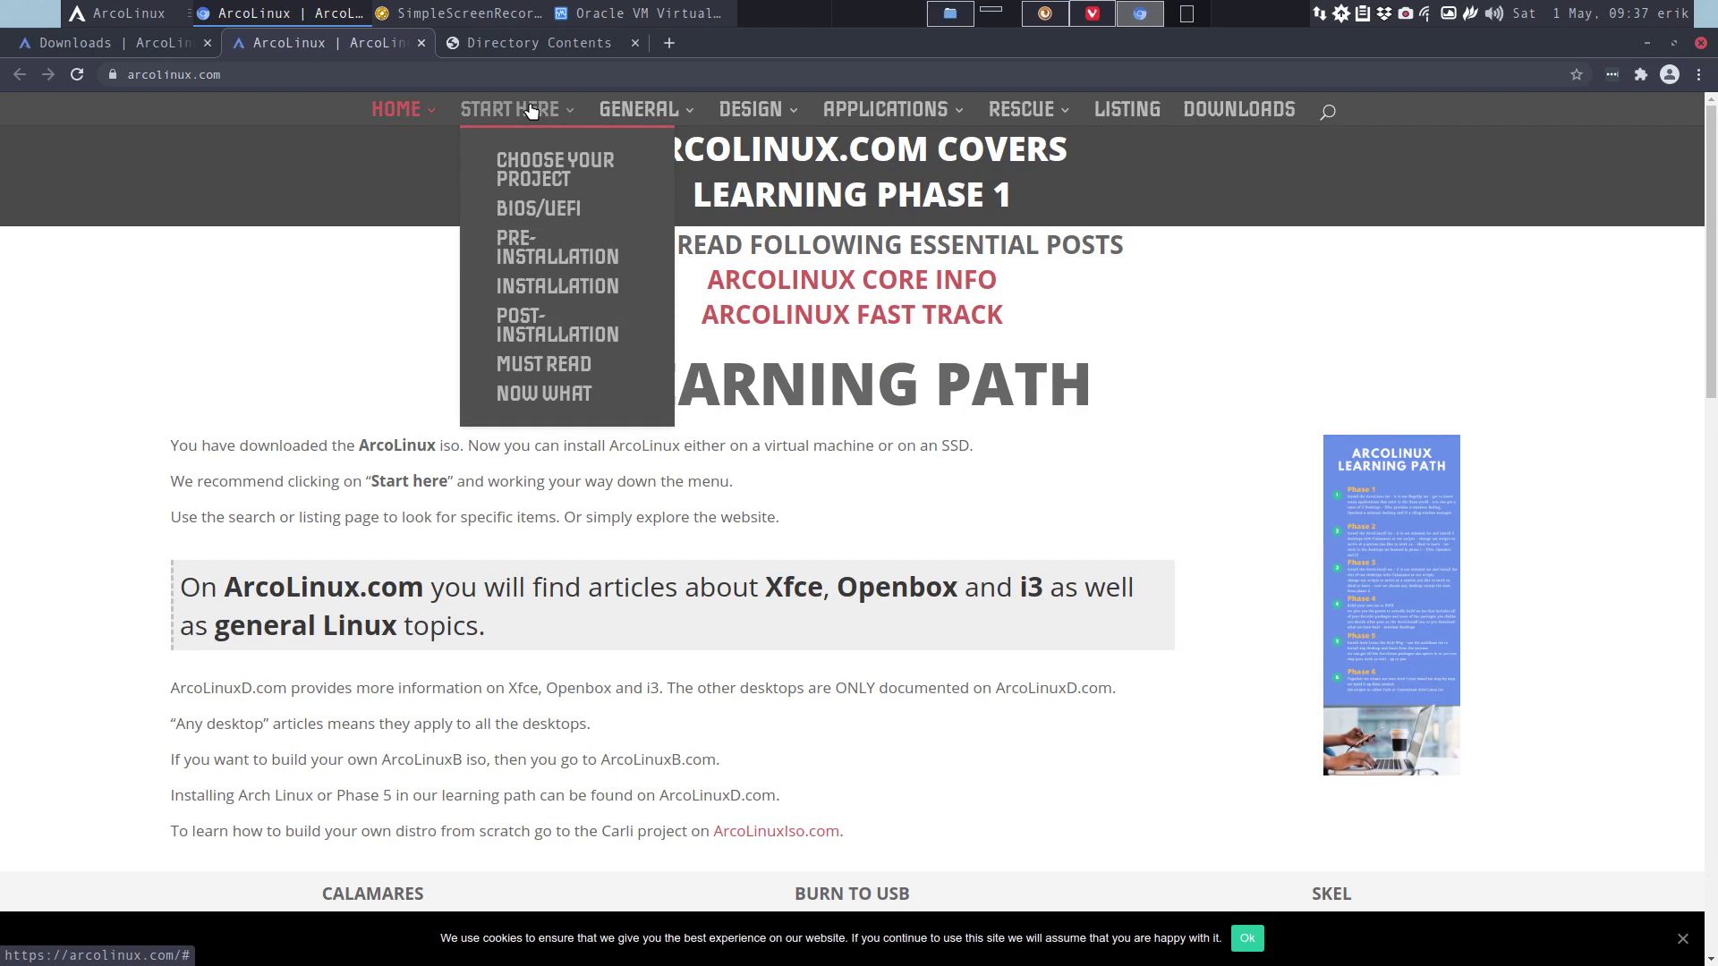
pyautogui.click(516, 217)
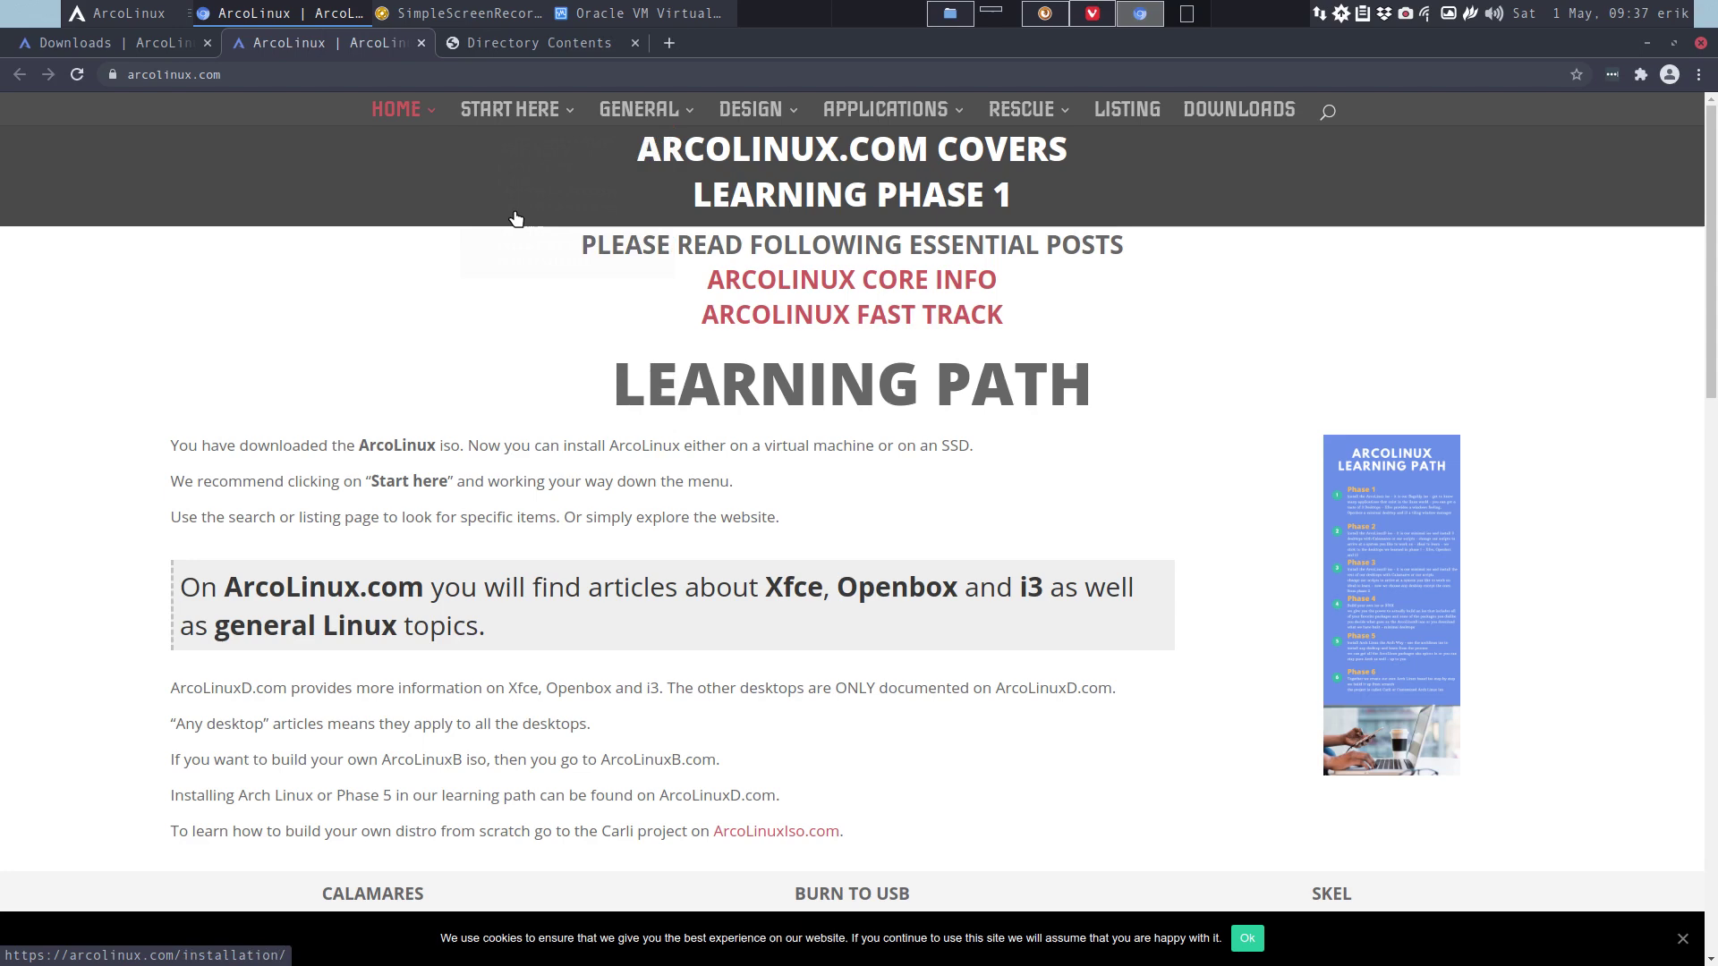
pyautogui.moveTo(519, 219)
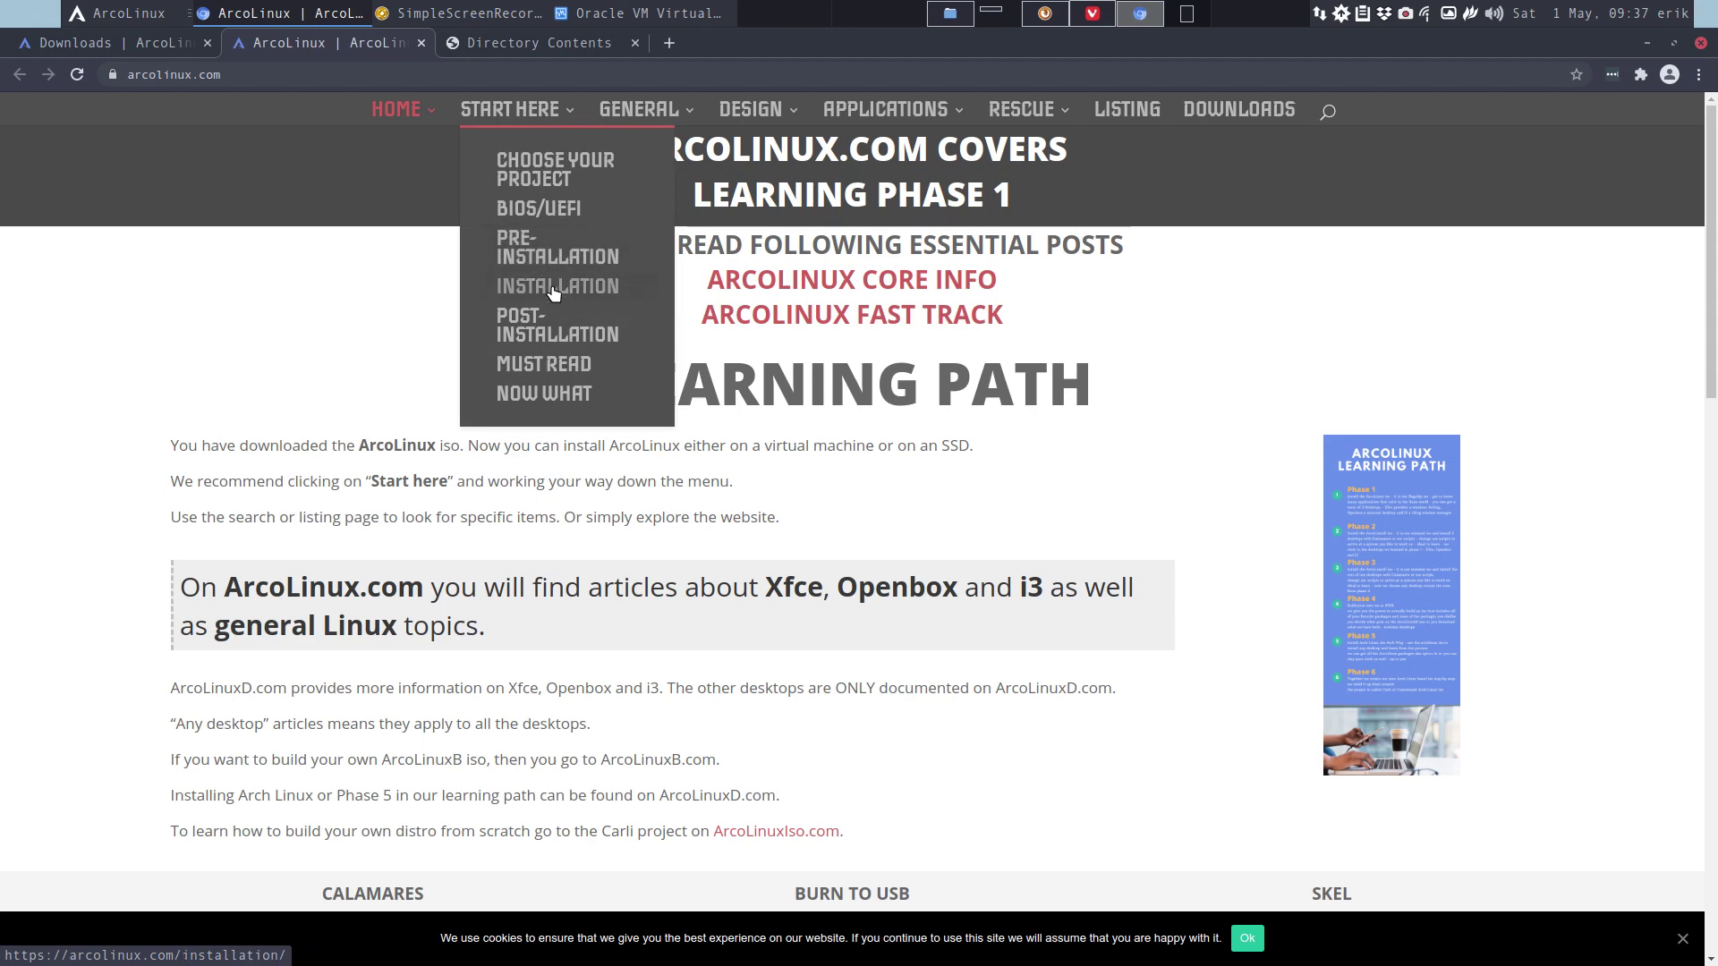
pyautogui.click(573, 287)
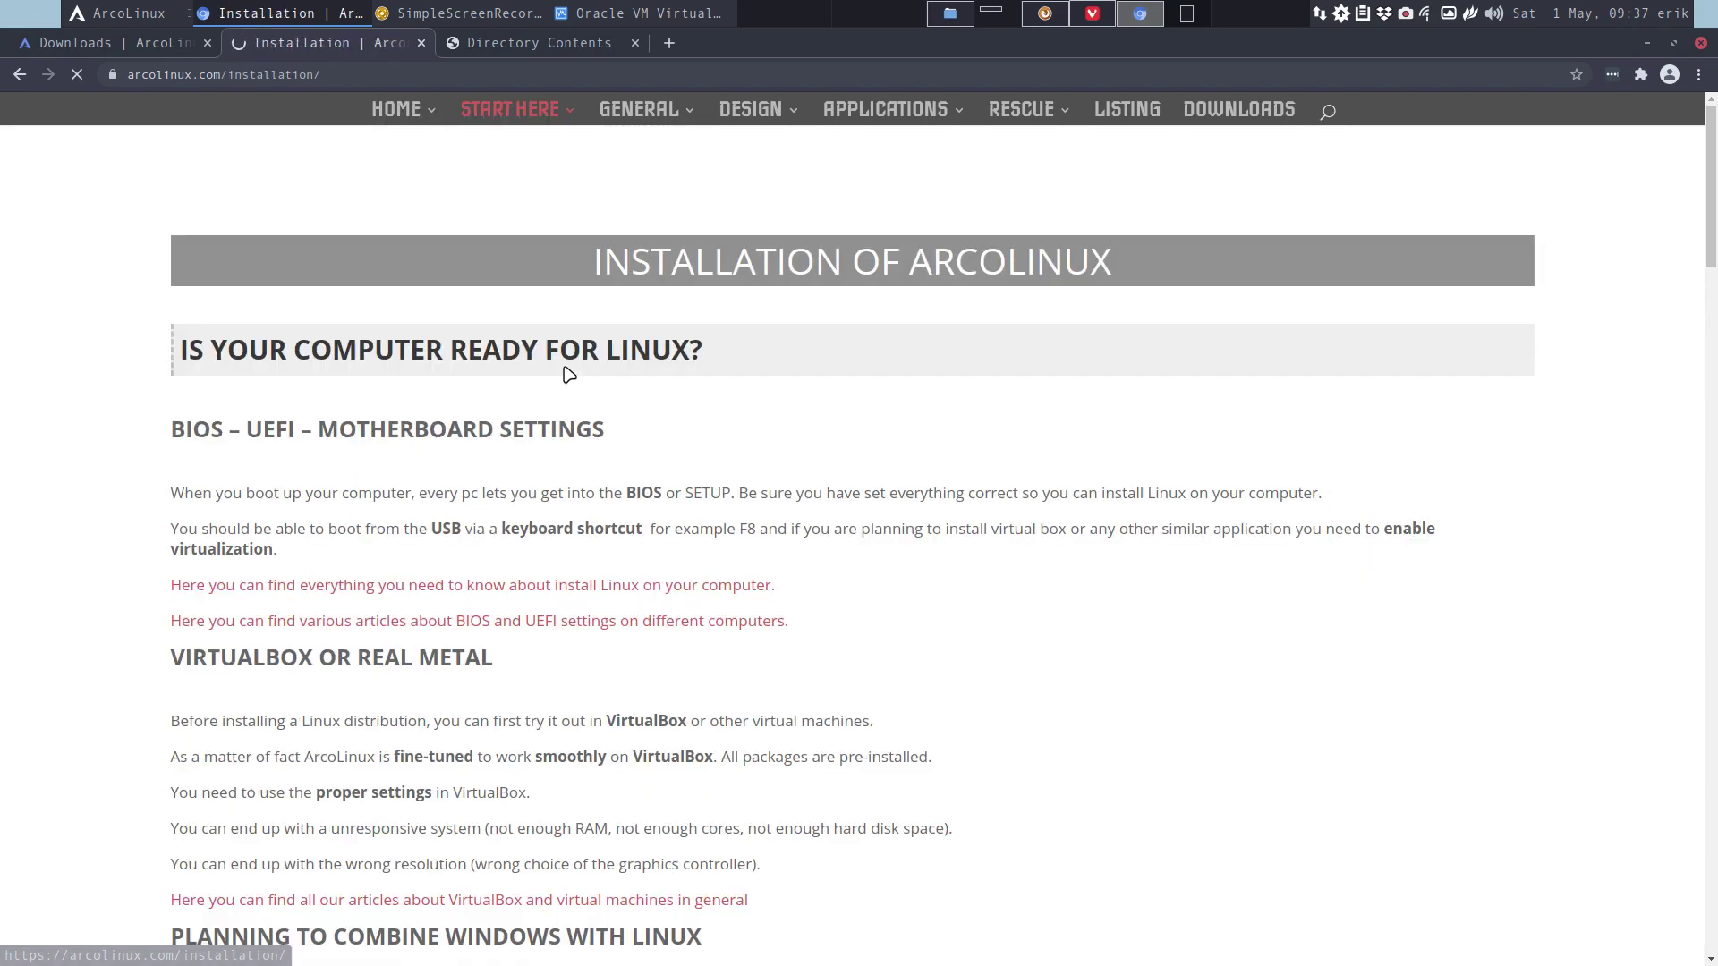
pyautogui.scroll(-8, 716, 420)
pyautogui.scroll(-7, 715, 421)
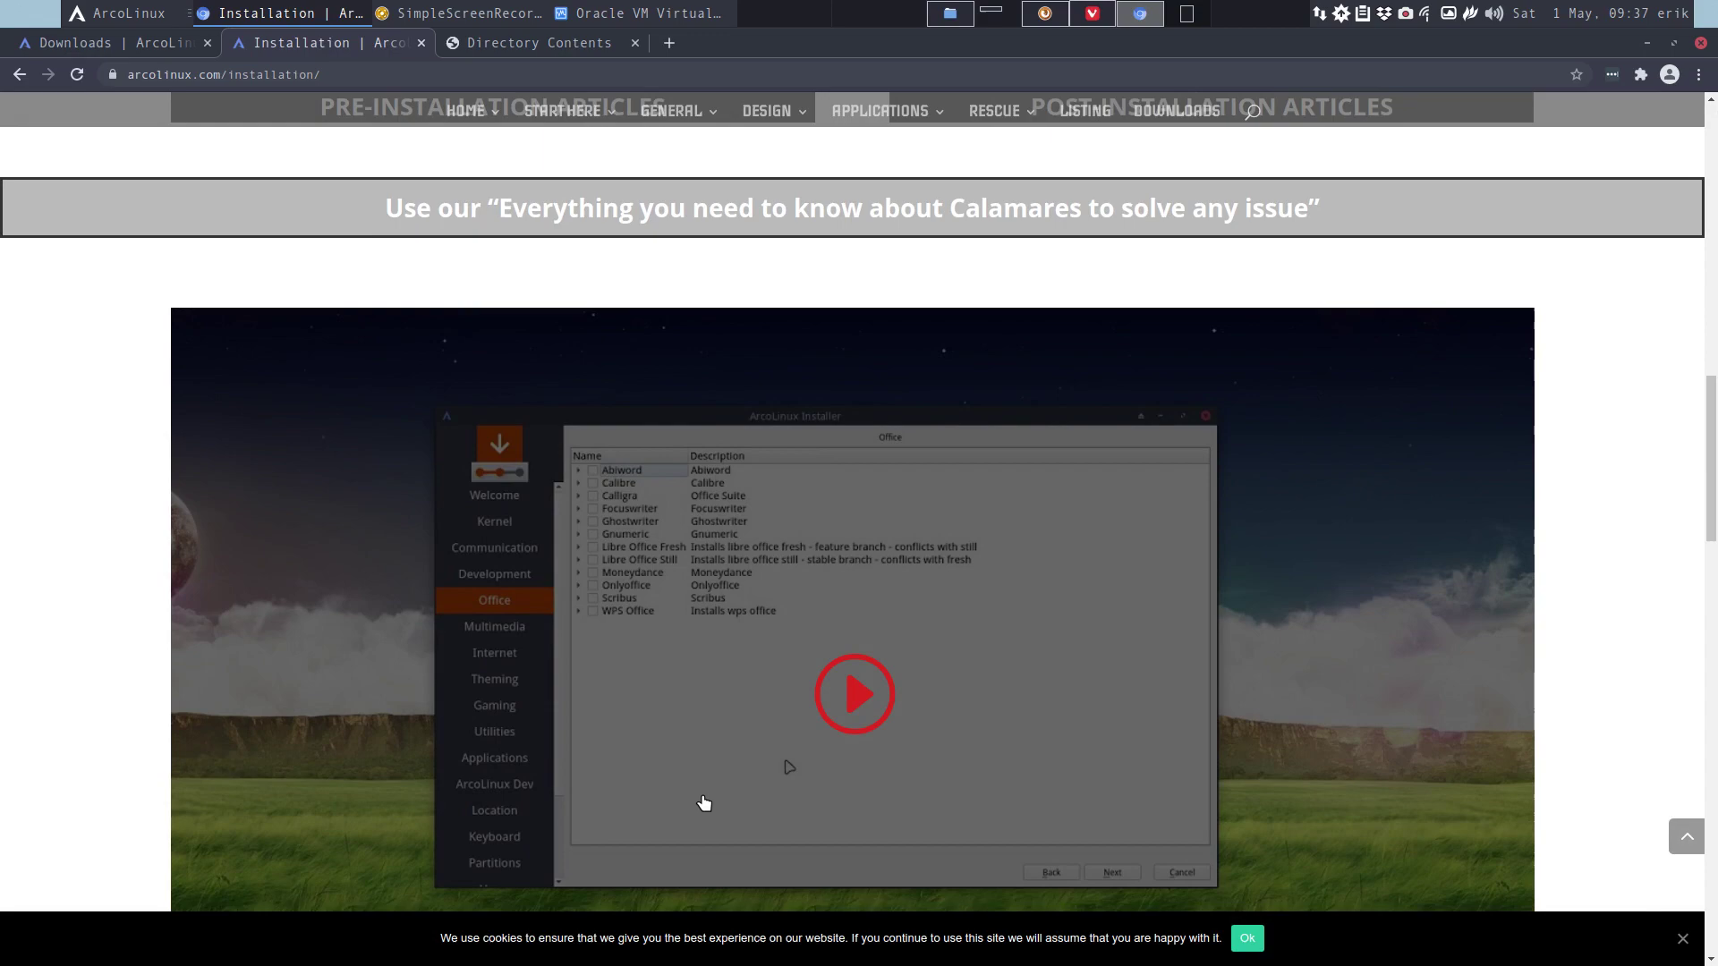
pyautogui.scroll(-2, 790, 809)
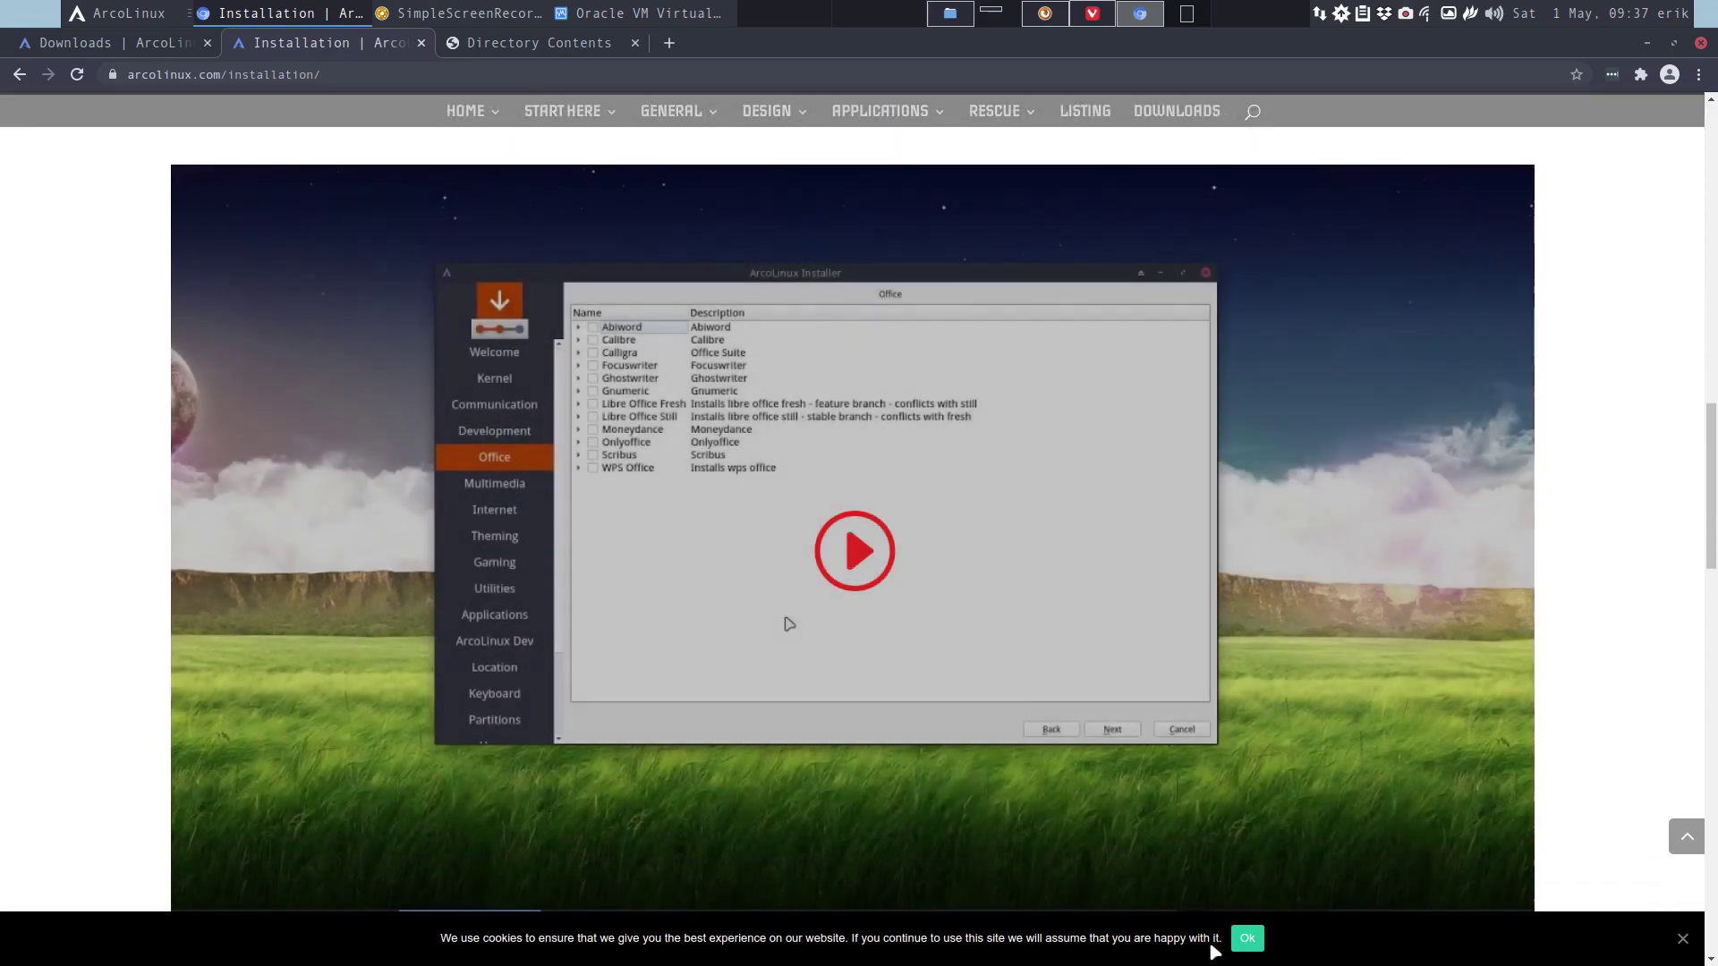
pyautogui.click(1248, 938)
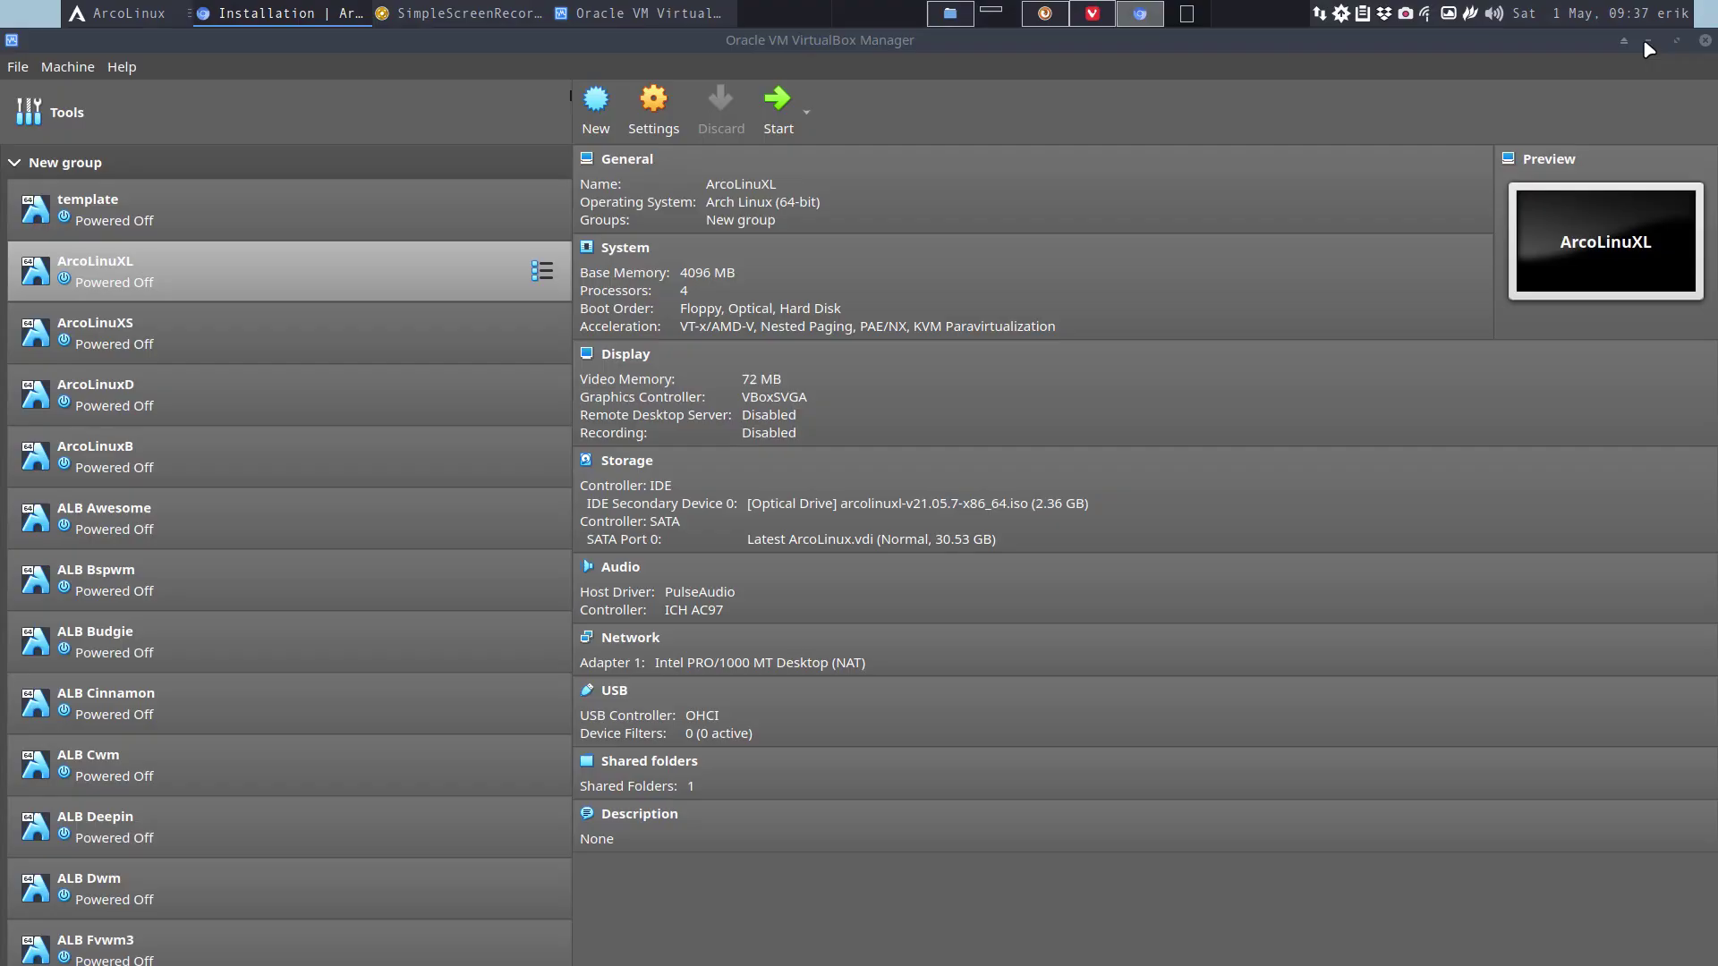
pyautogui.hotkey('alt', 'Tab')
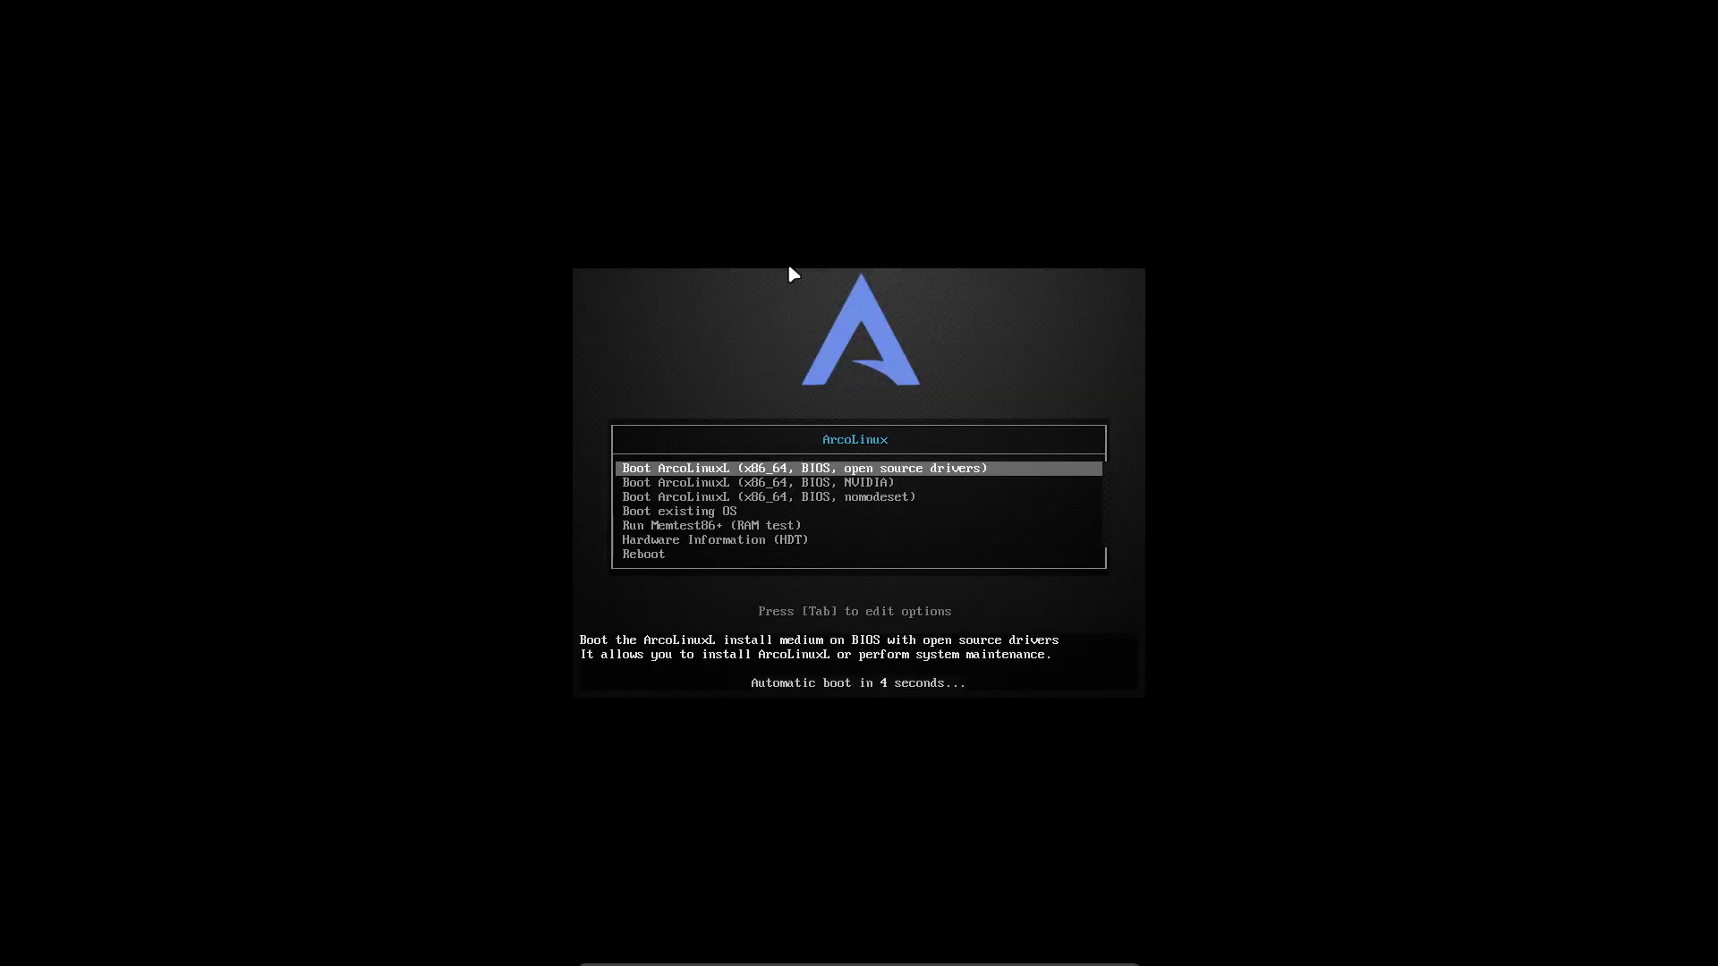
pyautogui.press('Down')
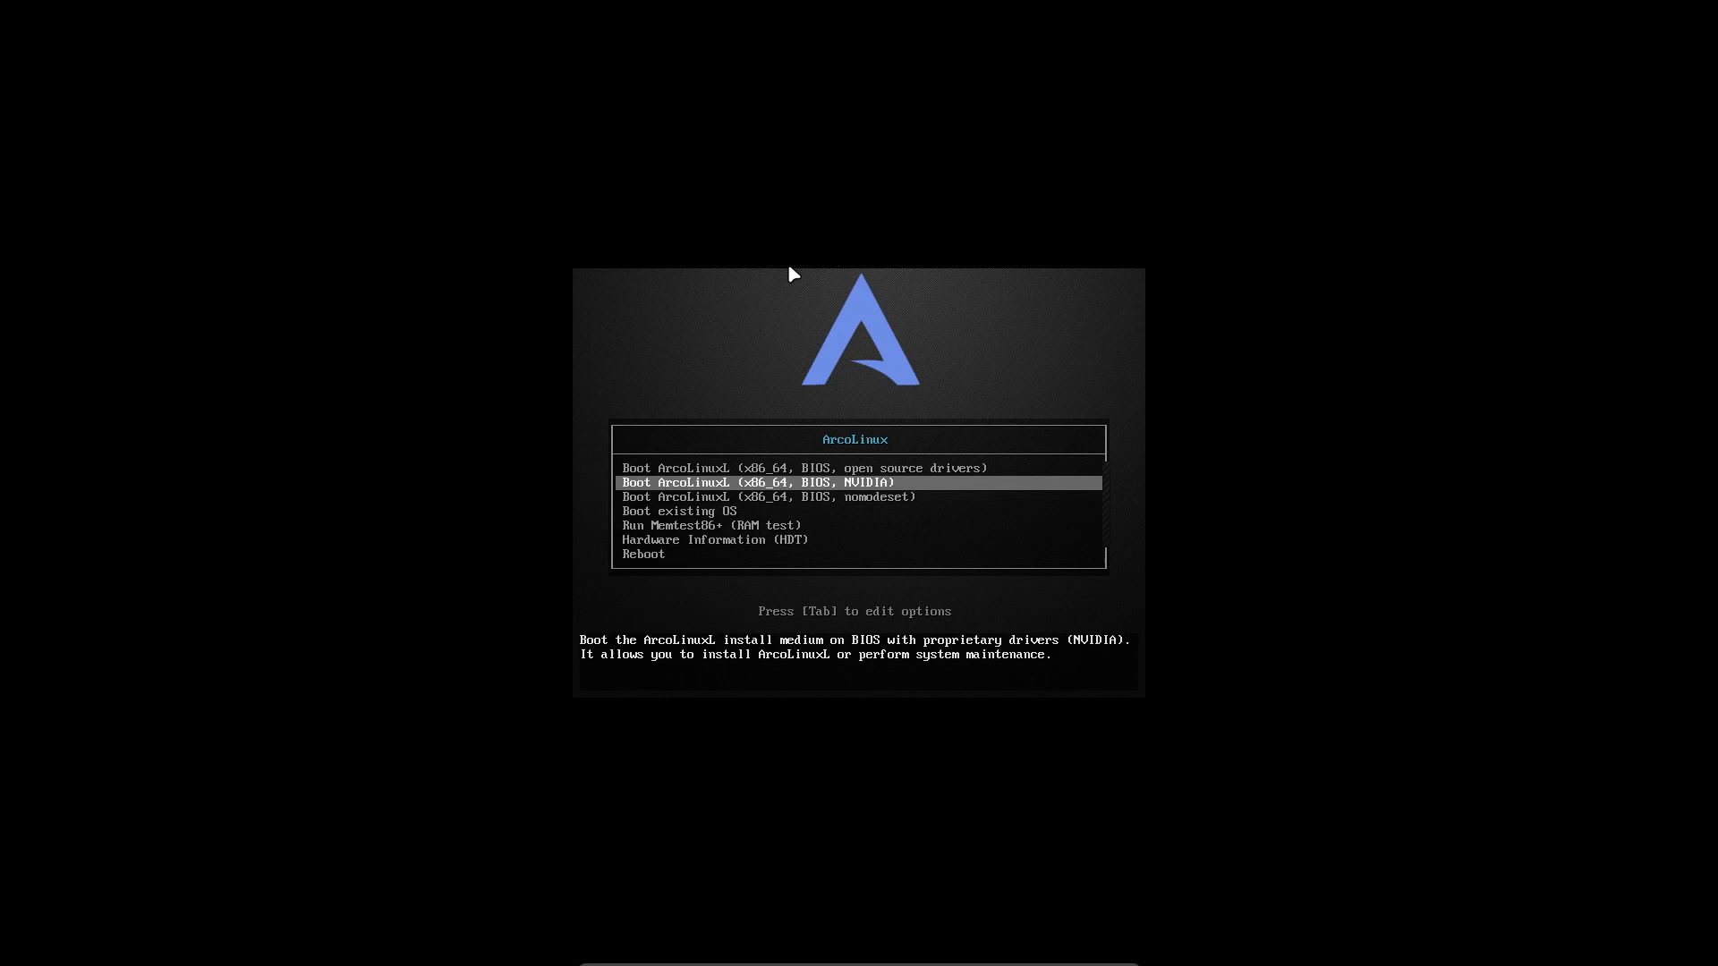
pyautogui.press('Up')
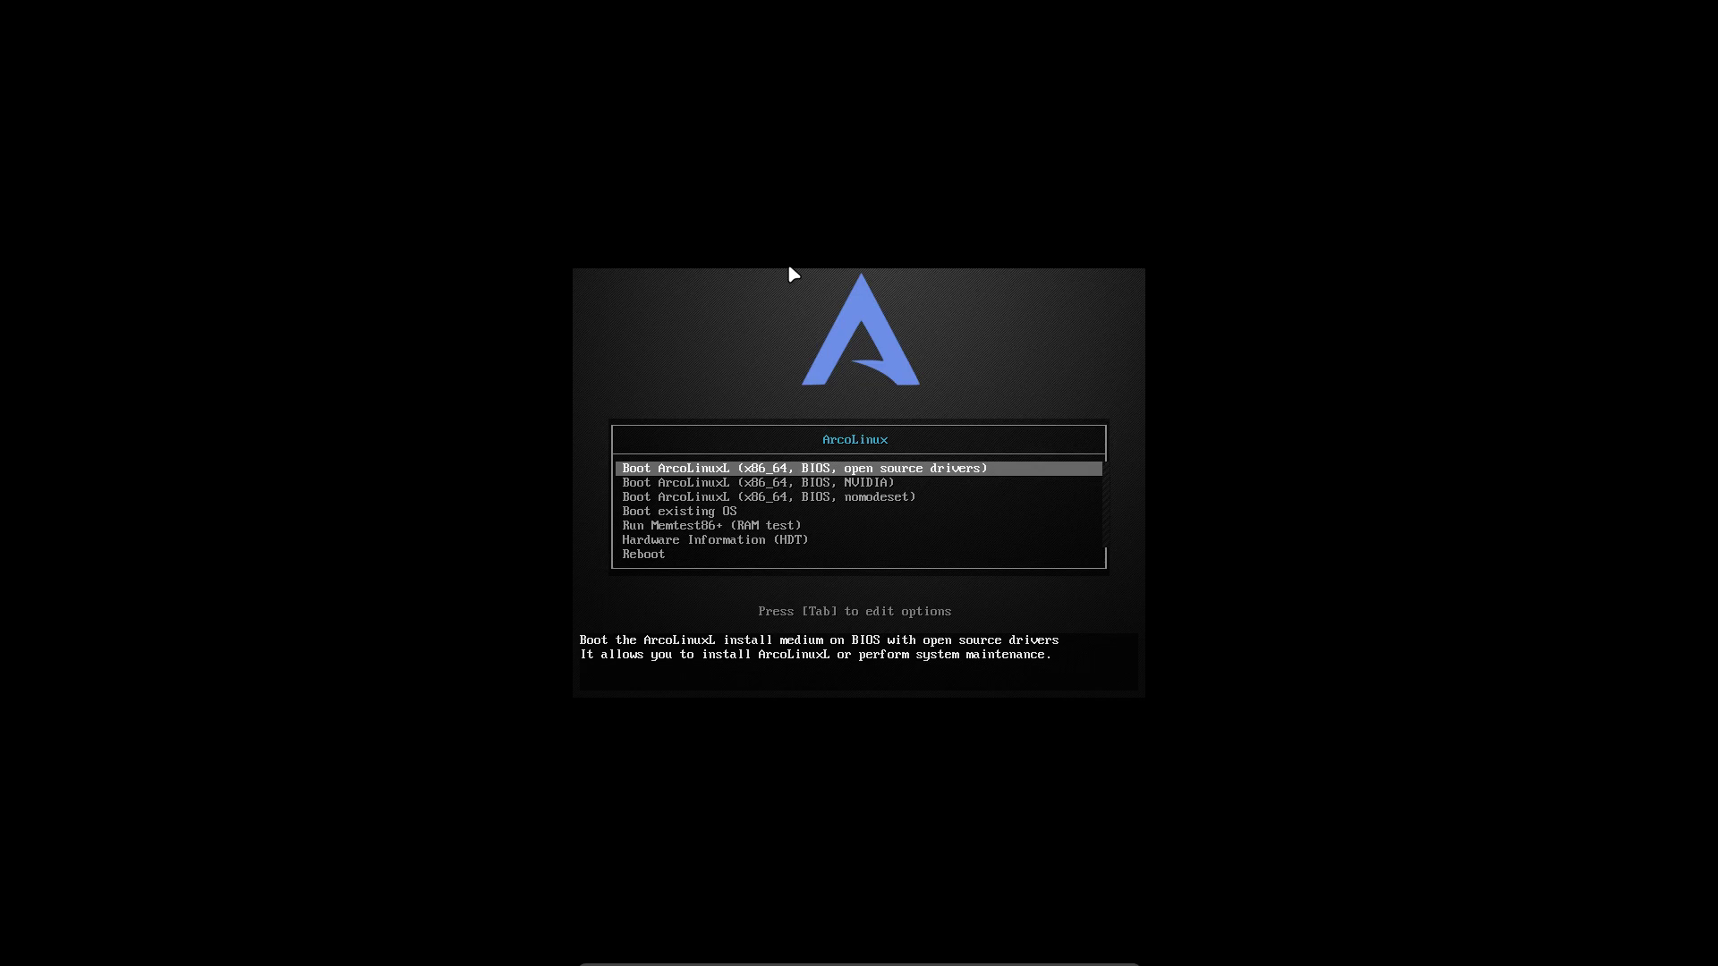
pyautogui.press('Down')
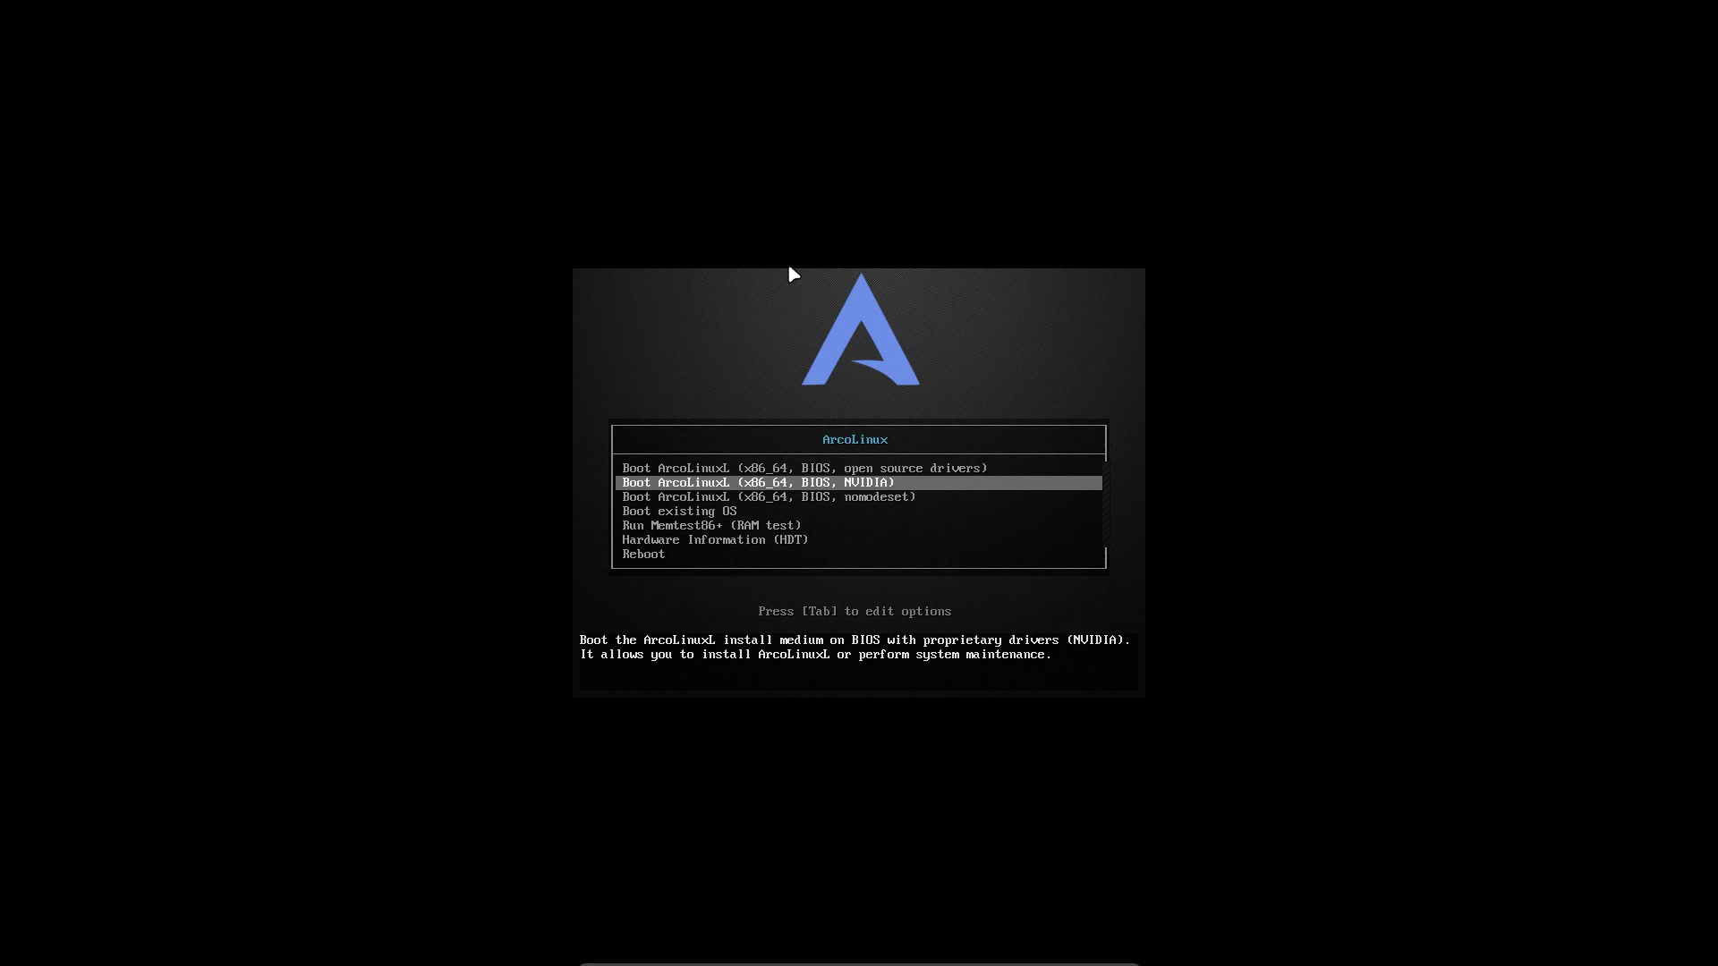
pyautogui.press('Up')
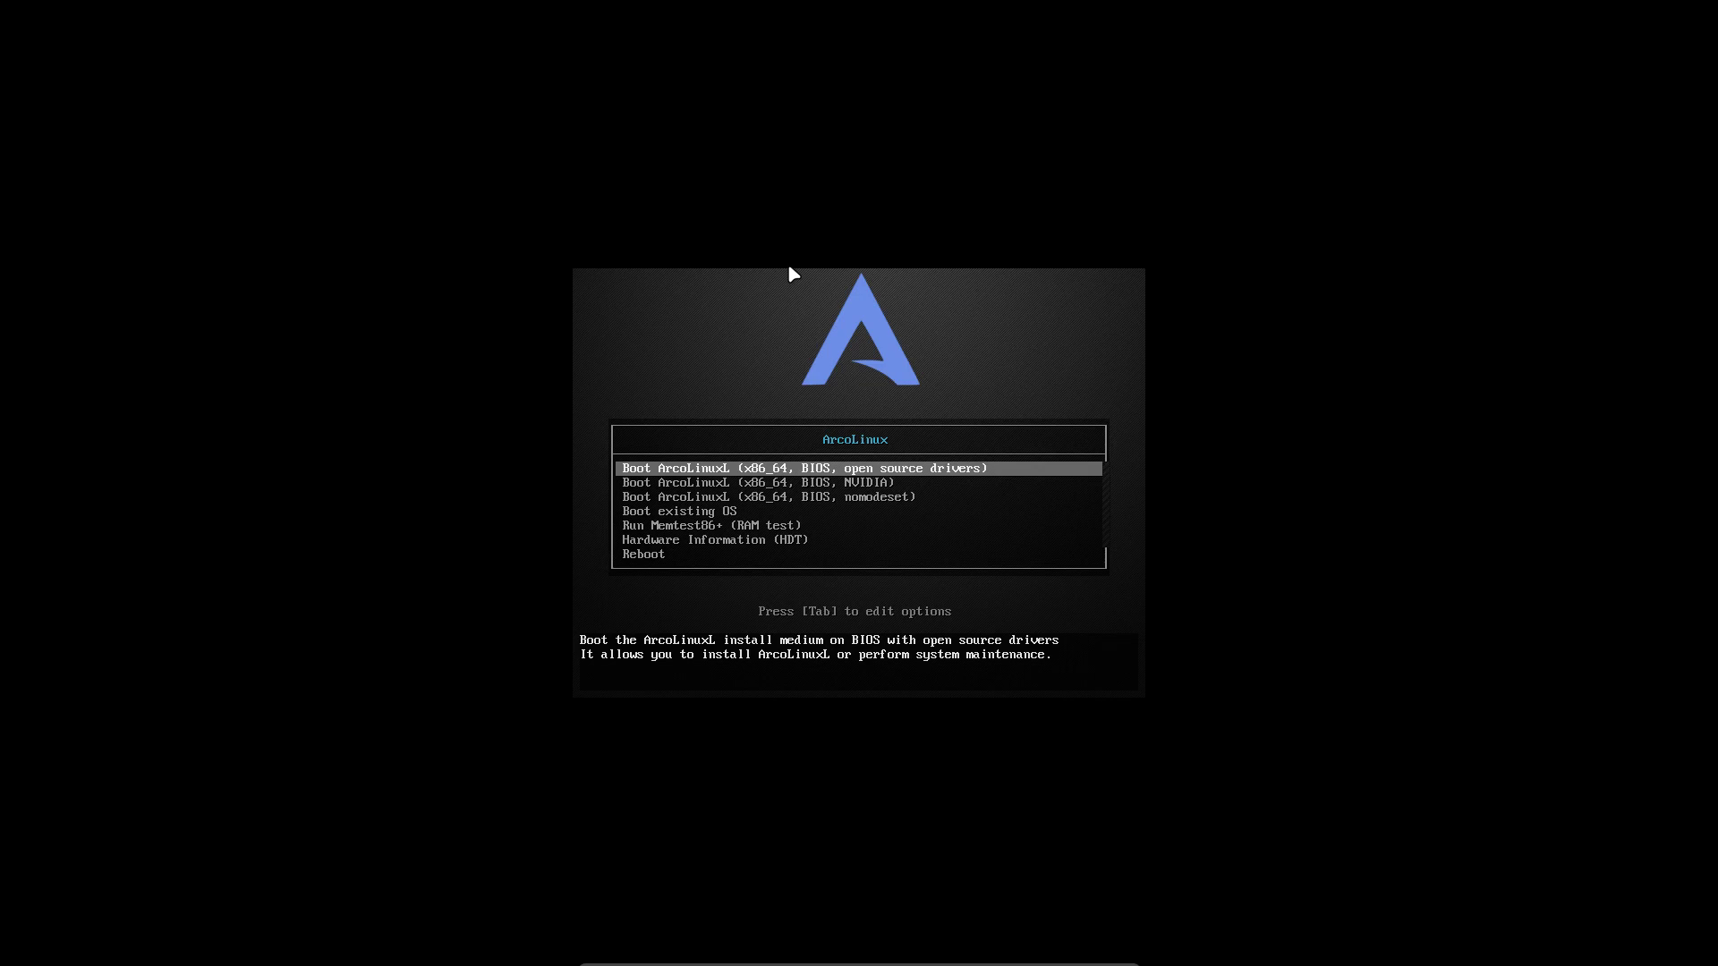
pyautogui.press('Down')
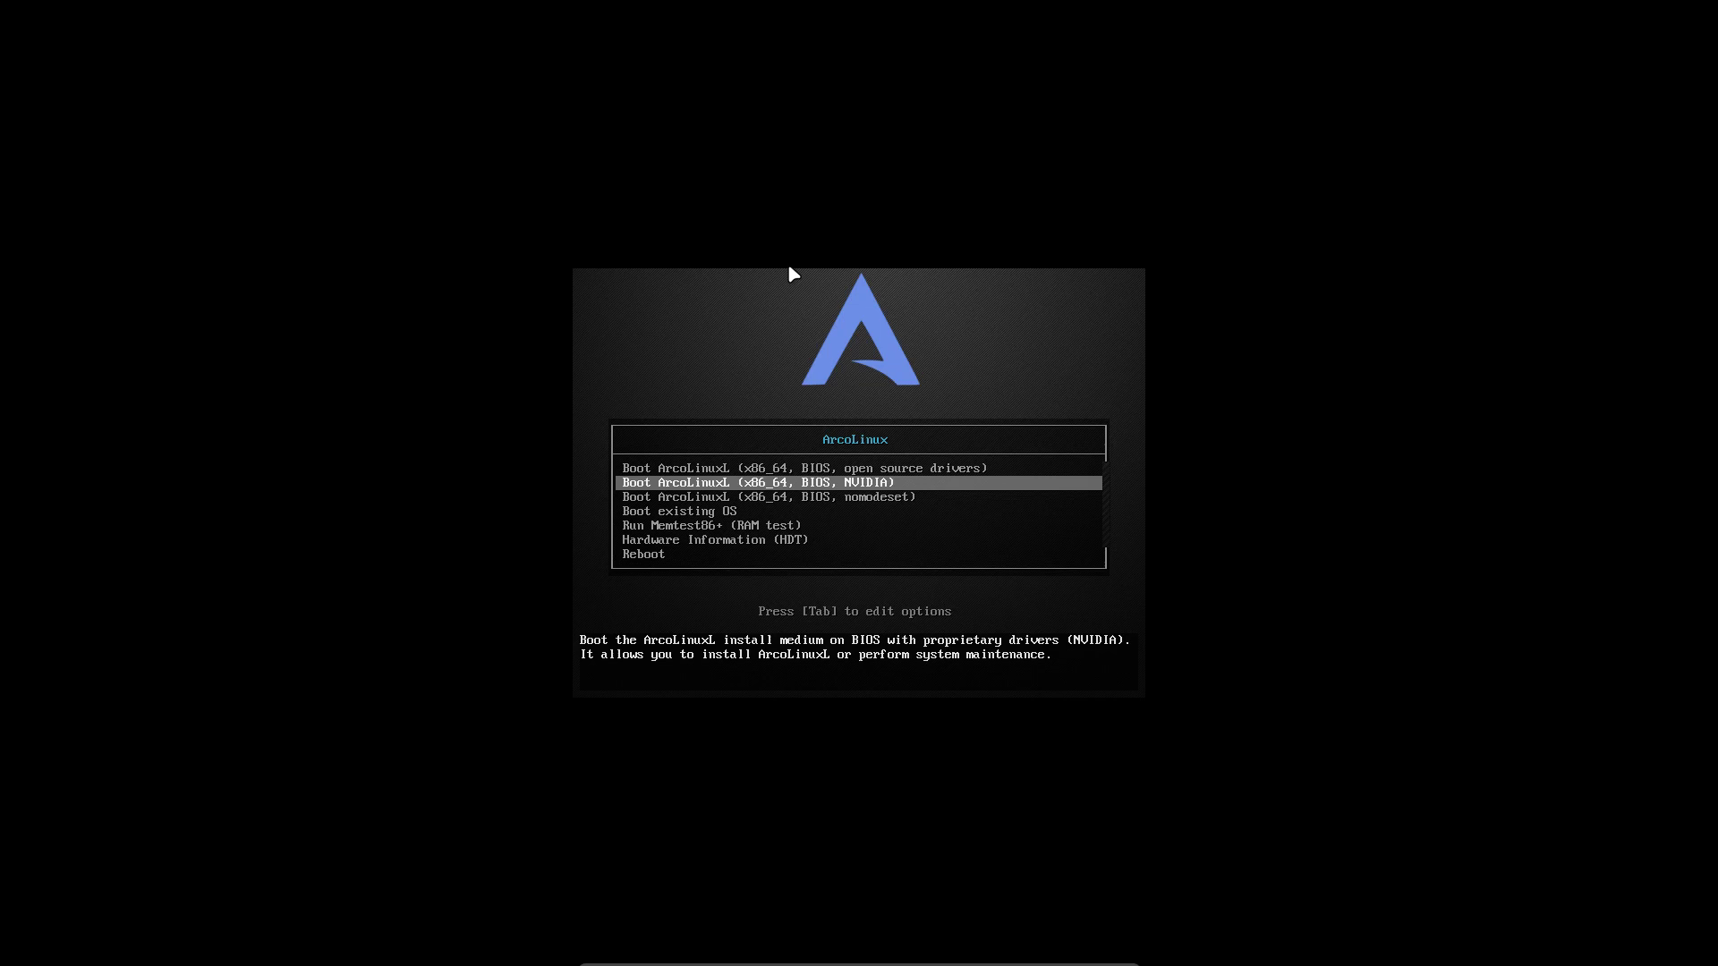
pyautogui.press('Up')
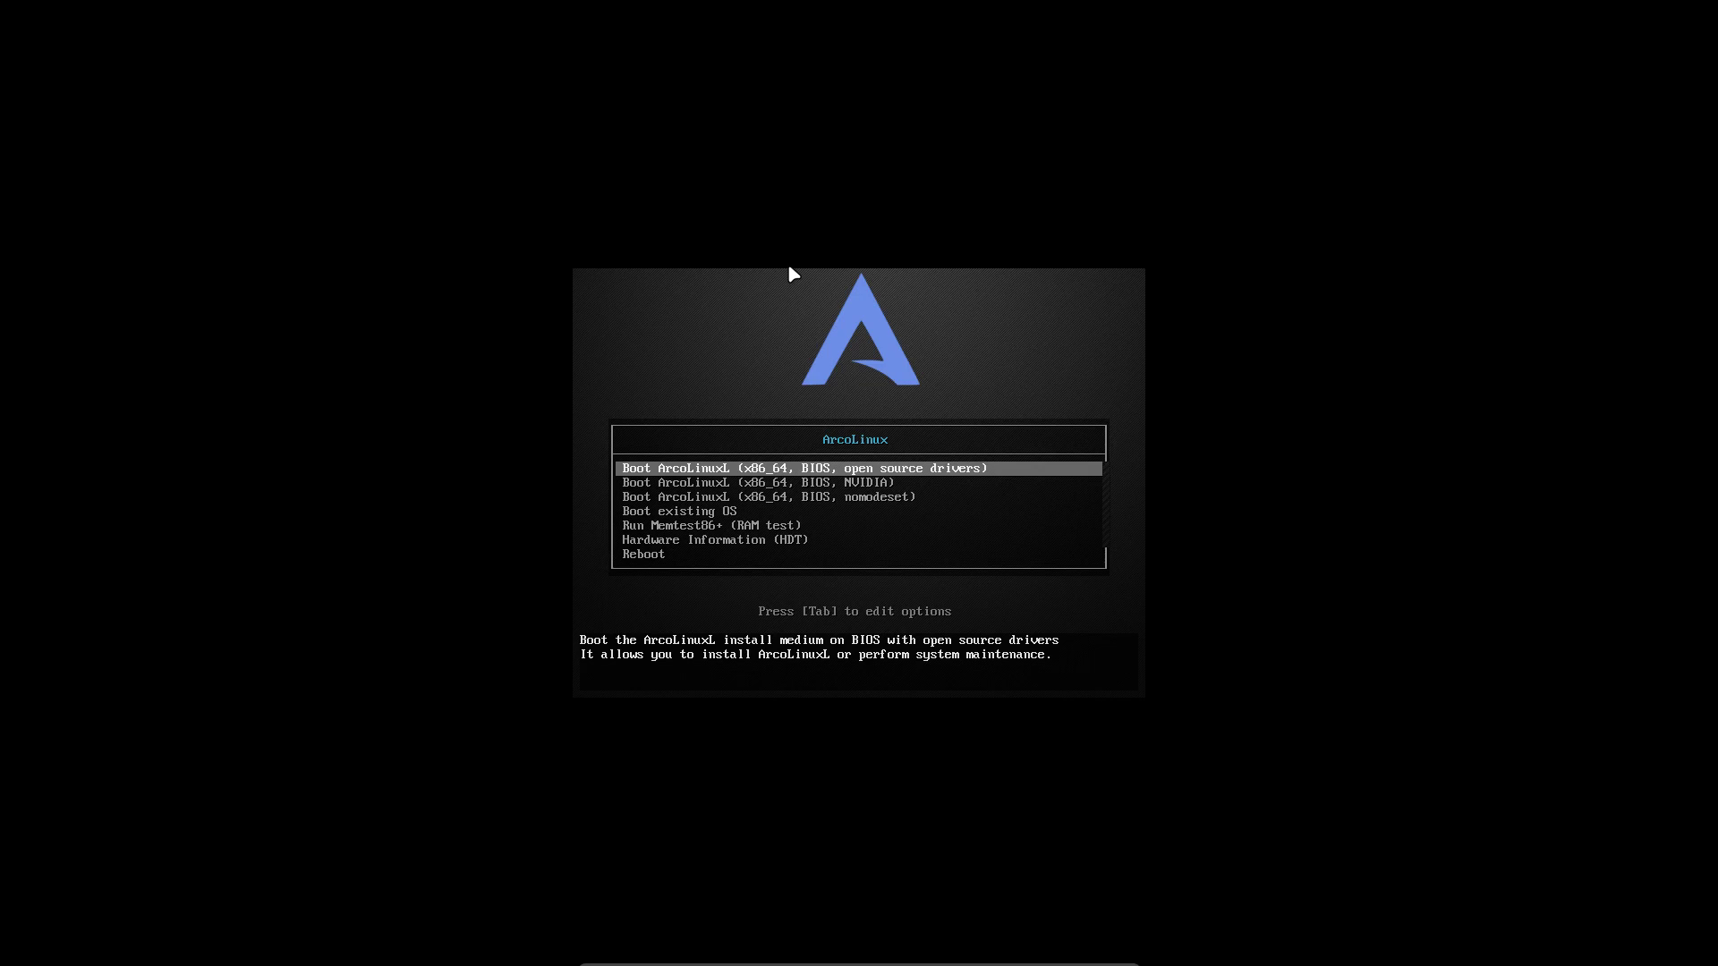
# Edit the nomodeset entry's kernel command line, typing demo text and then erasing it.
pyautogui.press('Down')
pyautogui.press('Down')
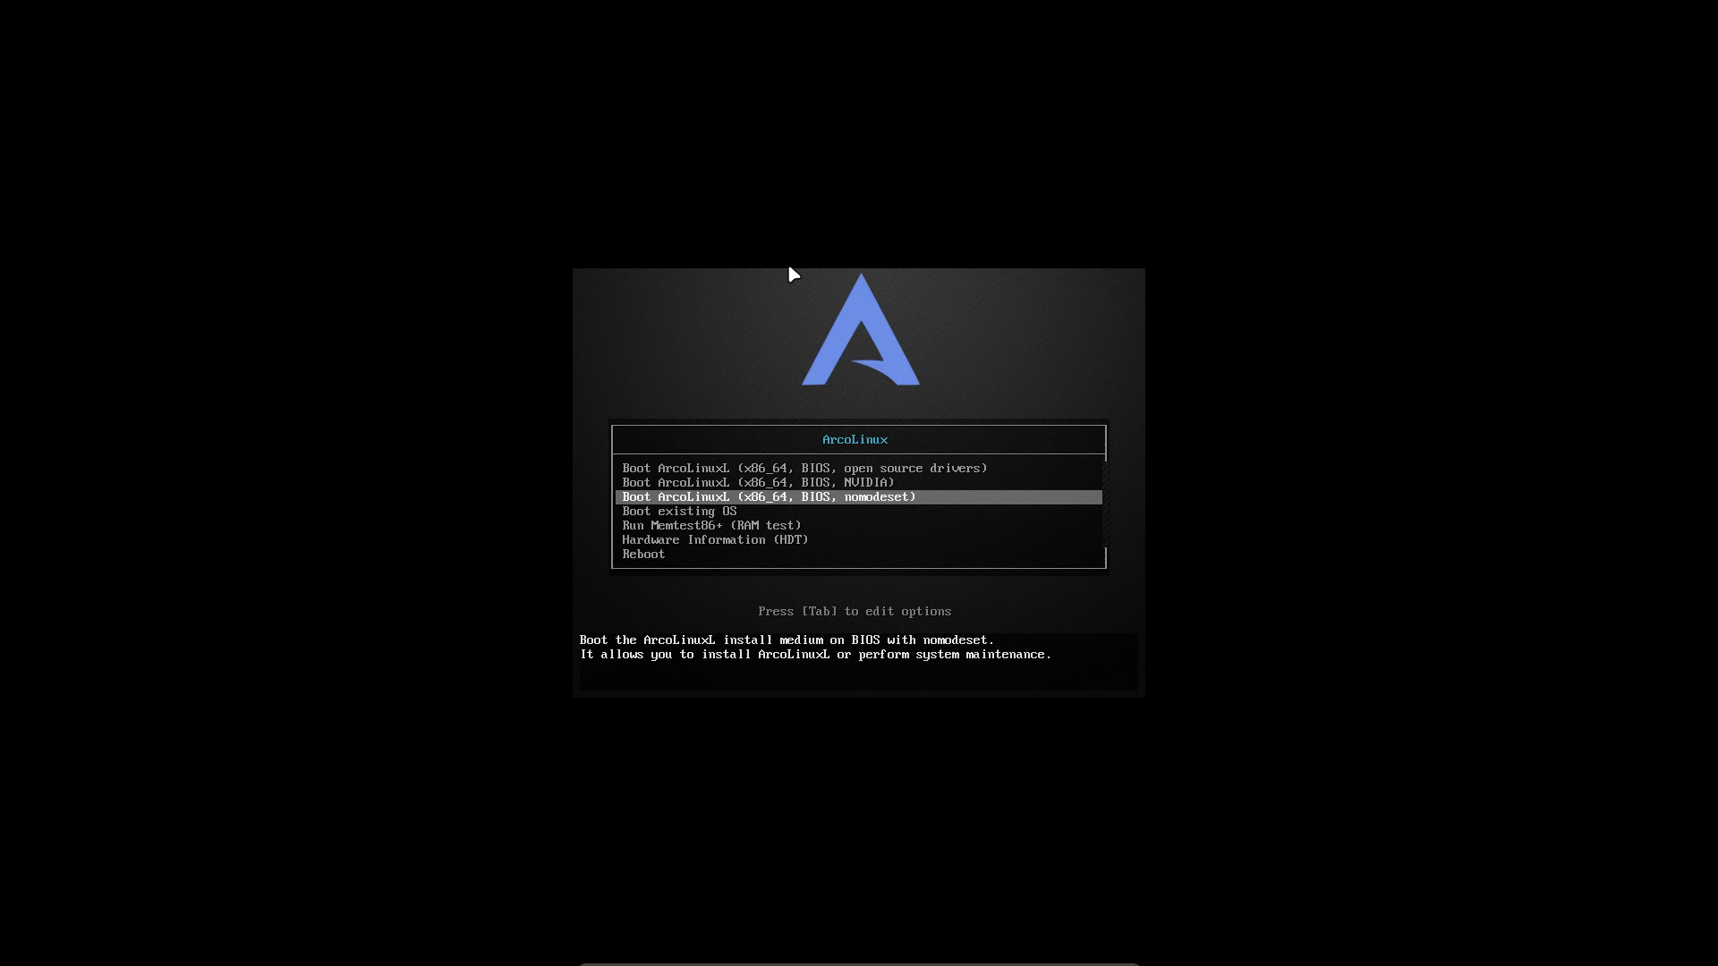
pyautogui.press('Tab')
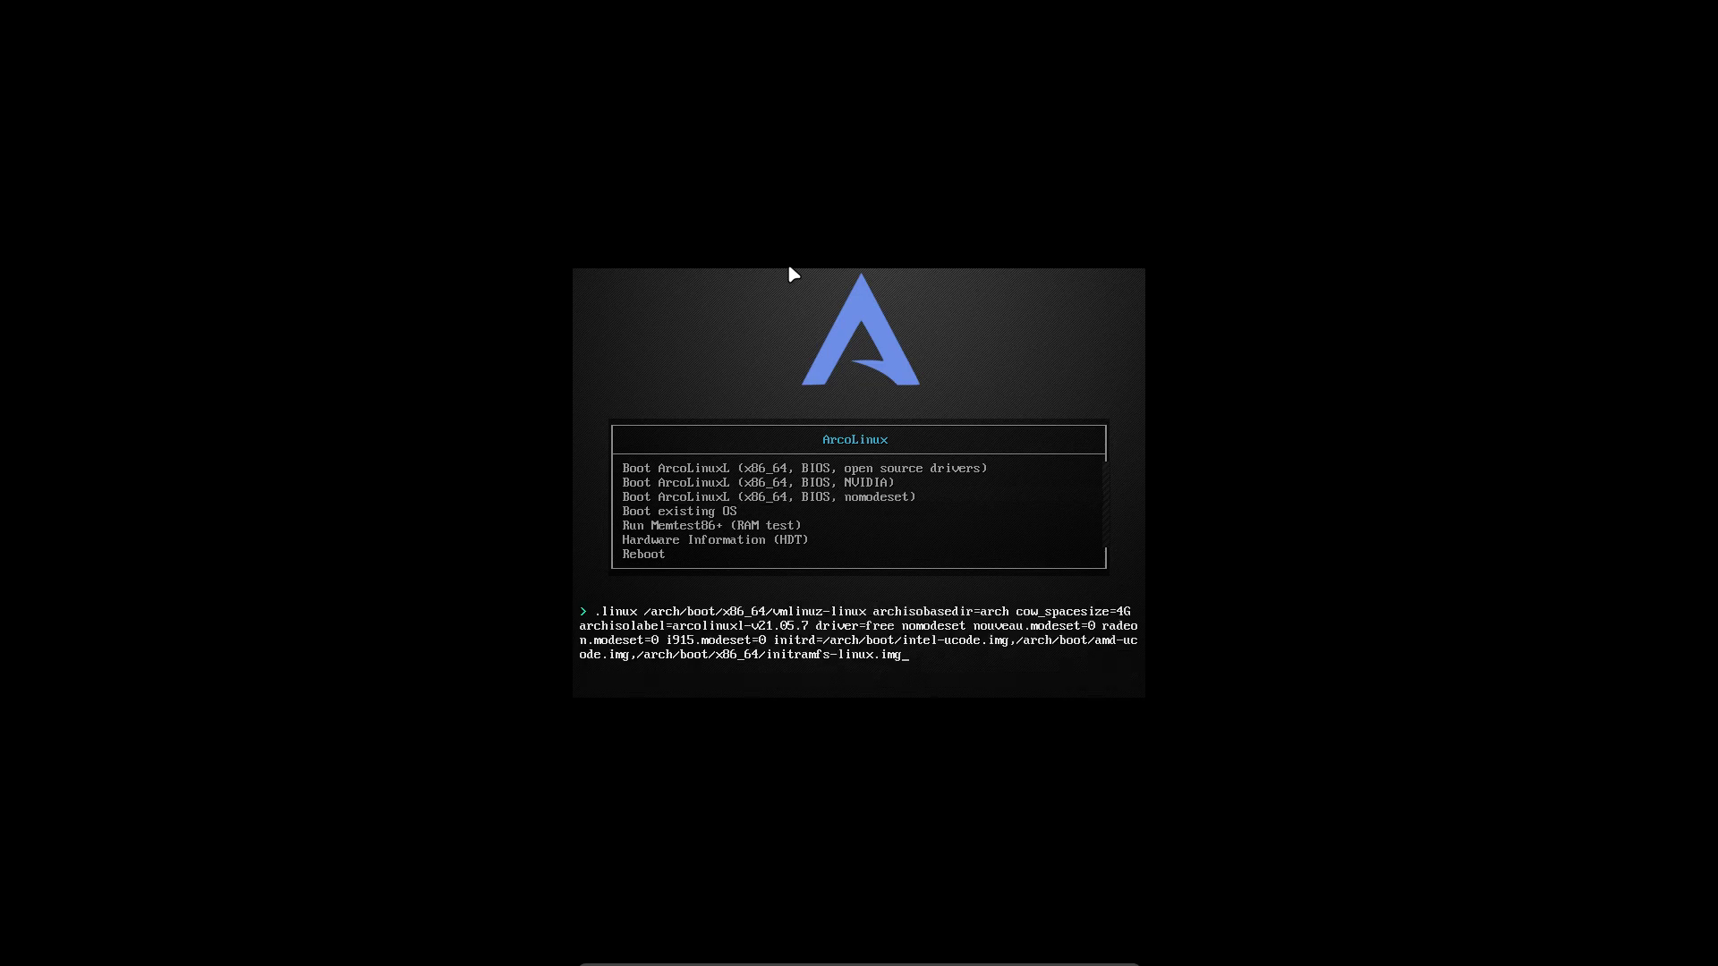
pyautogui.write('hell')
pyautogui.press('BackSpace')
pyautogui.press('BackSpace')
pyautogui.write('llo I q;')
pyautogui.press('BackSpace')
pyautogui.press('BackSpace')
pyautogui.write('am erik')
pyautogui.press('BackSpace')
pyautogui.press('BackSpace')
pyautogui.press('BackSpace')
pyautogui.press('BackSpace')
pyautogui.press('BackSpace')
pyautogui.press('BackSpace')
pyautogui.press('BackSpace')
pyautogui.press('BackSpace')
pyautogui.press('BackSpace')
pyautogui.press('BackSpace')
pyautogui.press('BackSpace')
pyautogui.press('BackSpace')
pyautogui.press('BackSpace')
pyautogui.press('BackSpace')
pyautogui.press('BackSpace')
pyautogui.press('BackSpace')
pyautogui.press('BackSpace')
pyautogui.write('g')
# Leave the boot options edit line and move back up to the open source drivers entry.
pyautogui.press('Escape')
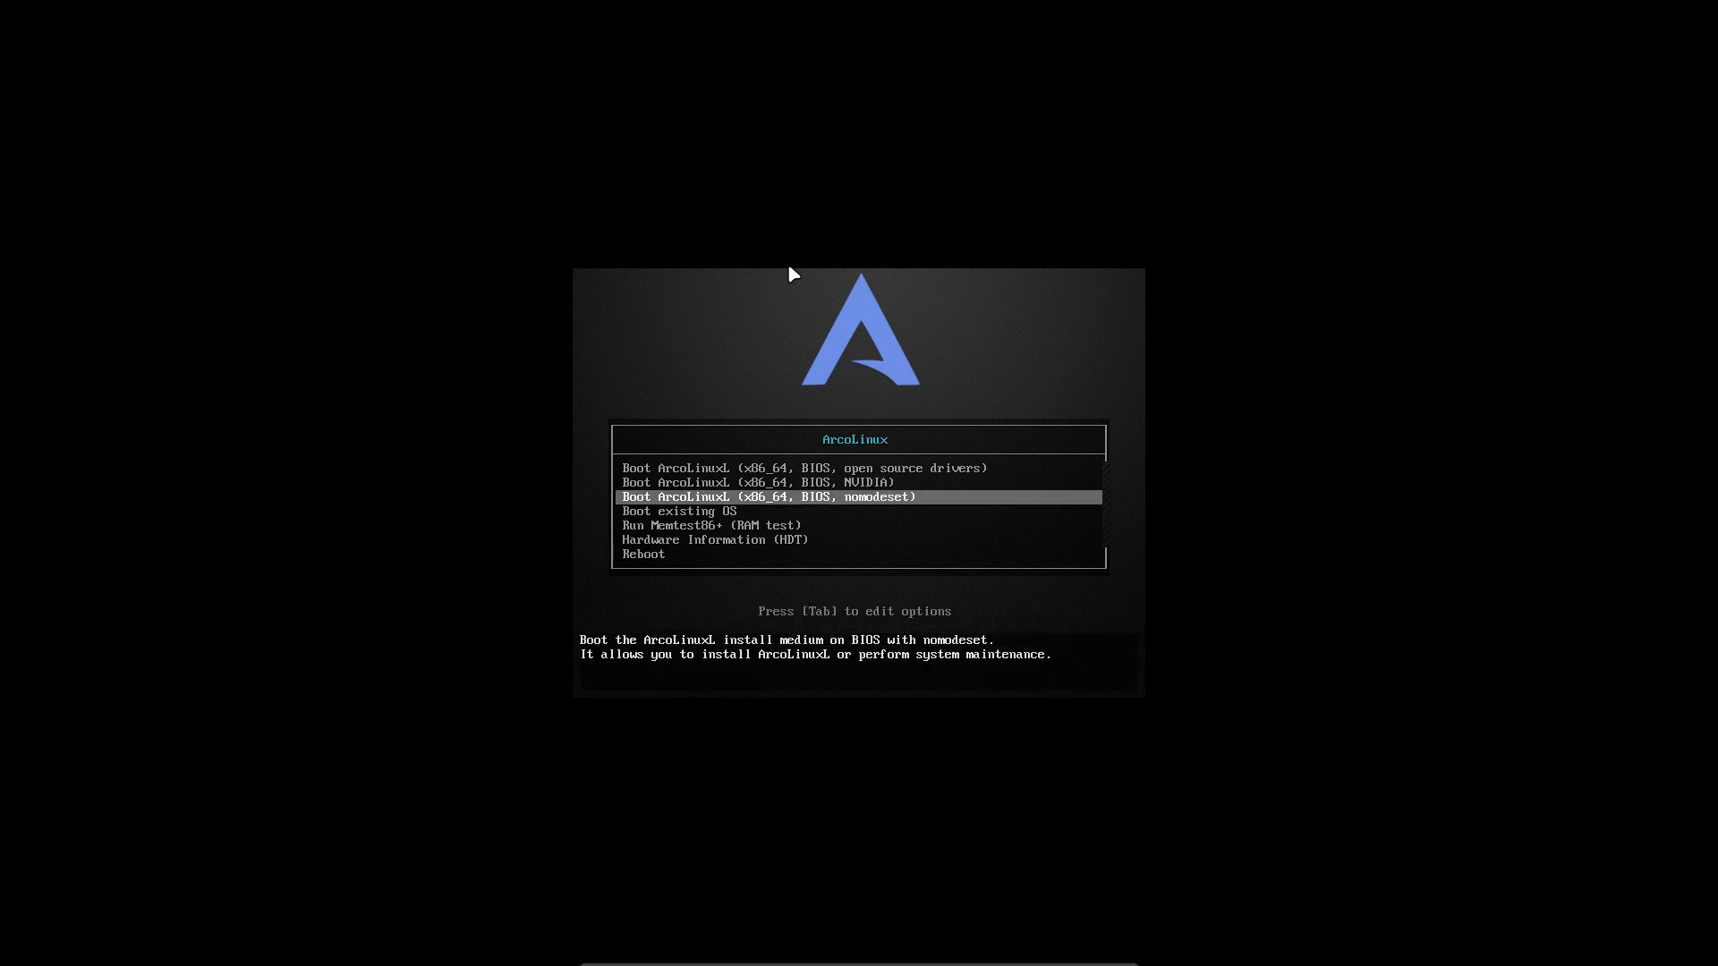
pyautogui.press('Up')
pyautogui.press('Up')
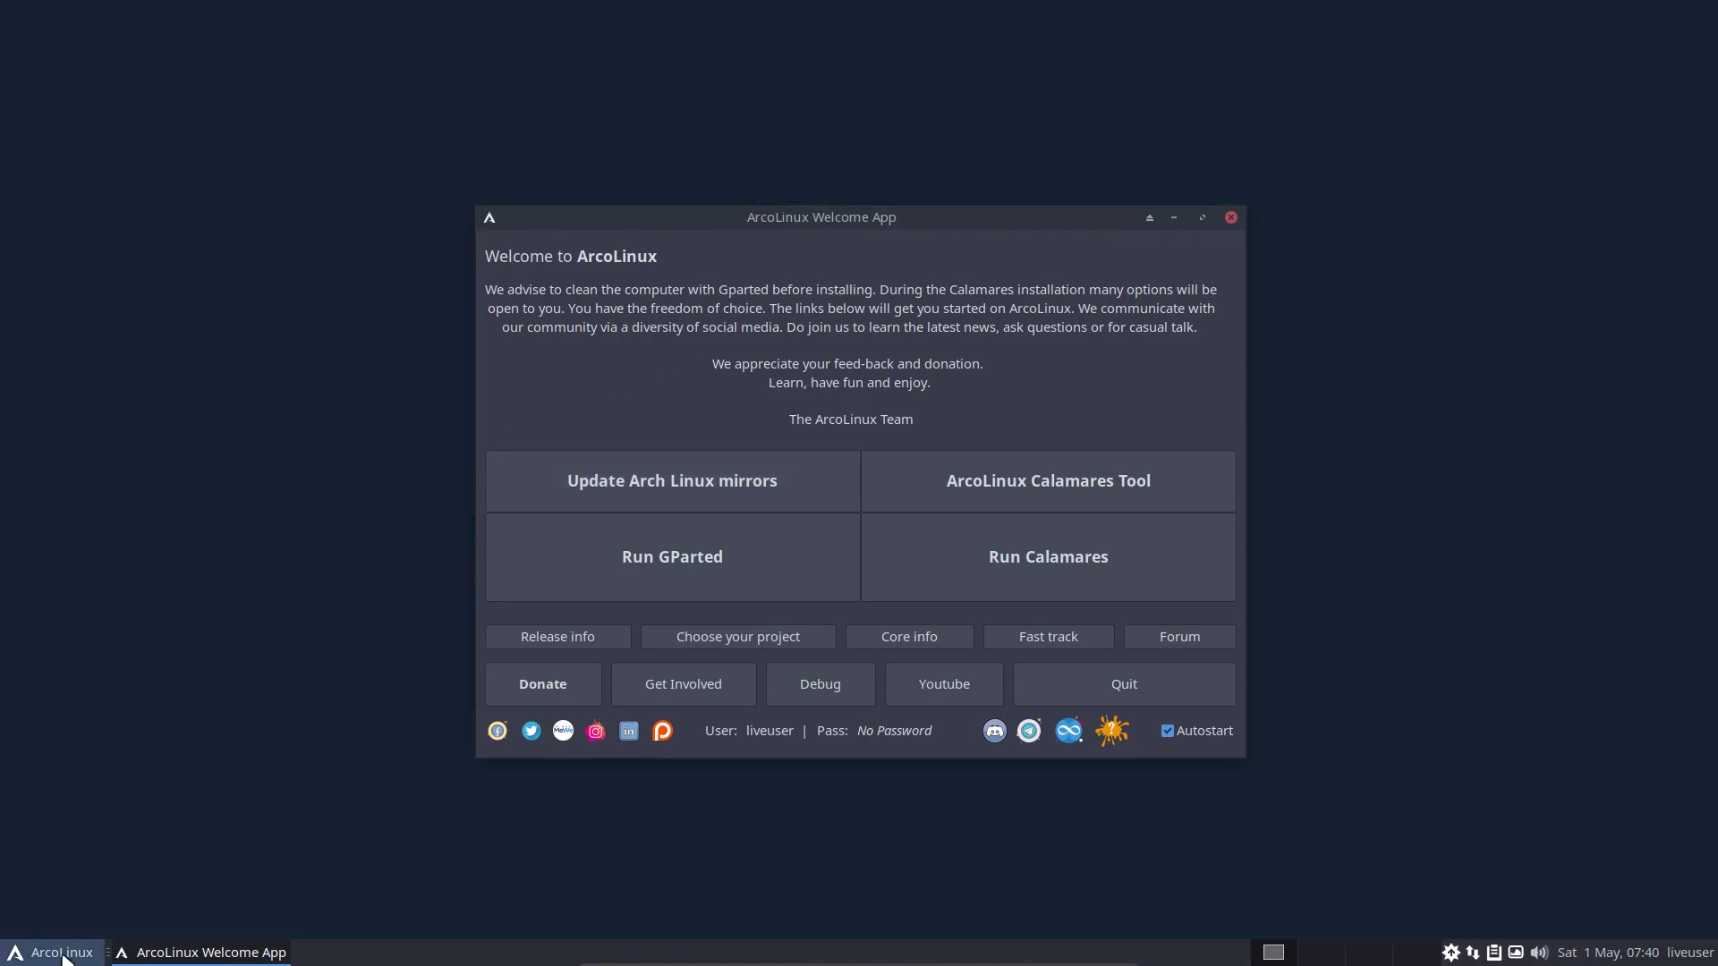
pyautogui.click(62, 954)
pyautogui.write('nvi')
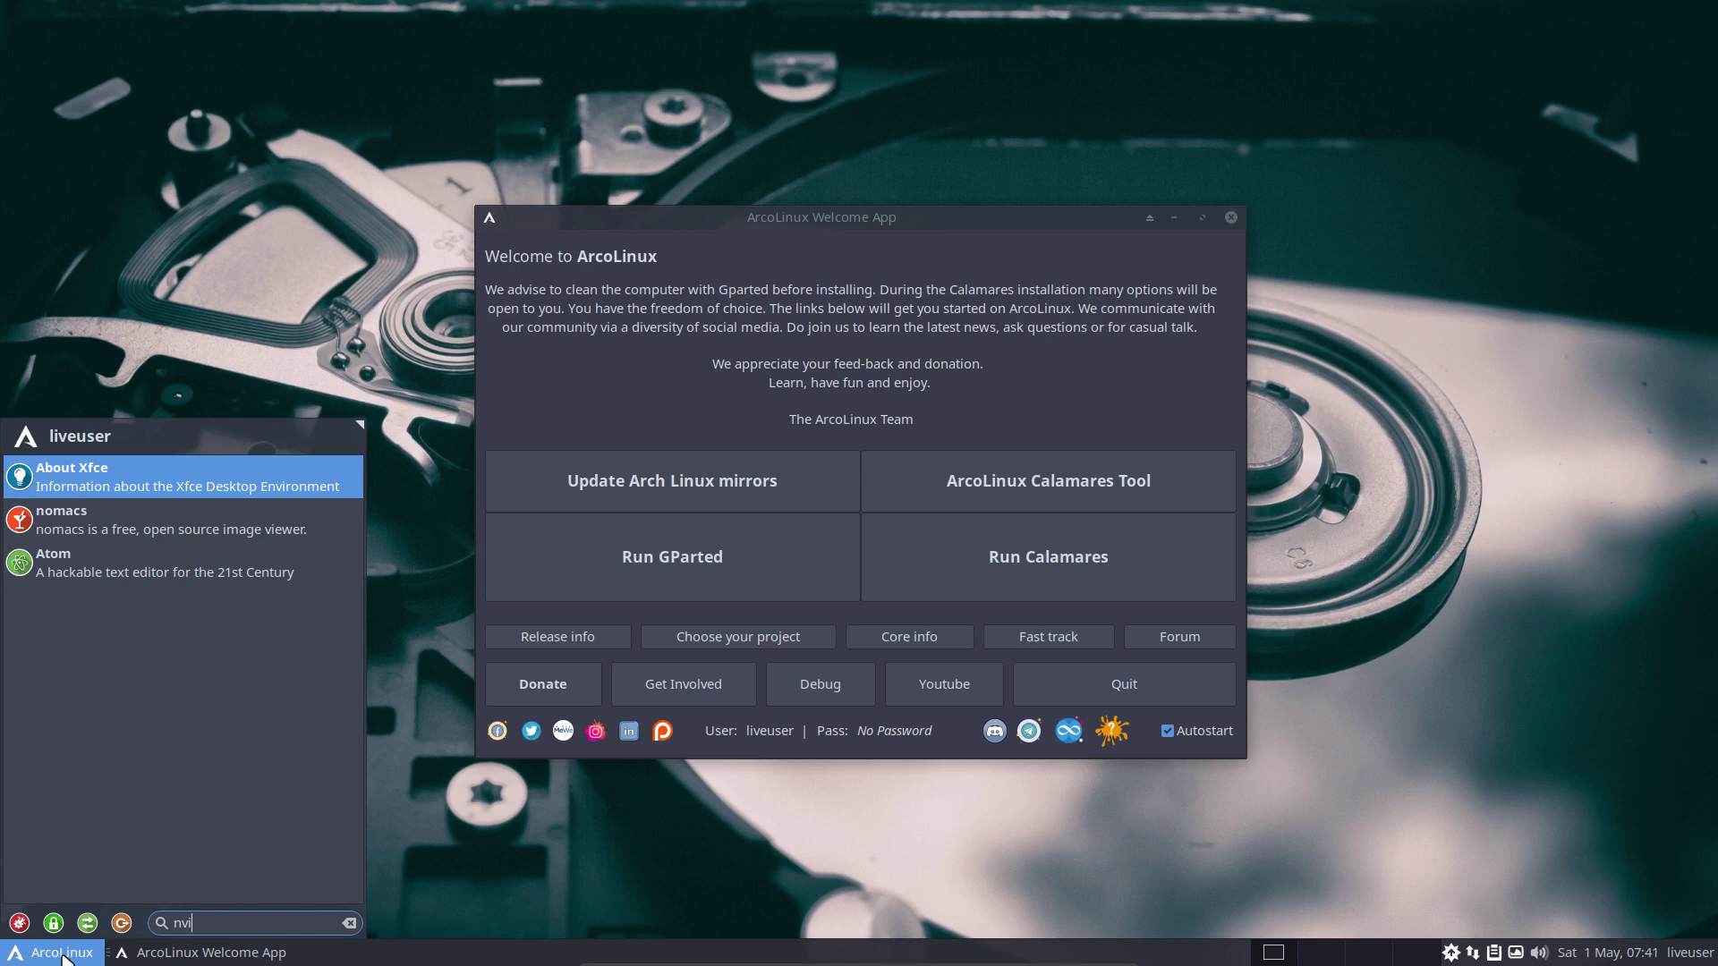
pyautogui.click(1074, 380)
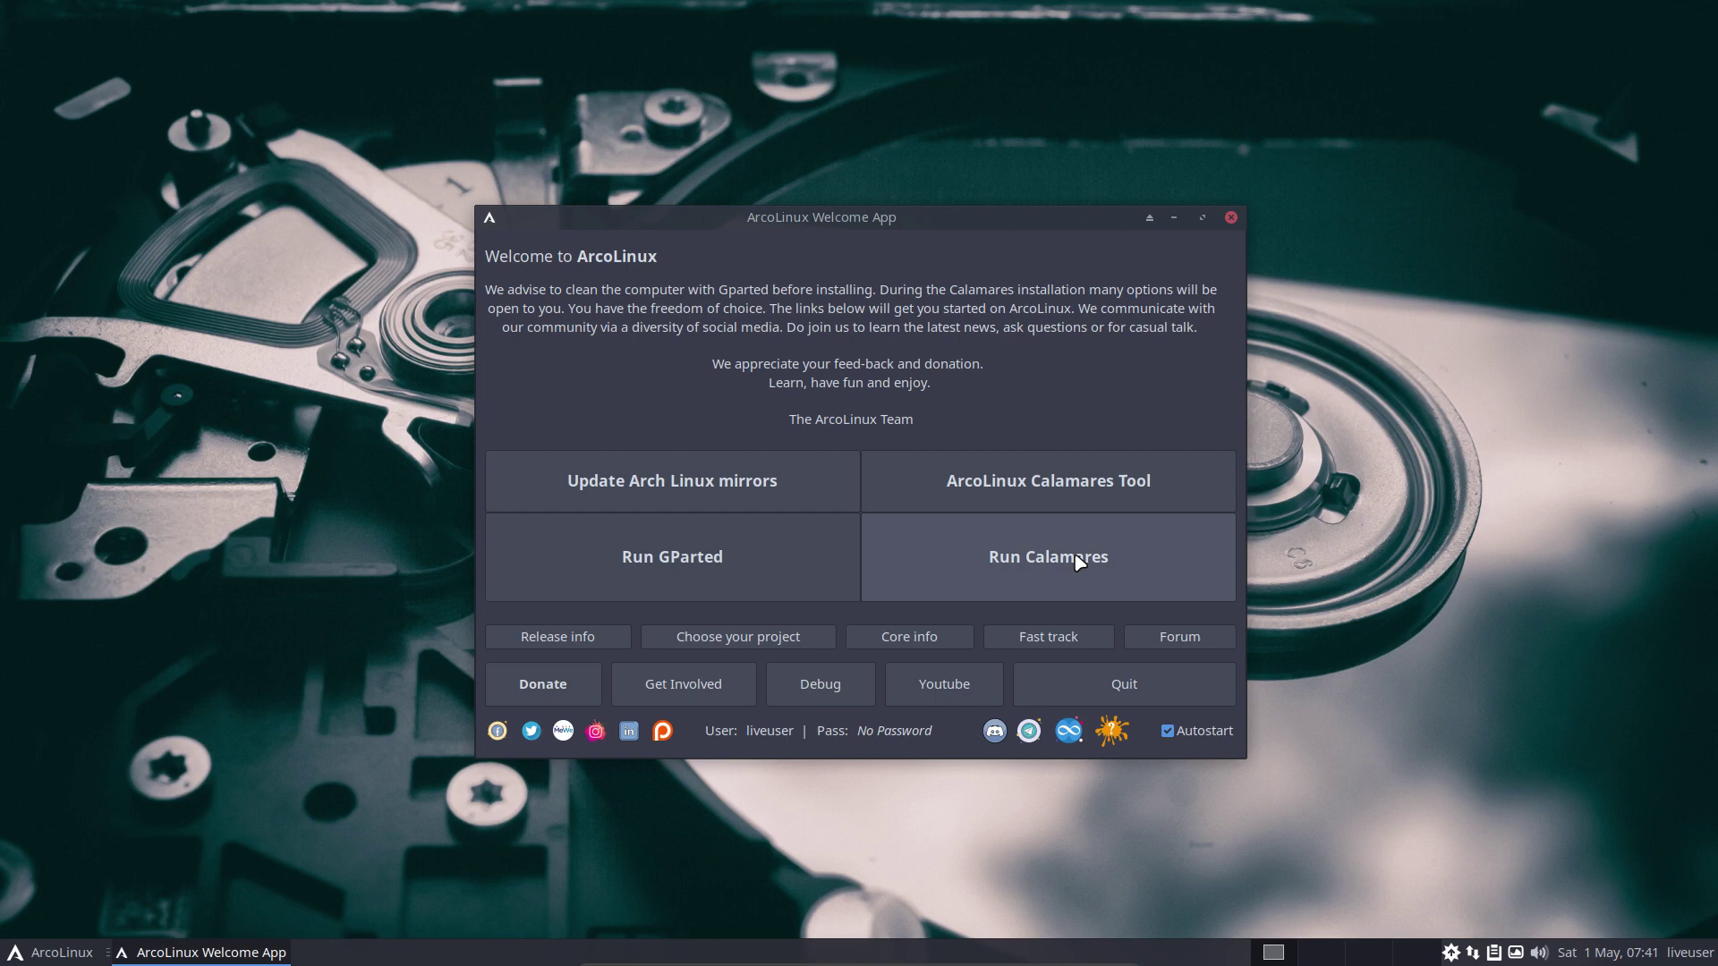
pyautogui.click(1070, 487)
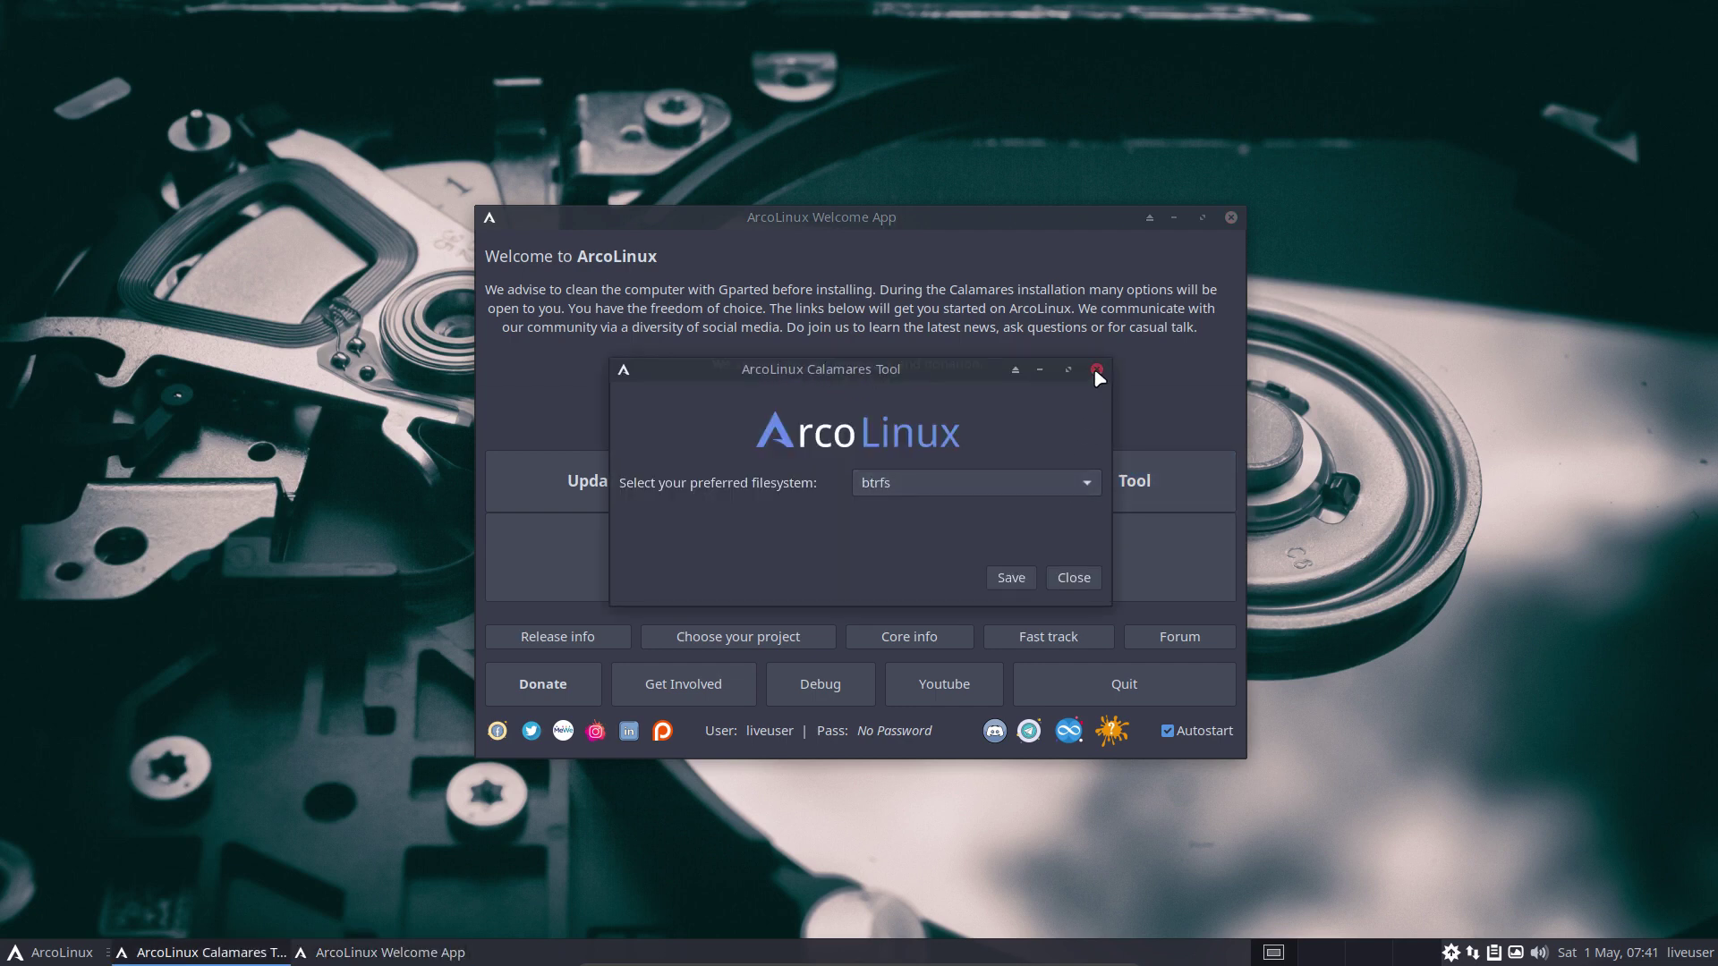
pyautogui.click(1095, 369)
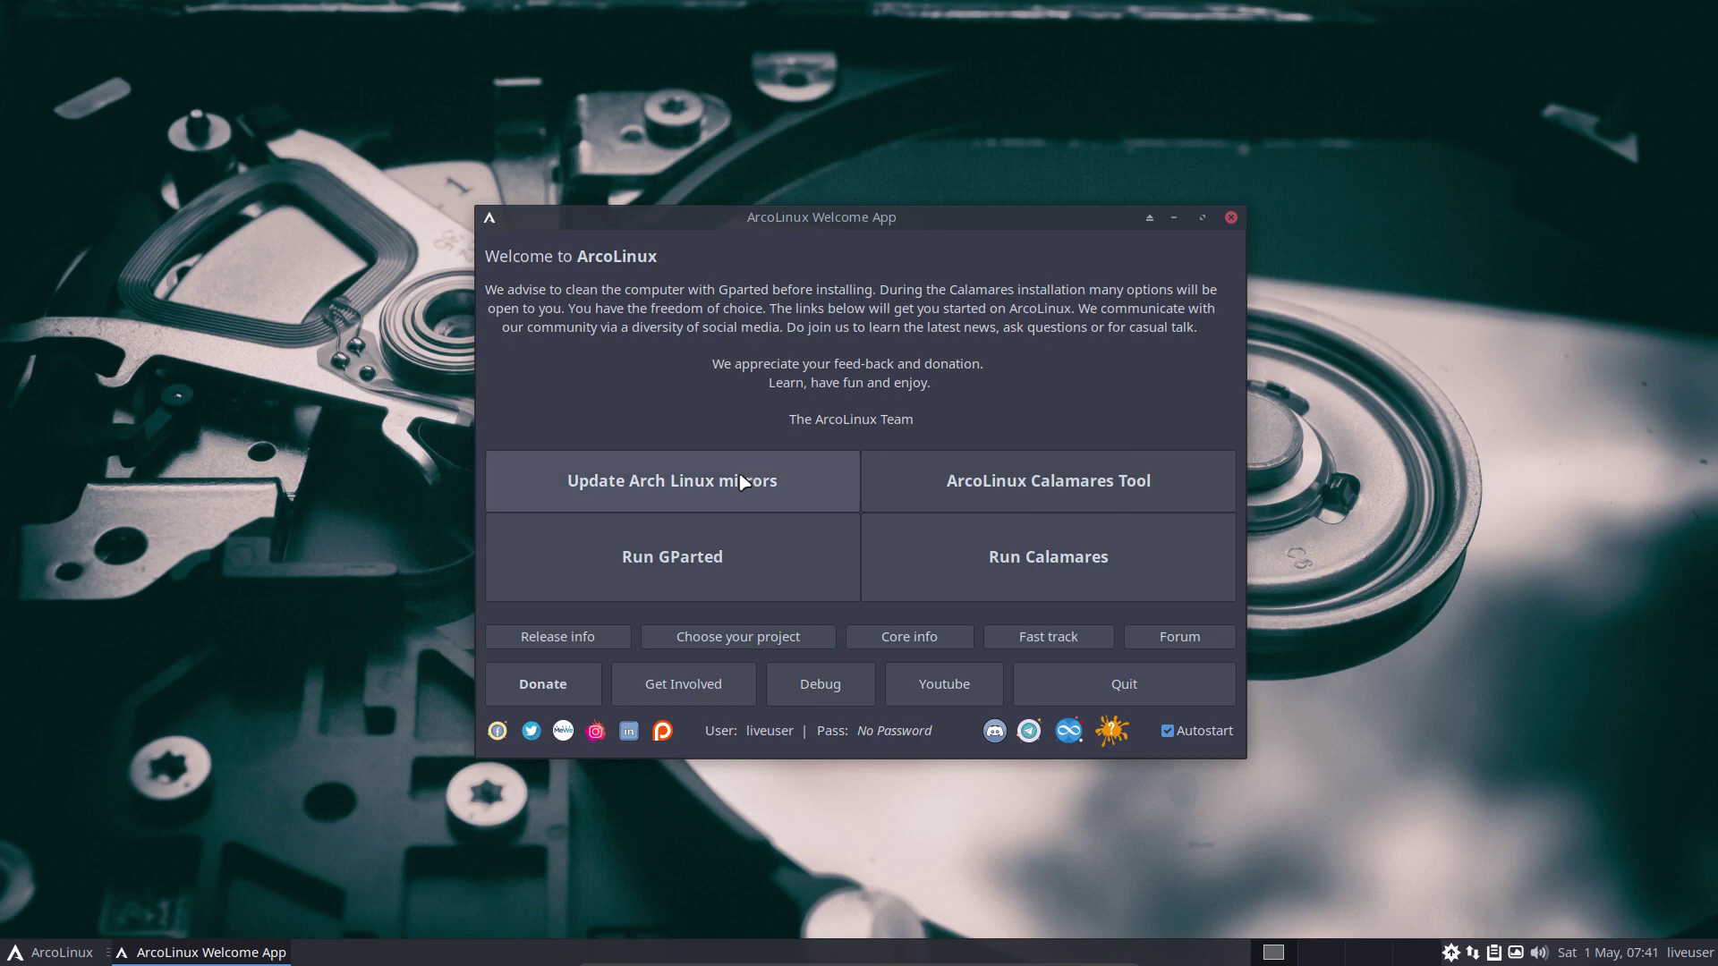
# Move the Welcome App right, open a terminal on the left, and run setxkbmap be.
pyautogui.moveTo(782, 224); pyautogui.dragTo(1189, 216)
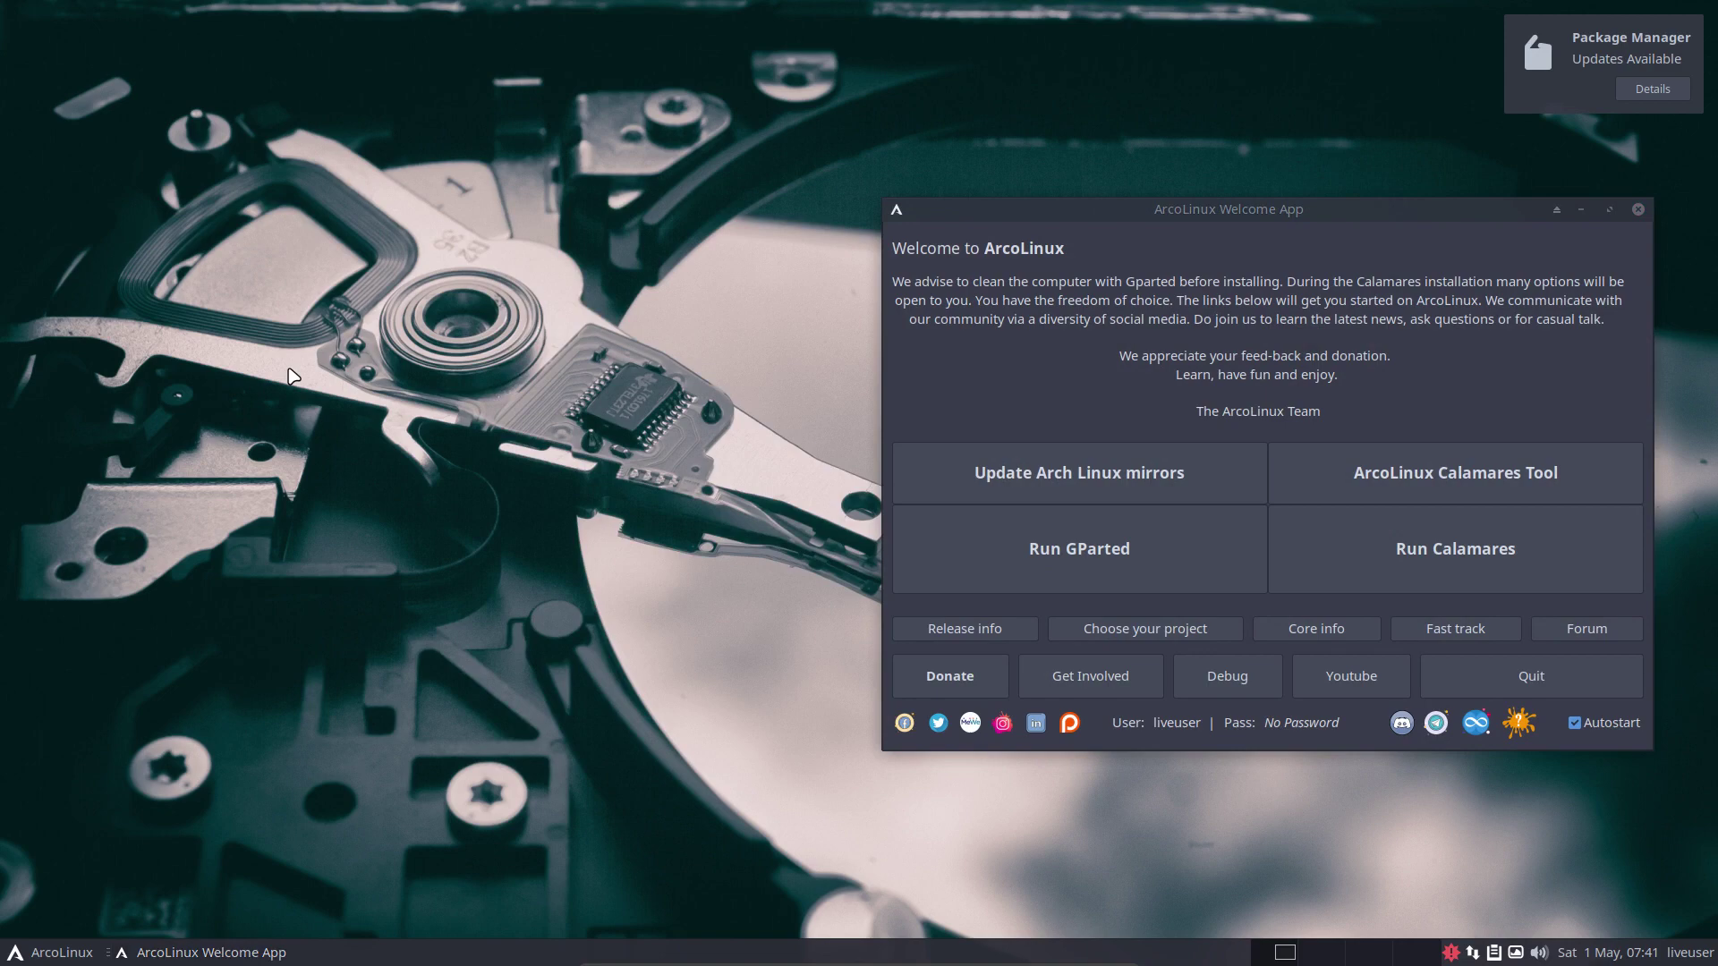
pyautogui.press('super+Return')
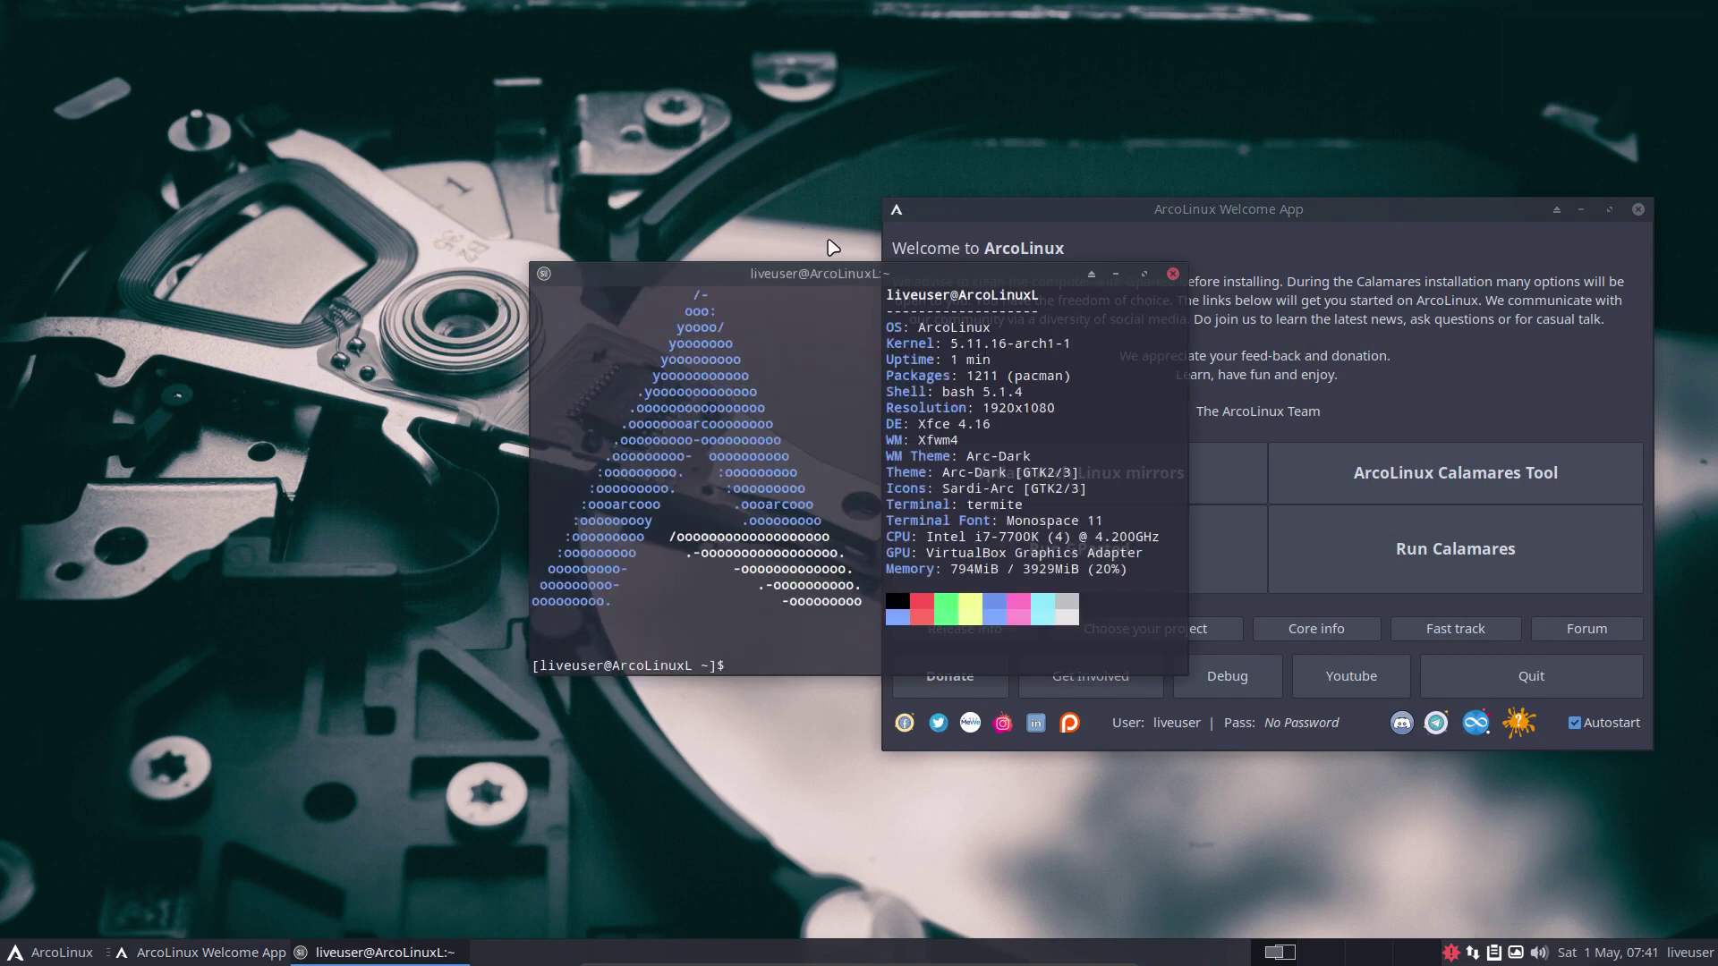
pyautogui.moveTo(812, 284); pyautogui.dragTo(331, 253)
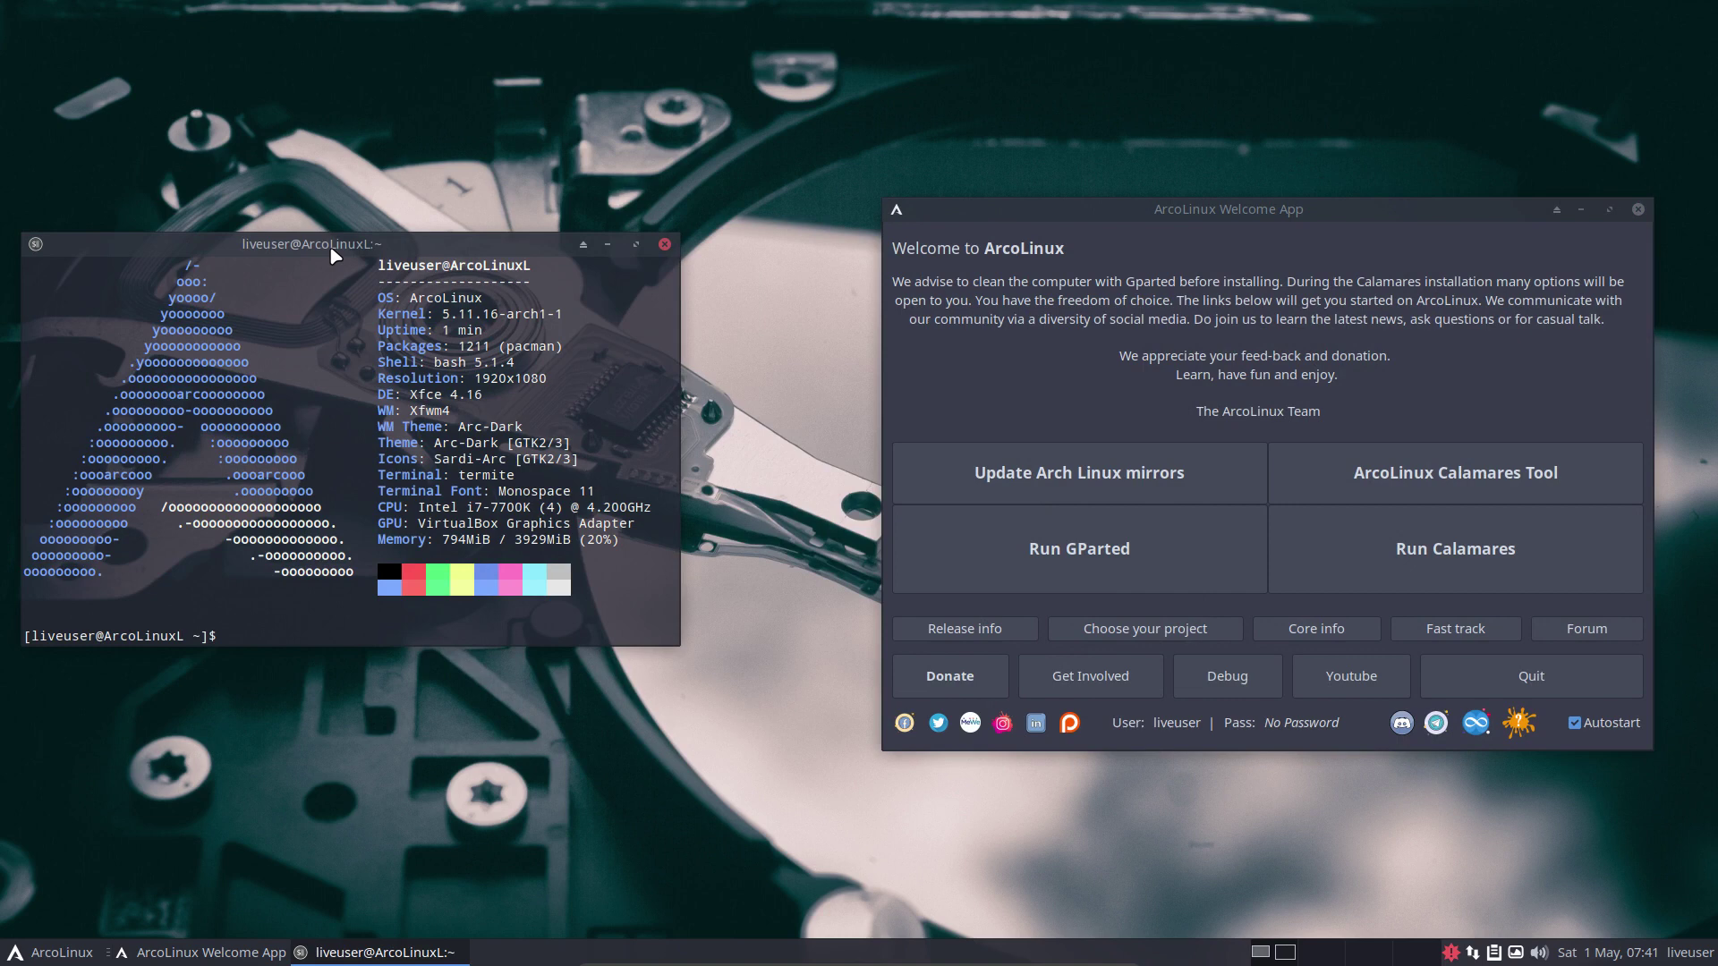
pyautogui.write('setxkbmap be')
pyautogui.press('Return')
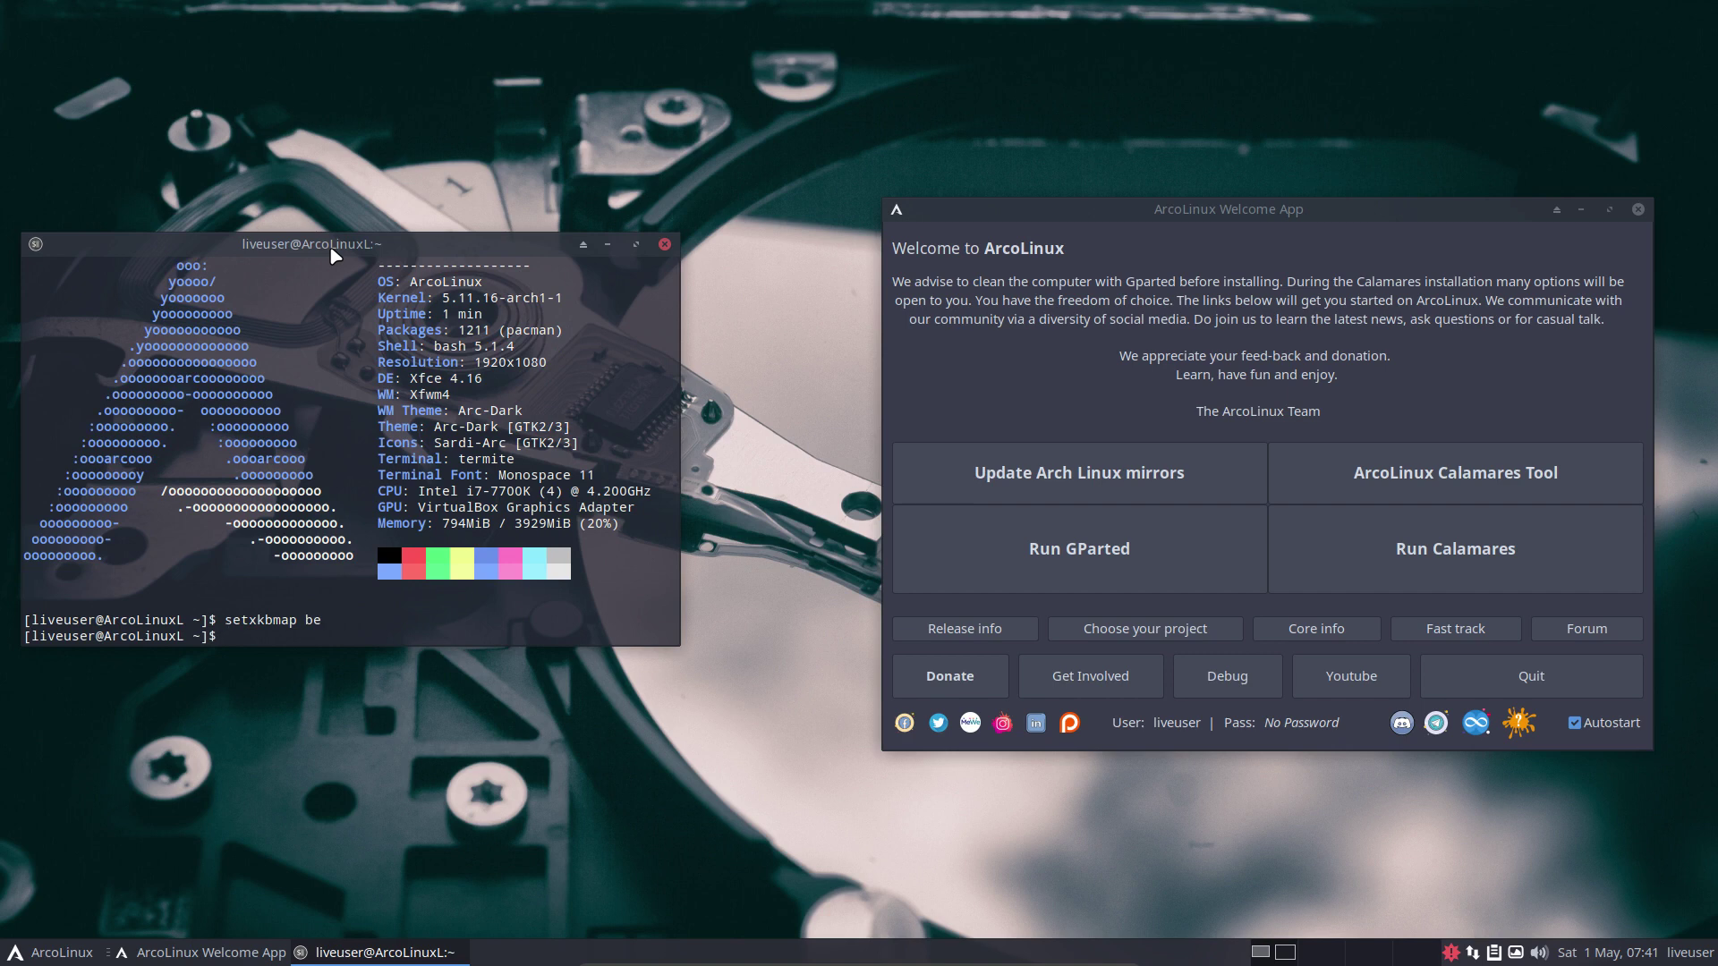
# Open the pacman mirrorlist in nano, then close the terminal.
pyautogui.write('nmirrorlist')
pyautogui.press('Return')
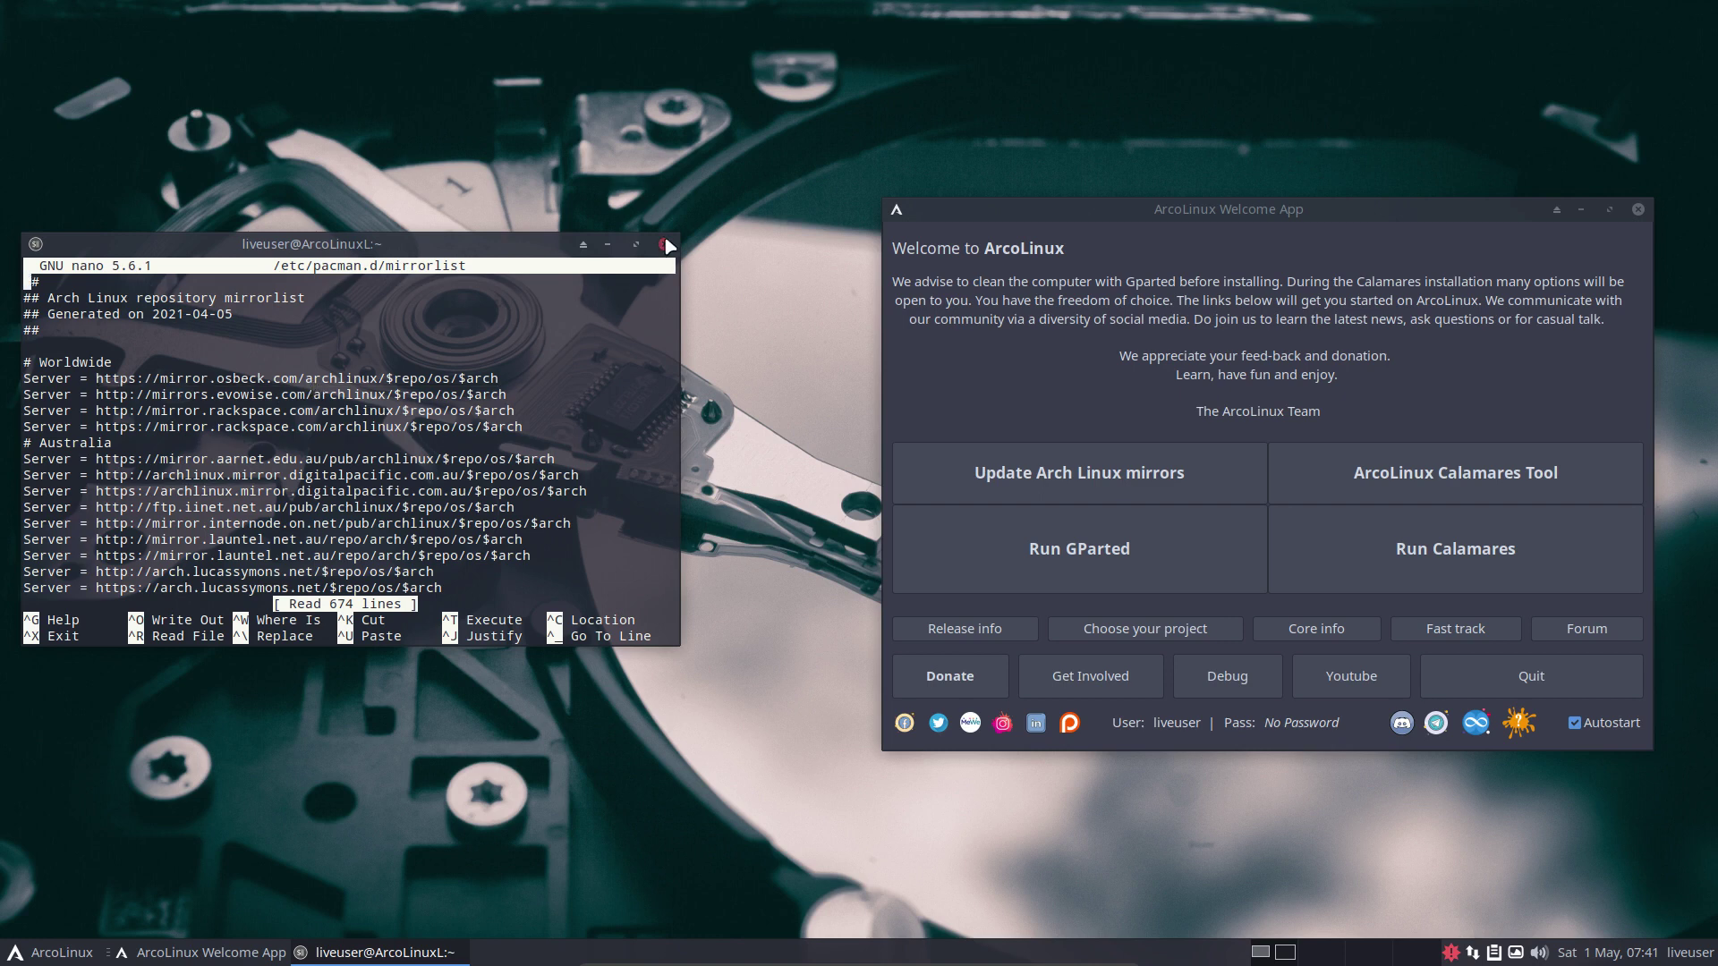
pyautogui.click(664, 245)
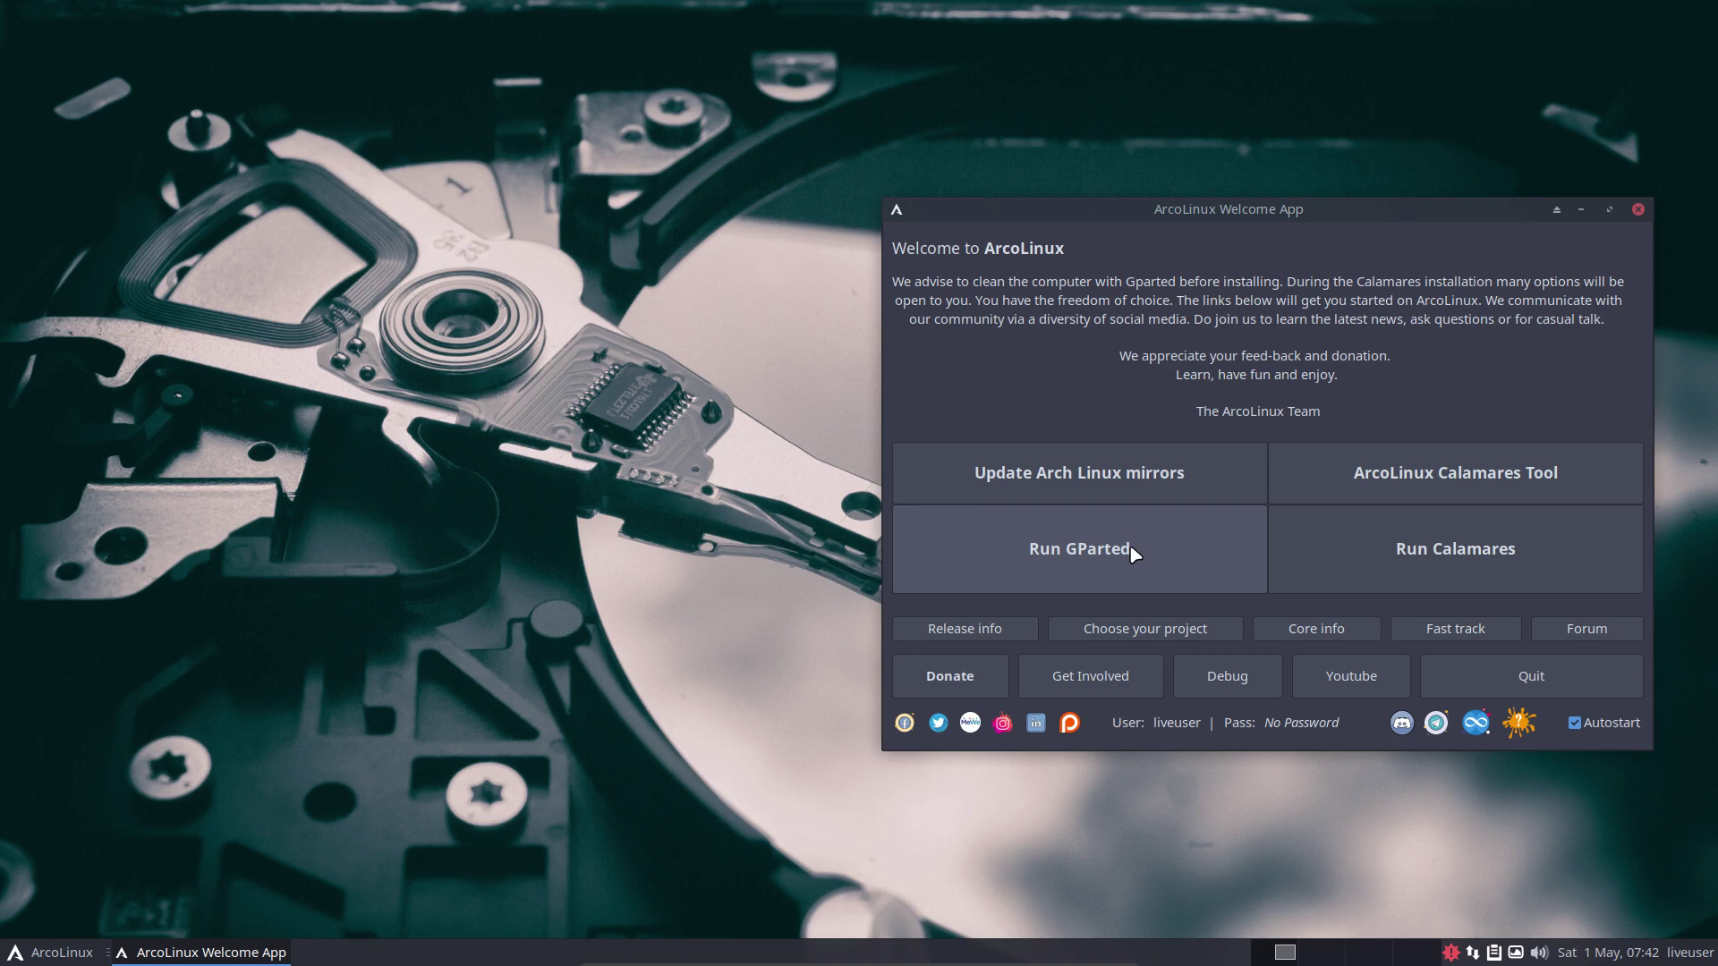
pyautogui.click(1133, 554)
pyautogui.moveTo(823, 242); pyautogui.dragTo(438, 243)
pyautogui.click(341, 451)
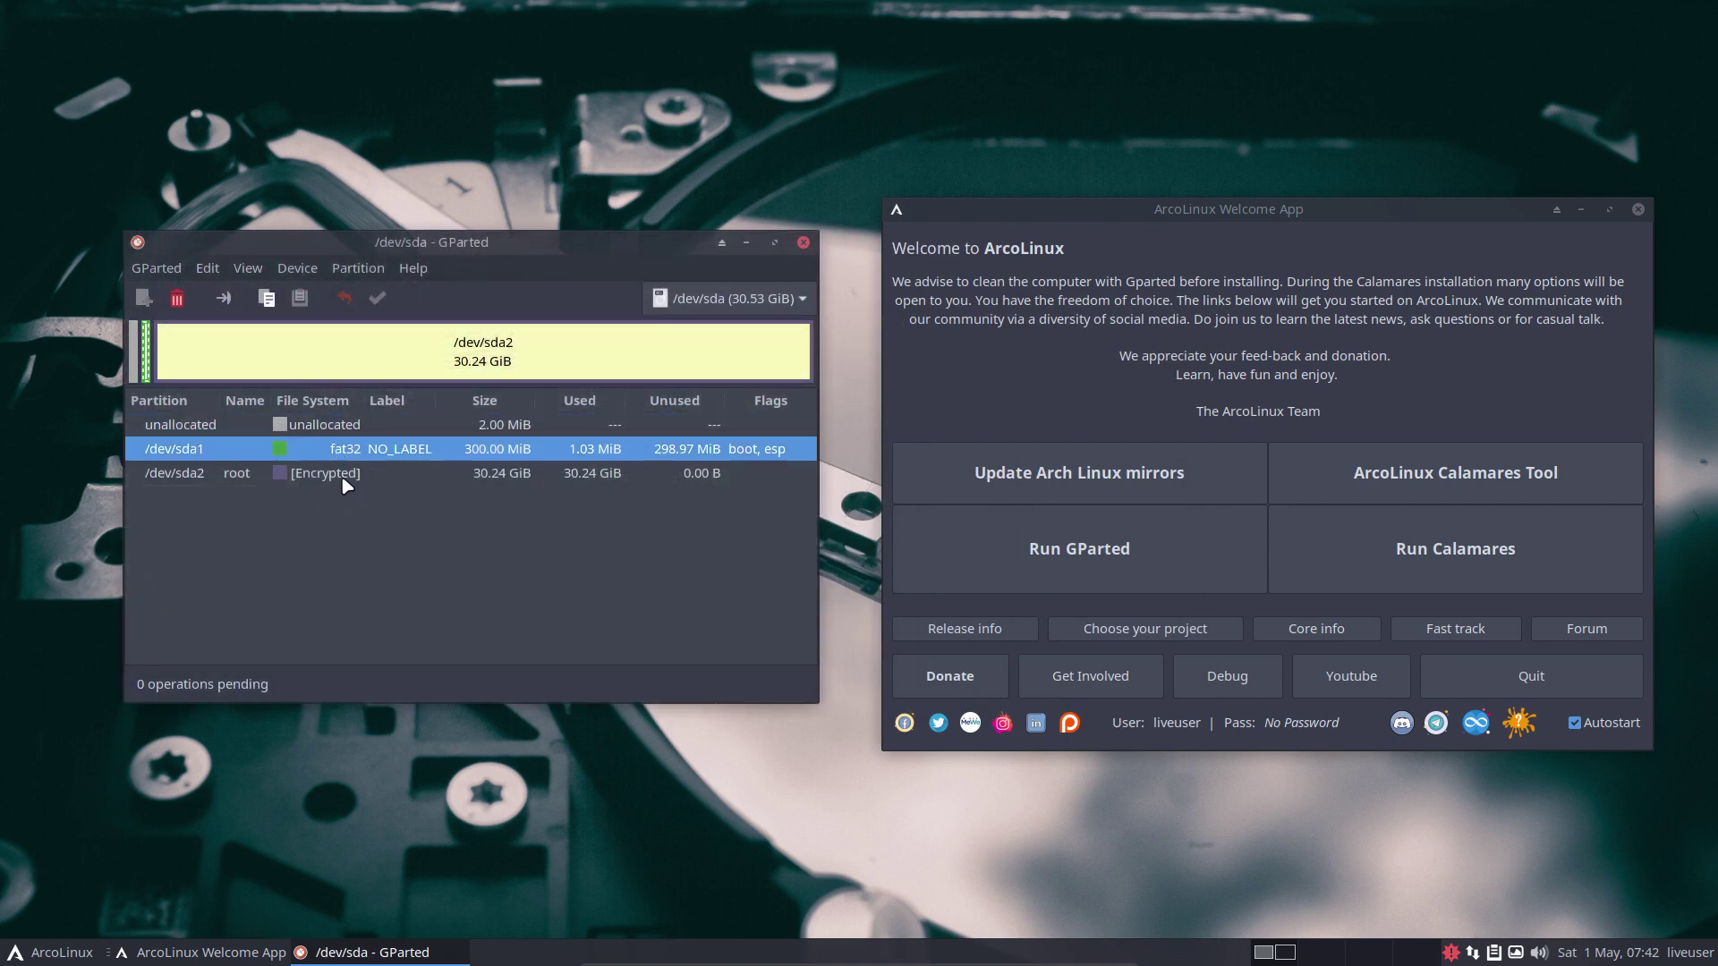
pyautogui.click(345, 475)
pyautogui.click(370, 452)
pyautogui.click(370, 428)
pyautogui.click(380, 449)
pyautogui.click(764, 298)
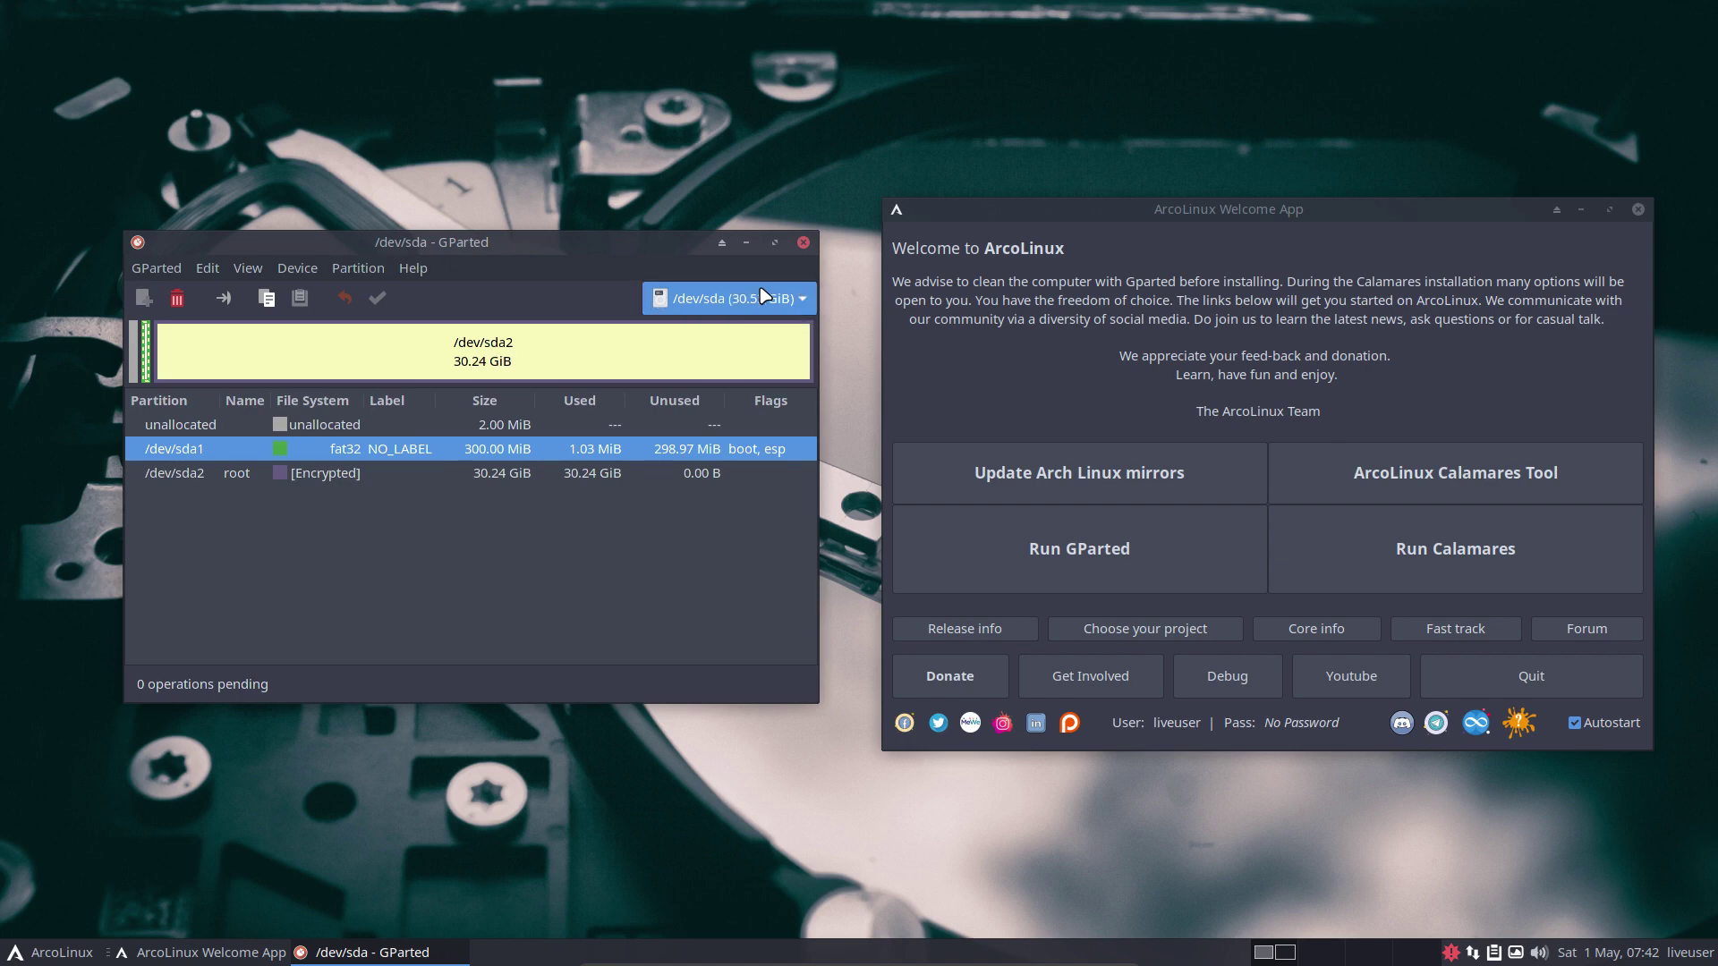
pyautogui.click(763, 298)
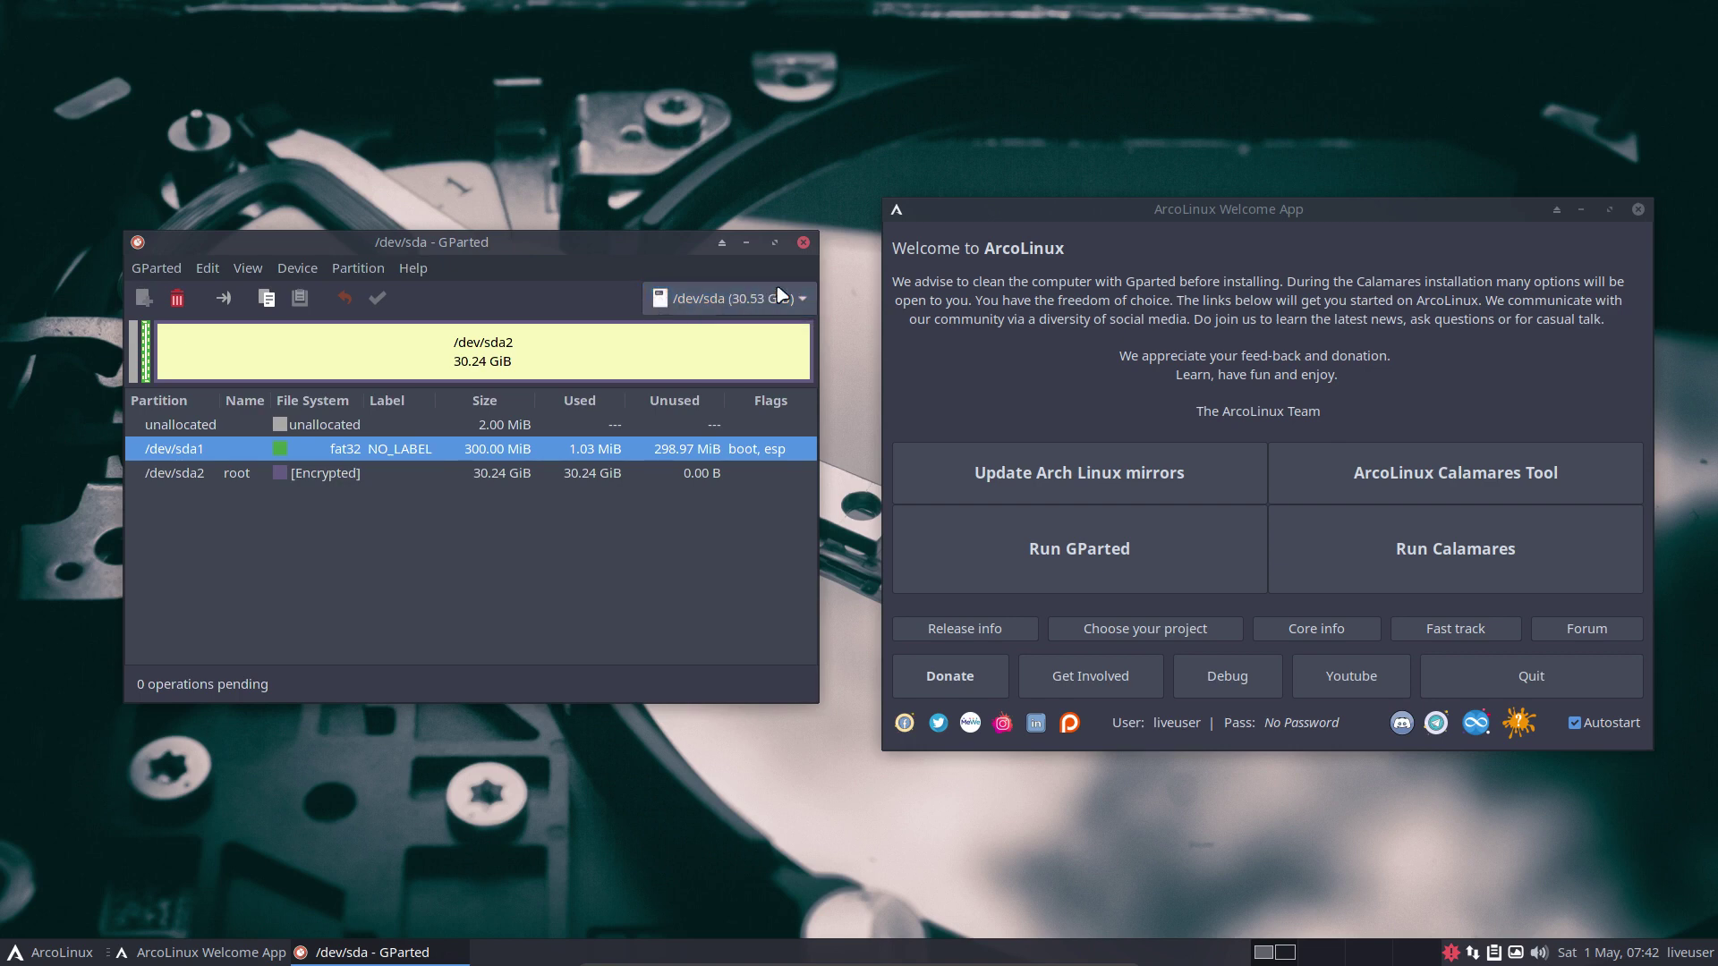
pyautogui.click(802, 243)
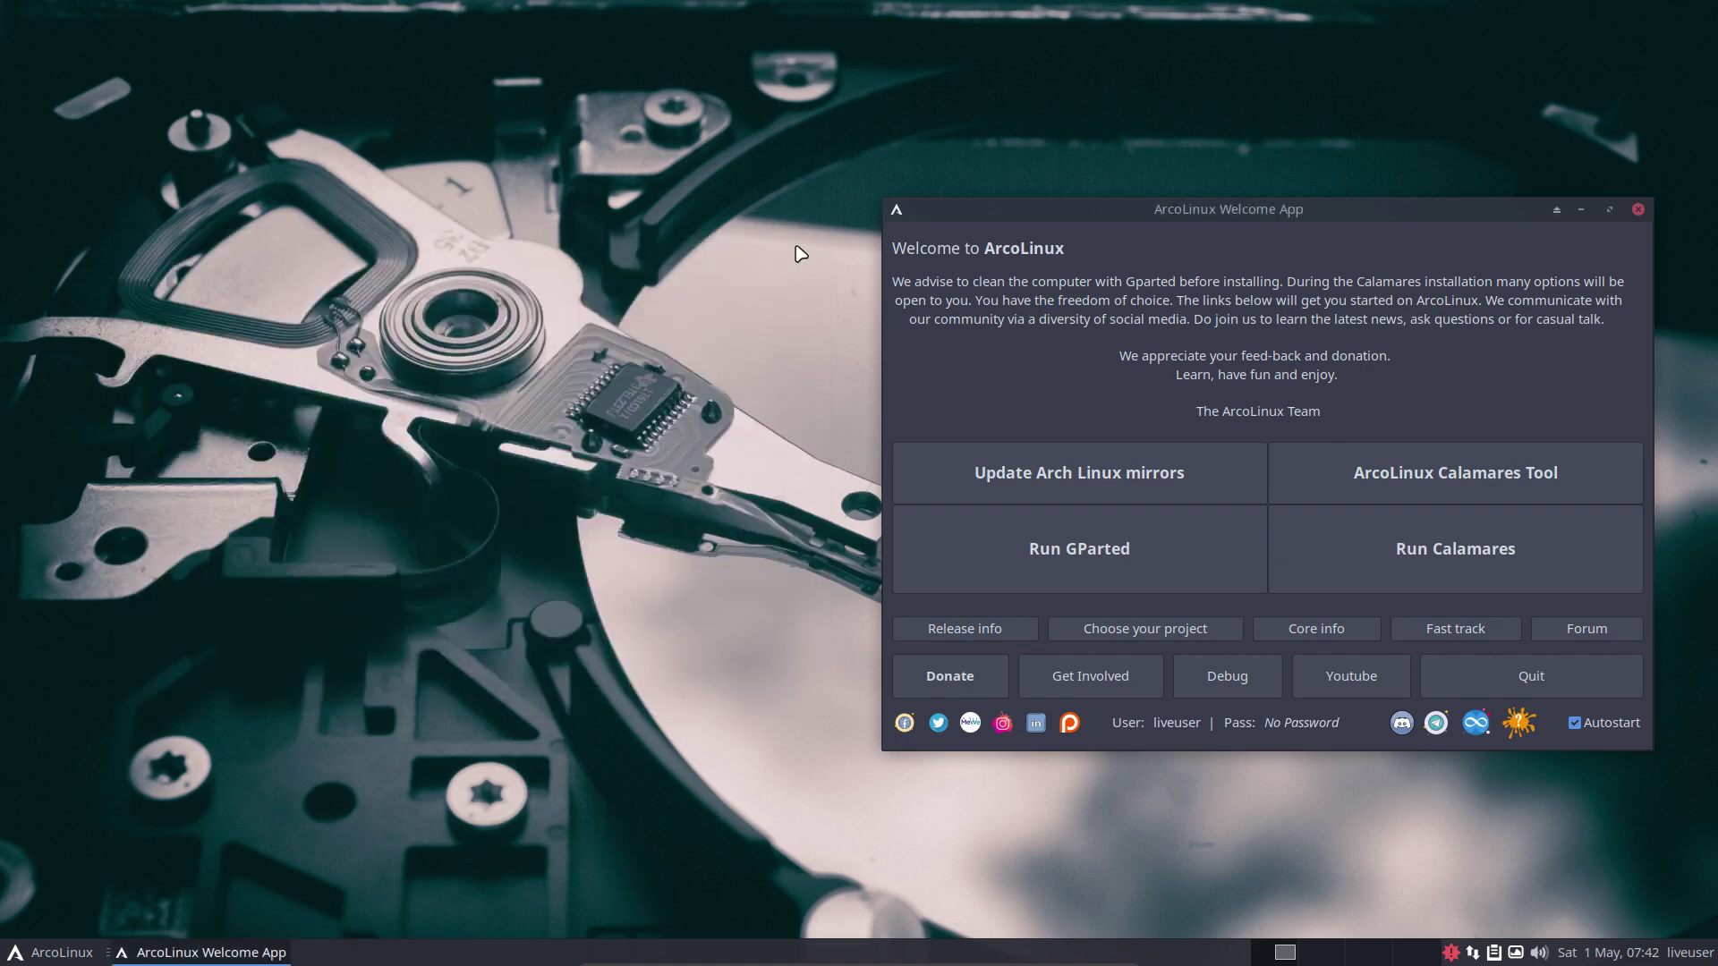
# Centre the Welcome App and choose ext4 in the ArcoLinux Calamares Tool's filesystem dropdown.
pyautogui.moveTo(1354, 212); pyautogui.dragTo(966, 152)
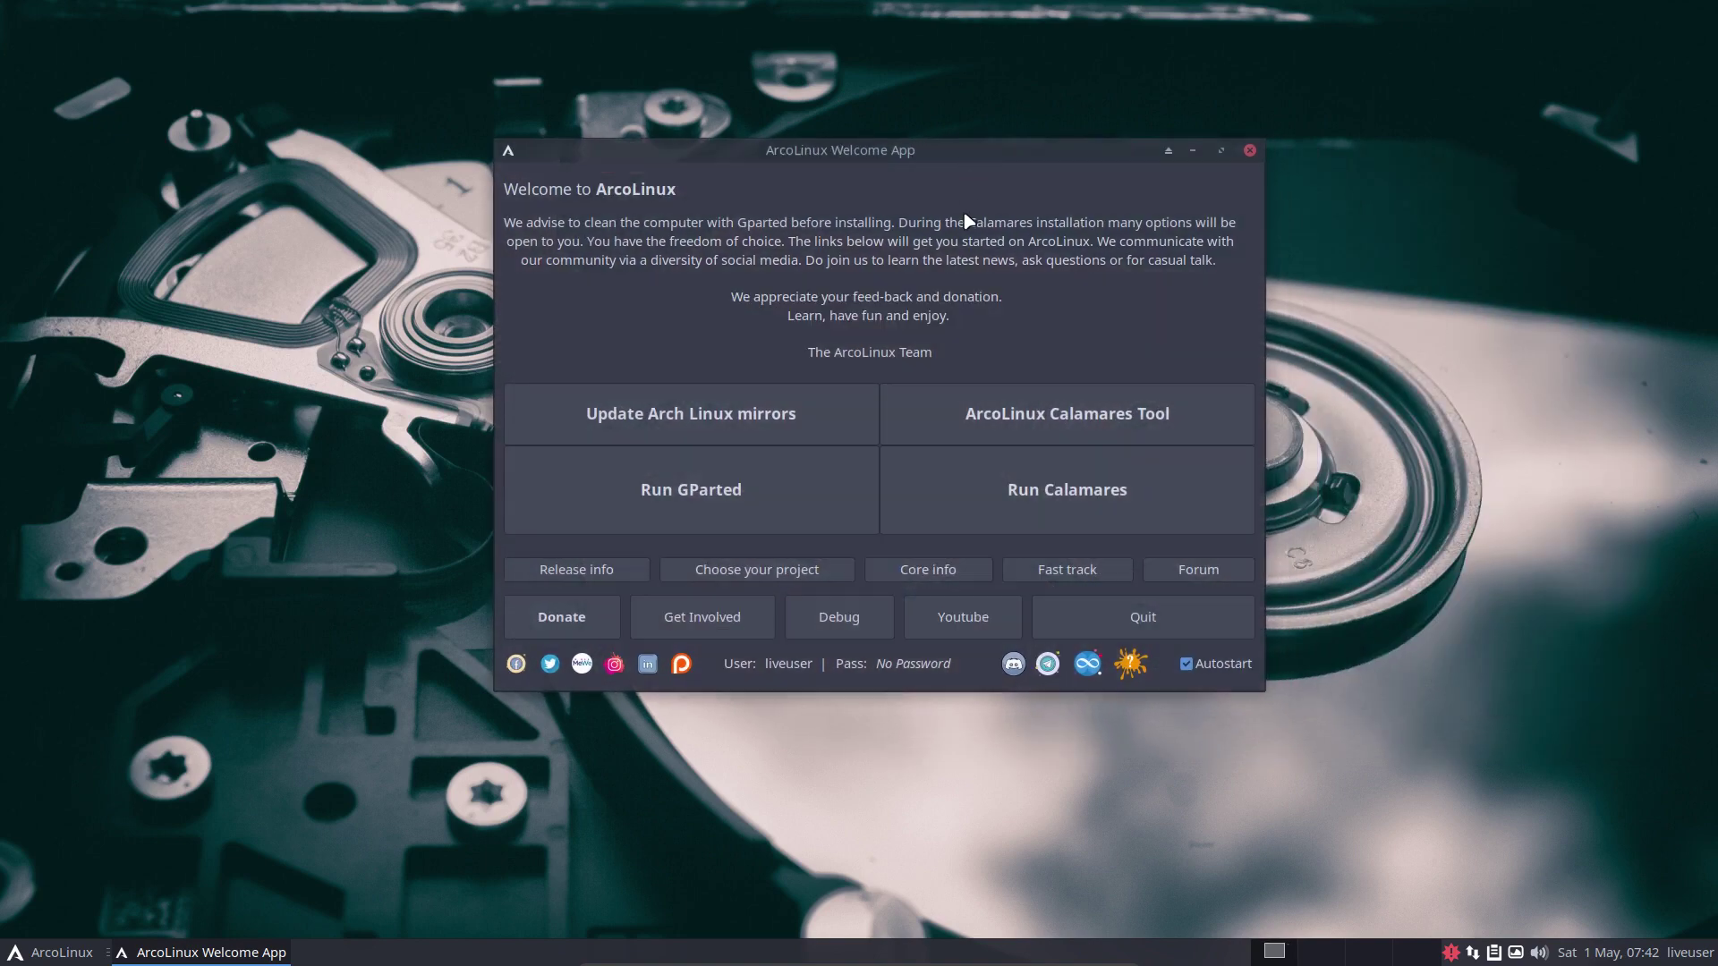
pyautogui.click(1024, 407)
pyautogui.click(1007, 482)
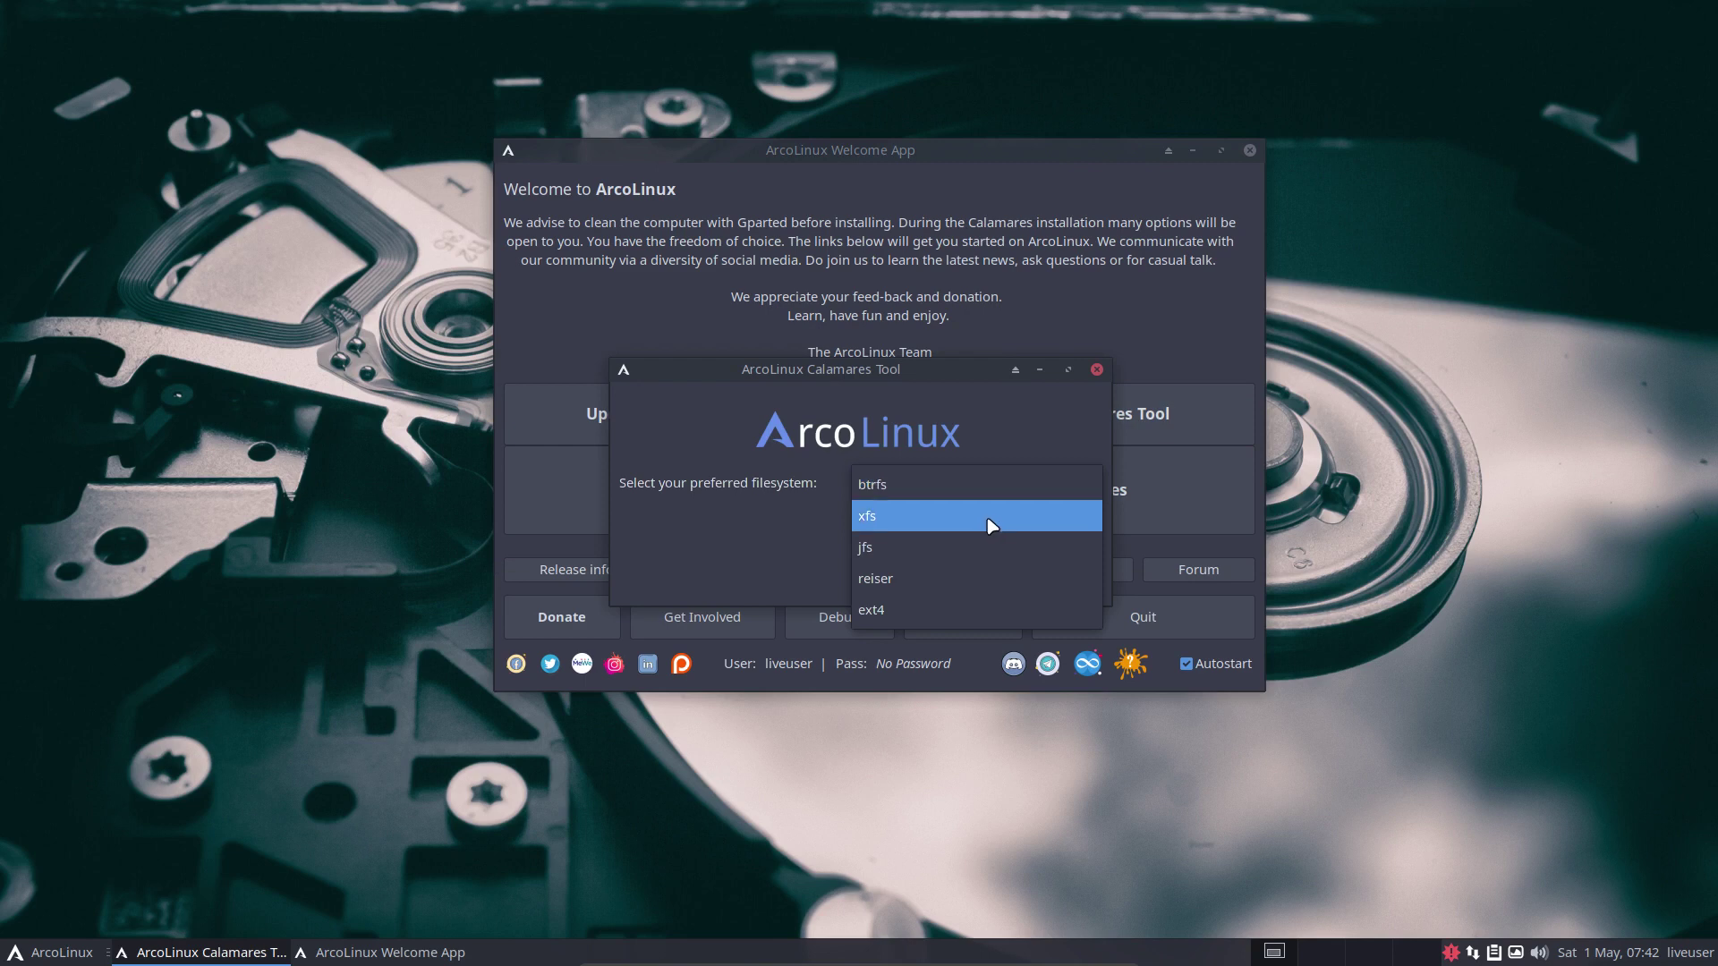
pyautogui.click(1009, 613)
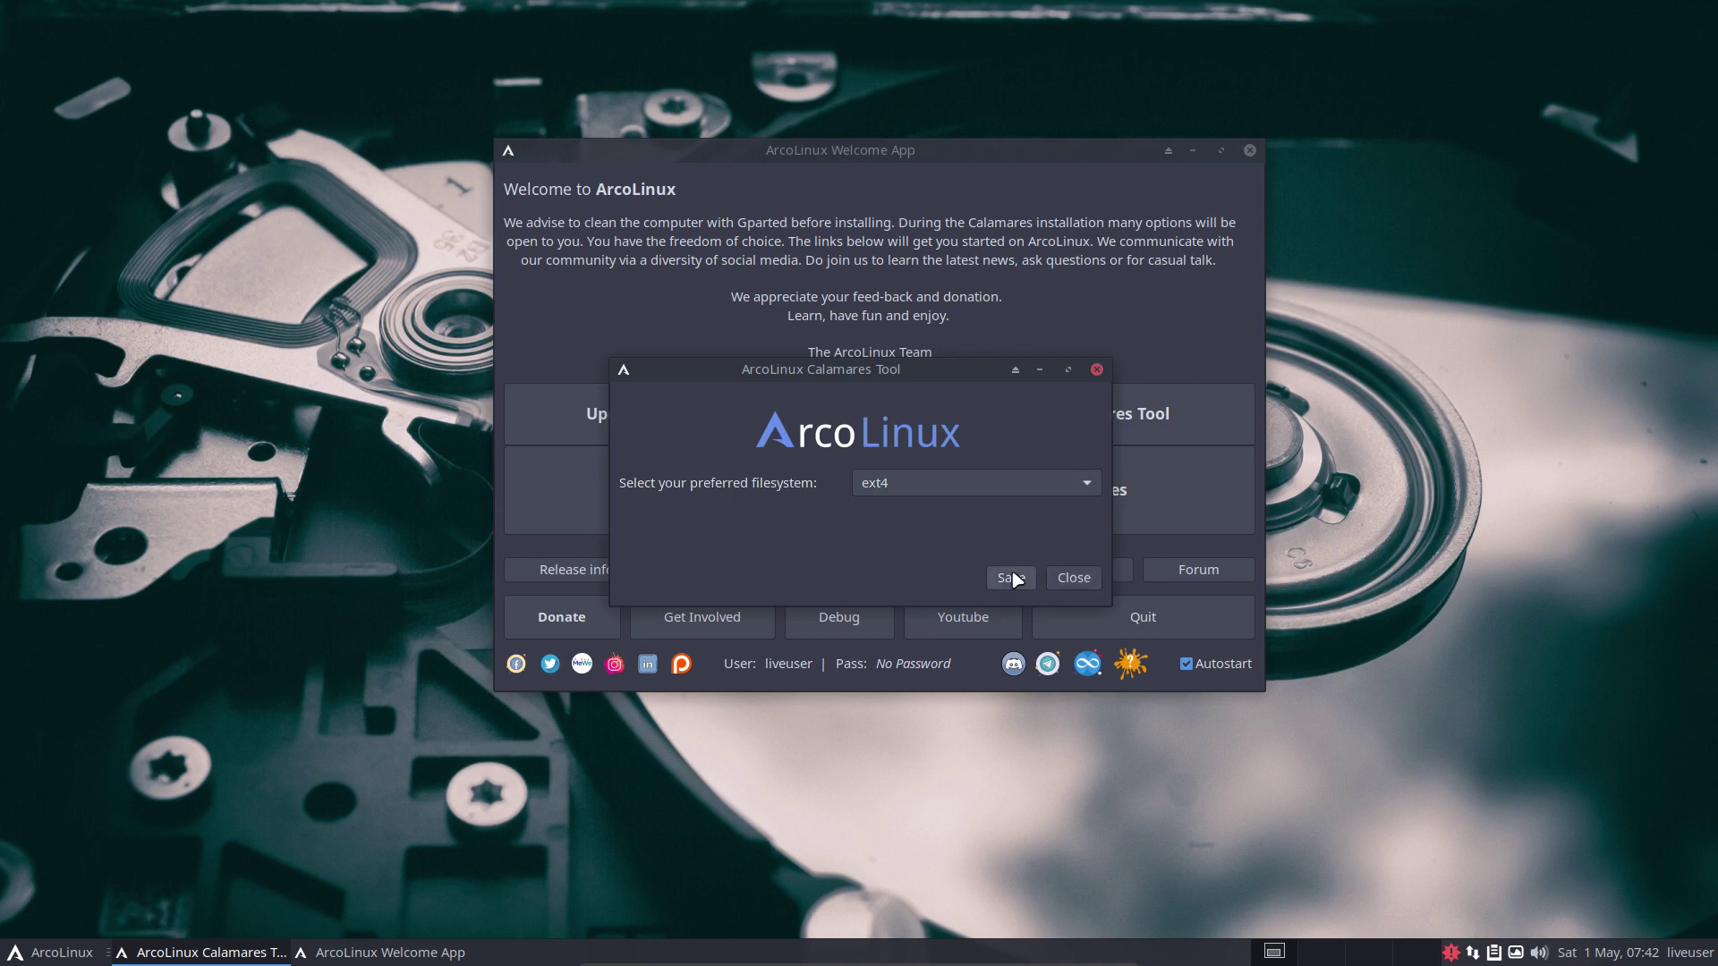
pyautogui.click(1073, 579)
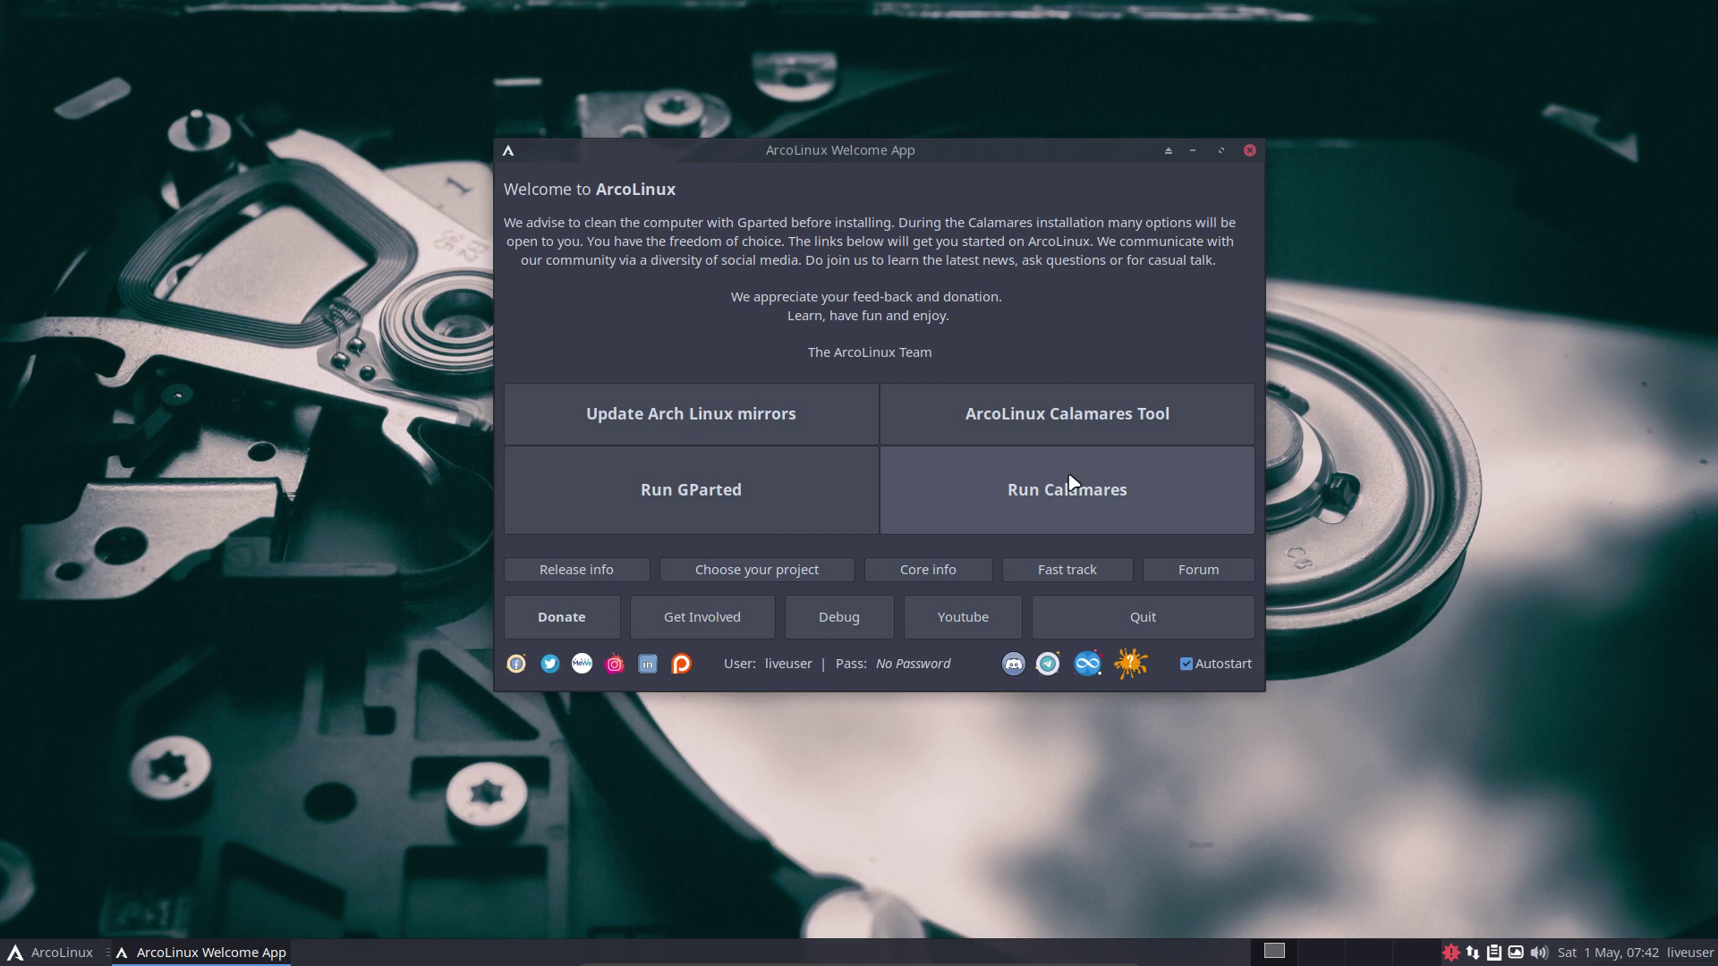
# Launch the Calamares installer and view, then dismiss, its information box.
pyautogui.click(1073, 494)
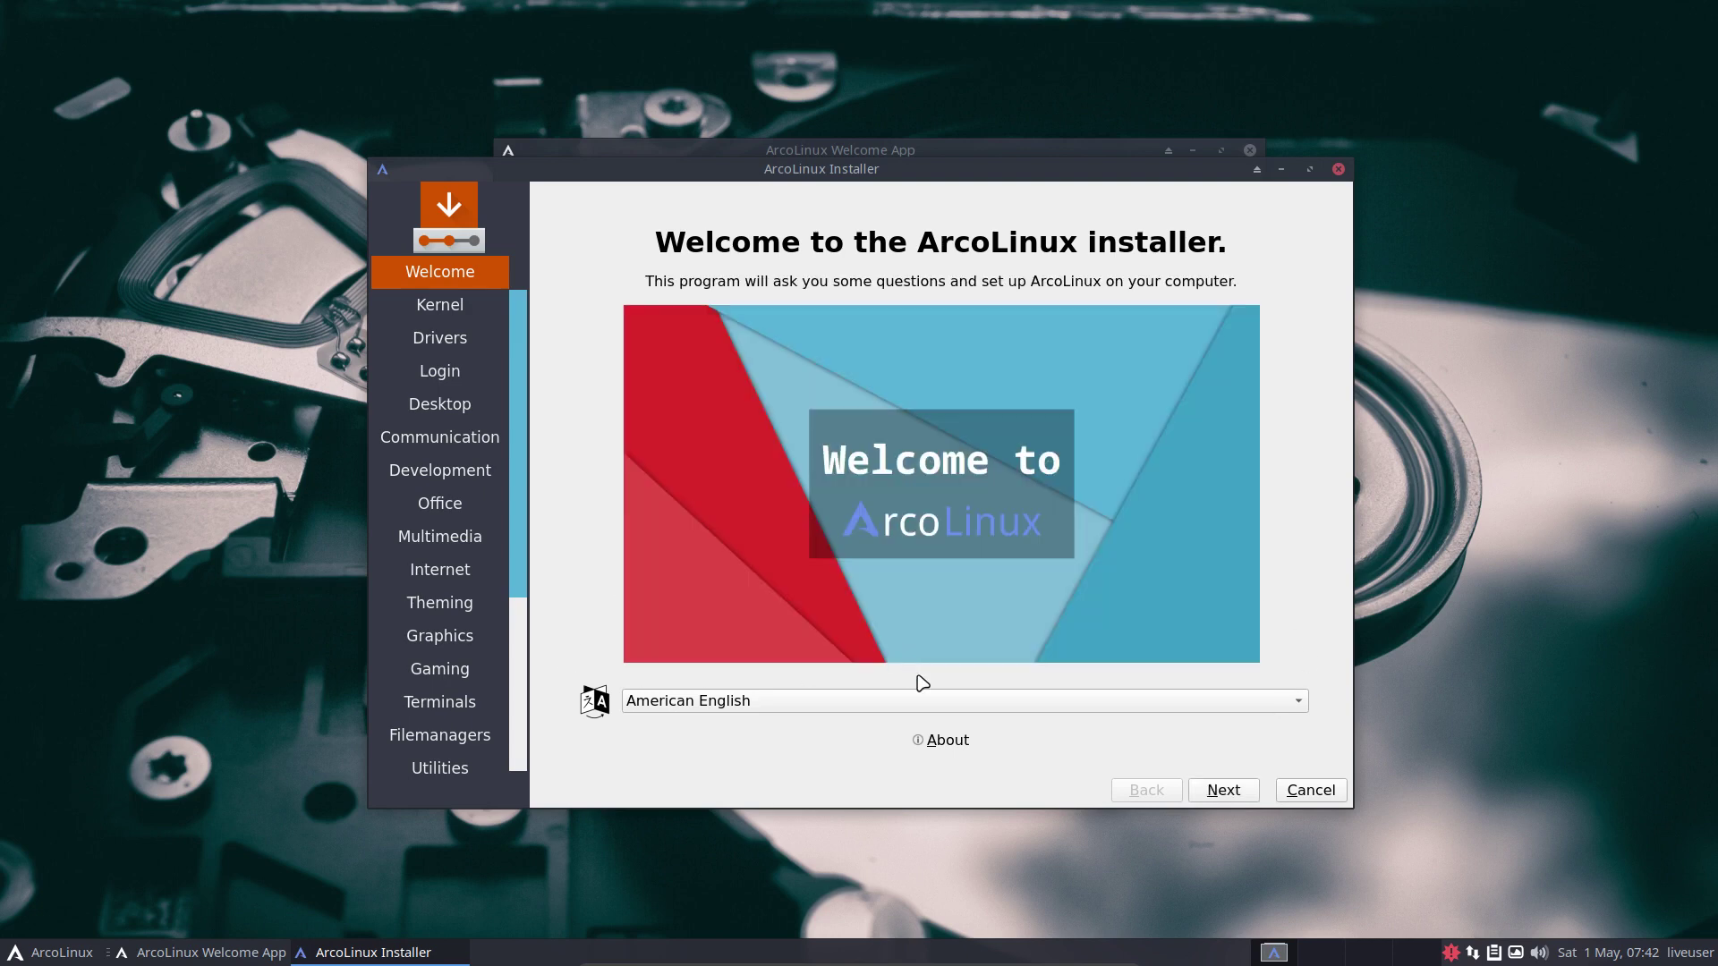
pyautogui.click(950, 743)
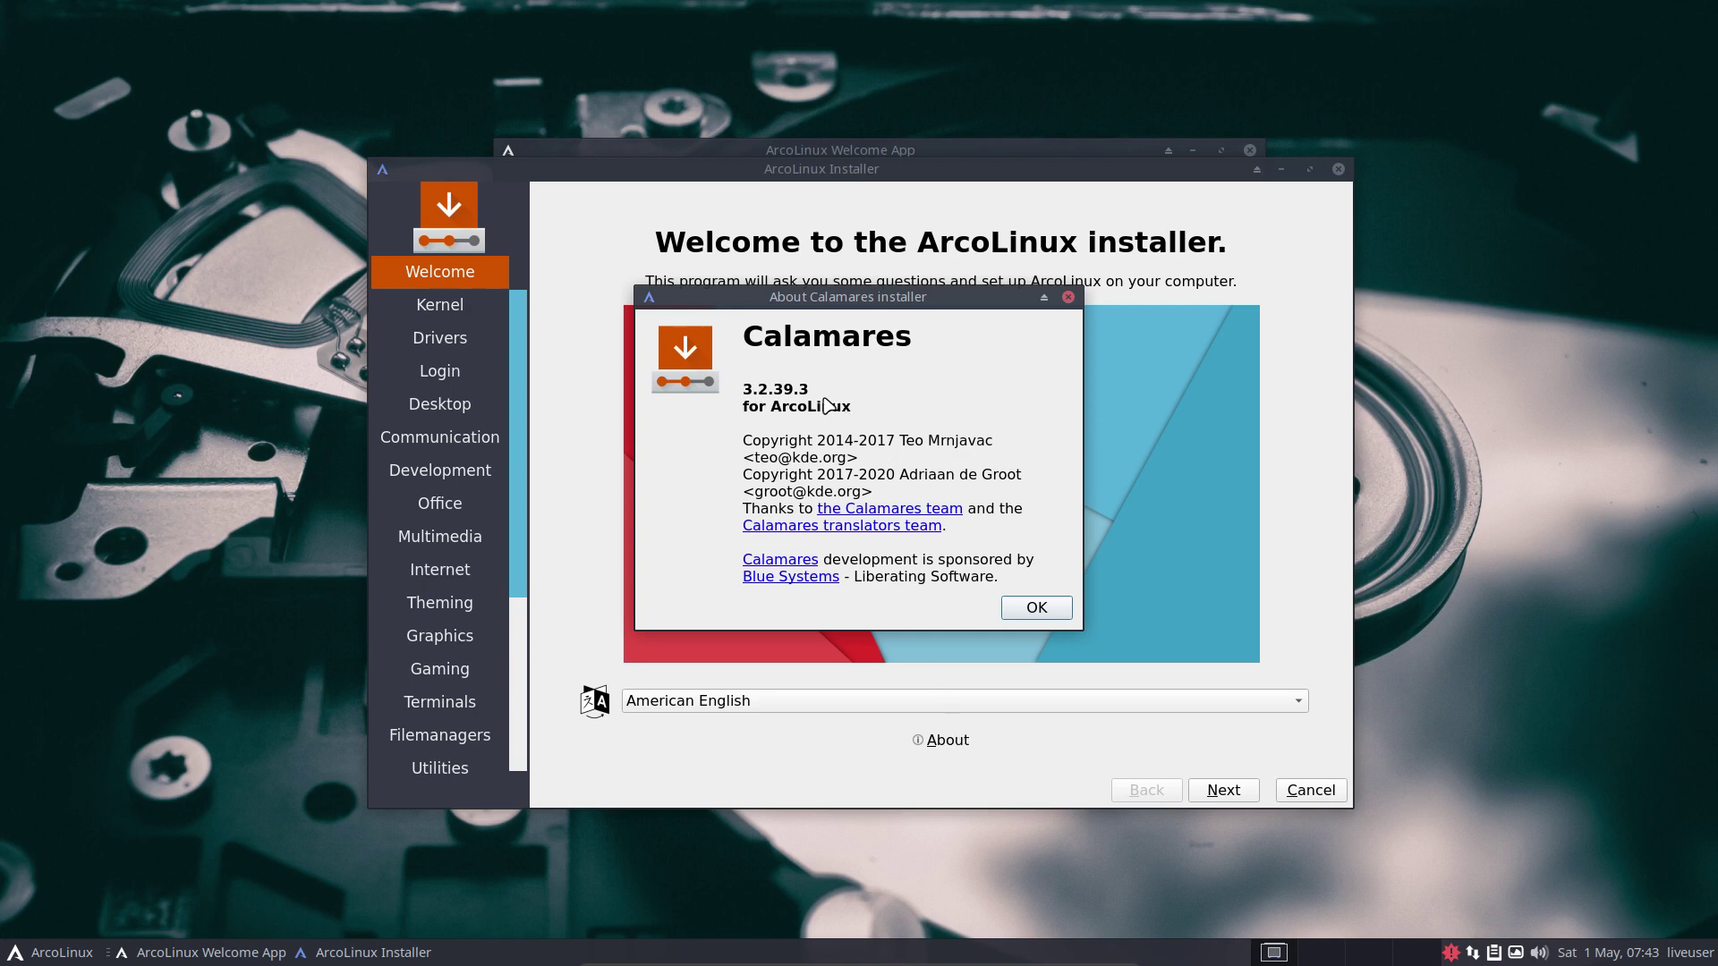
pyautogui.click(1038, 610)
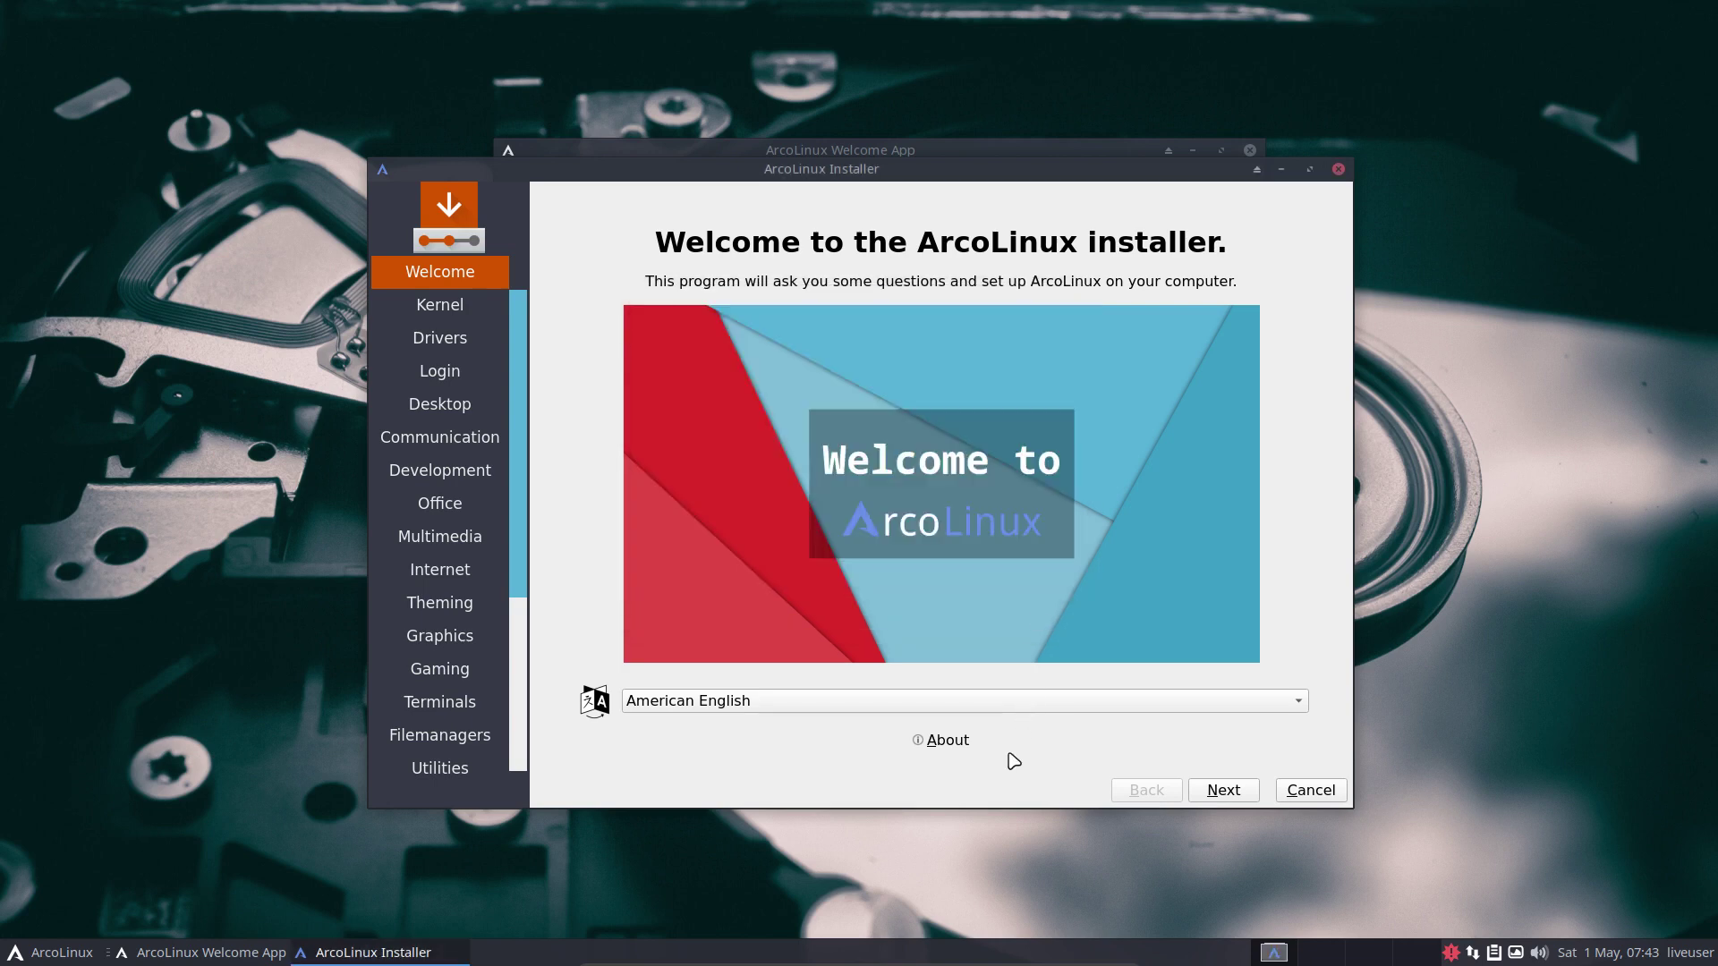
# Keep American English as the installer language and continue to the Kernel page.
pyautogui.click(892, 706)
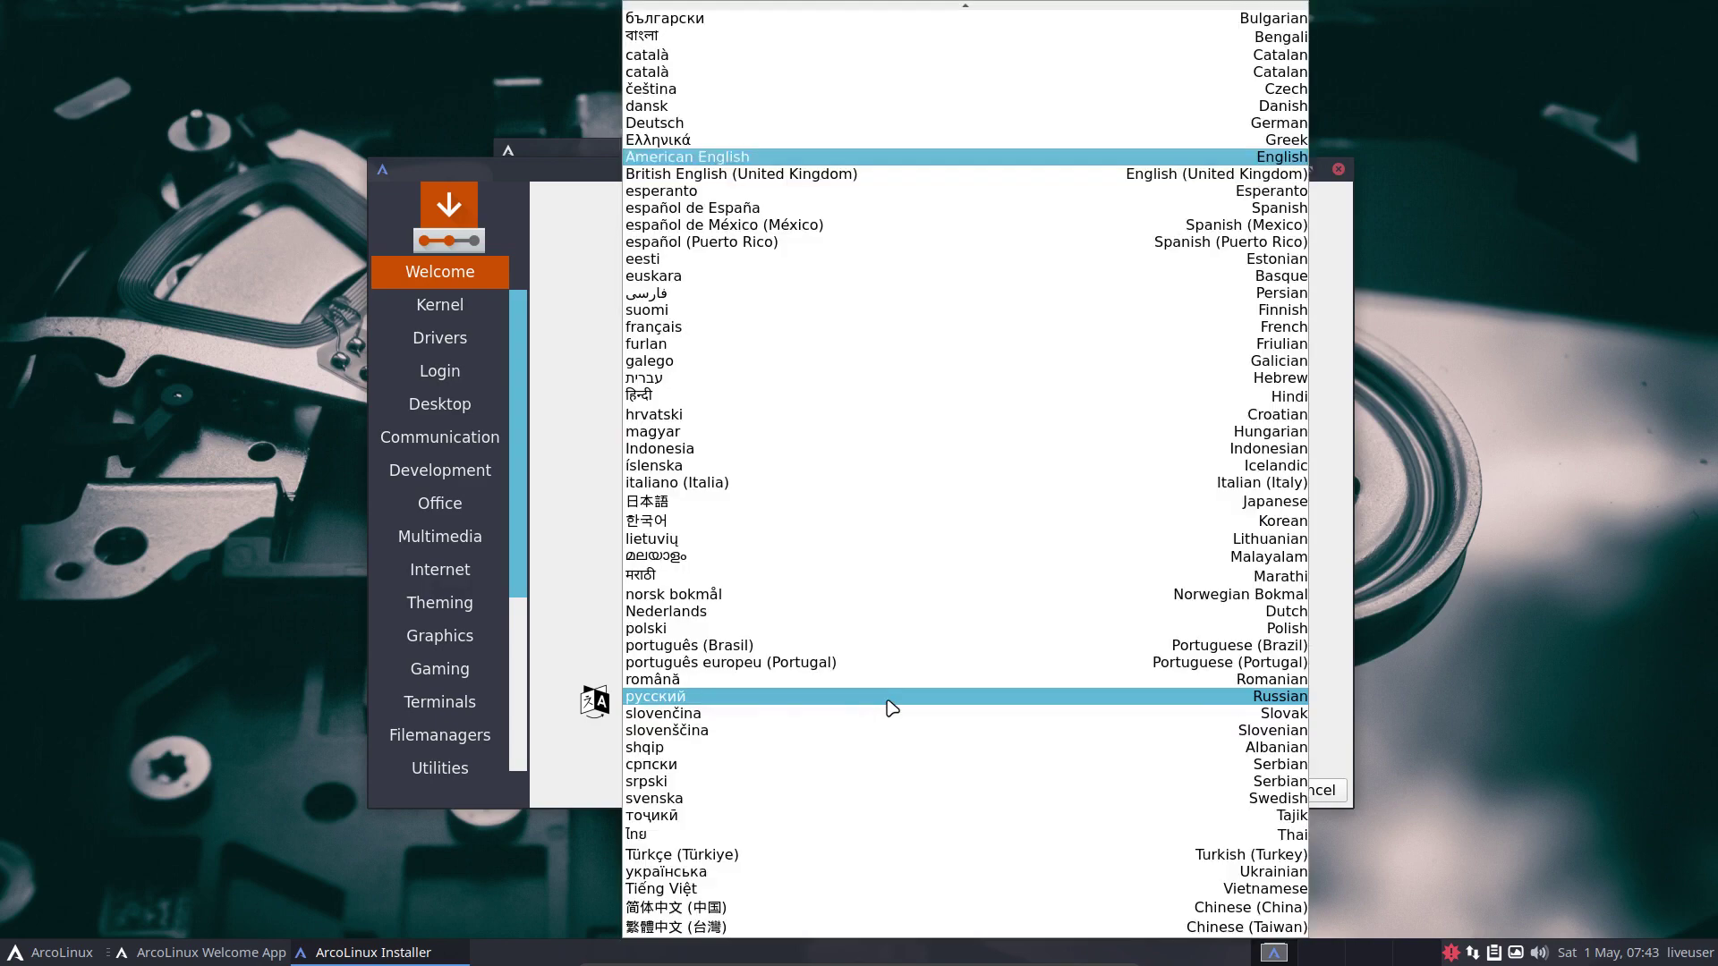
pyautogui.click(570, 622)
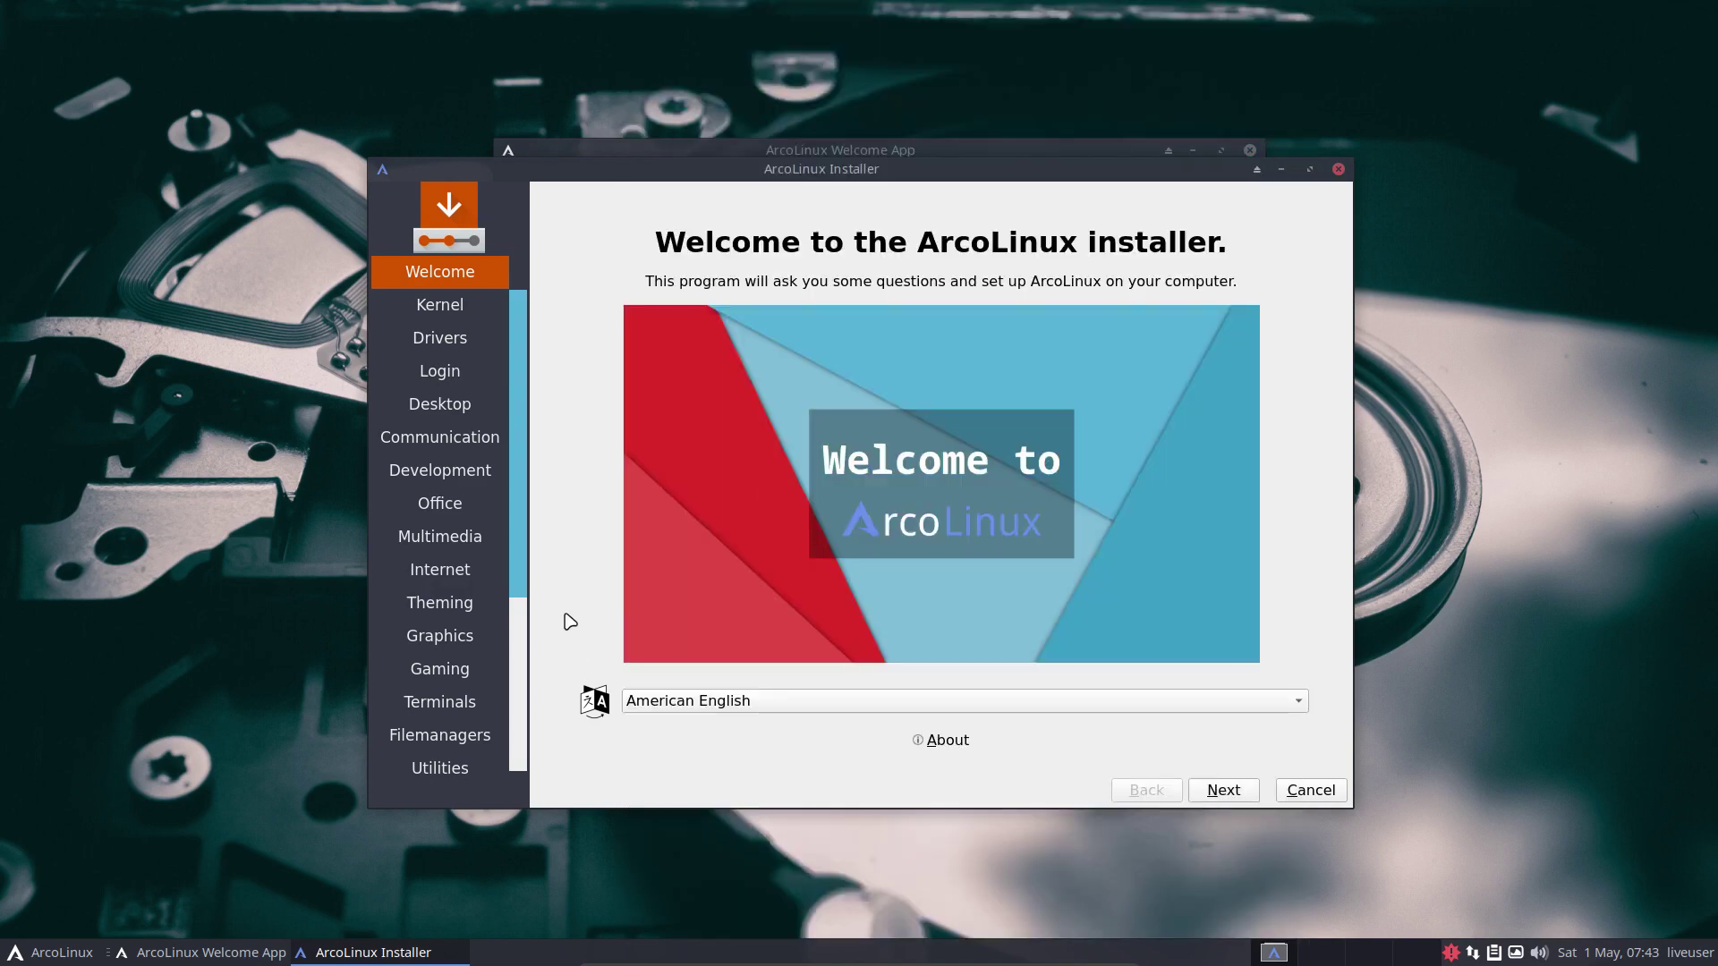
pyautogui.click(1224, 792)
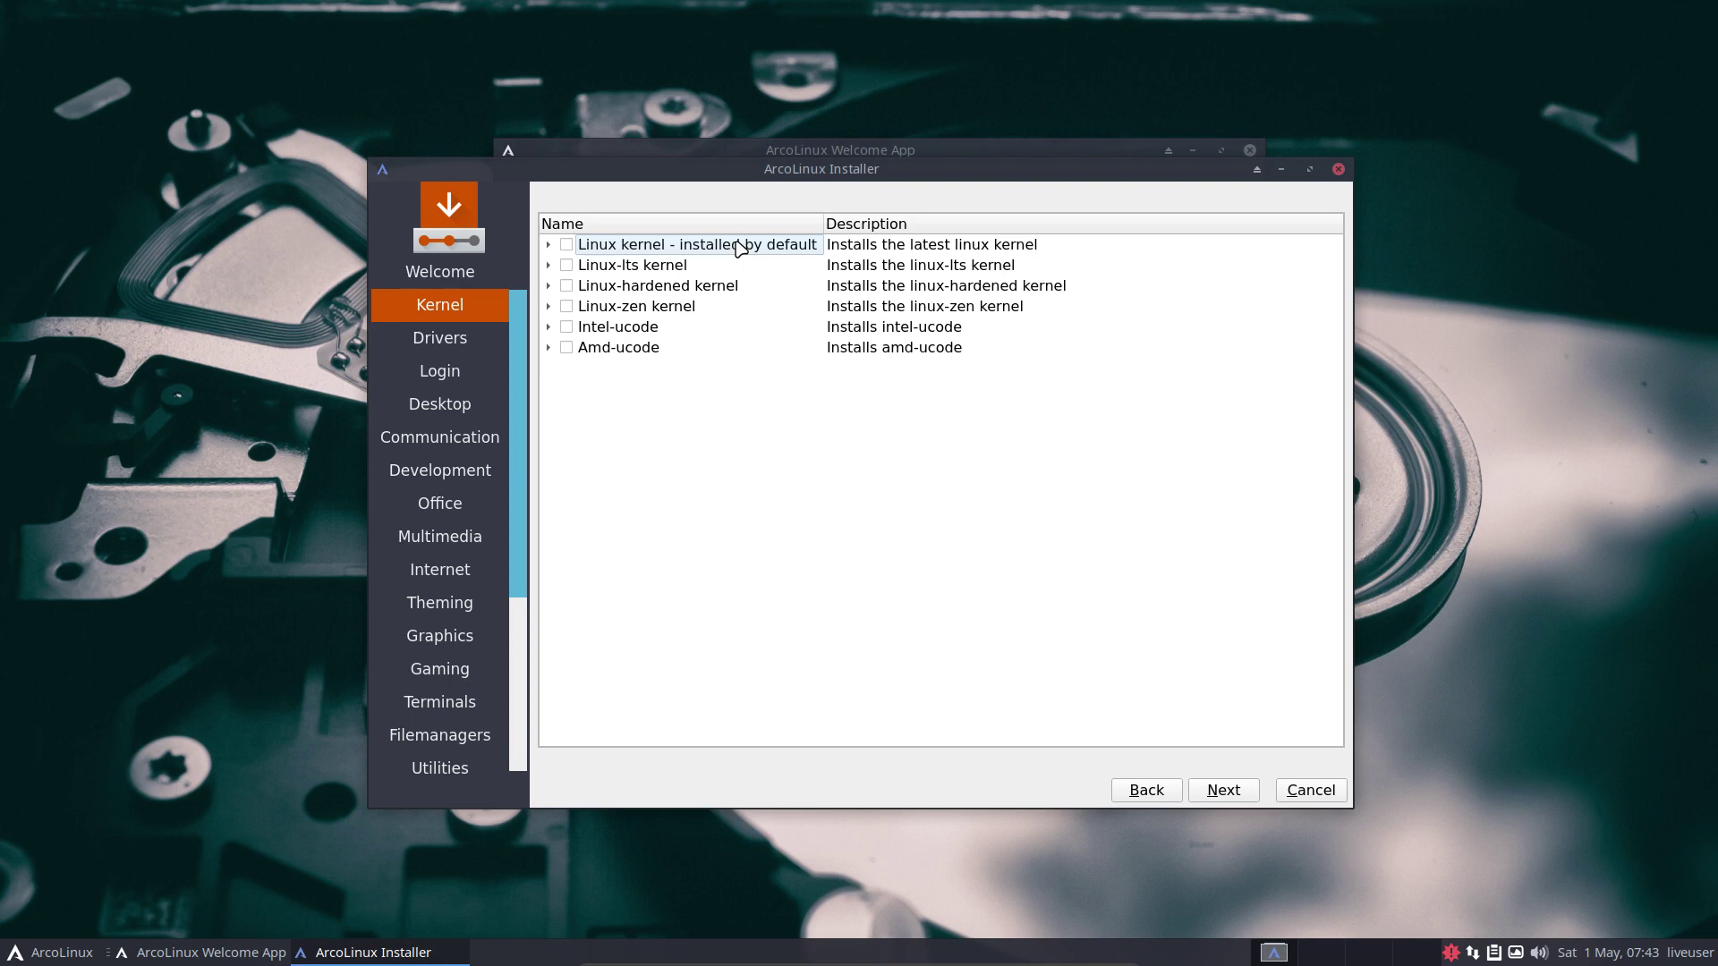
pyautogui.hotkey('ctrl', 'alt', 't')
pyautogui.write('iso')
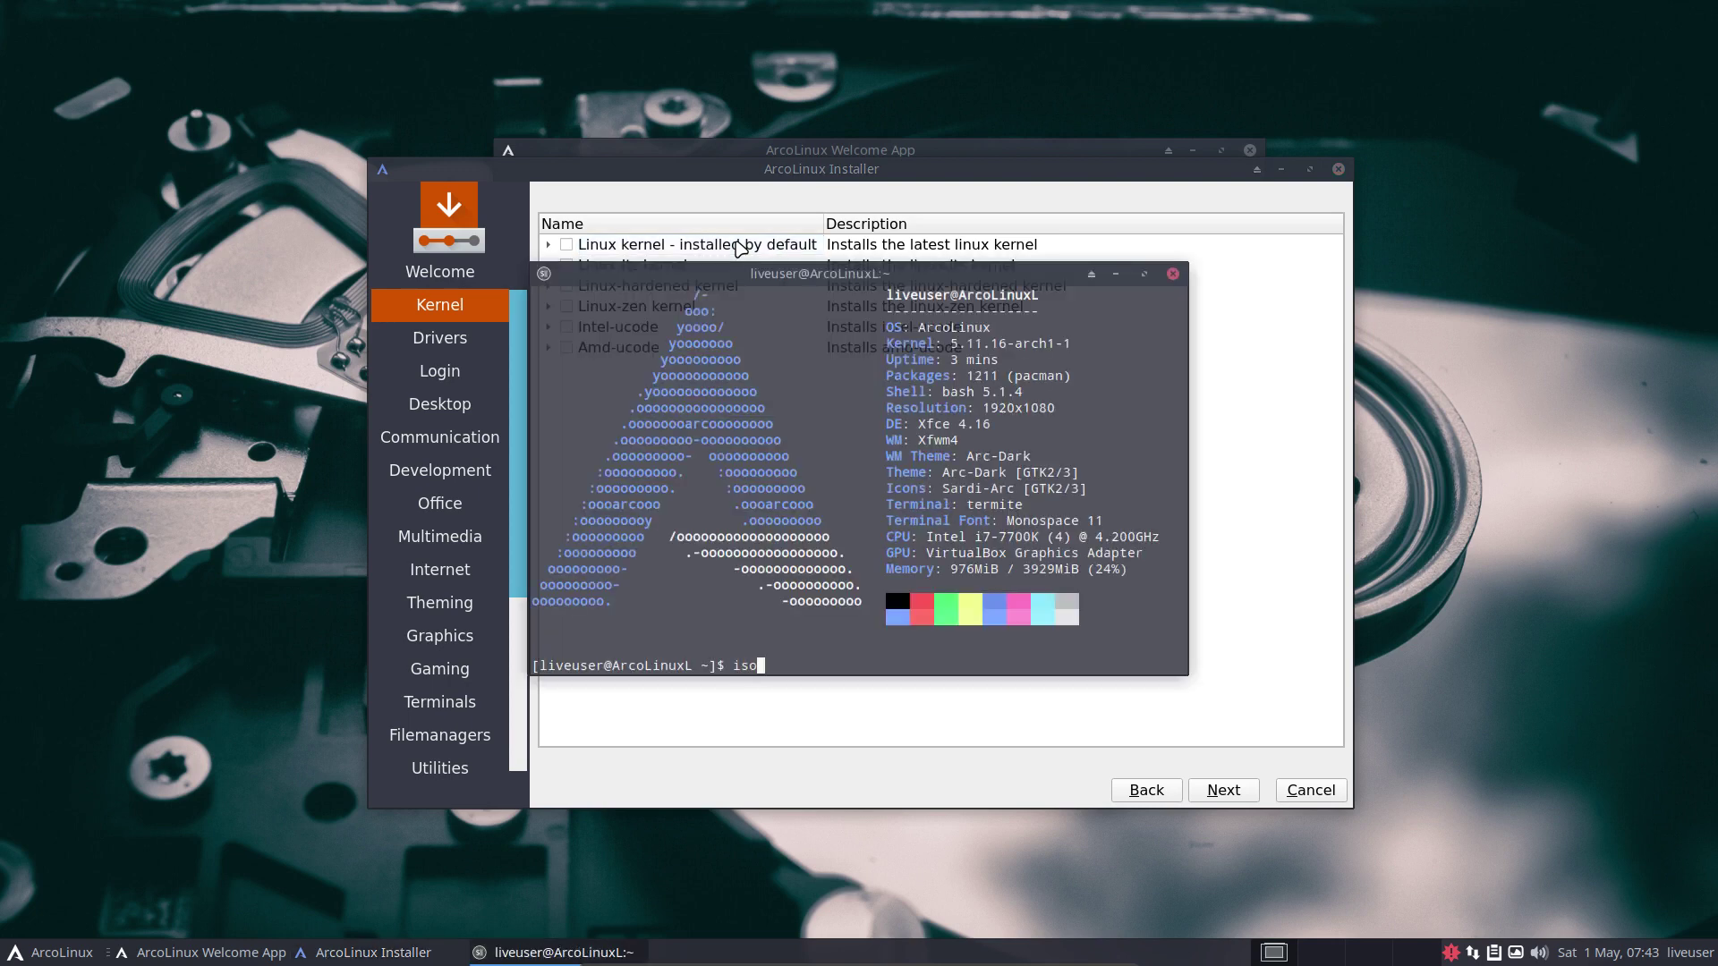
pyautogui.press('Return')
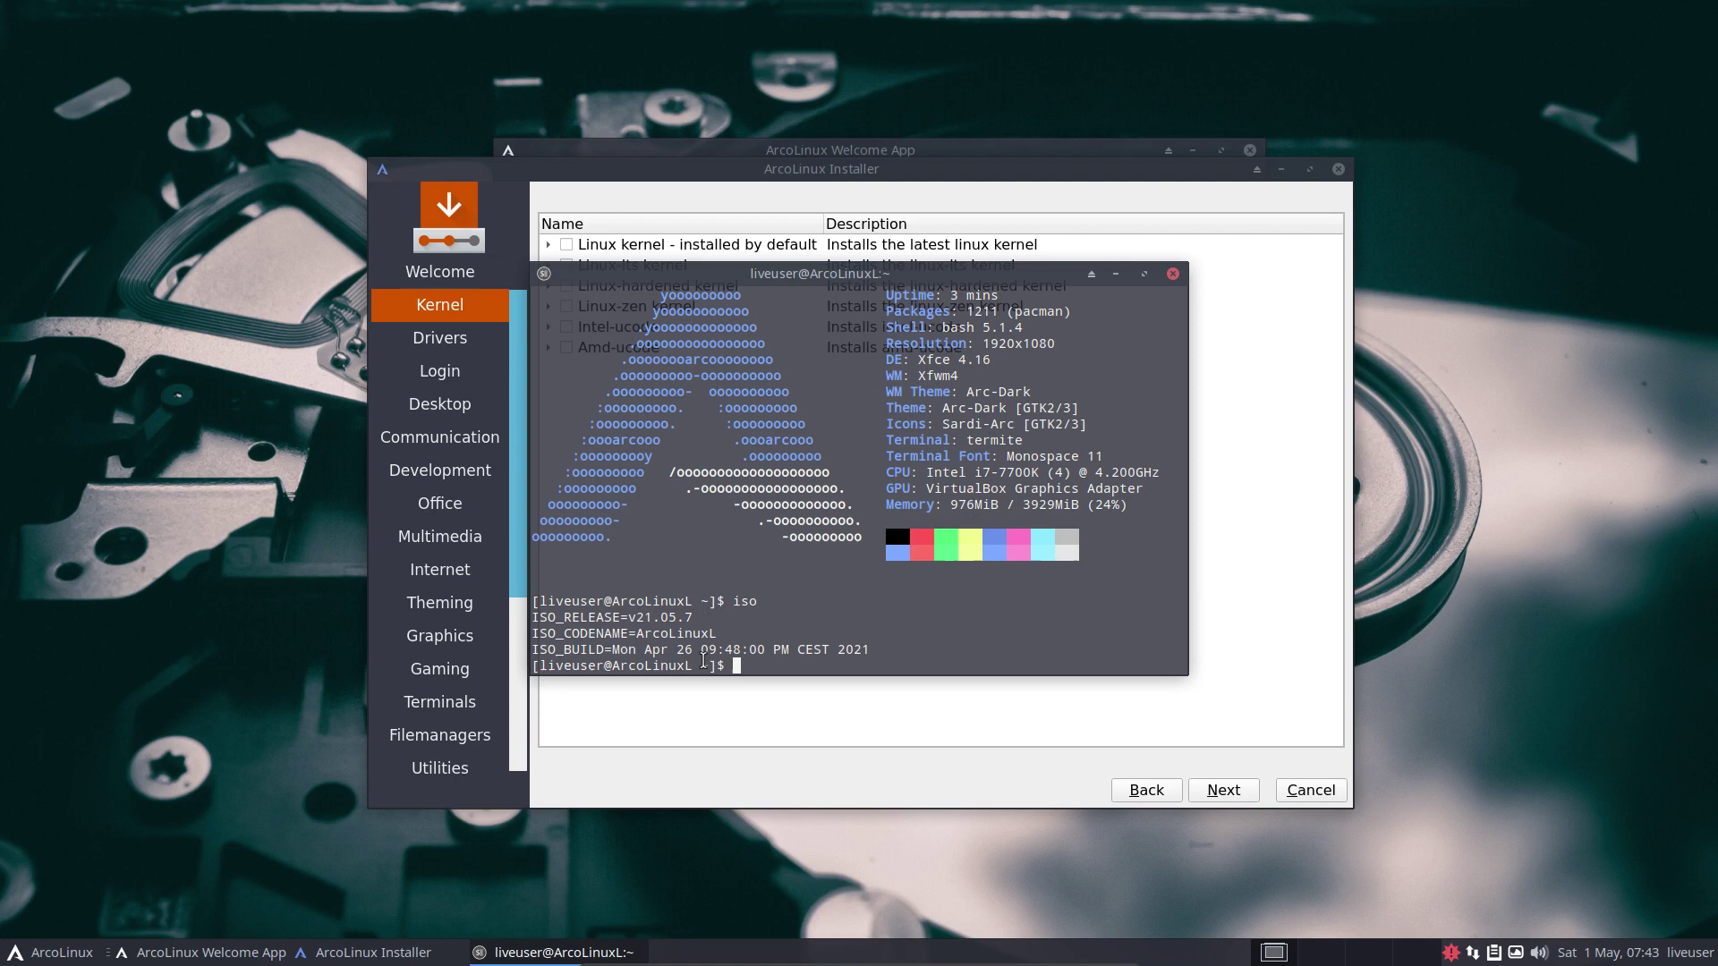
pyautogui.doubleClick(704, 648)
pyautogui.click(736, 652)
pyautogui.click(1171, 273)
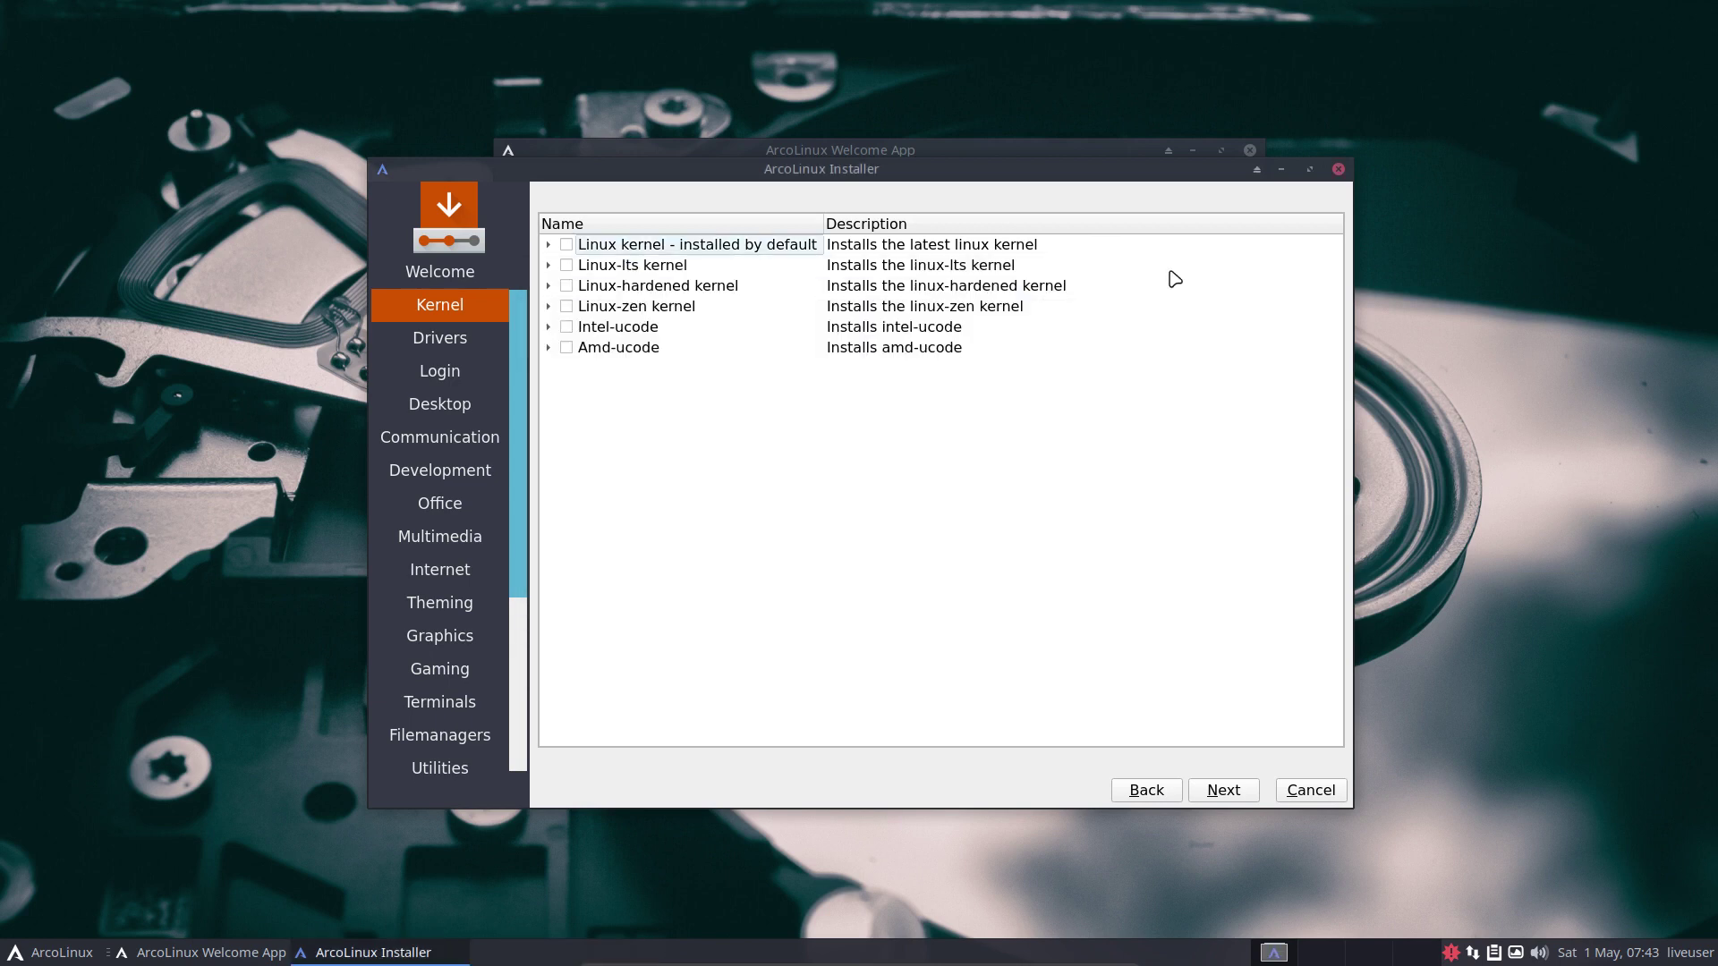
pyautogui.click(29, 960)
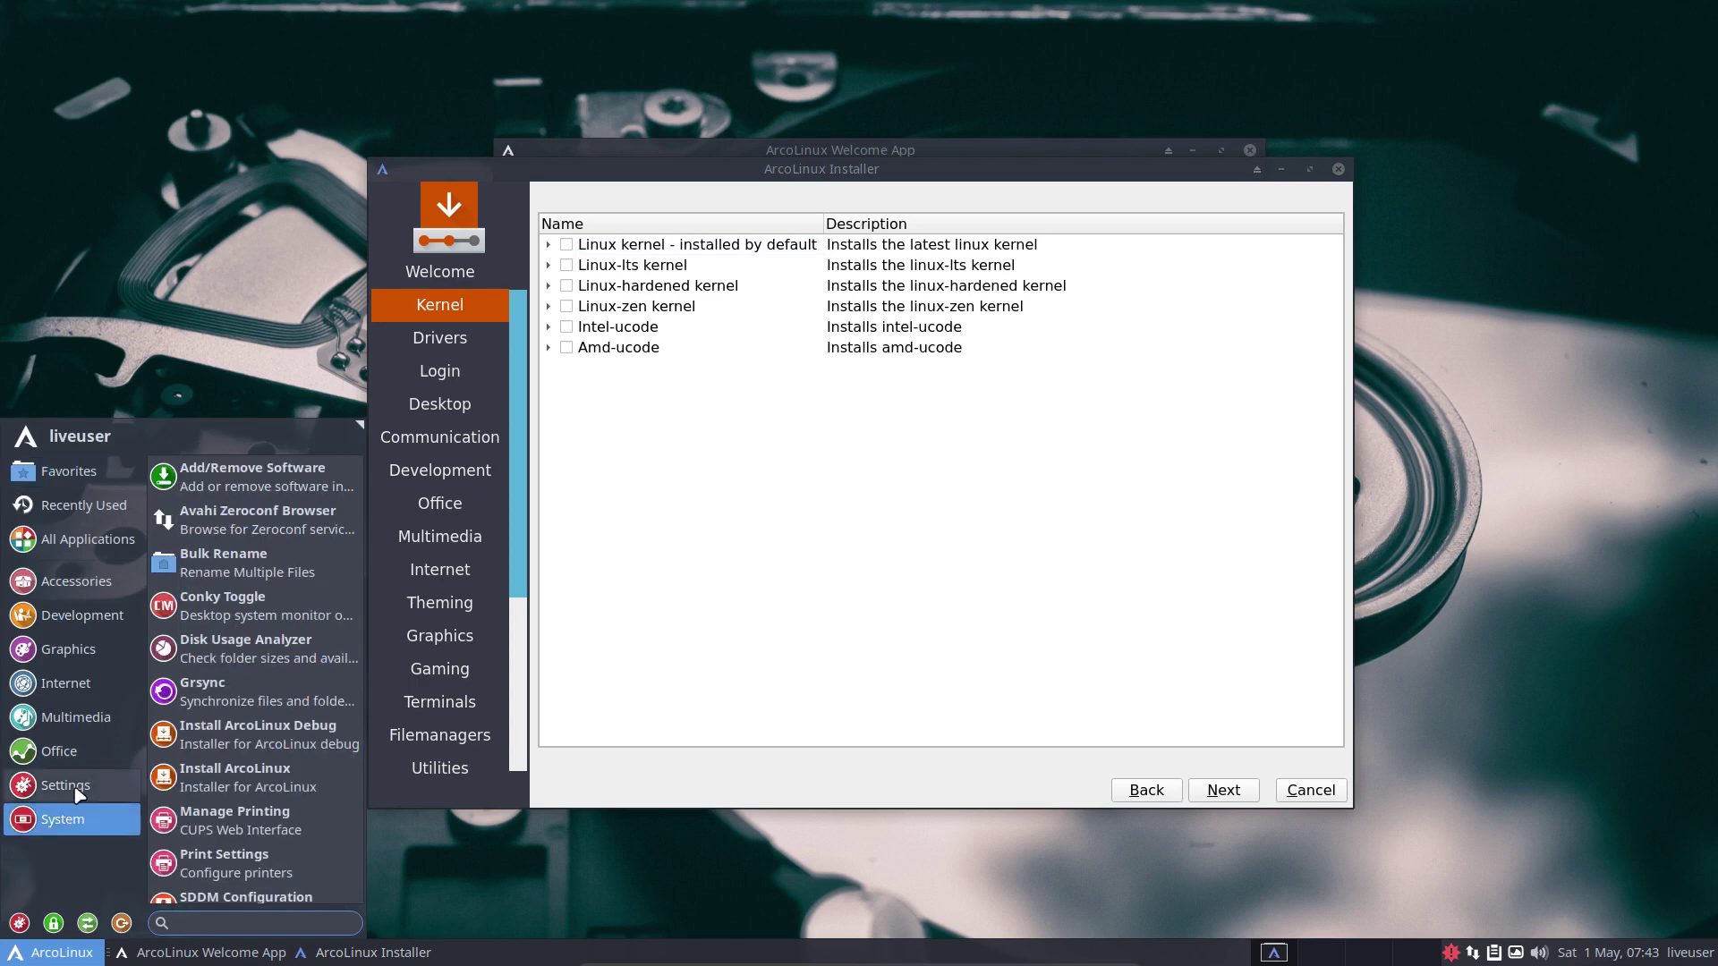
pyautogui.moveTo(81, 791)
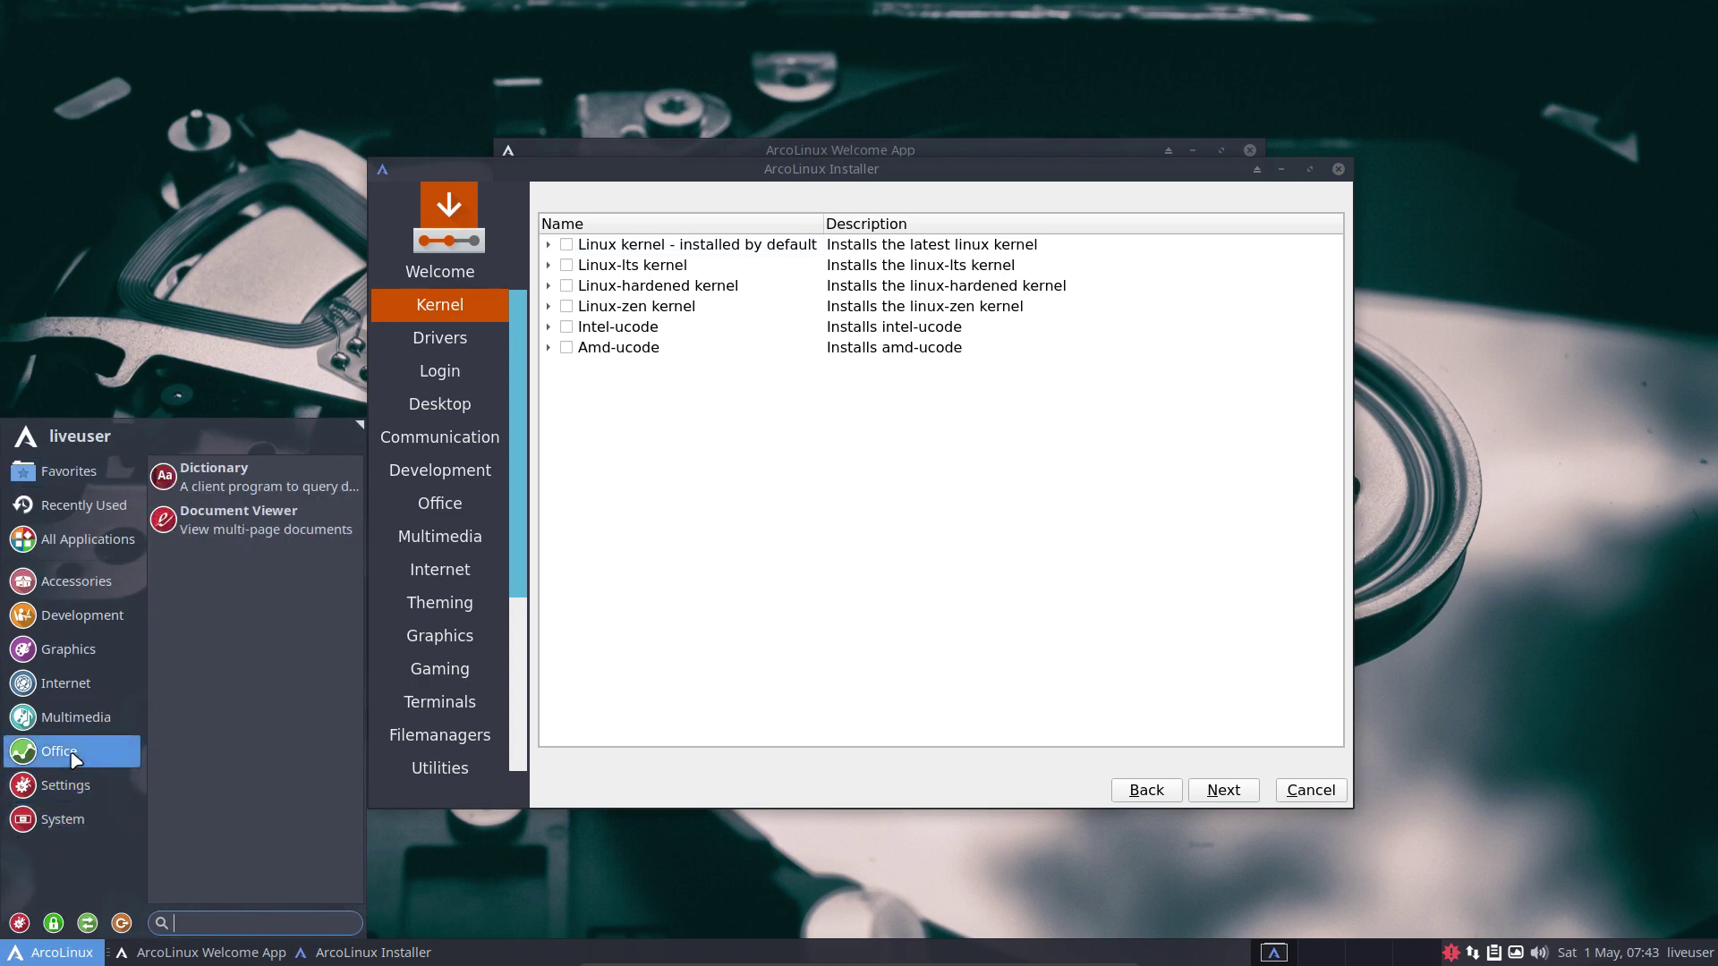
pyautogui.moveTo(81, 723)
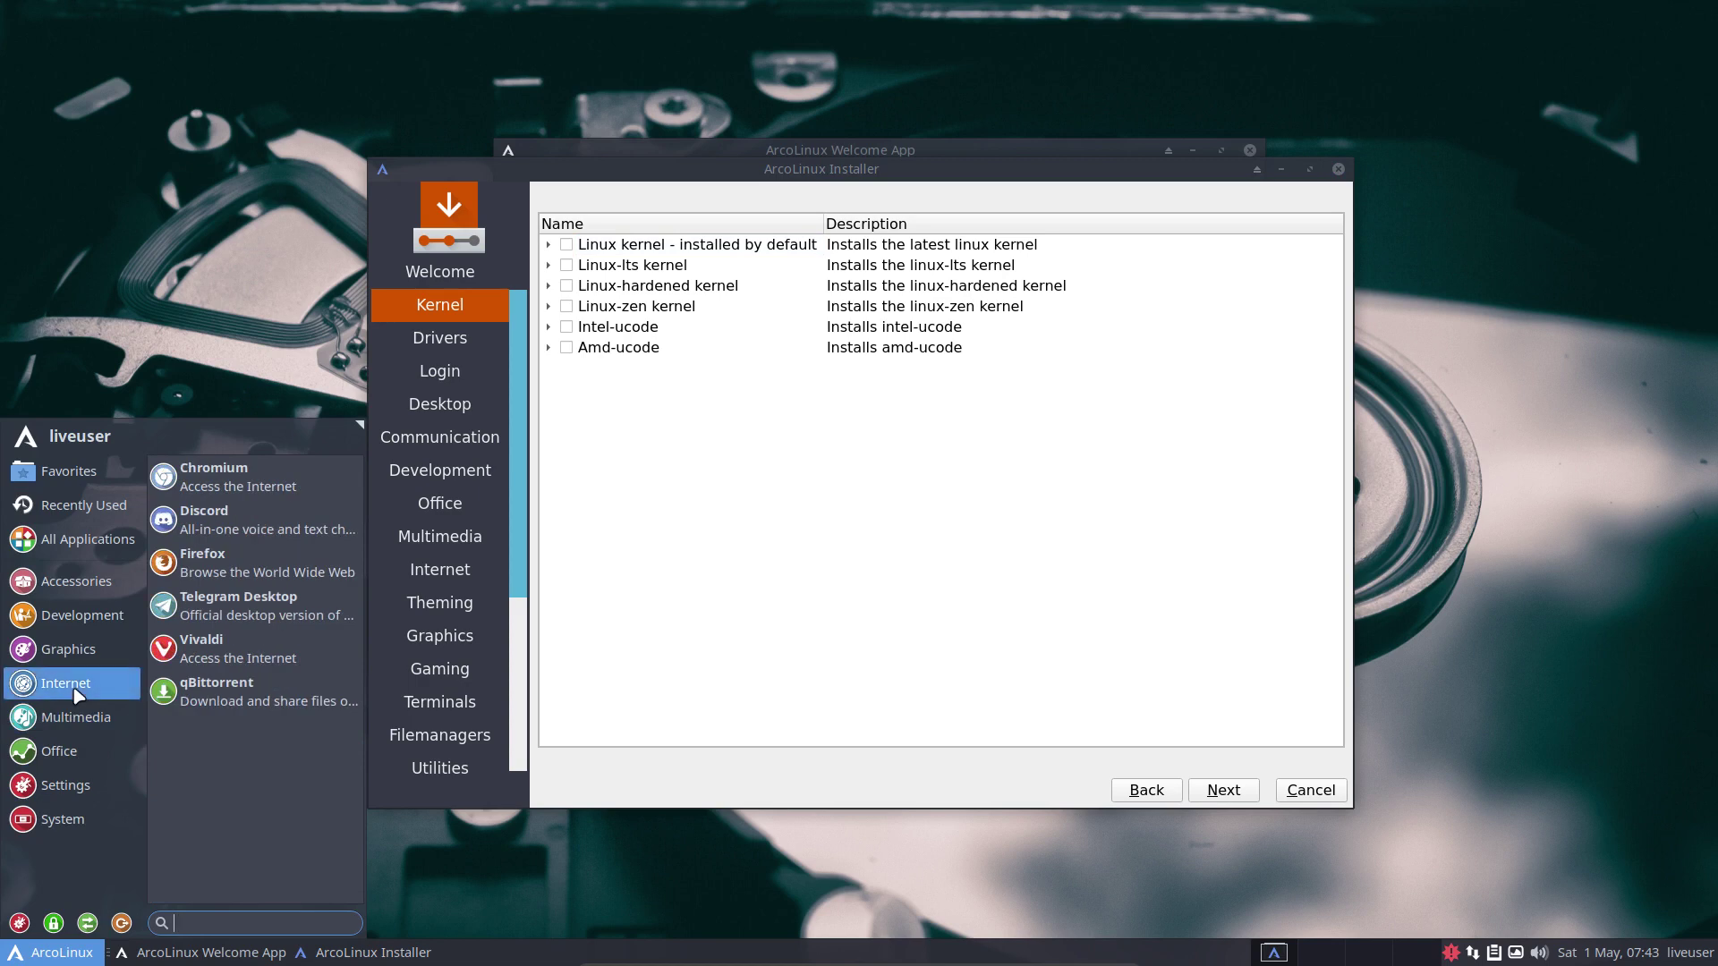
pyautogui.moveTo(83, 656)
pyautogui.moveTo(87, 622)
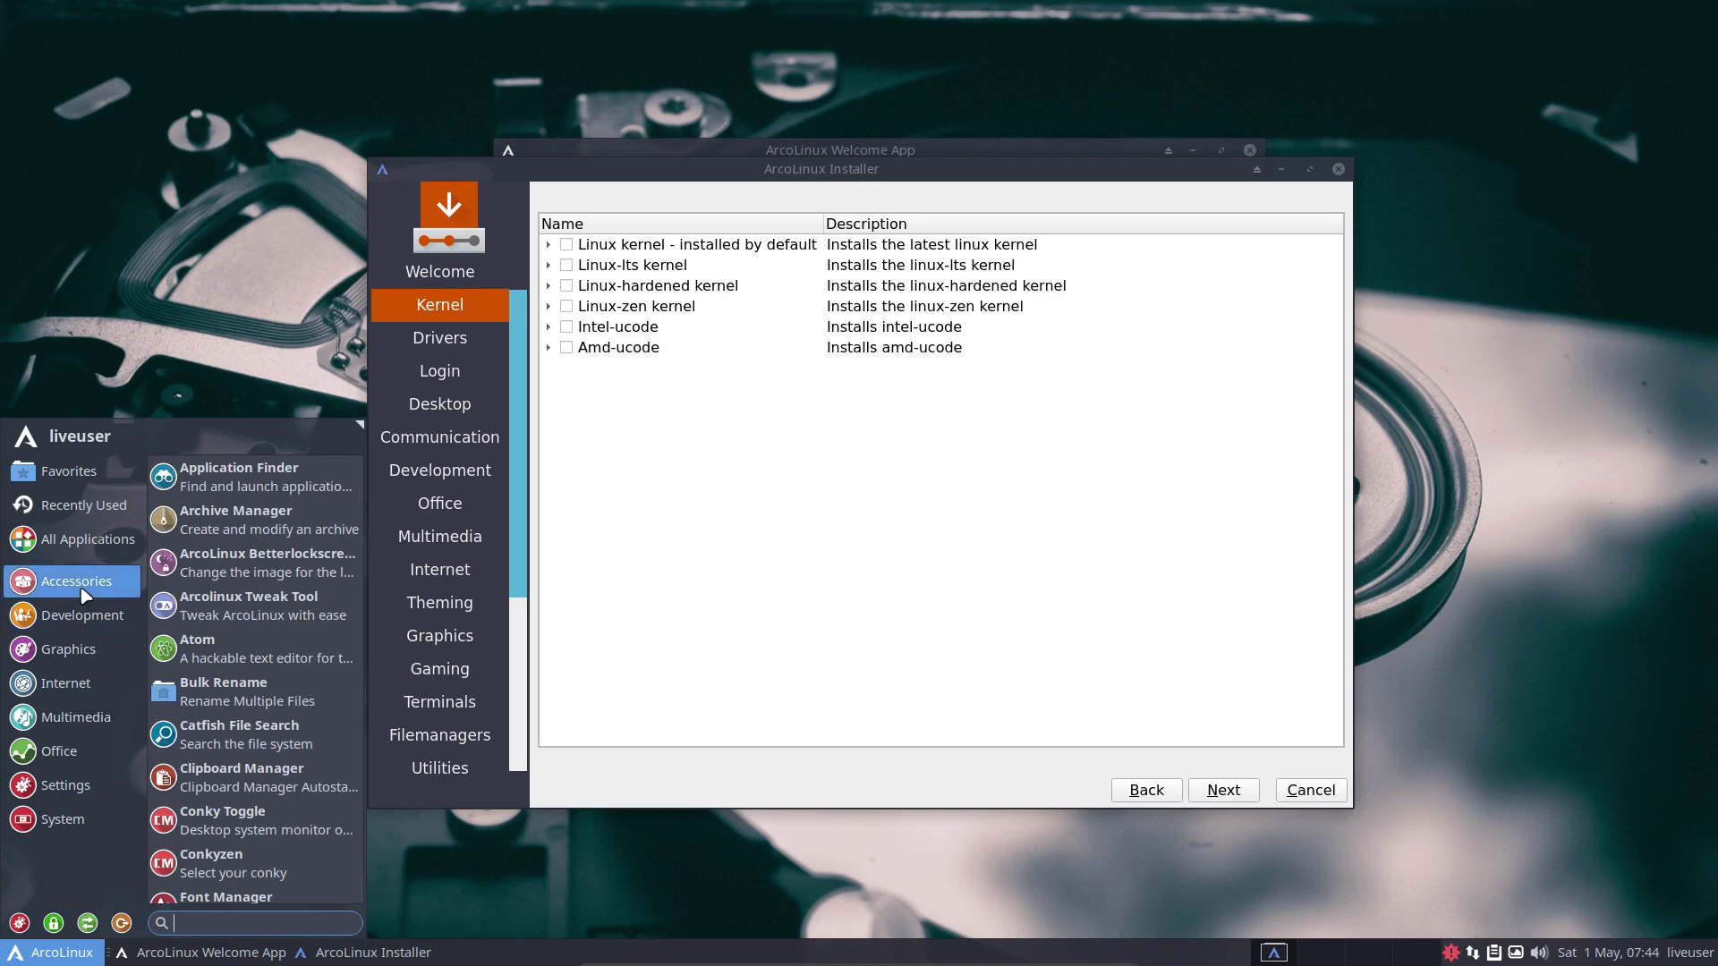
pyautogui.moveTo(87, 542)
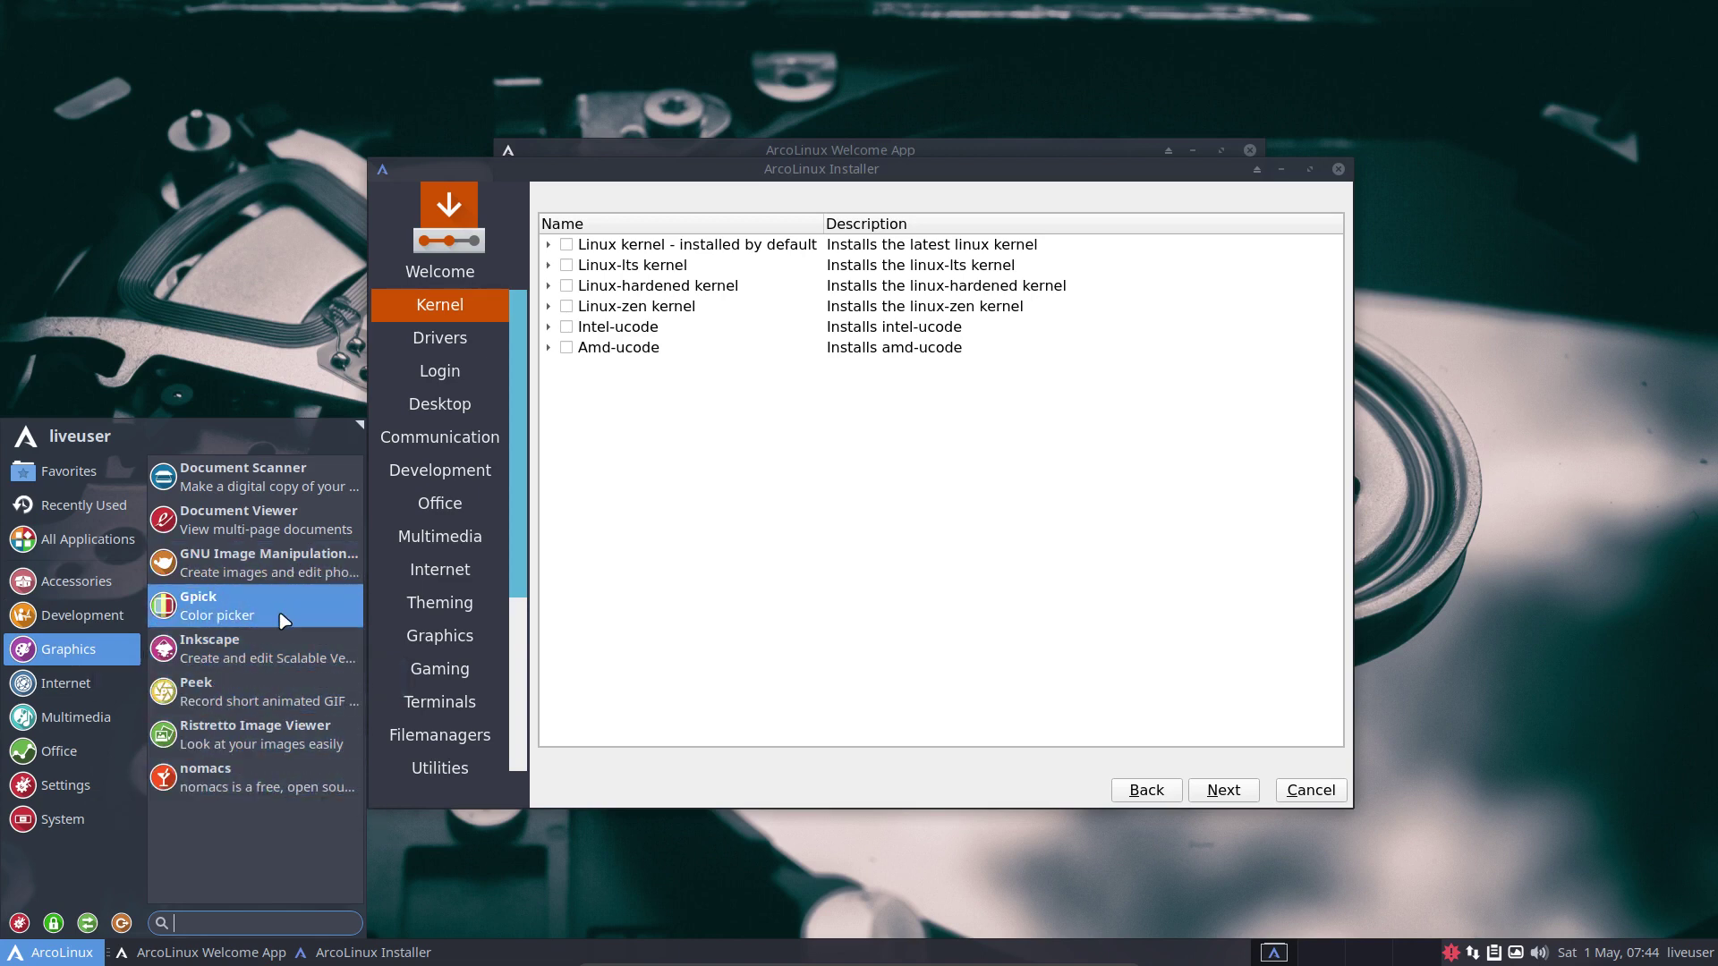
pyautogui.moveTo(119, 686)
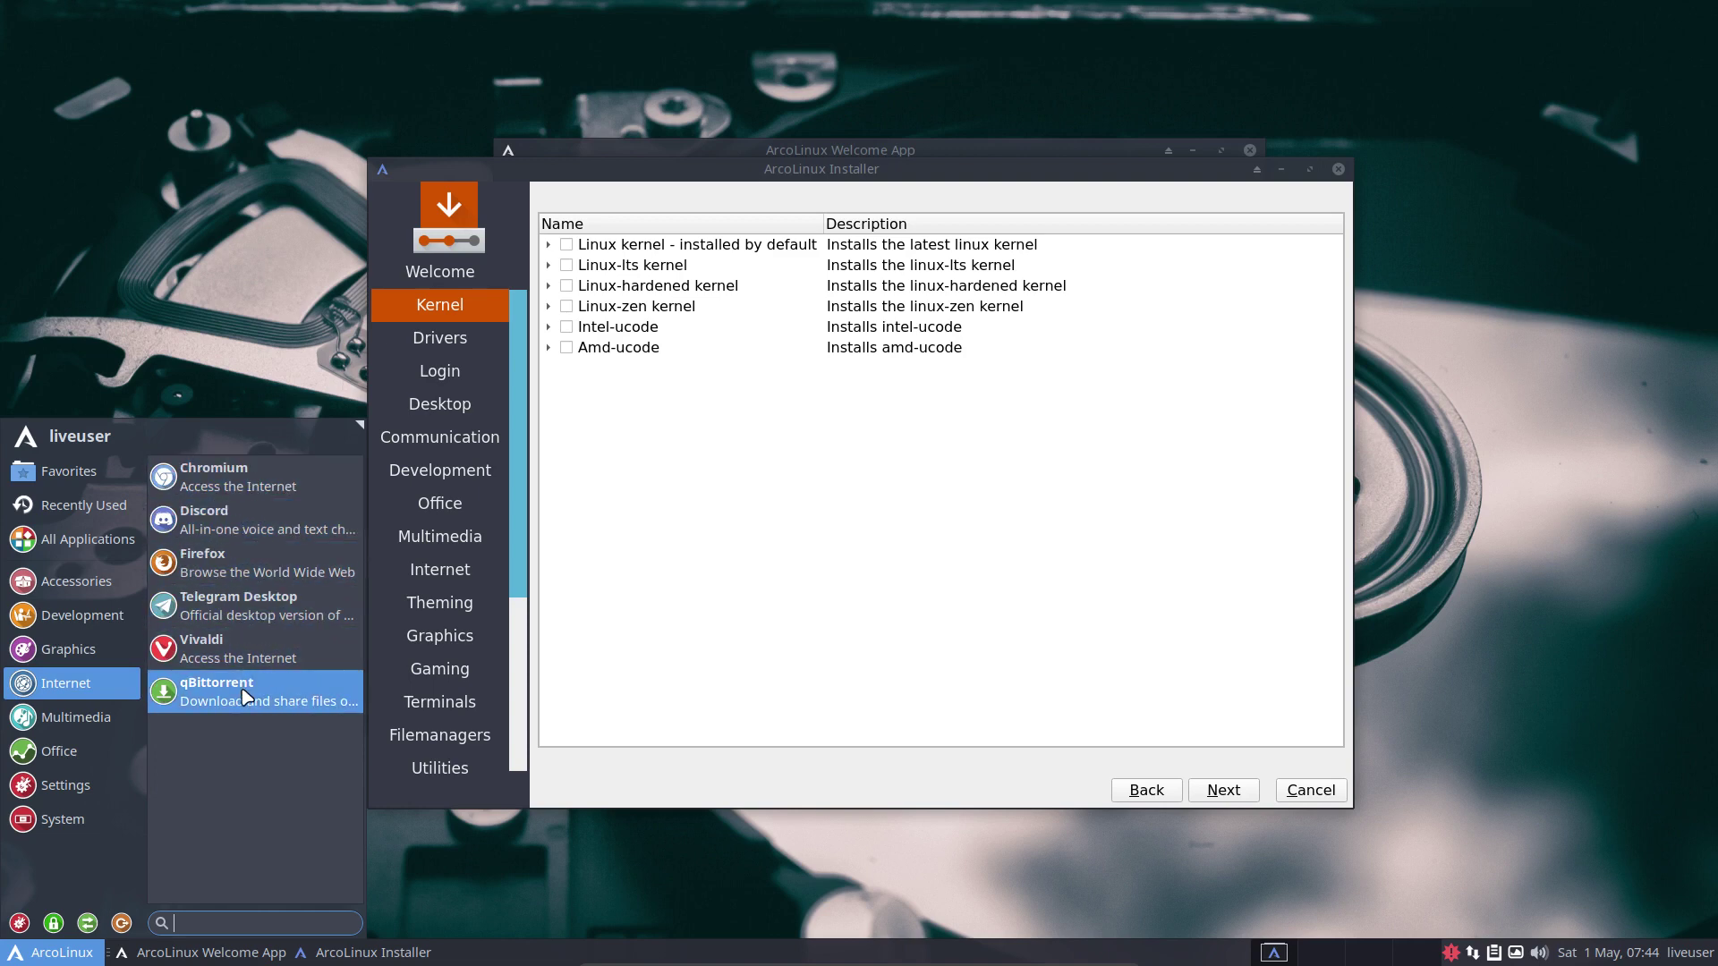
pyautogui.click(752, 567)
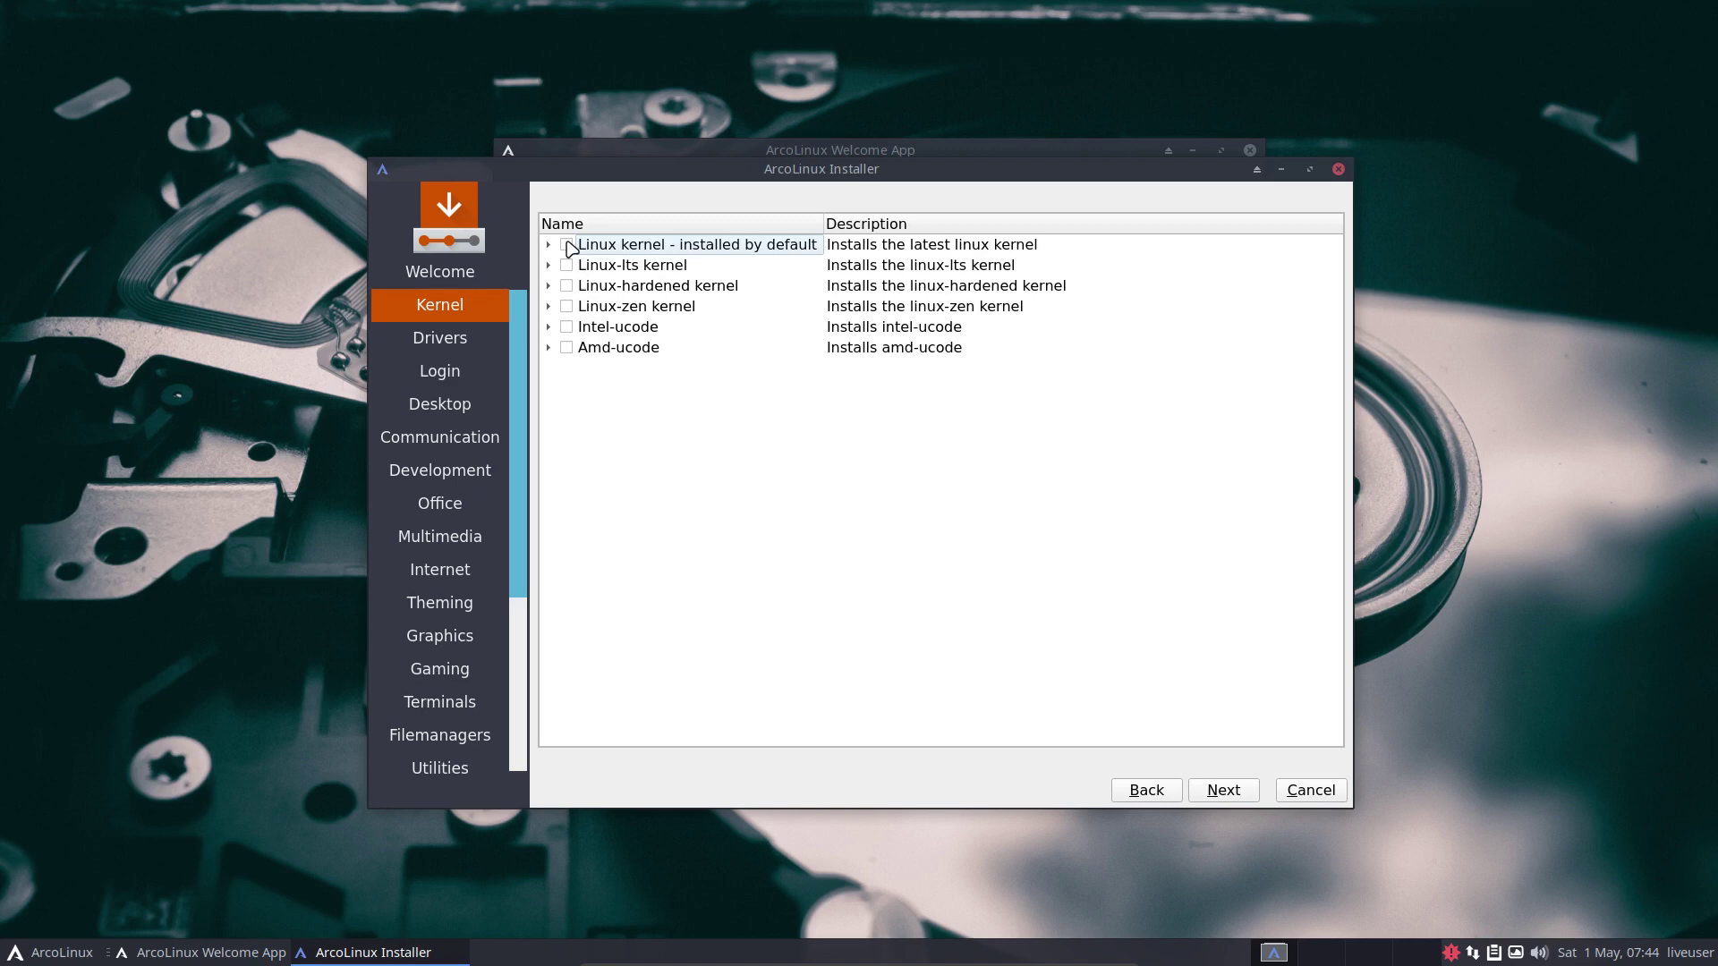
# Check the taskbar calendar, then tick, expand, untick and collapse the default Linux kernel.
pyautogui.click(1604, 954)
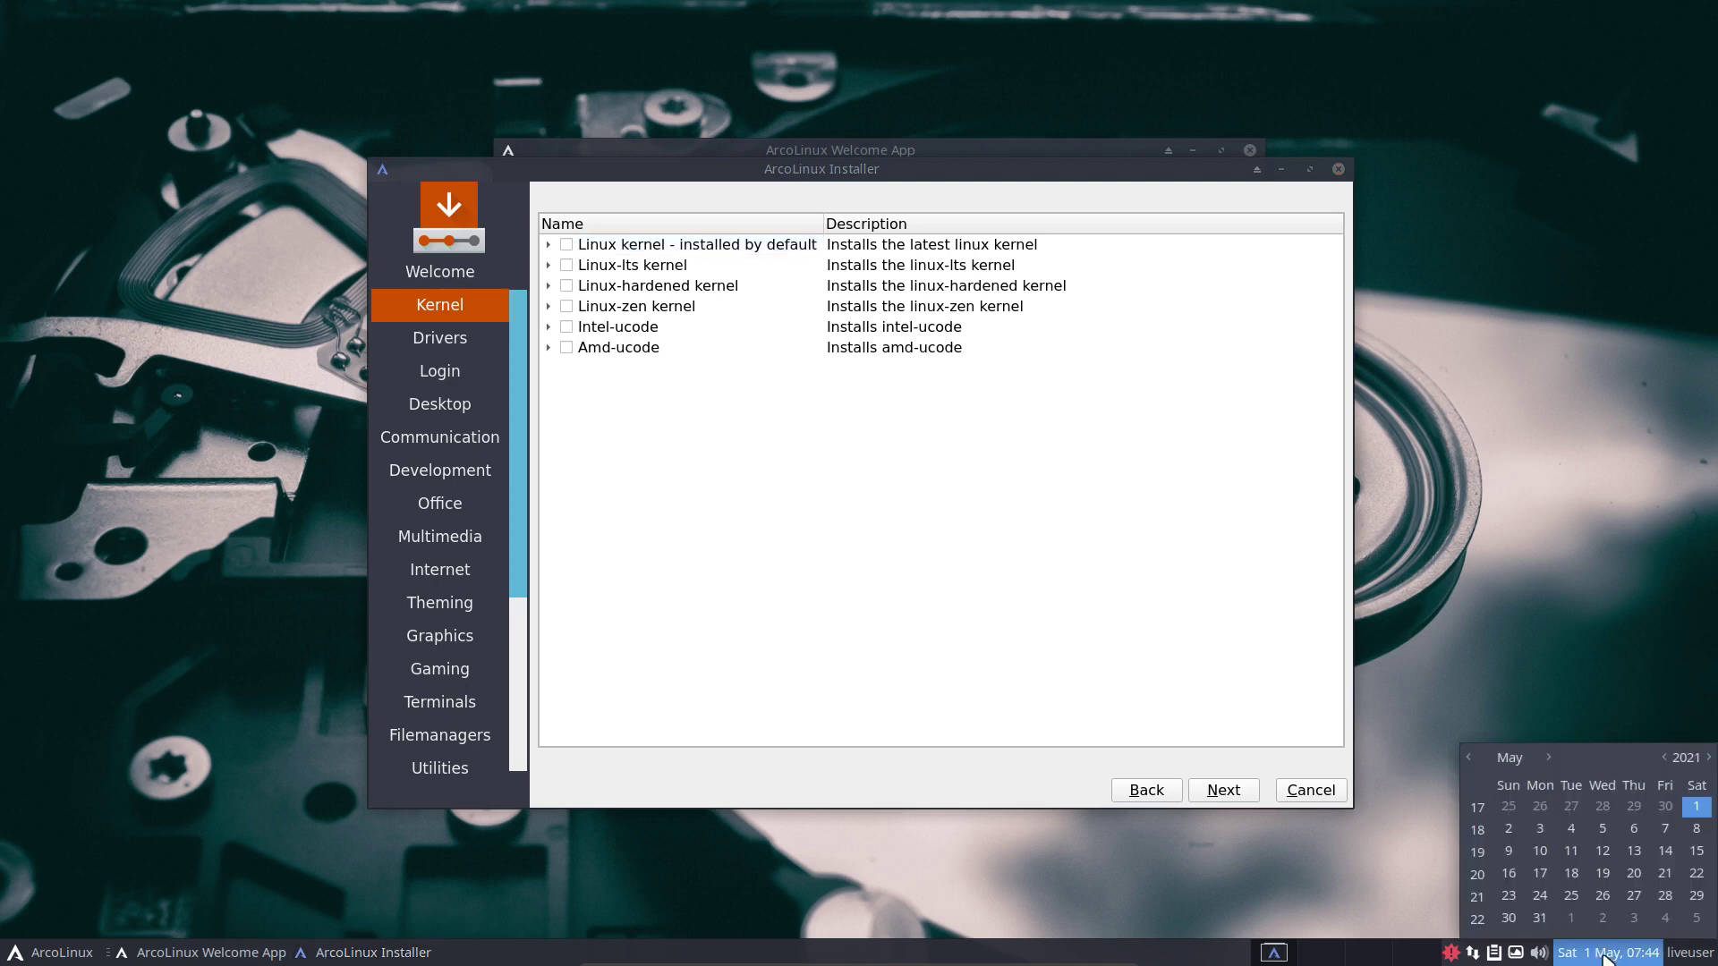
pyautogui.click(1047, 443)
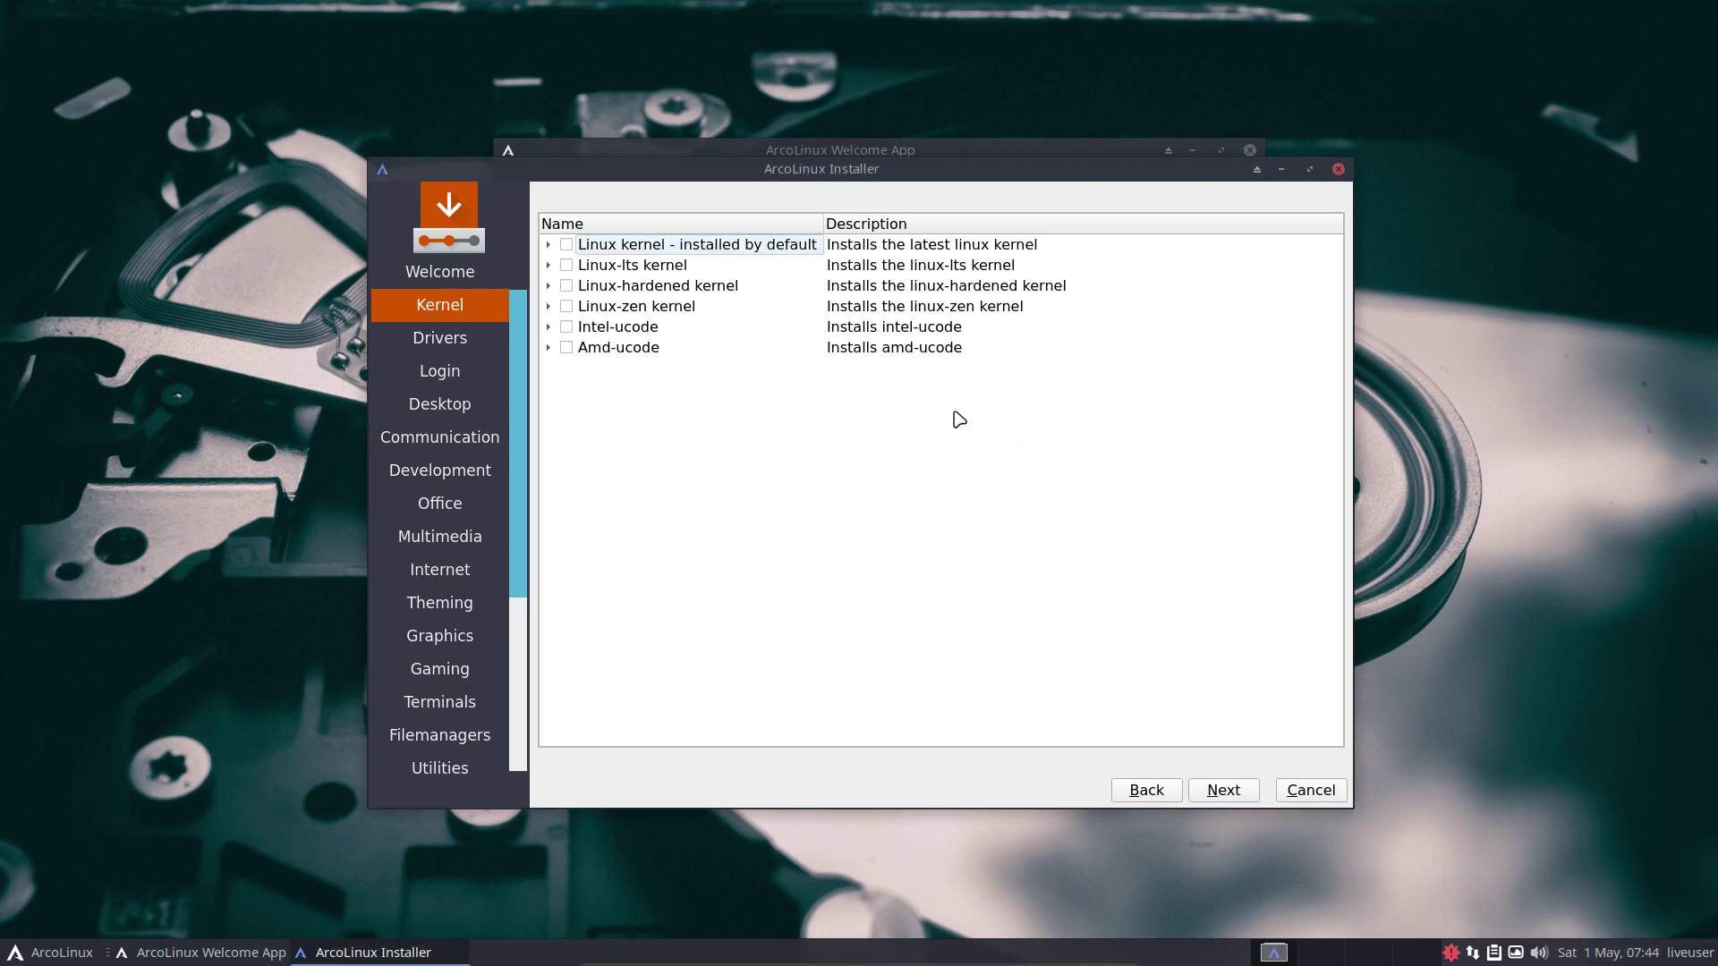
pyautogui.click(567, 246)
pyautogui.click(549, 244)
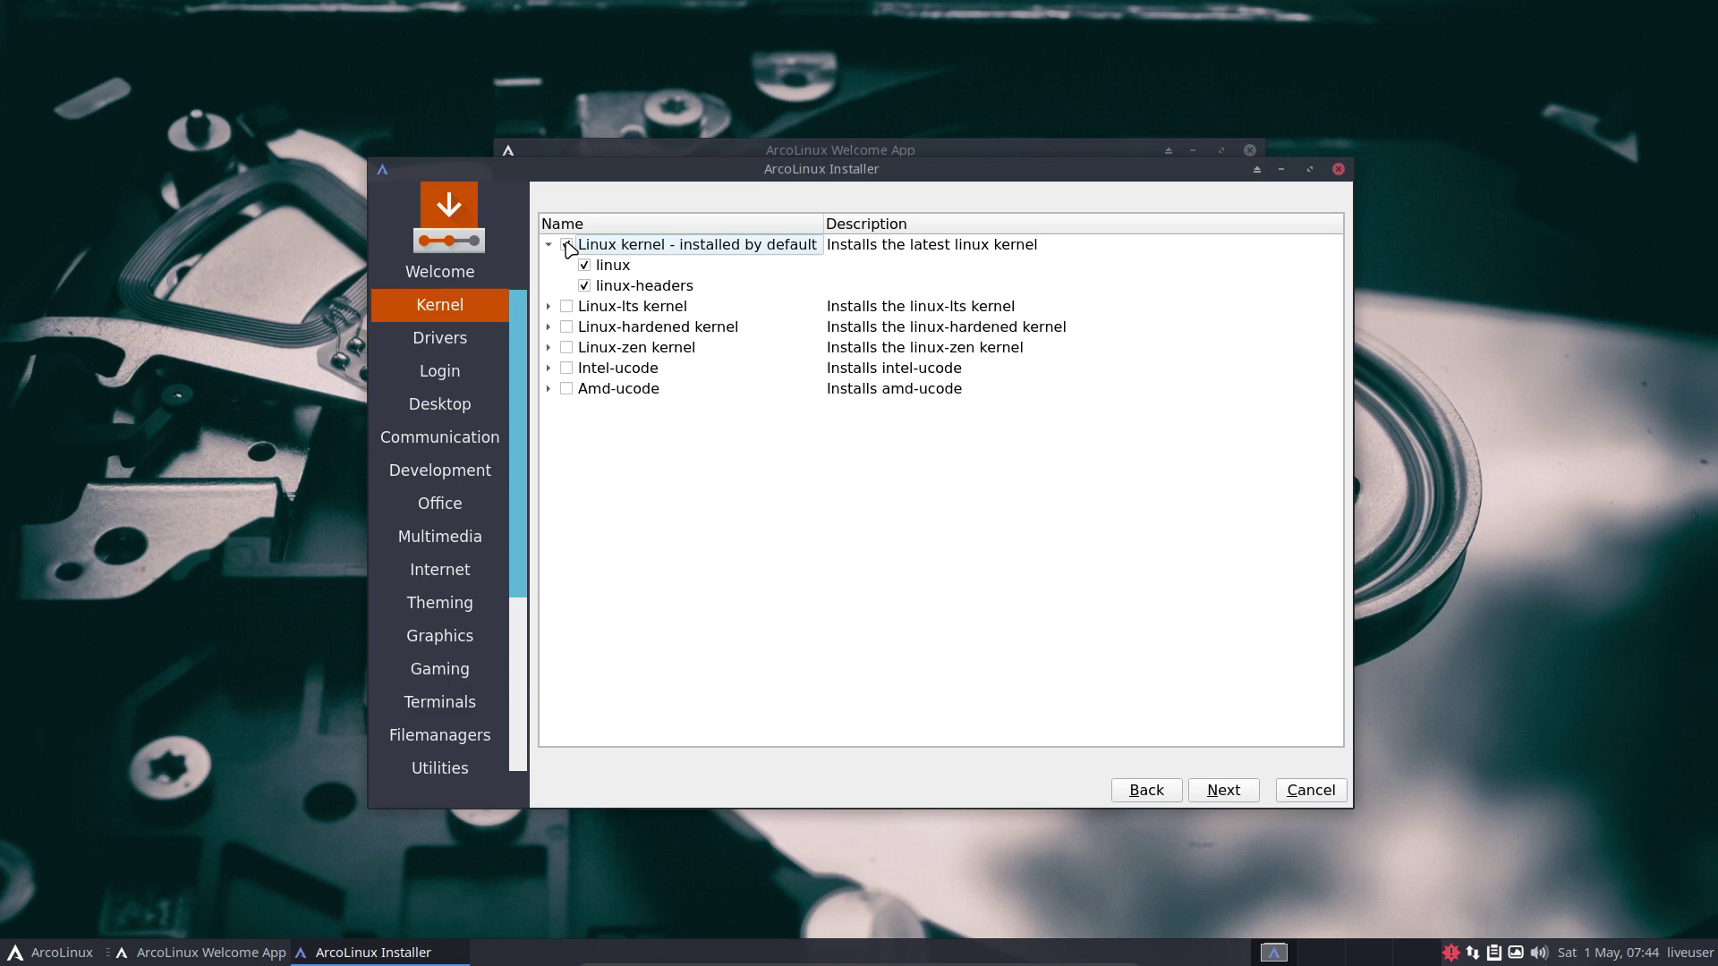
pyautogui.click(568, 246)
pyautogui.click(550, 245)
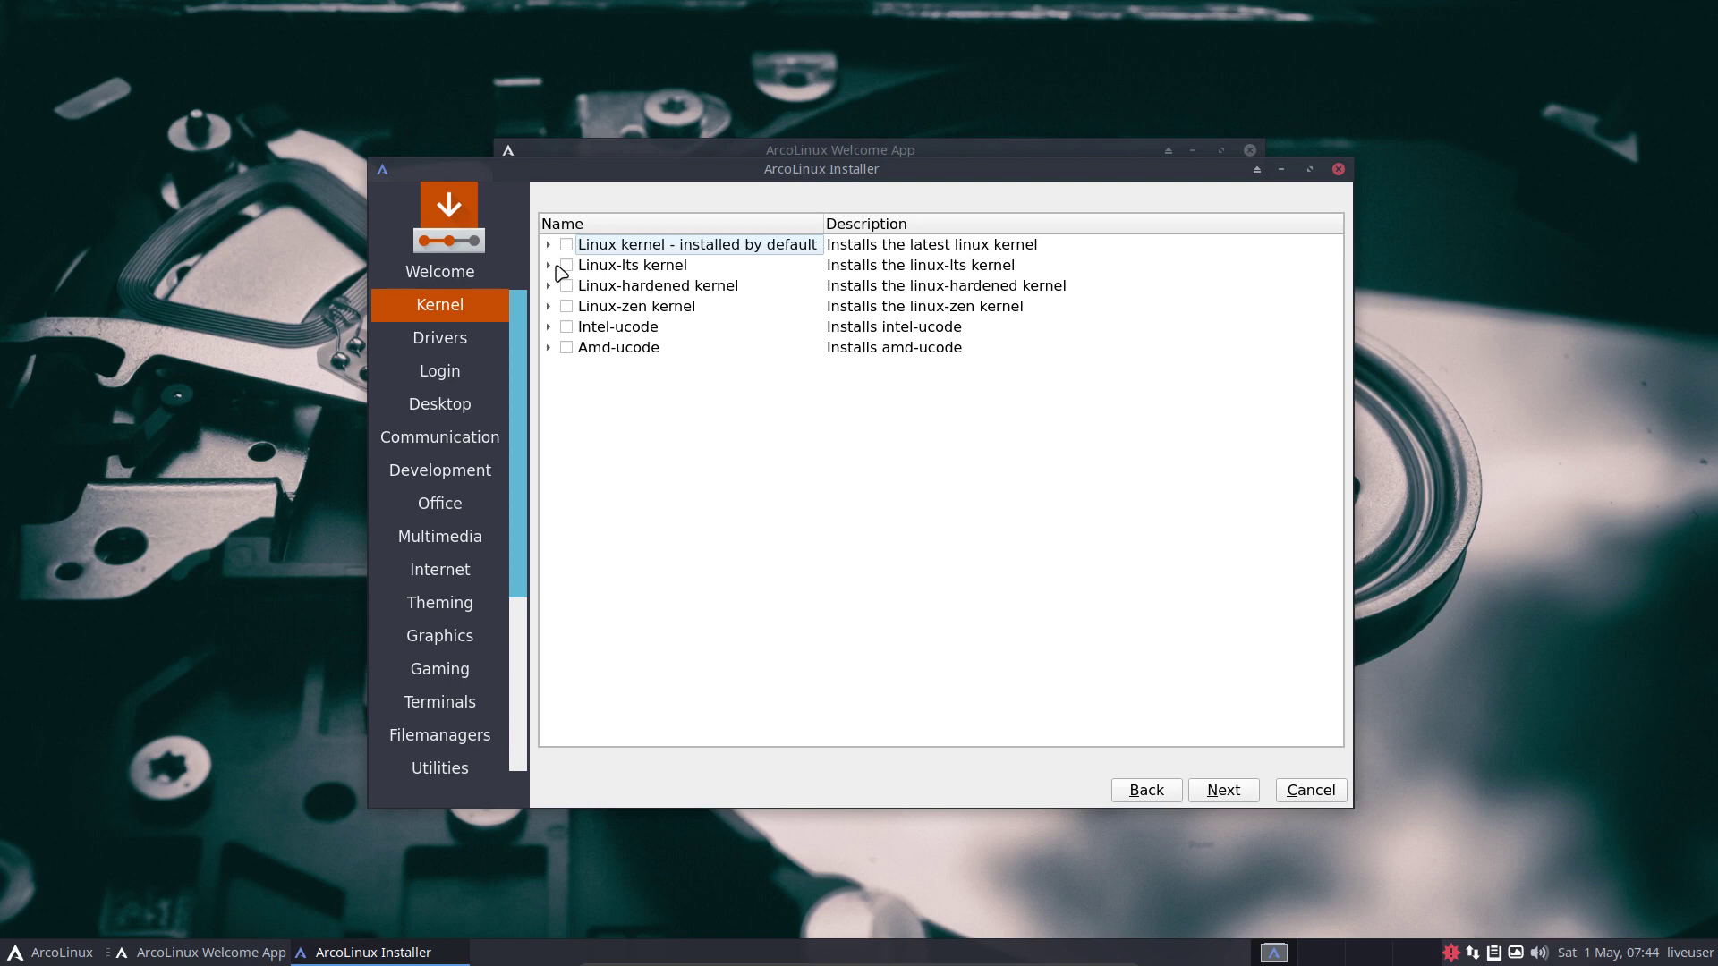
# Expand Linux-lts, tick and untick it, and continue to the Drivers page.
pyautogui.click(548, 265)
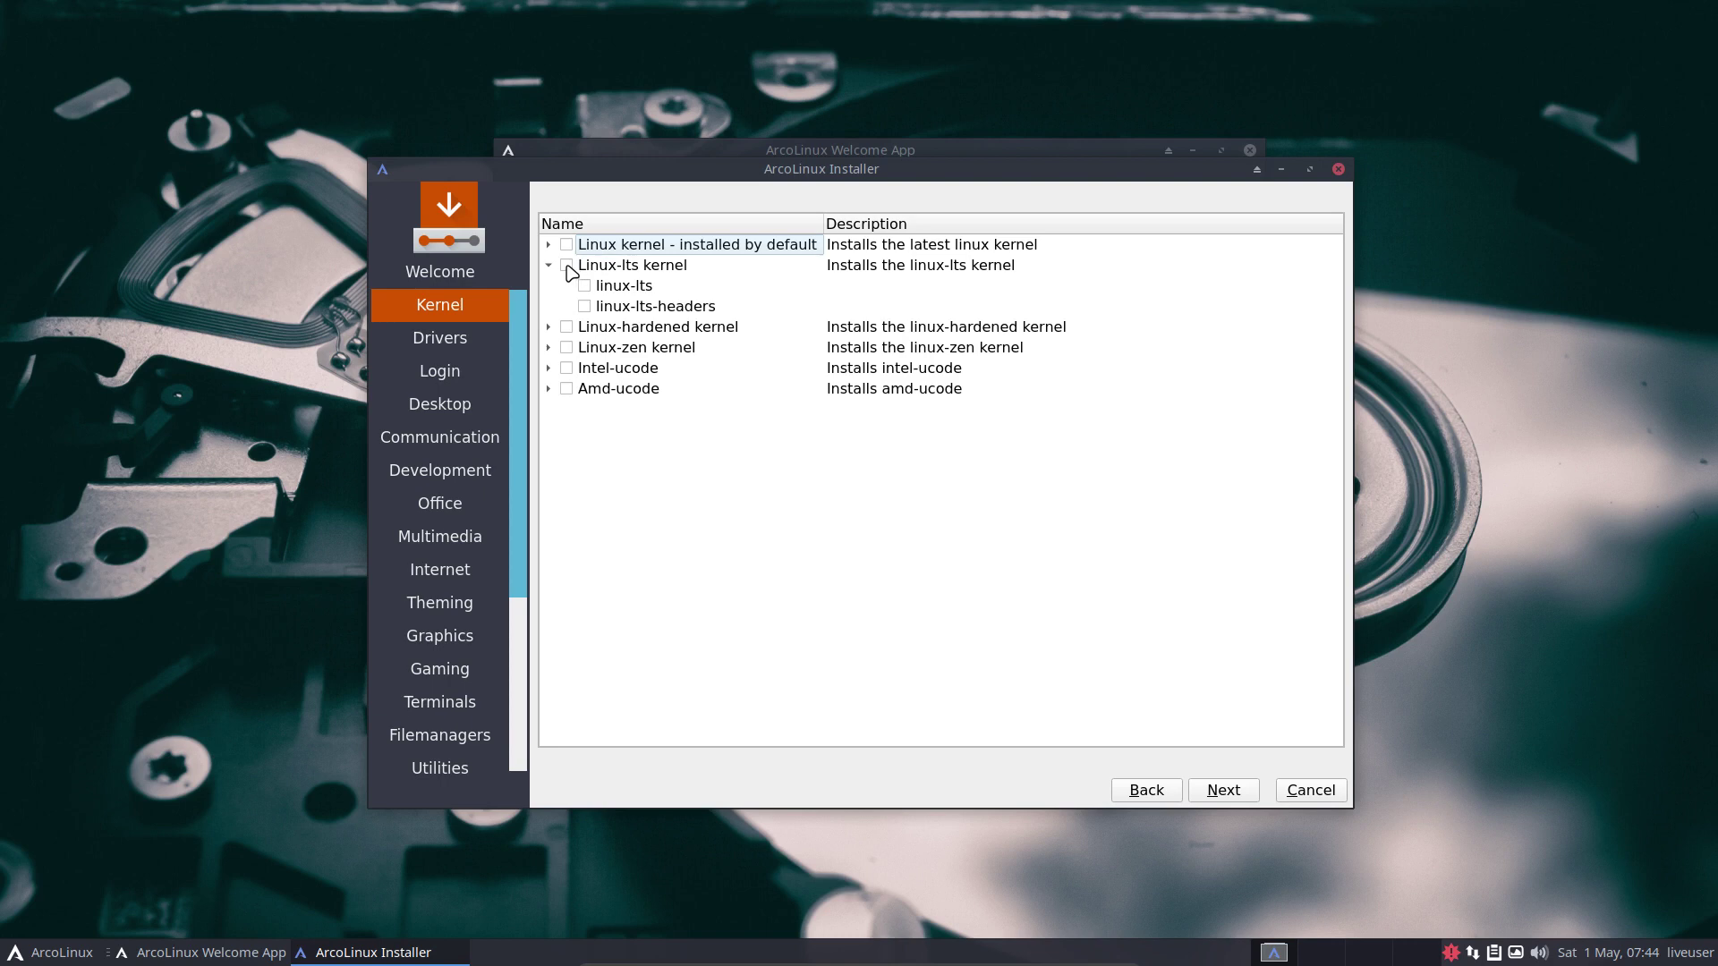
pyautogui.click(568, 266)
pyautogui.click(567, 265)
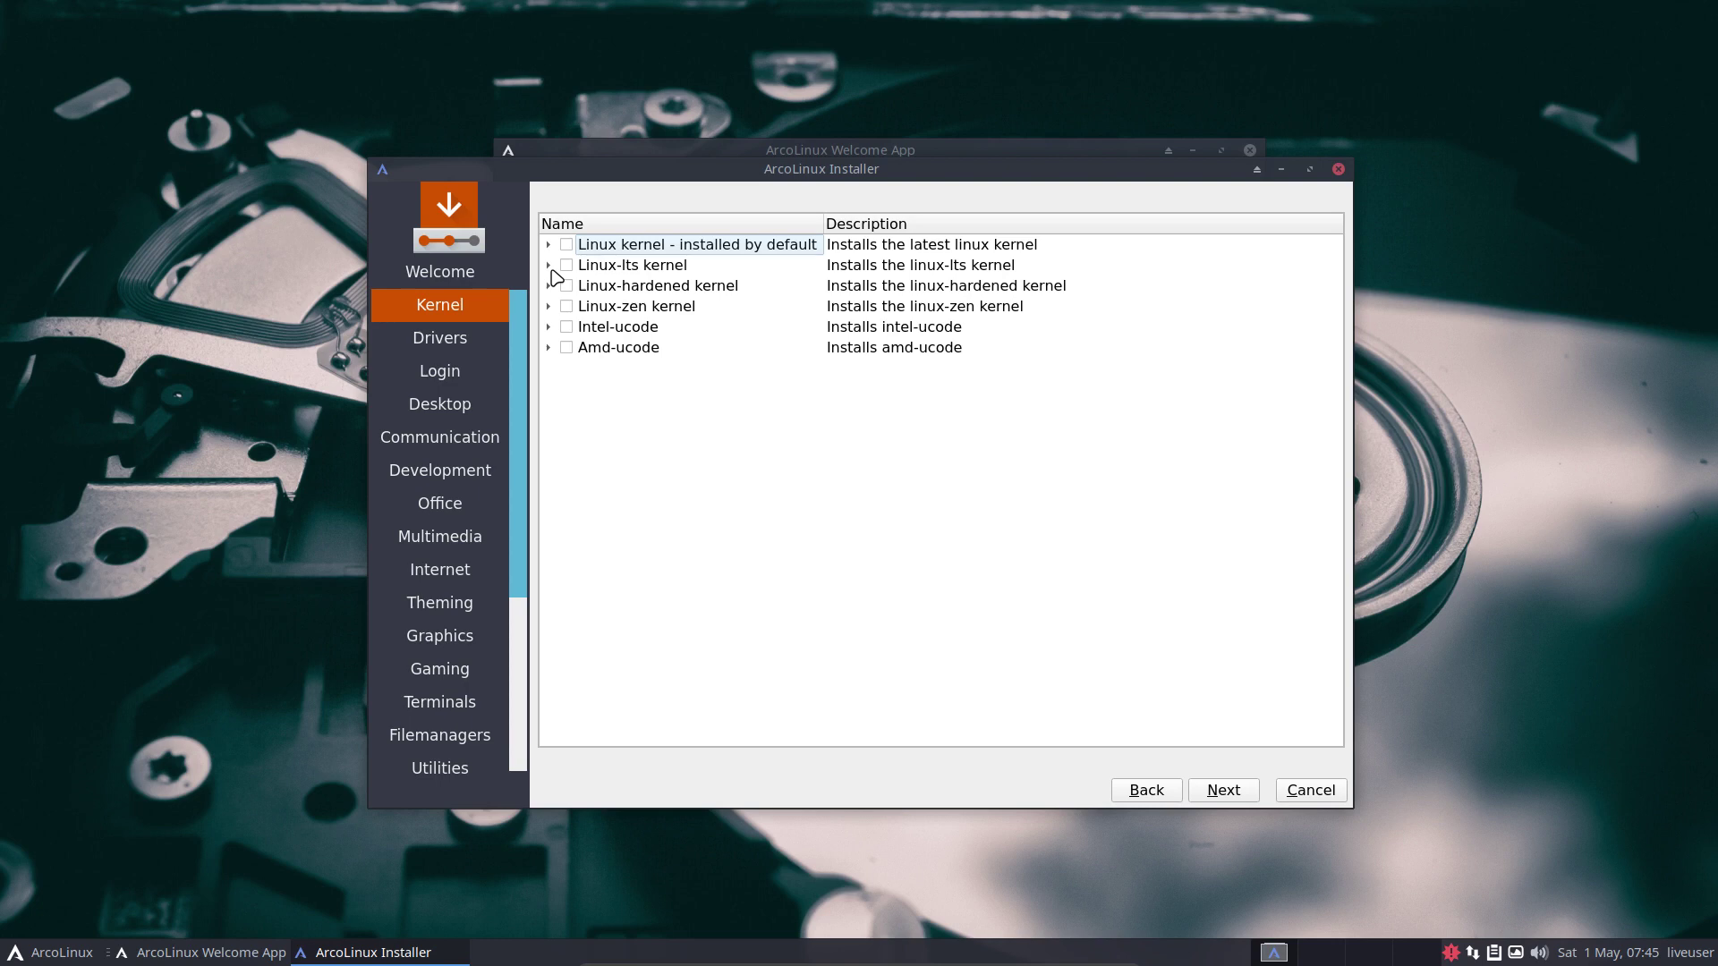
pyautogui.click(1223, 792)
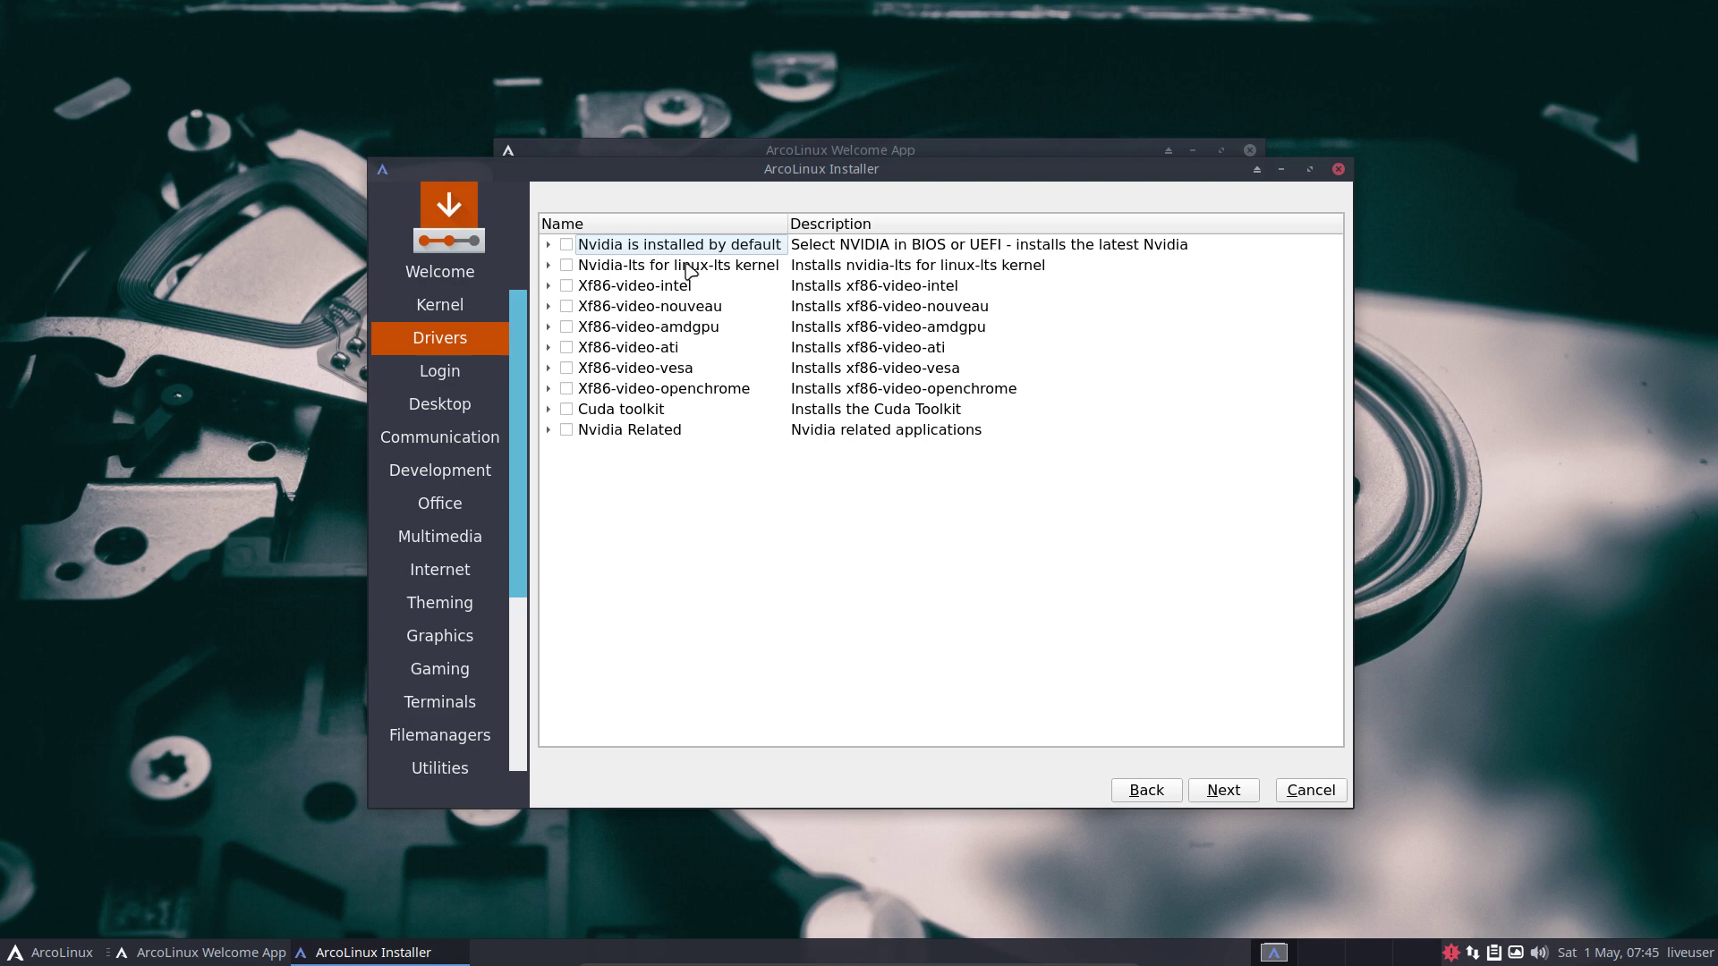
# Expand the Nvidia and Nvidia-lts driver groups to show their packages, leaving all unticked.
pyautogui.click(548, 244)
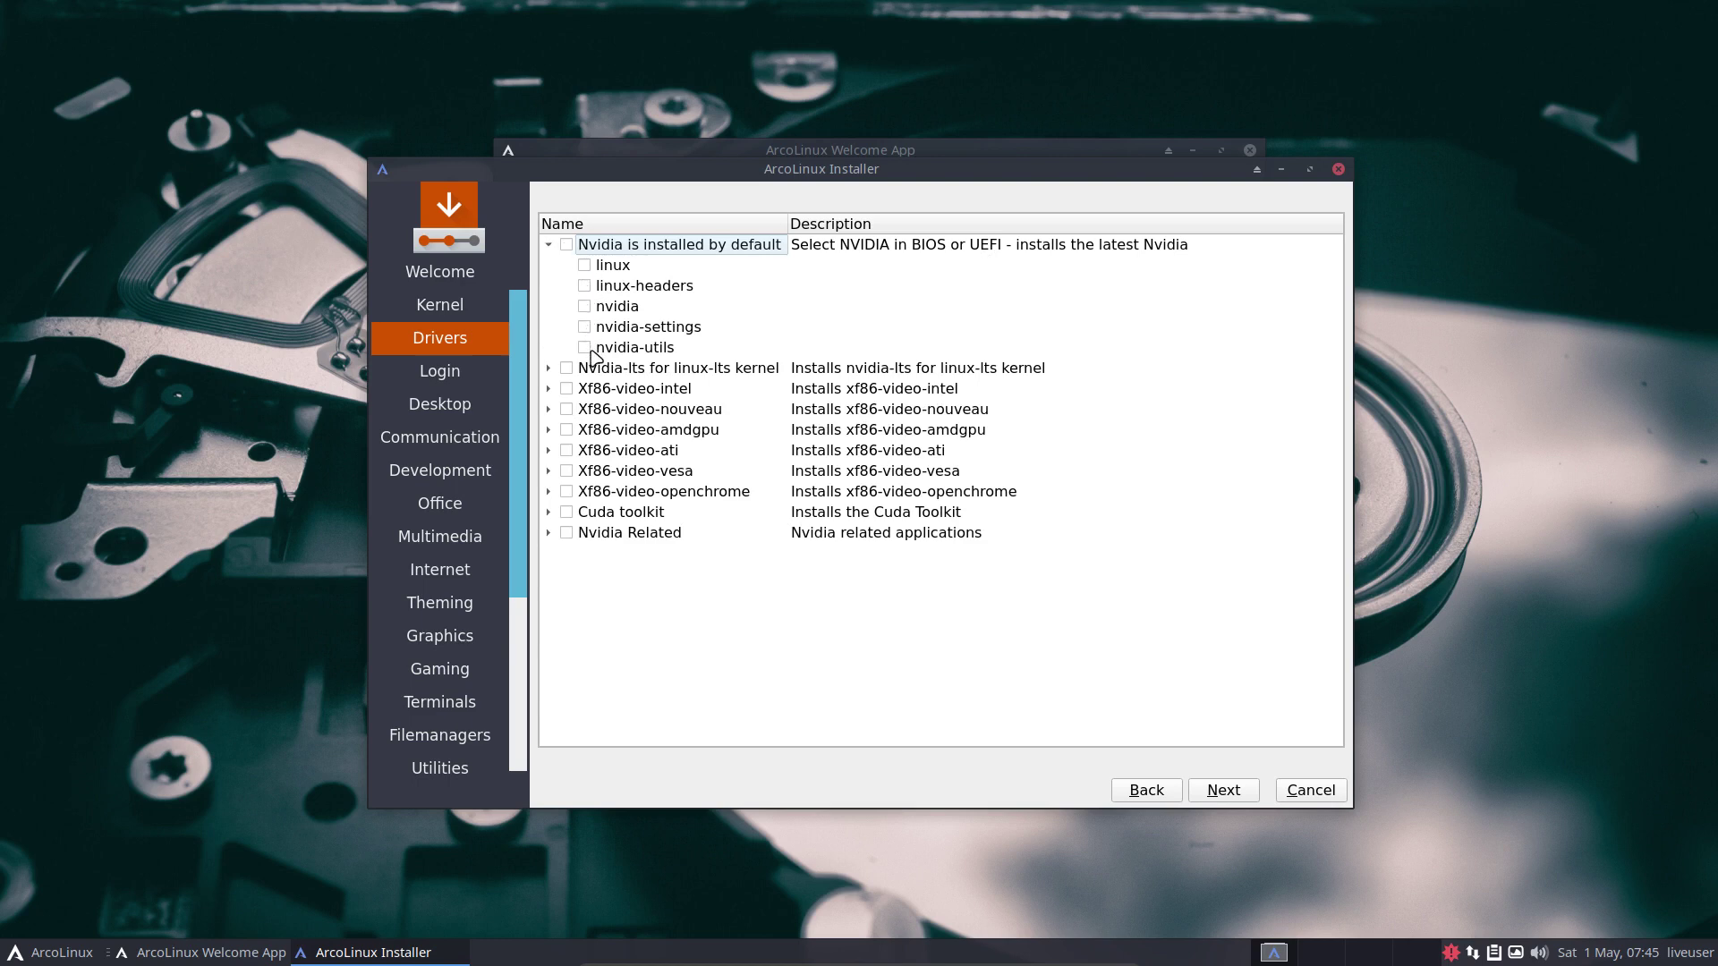
pyautogui.click(549, 369)
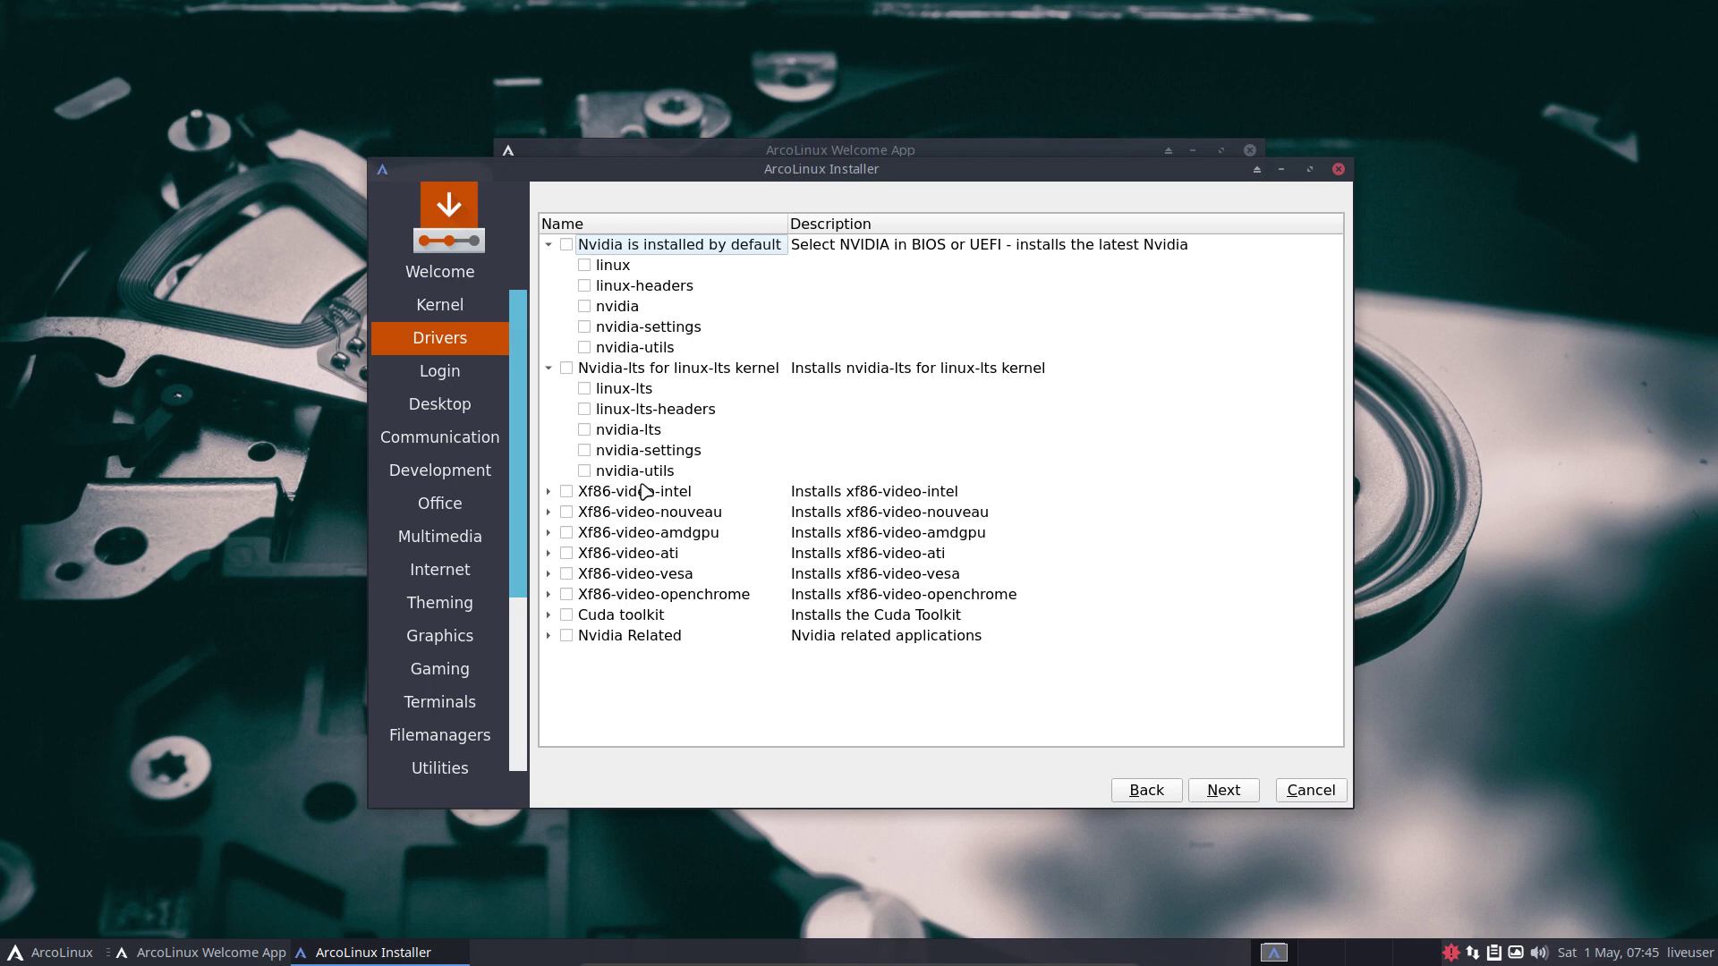
# In a terminal, sync package databases with sudo pacman -Sy, list xf86-video packages, then close it.
pyautogui.click(188, 376)
pyautogui.hotkey('ctrl', 'alt', 't')
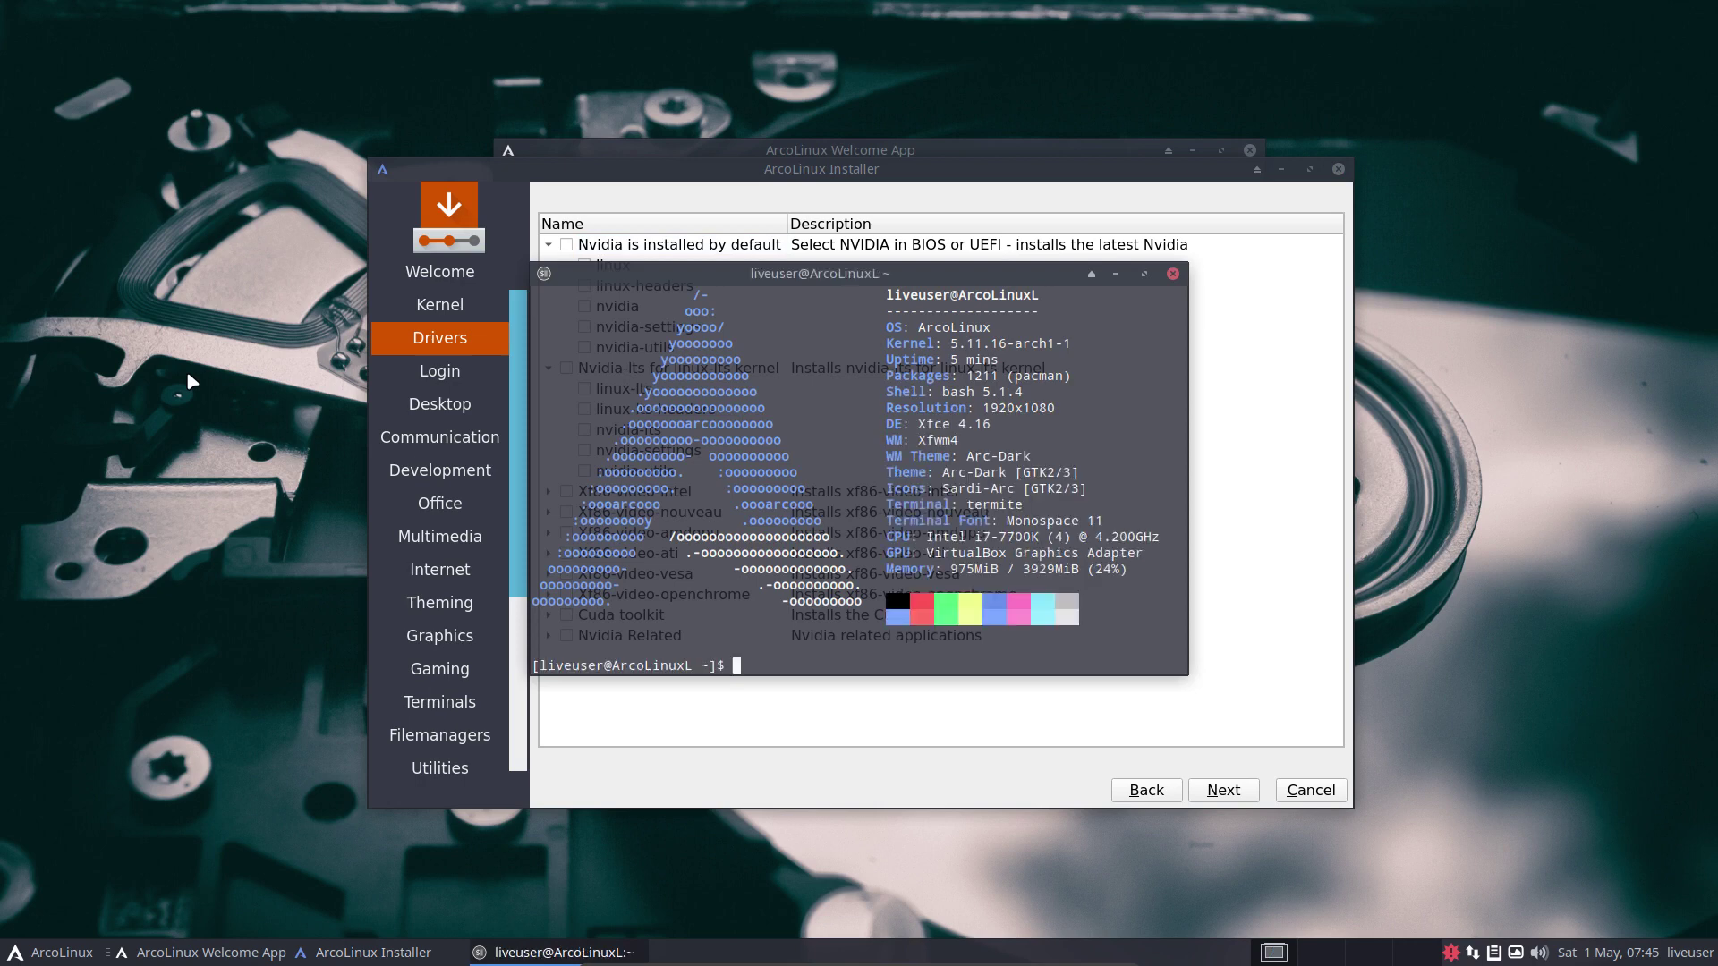
pyautogui.write('sudo pacman -Sy')
pyautogui.press('Return')
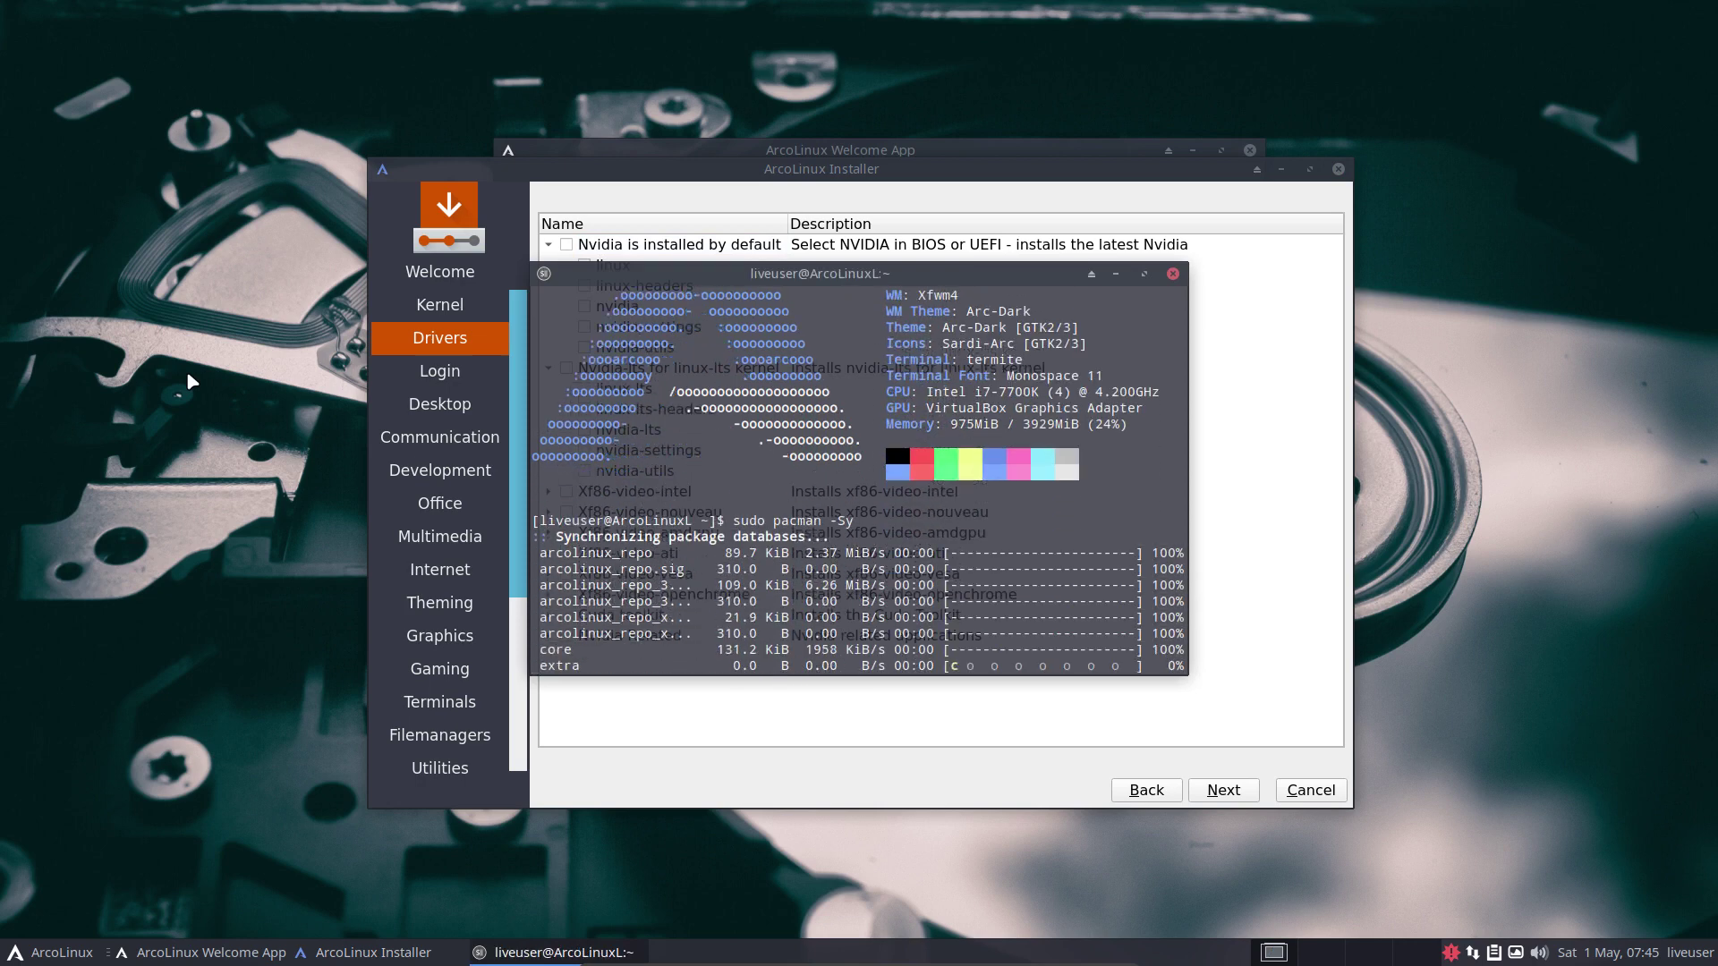
pyautogui.write('sudo pacma')
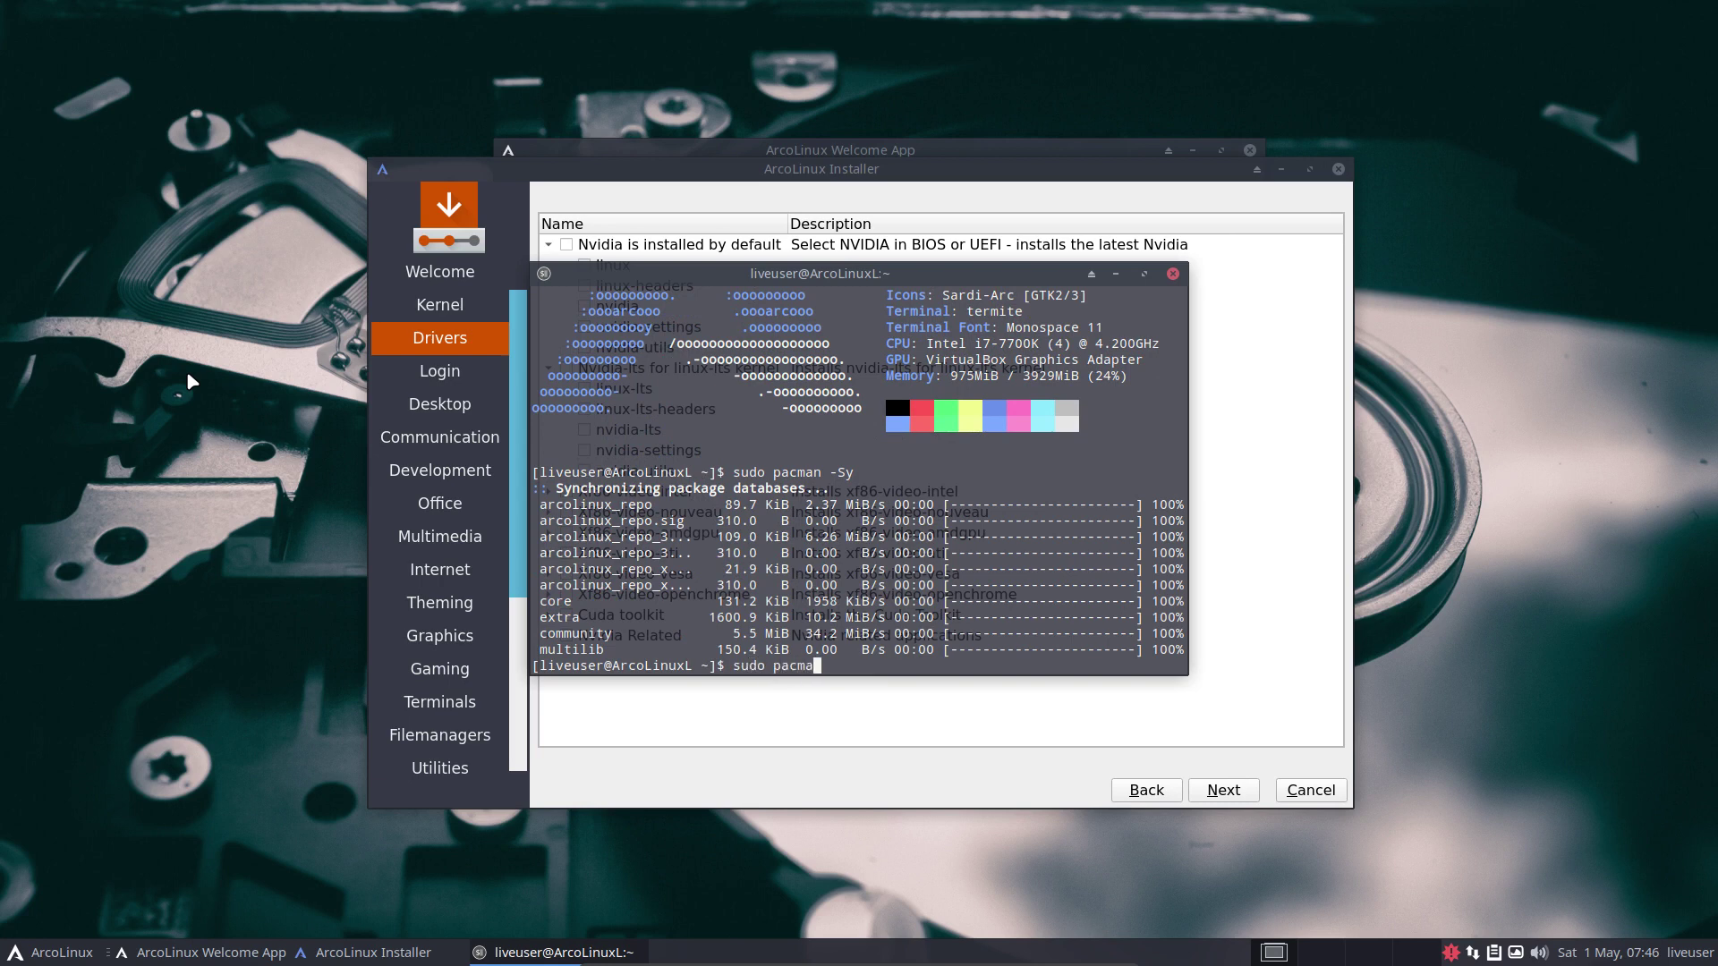
pyautogui.write('n -R xf86-video-')
pyautogui.press('Tab')
pyautogui.press('Tab')
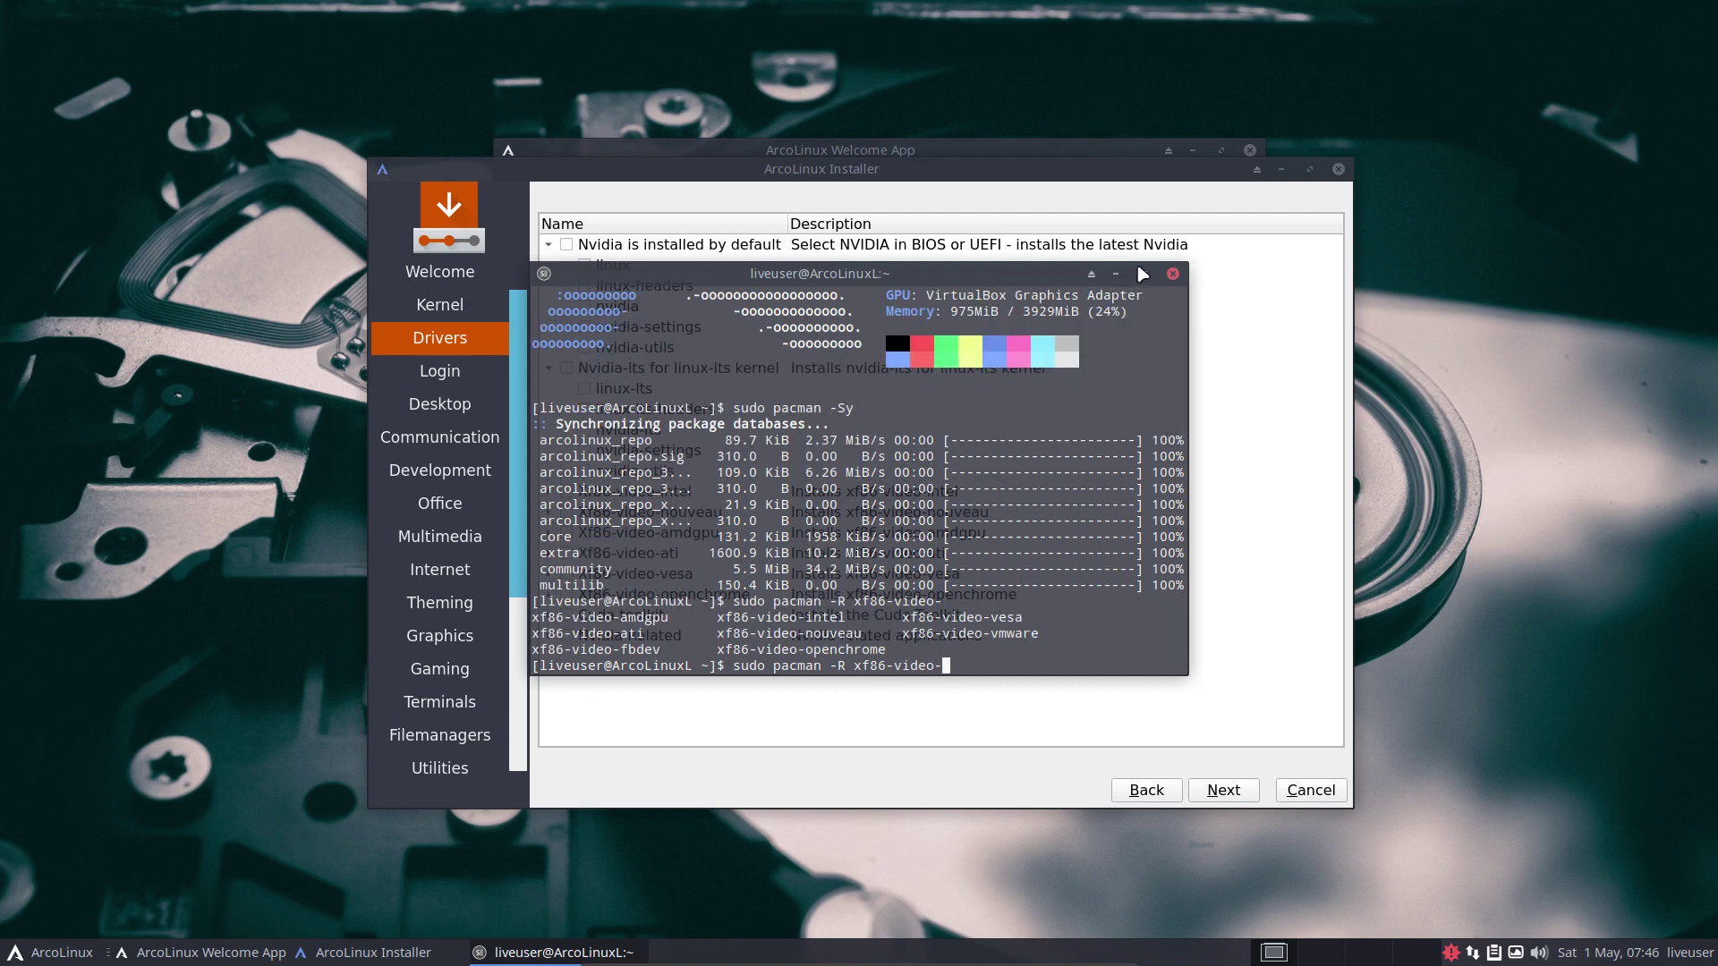
pyautogui.click(1173, 274)
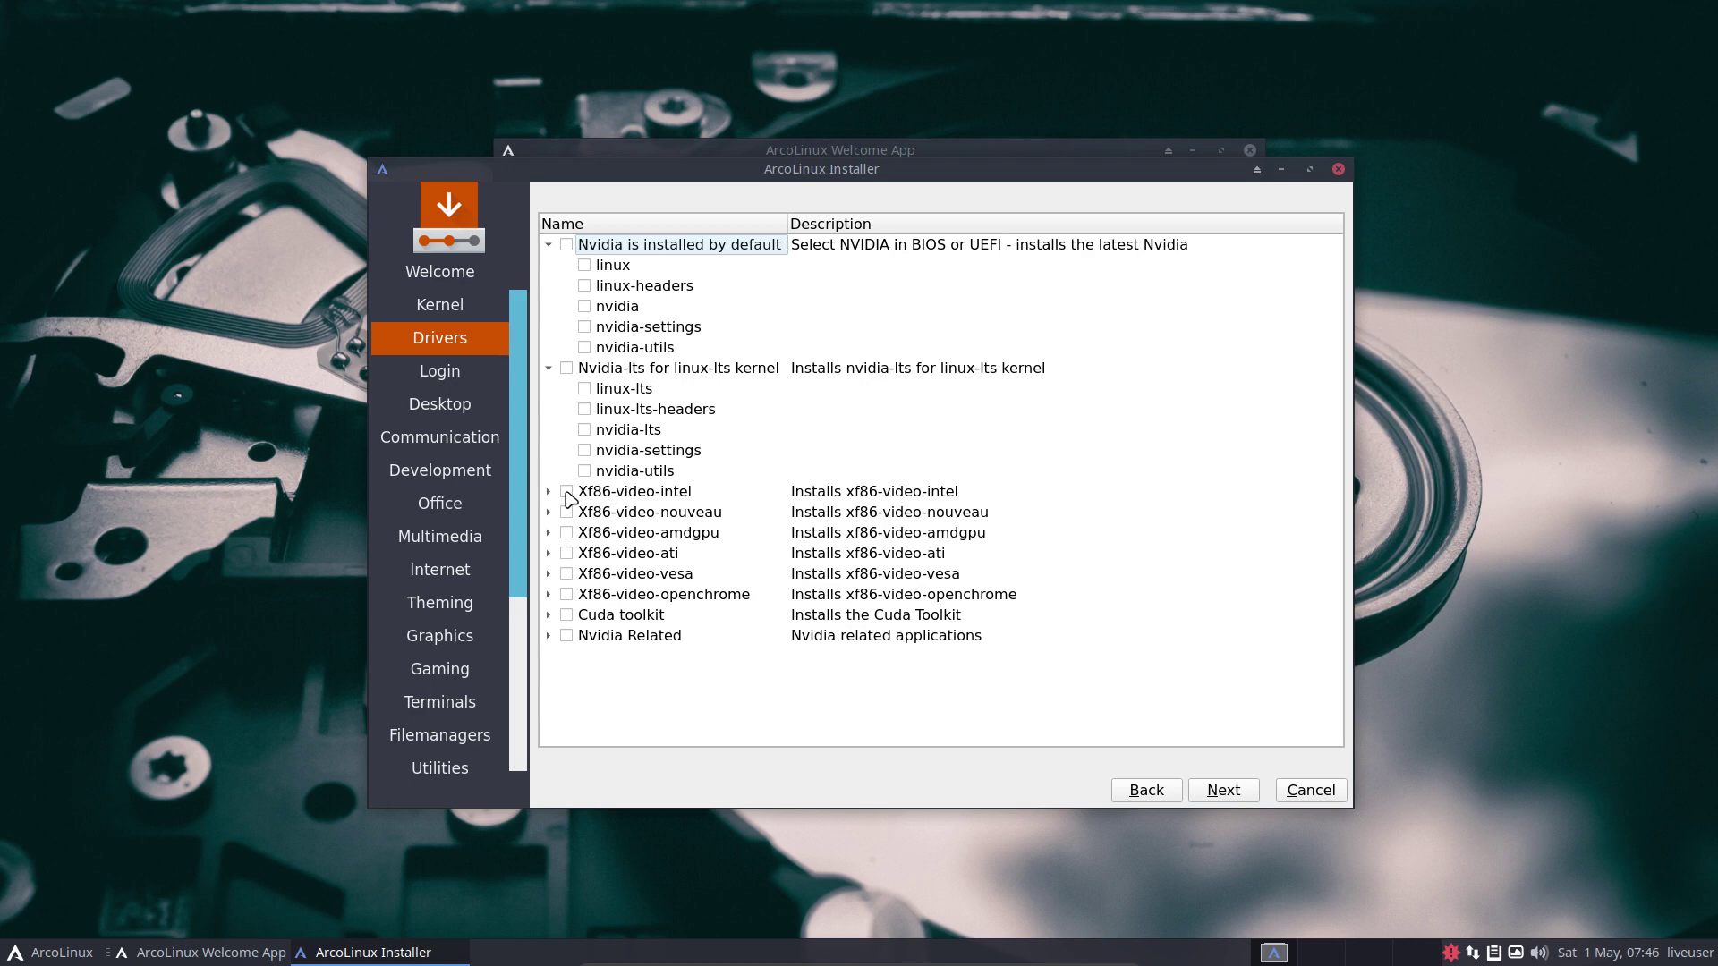
pyautogui.click(567, 492)
pyautogui.click(567, 492)
# Move on to the Login page and tick the arcolinux-sddm-materia-git theme under Sddm.
pyautogui.click(1224, 791)
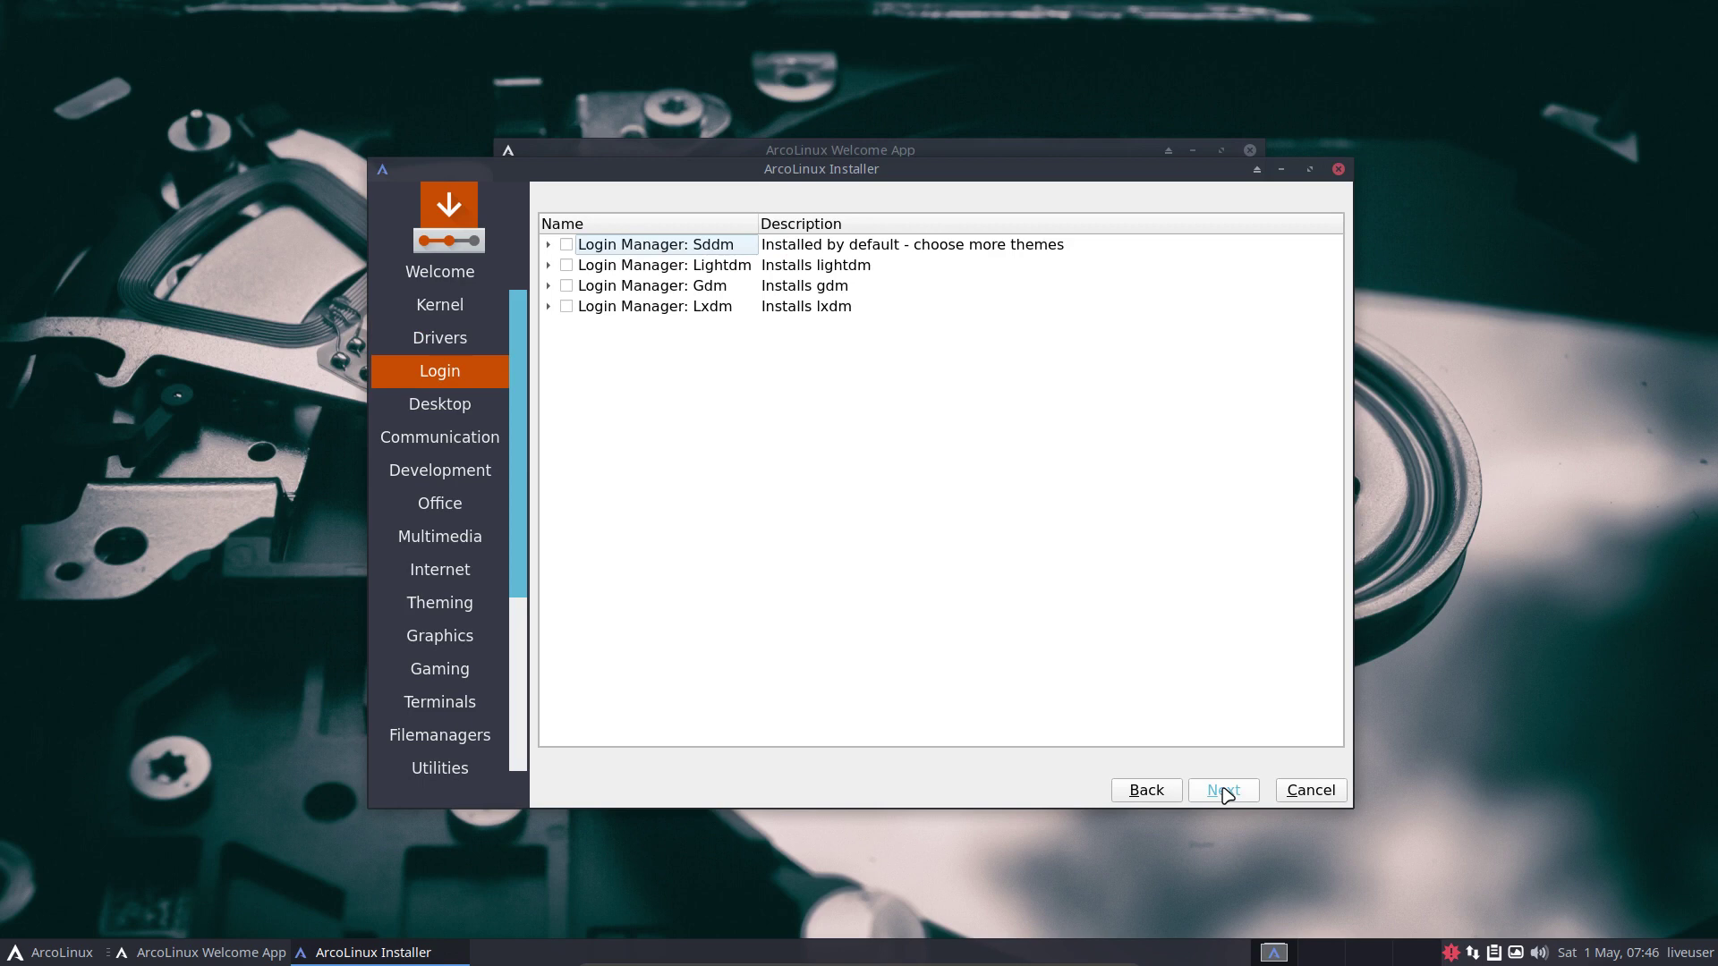
pyautogui.click(13, 956)
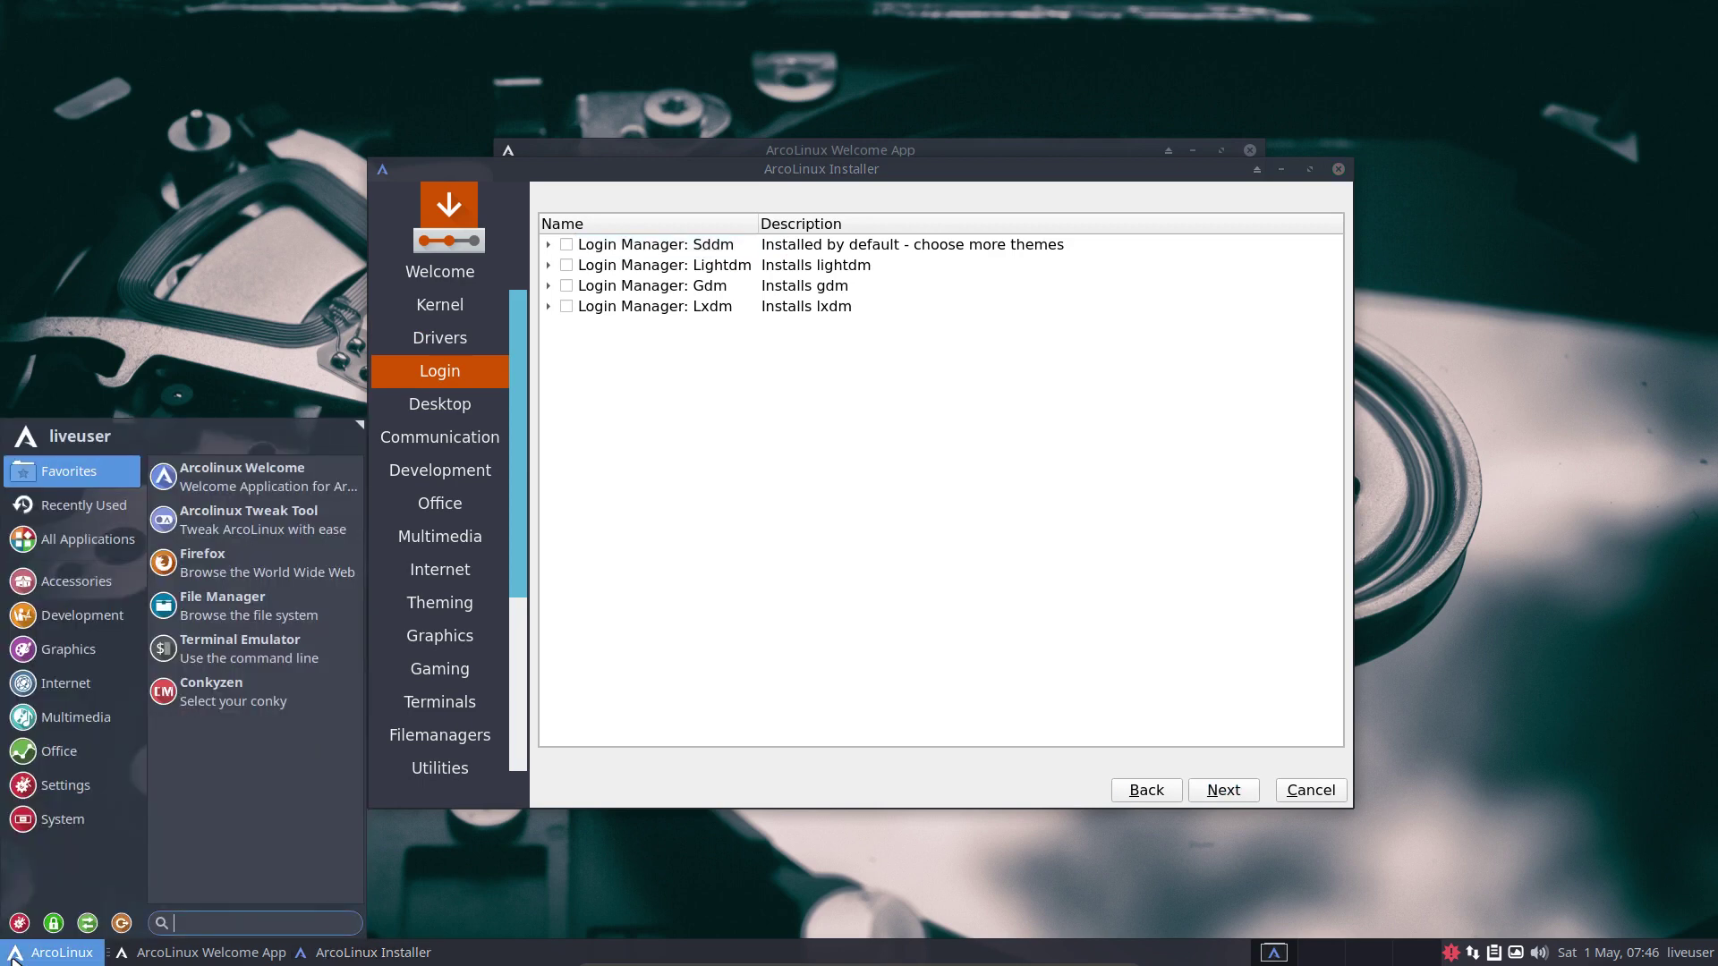
pyautogui.click(770, 581)
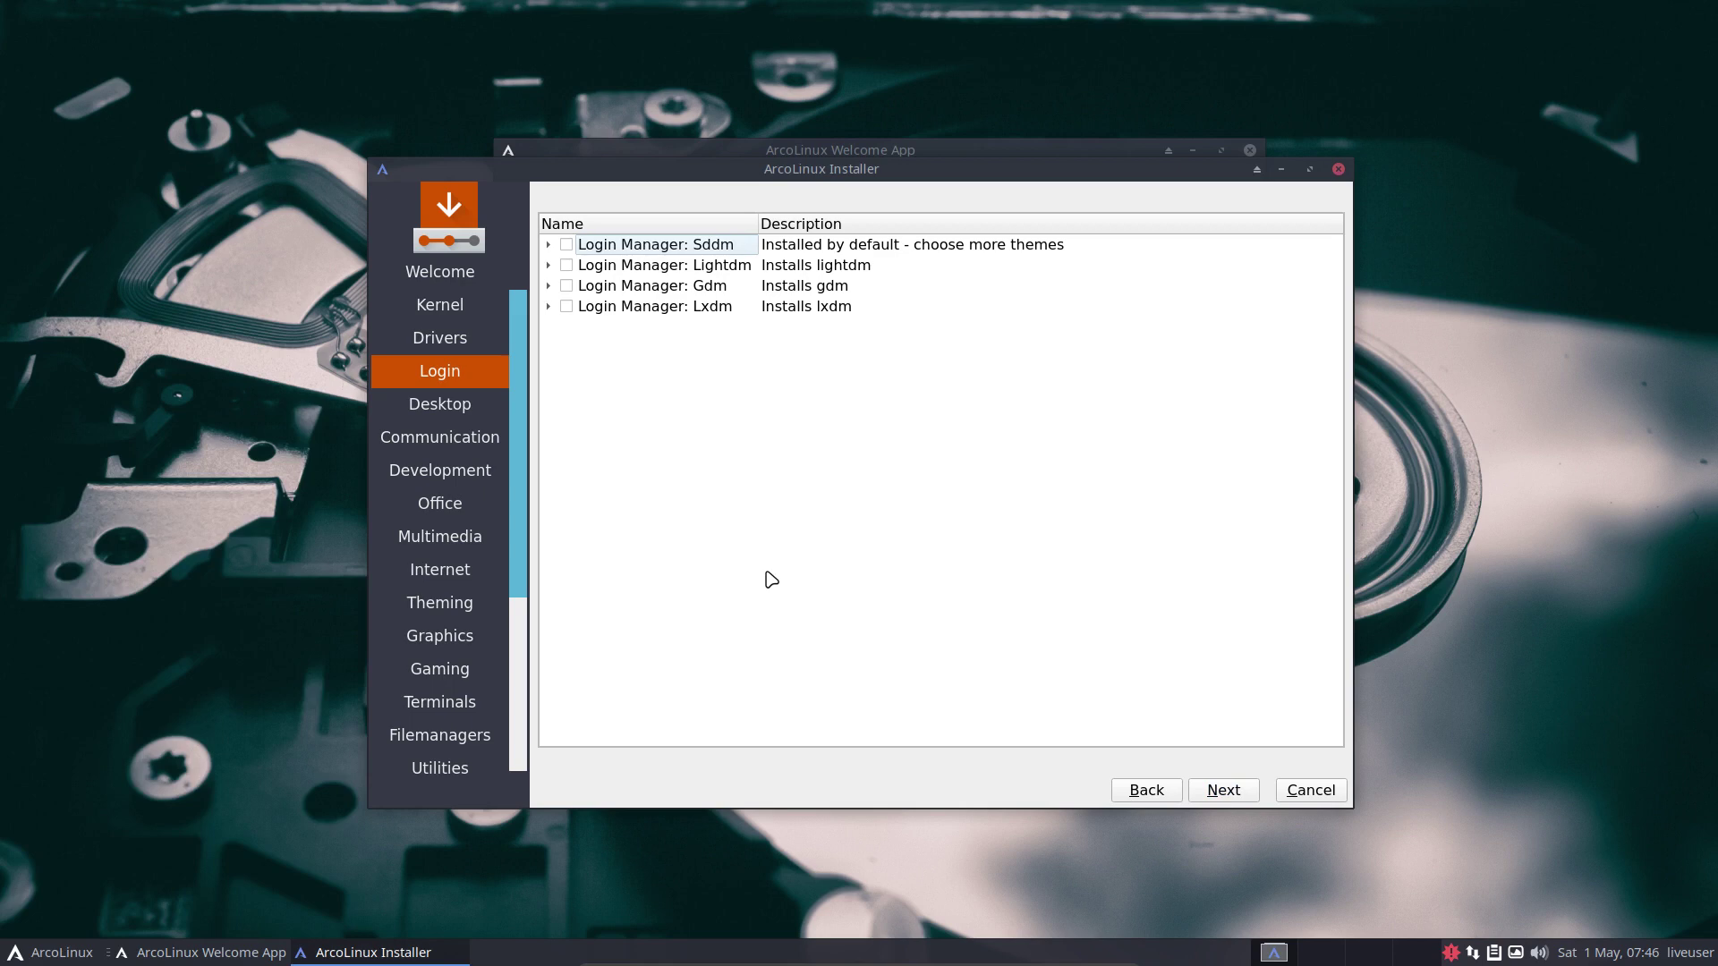
pyautogui.click(547, 245)
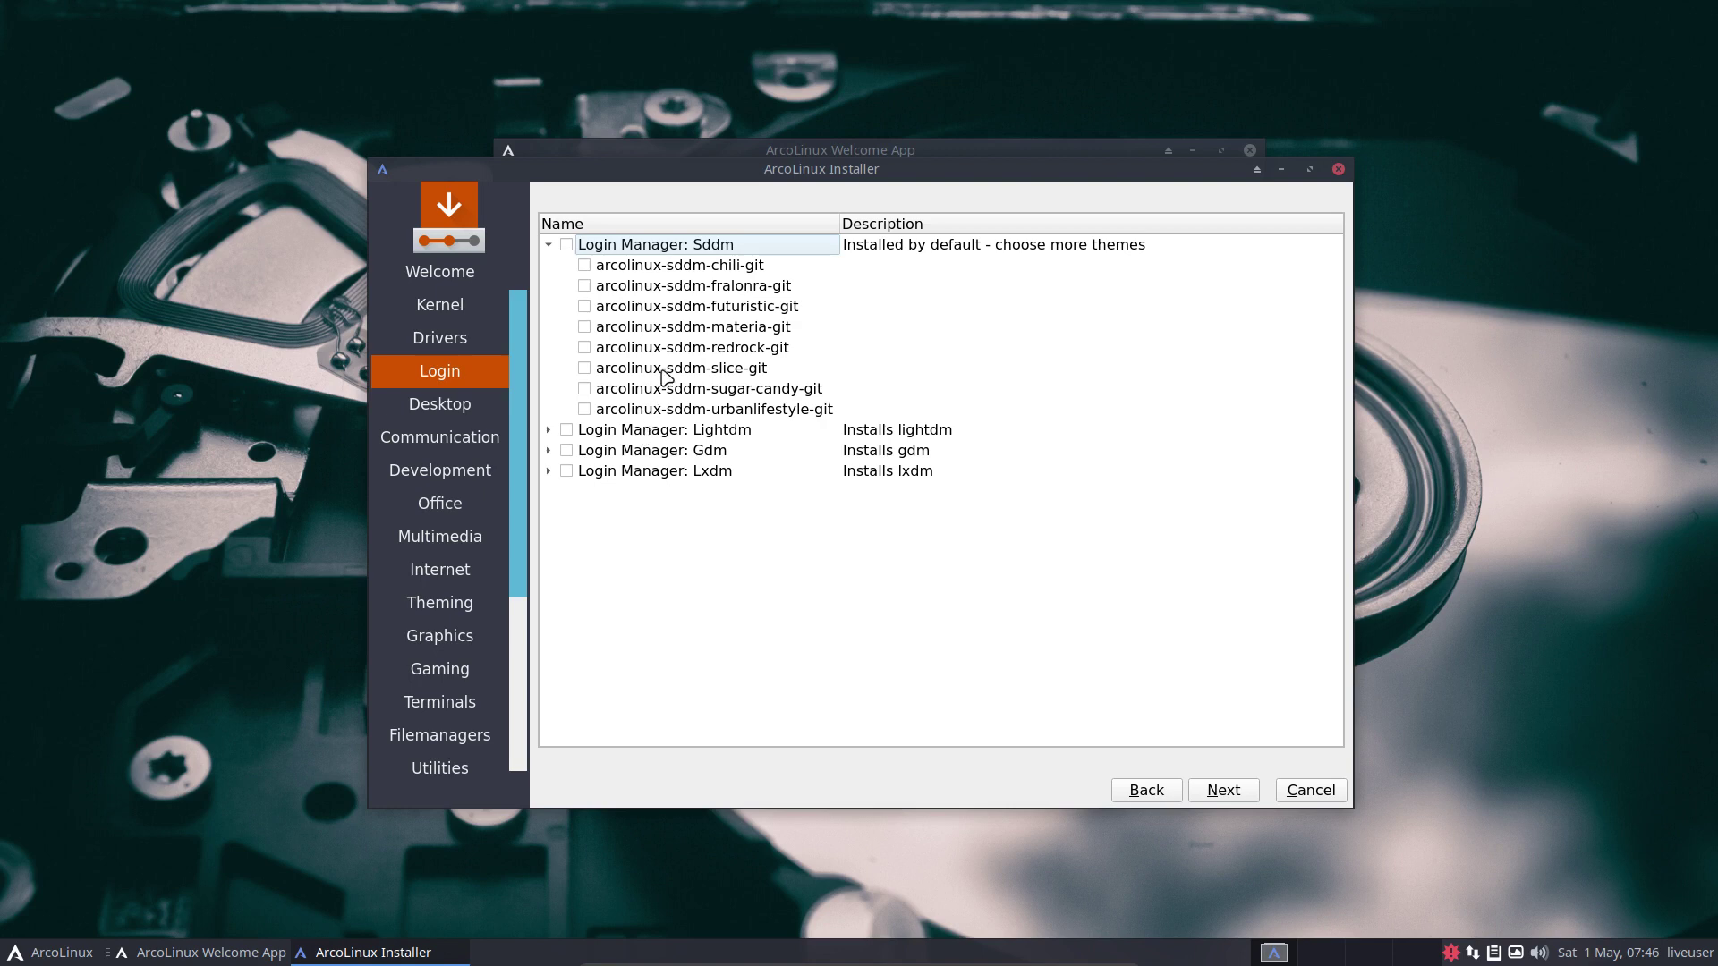
pyautogui.click(584, 328)
# Inspect the Lightdm group, then confirm the login manager choices.
pyautogui.click(549, 431)
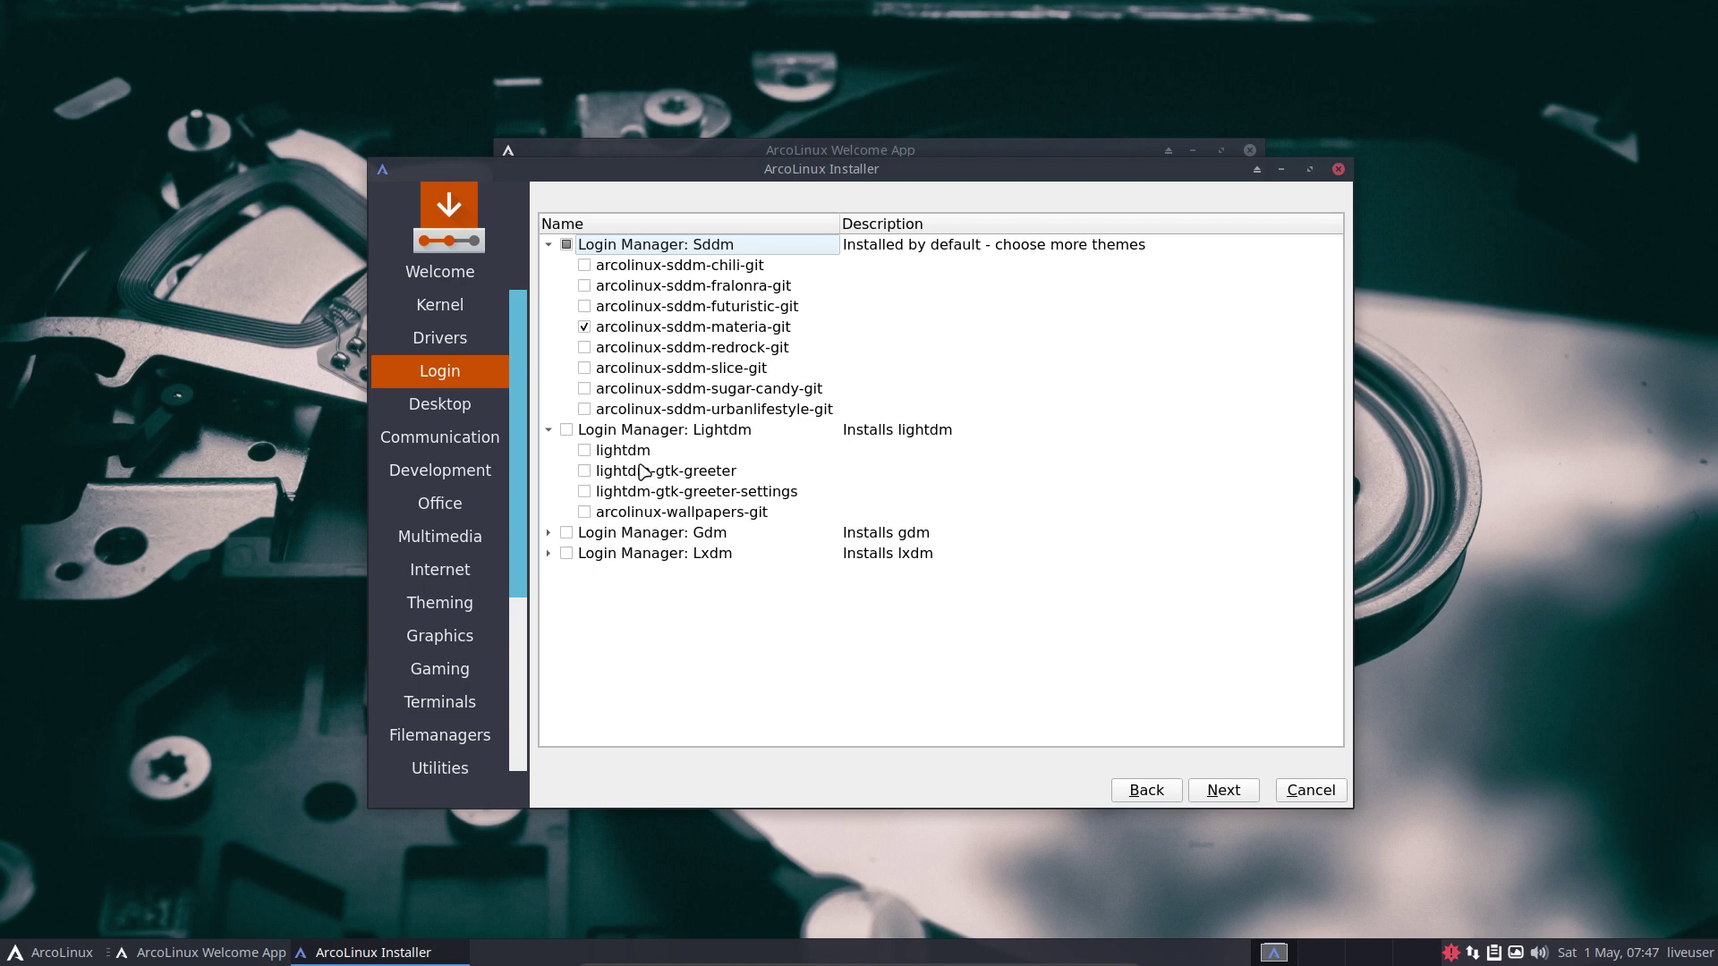
pyautogui.click(548, 430)
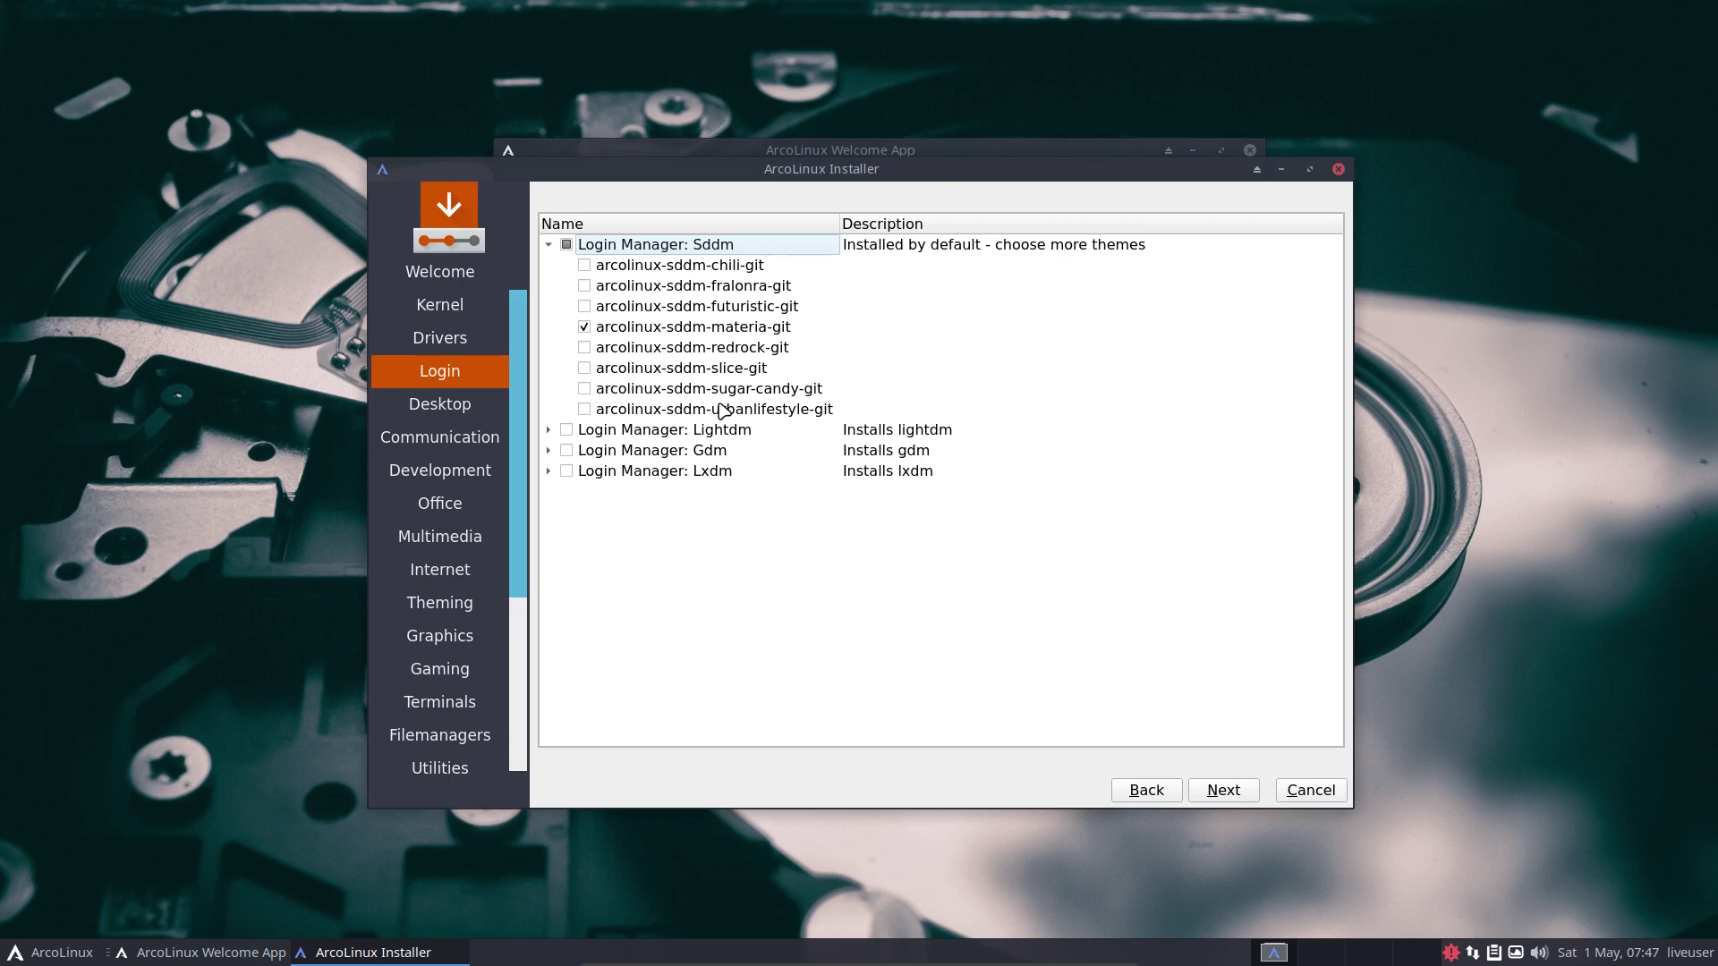
pyautogui.click(1219, 790)
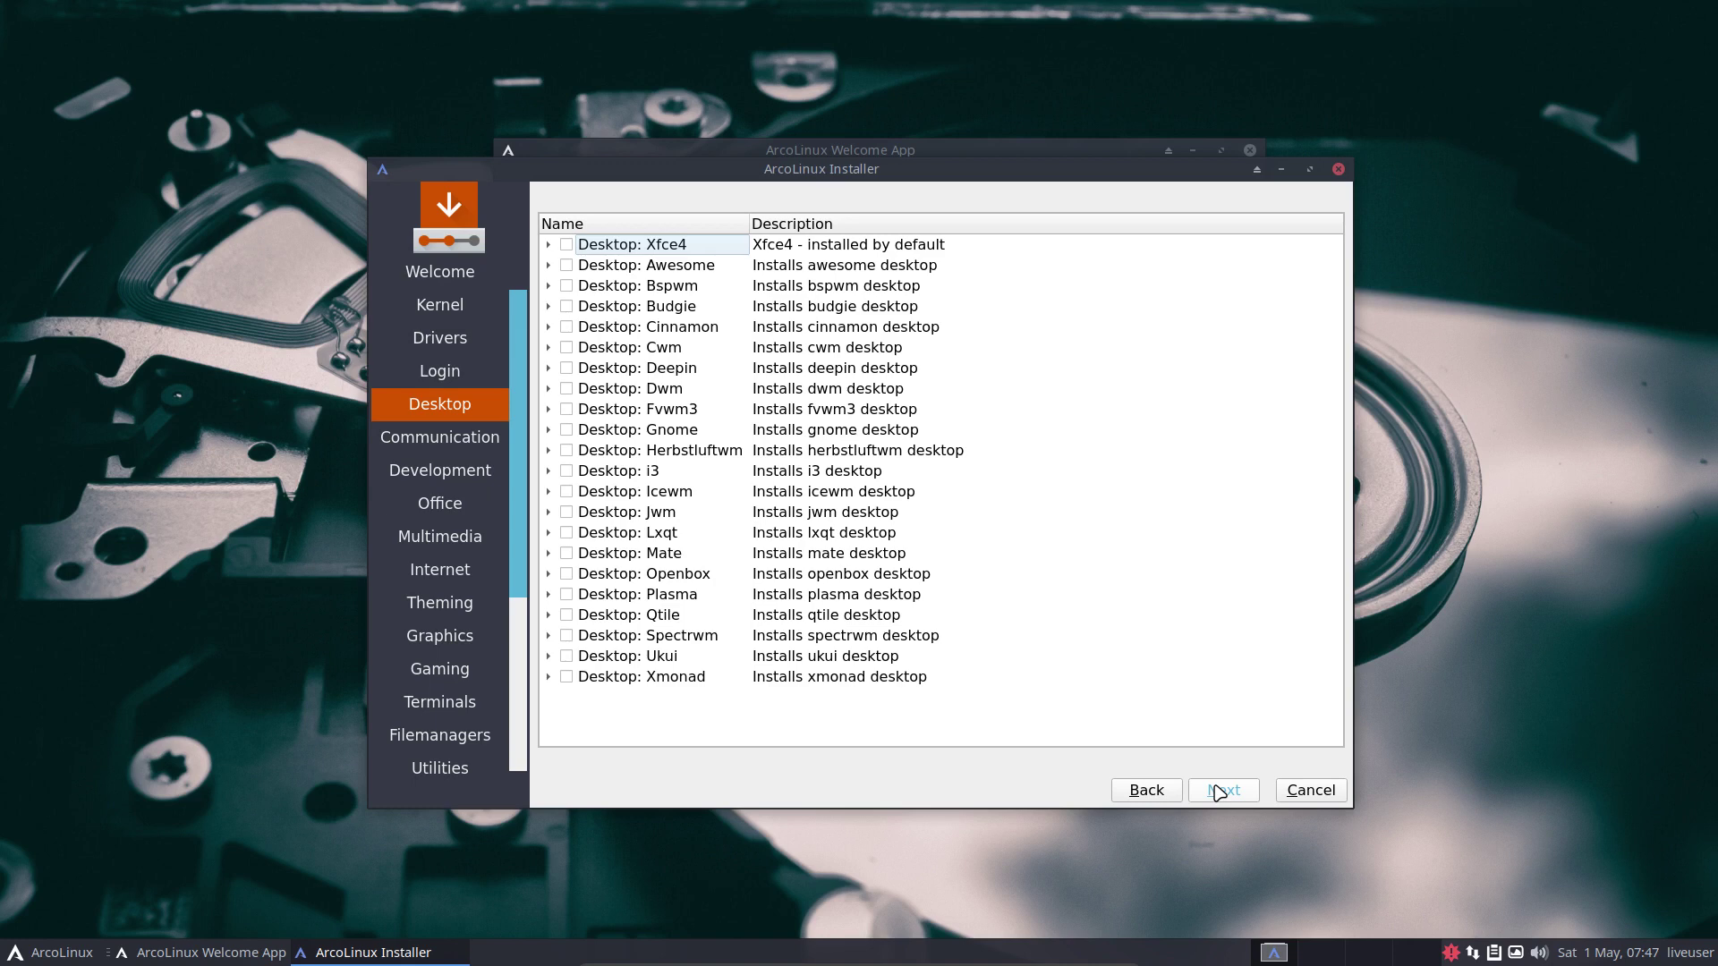
# Inspect the Xfce4 package list, then tick the i3 desktop for installation.
pyautogui.click(549, 244)
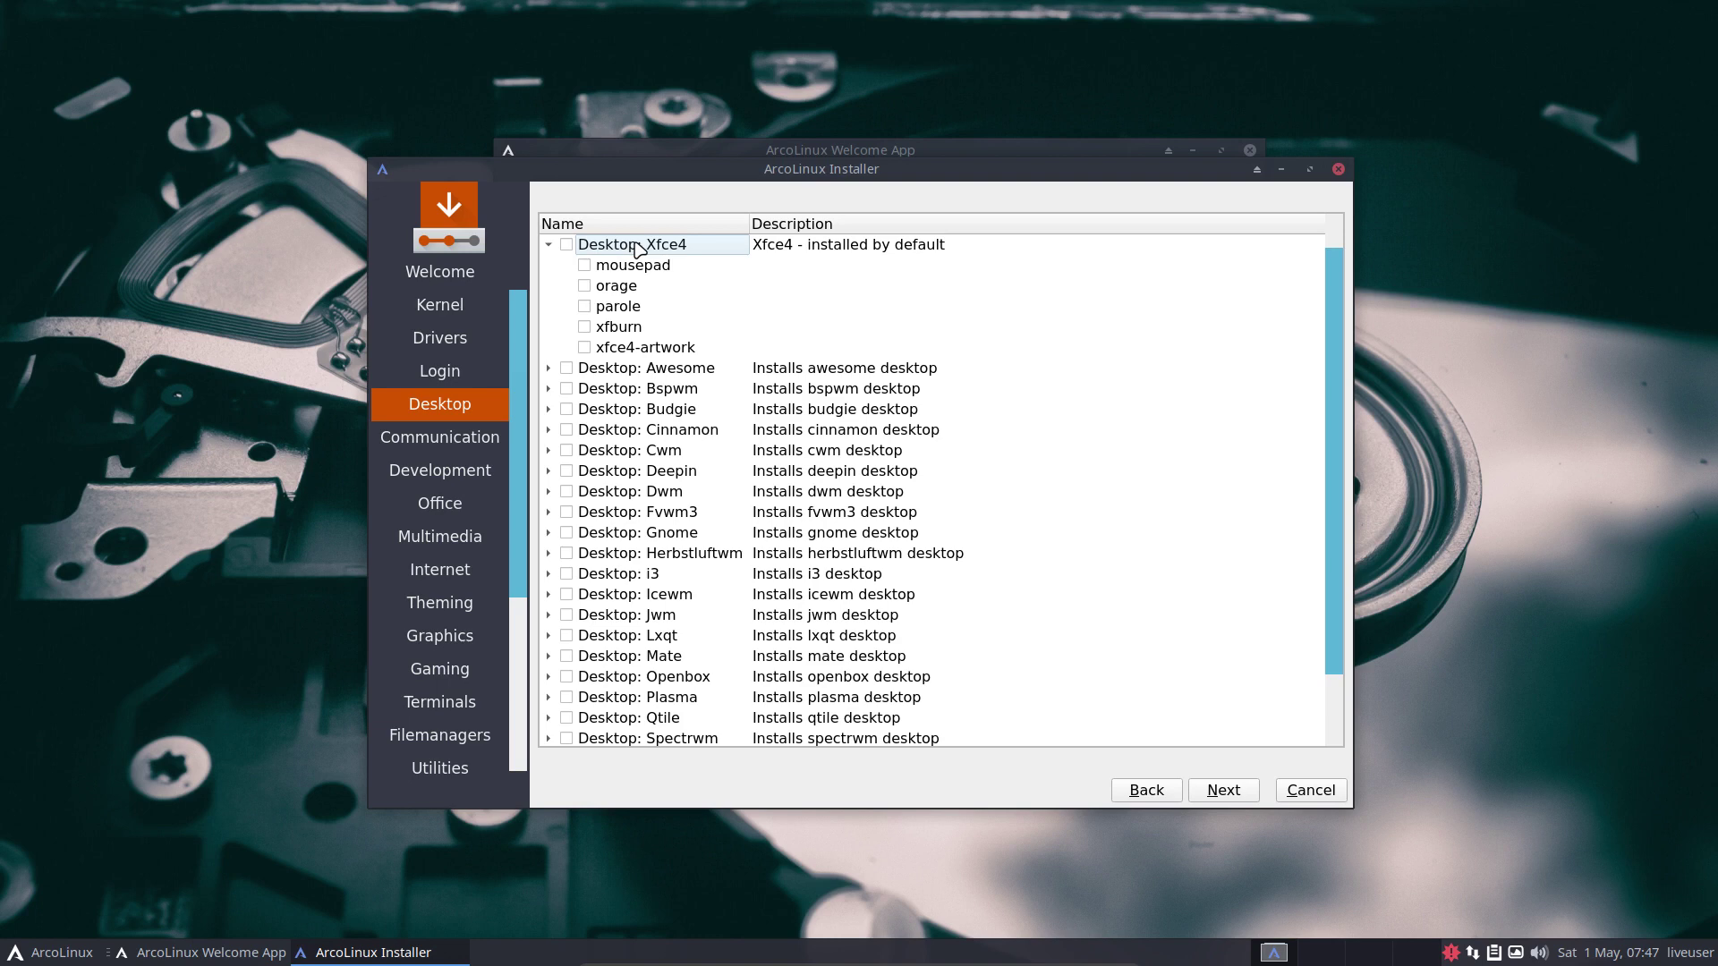
pyautogui.click(40, 951)
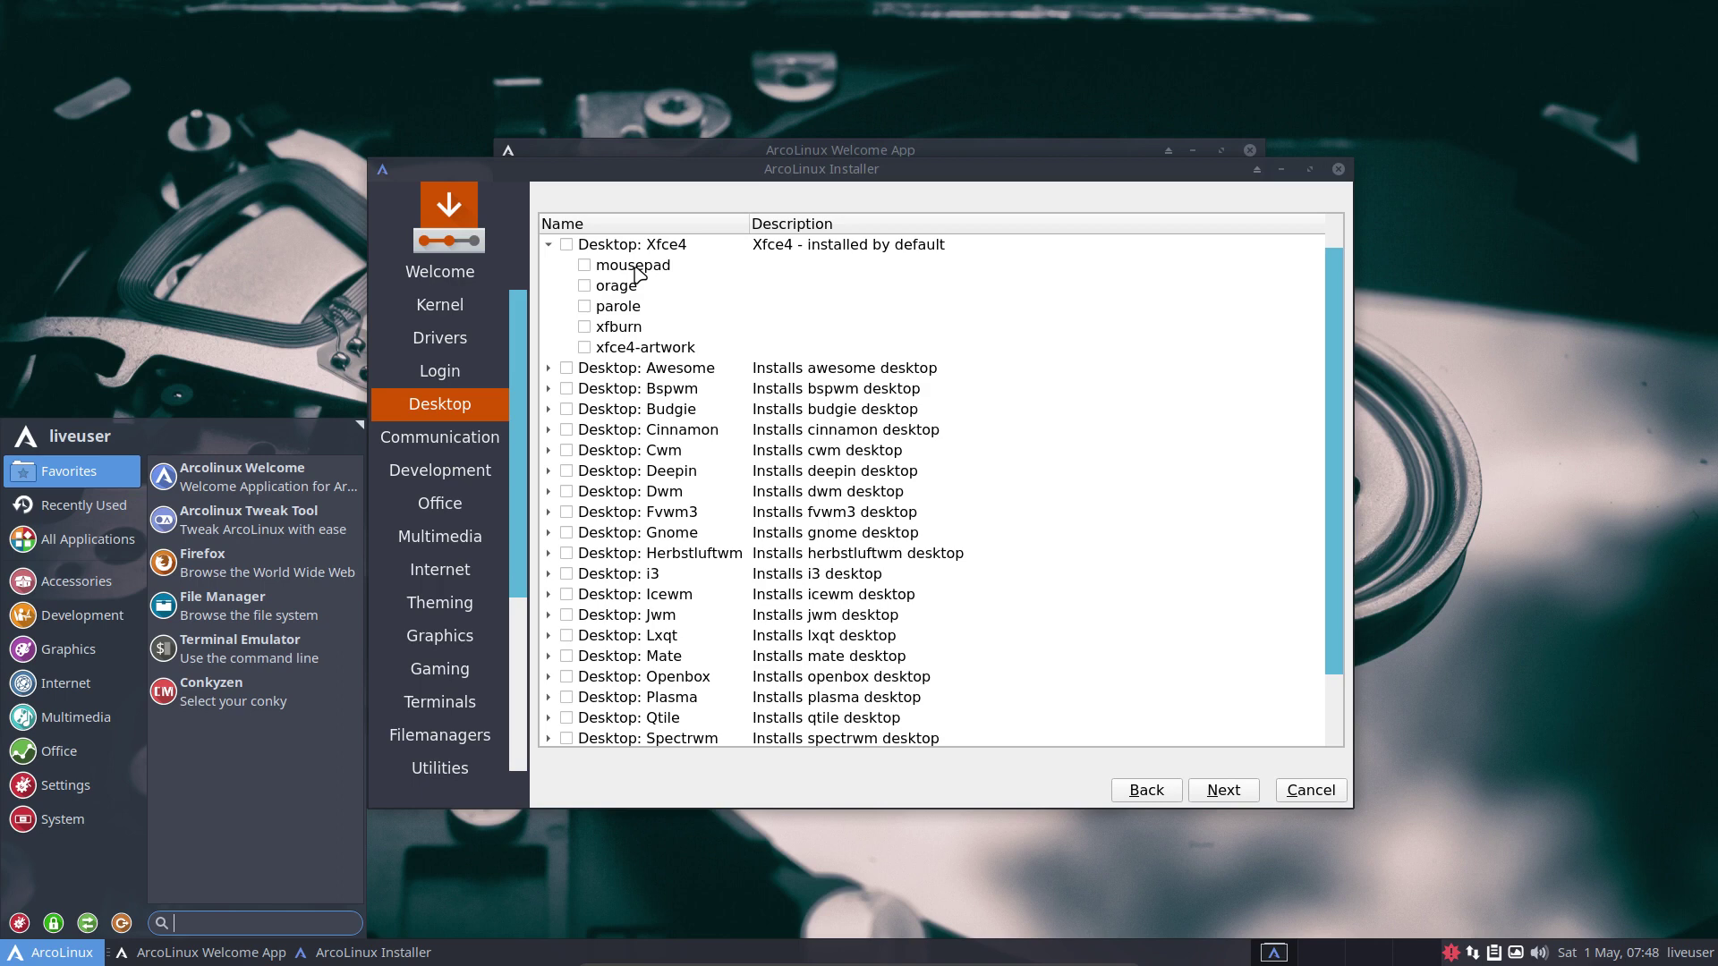
pyautogui.click(548, 244)
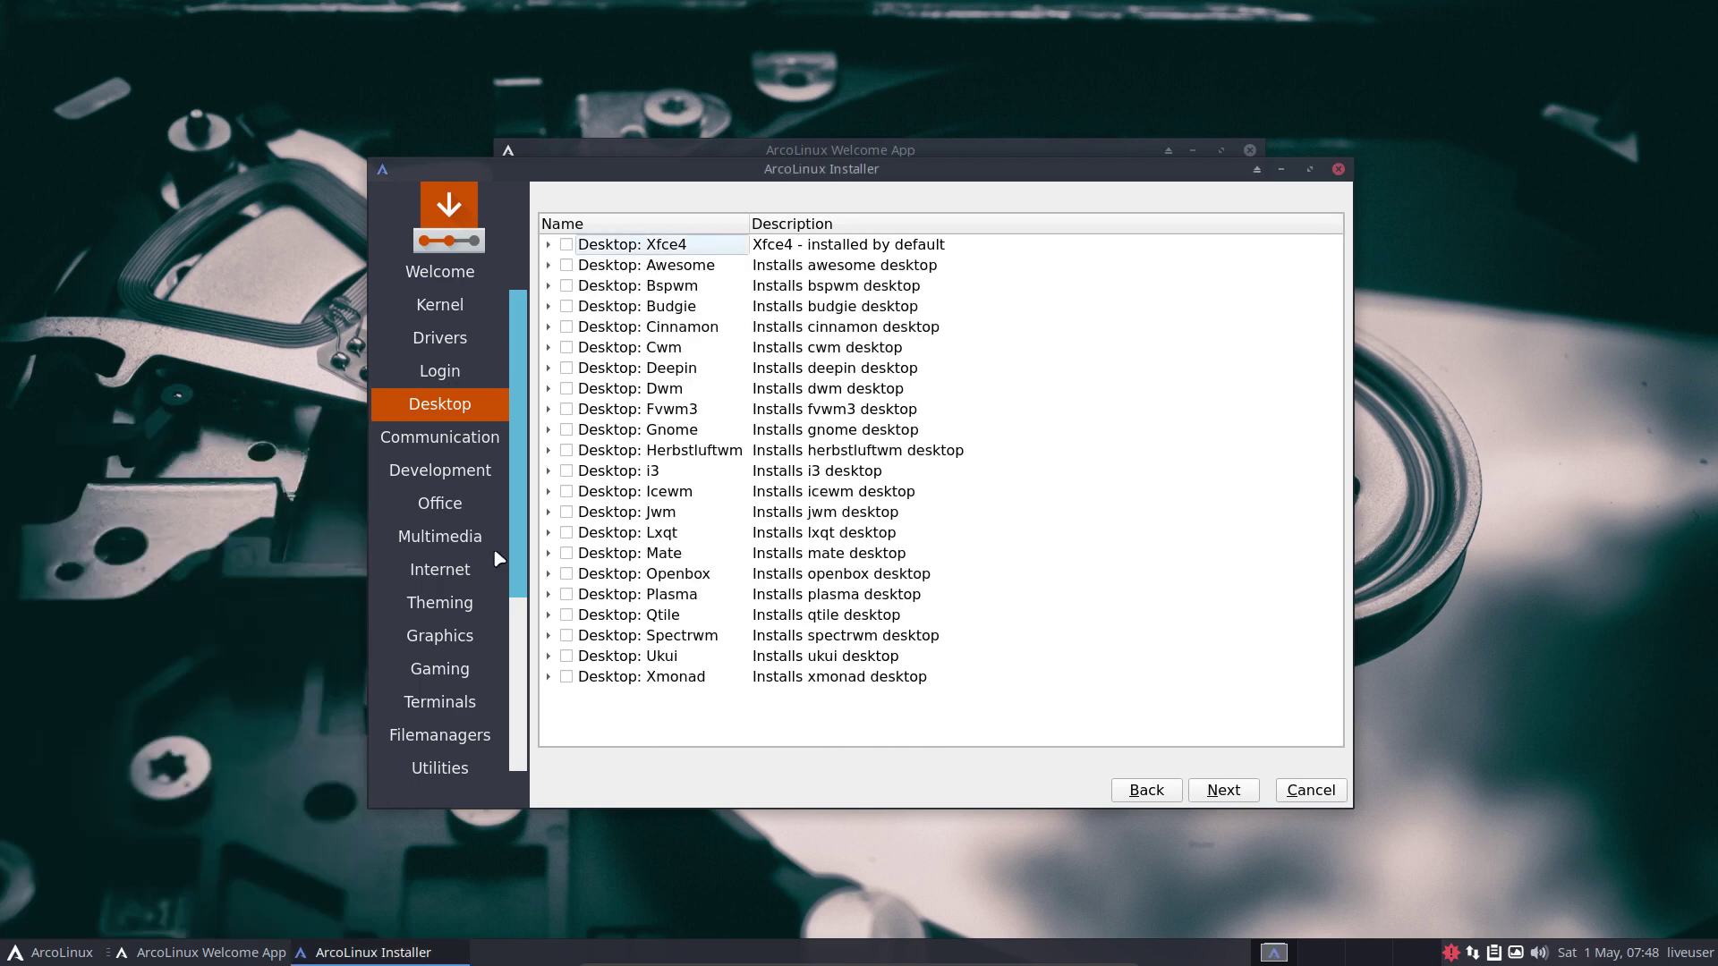
pyautogui.click(71, 955)
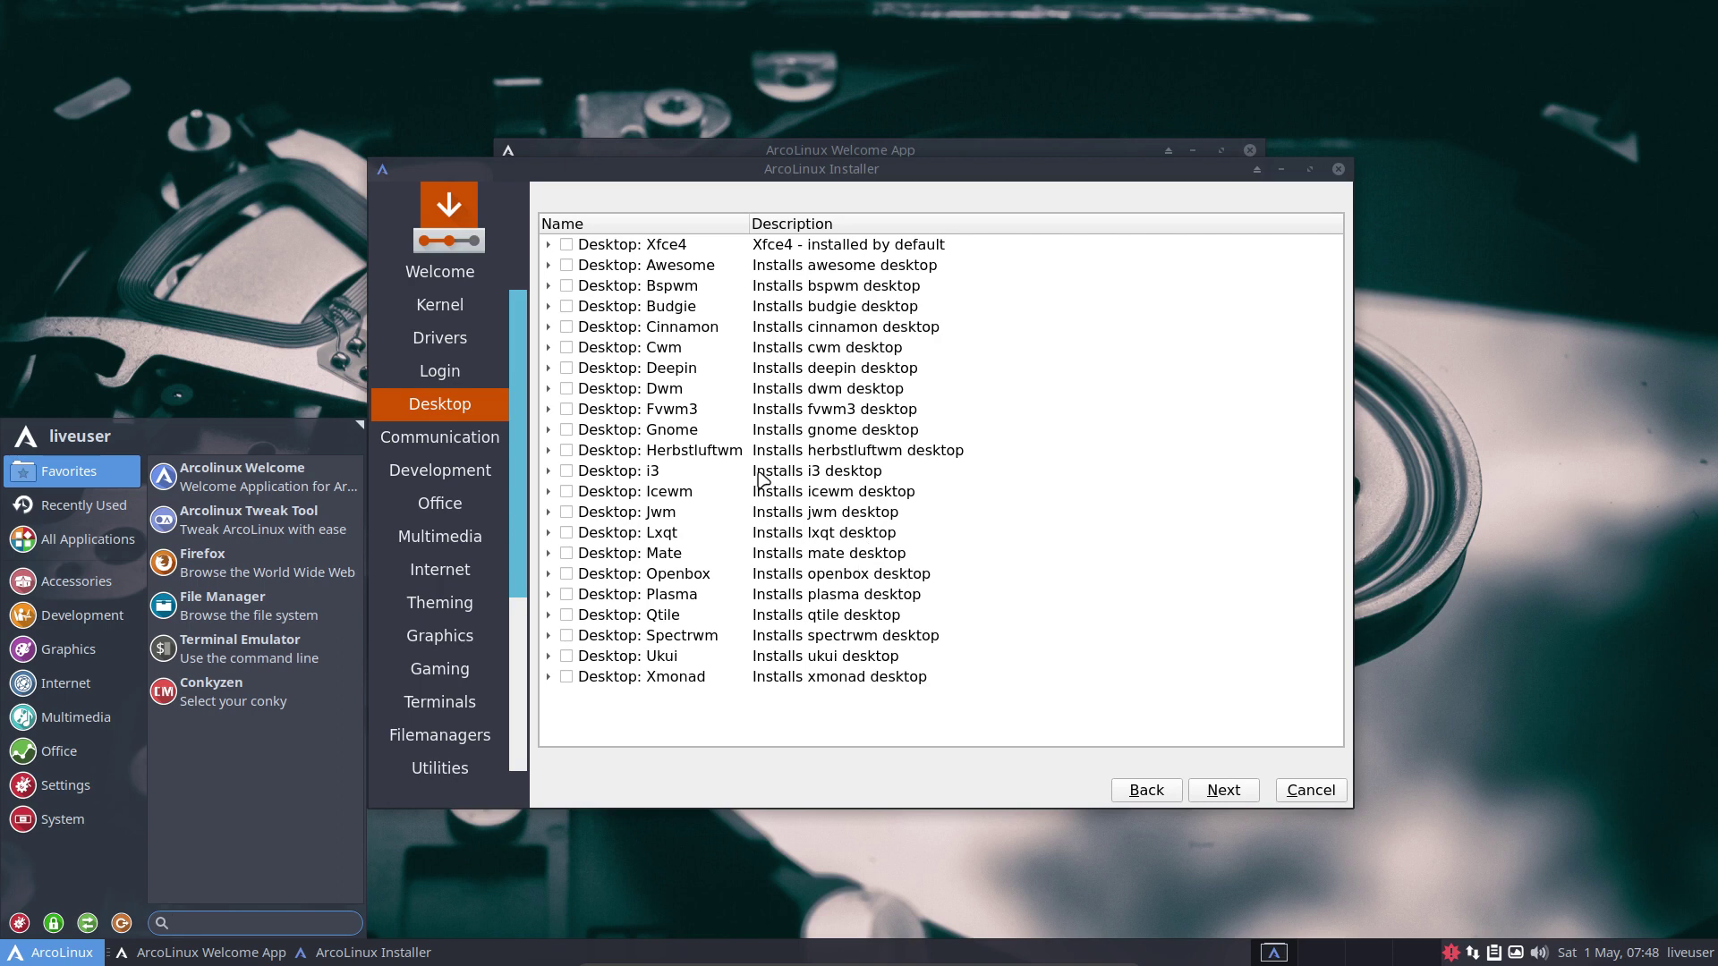
pyautogui.click(566, 471)
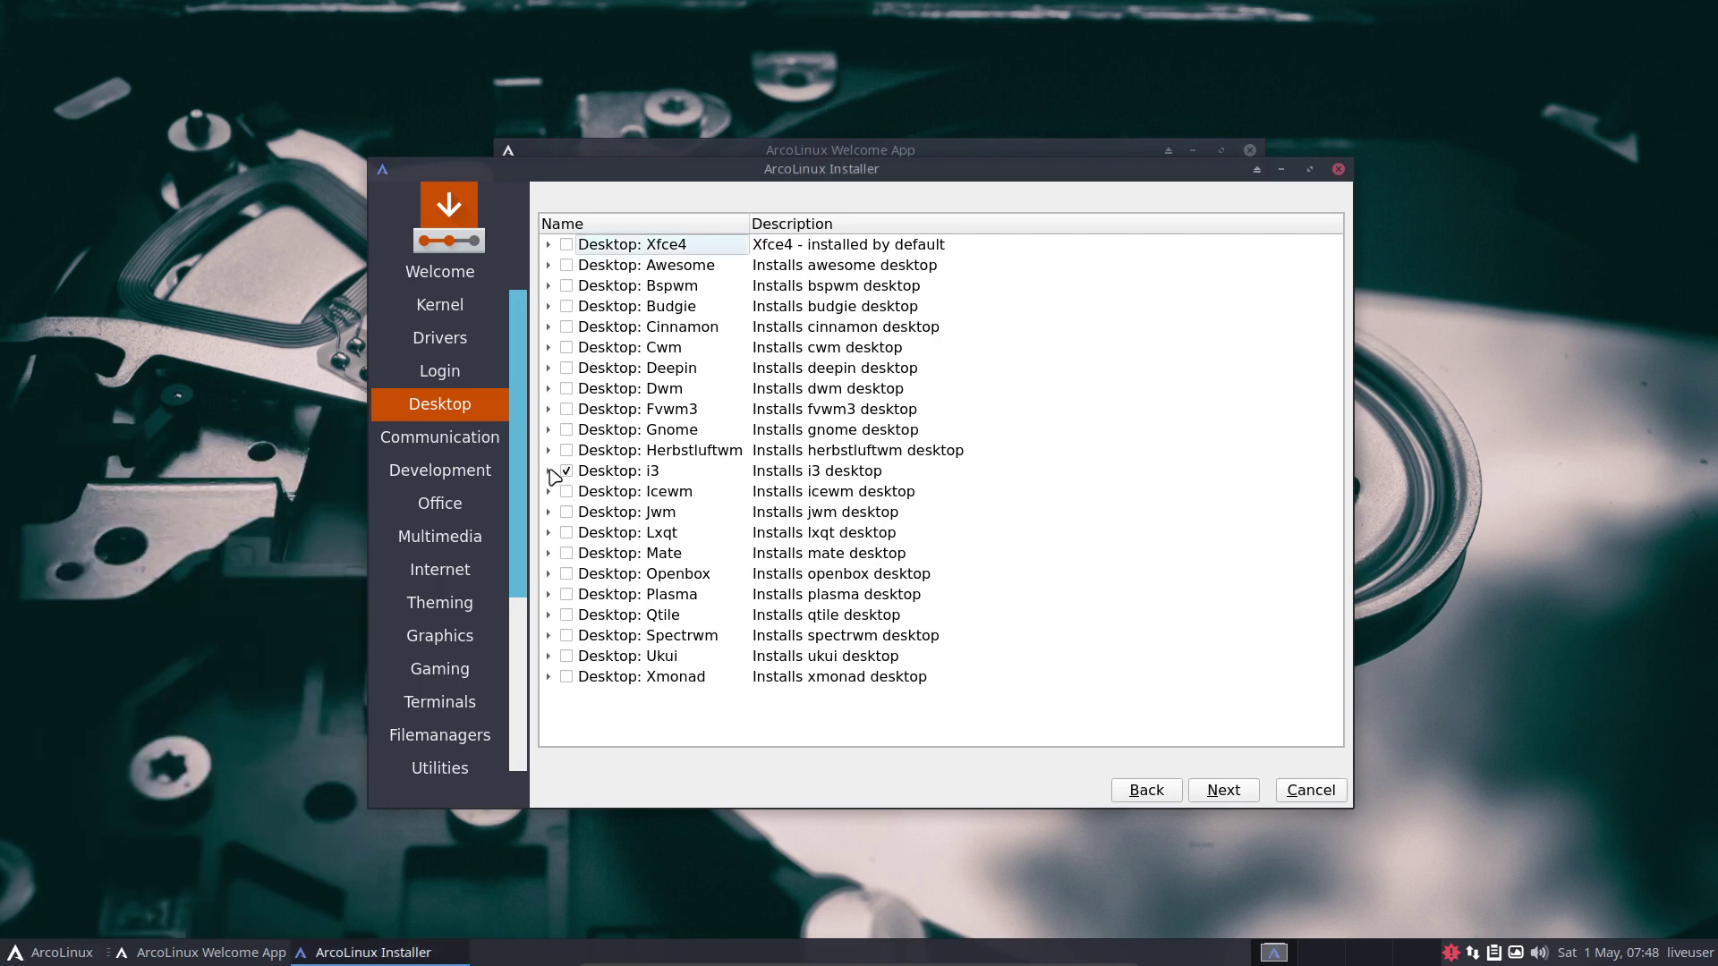
# Expand i3, toggle polybar off and back on, then untick and collapse i3.
pyautogui.click(549, 471)
pyautogui.scroll(-4, 702, 561)
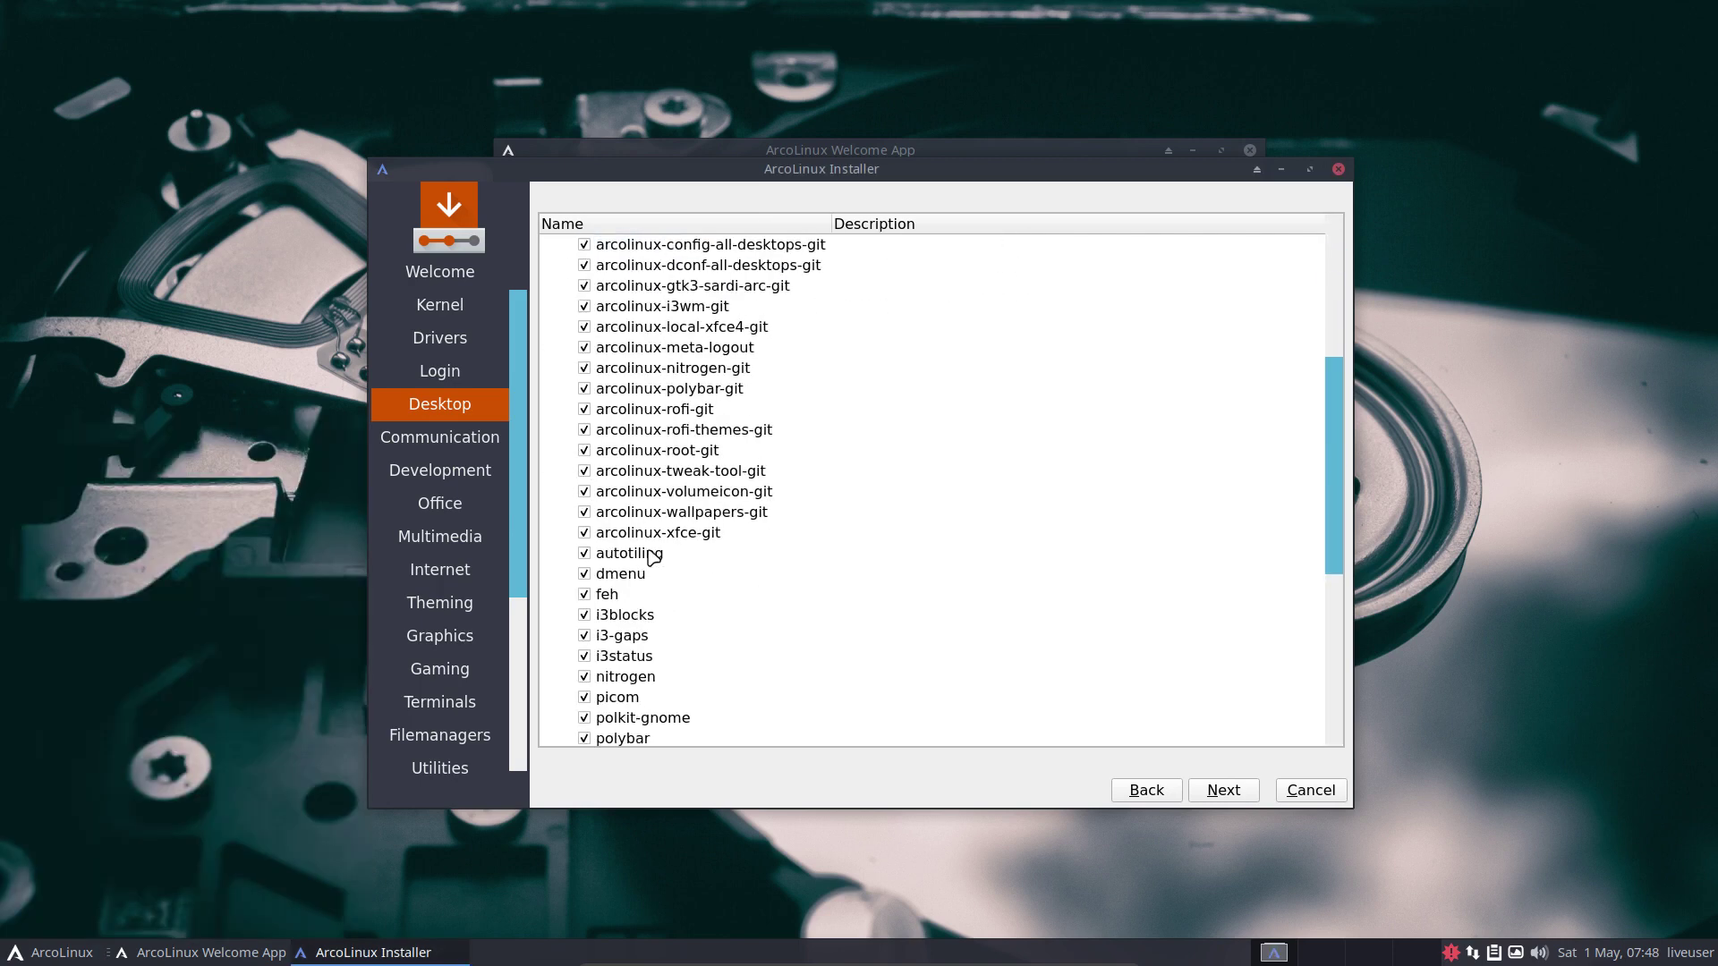
pyautogui.scroll(-1, 738, 564)
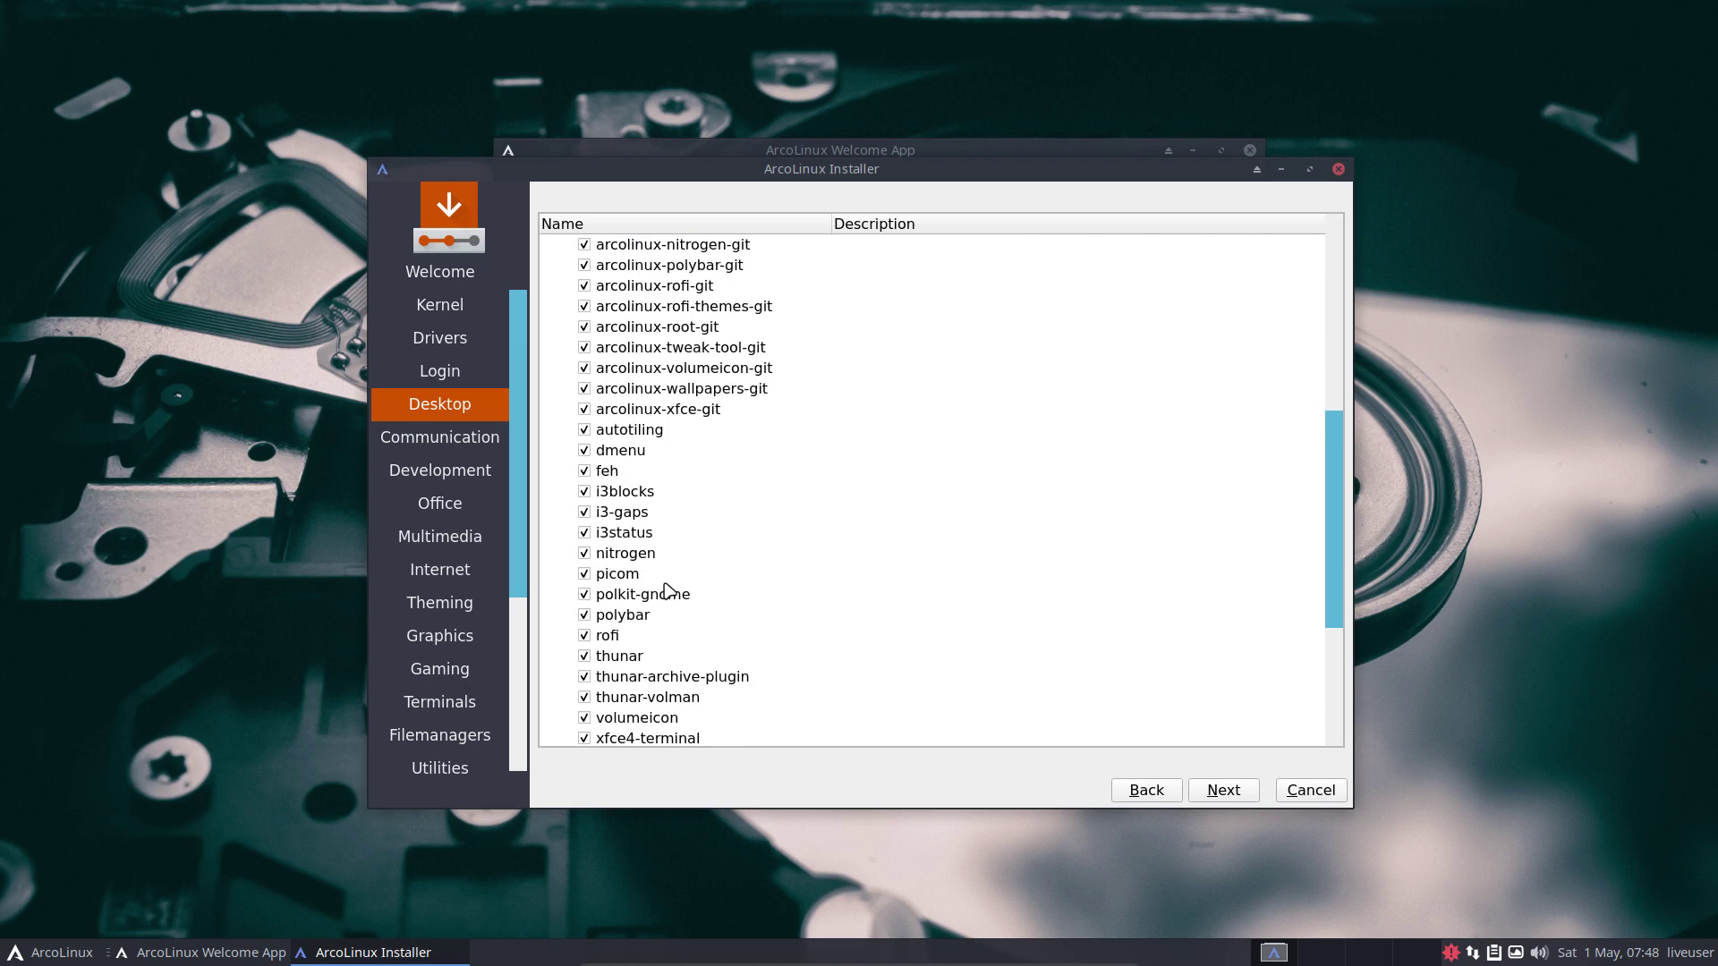
pyautogui.scroll(-1, 667, 591)
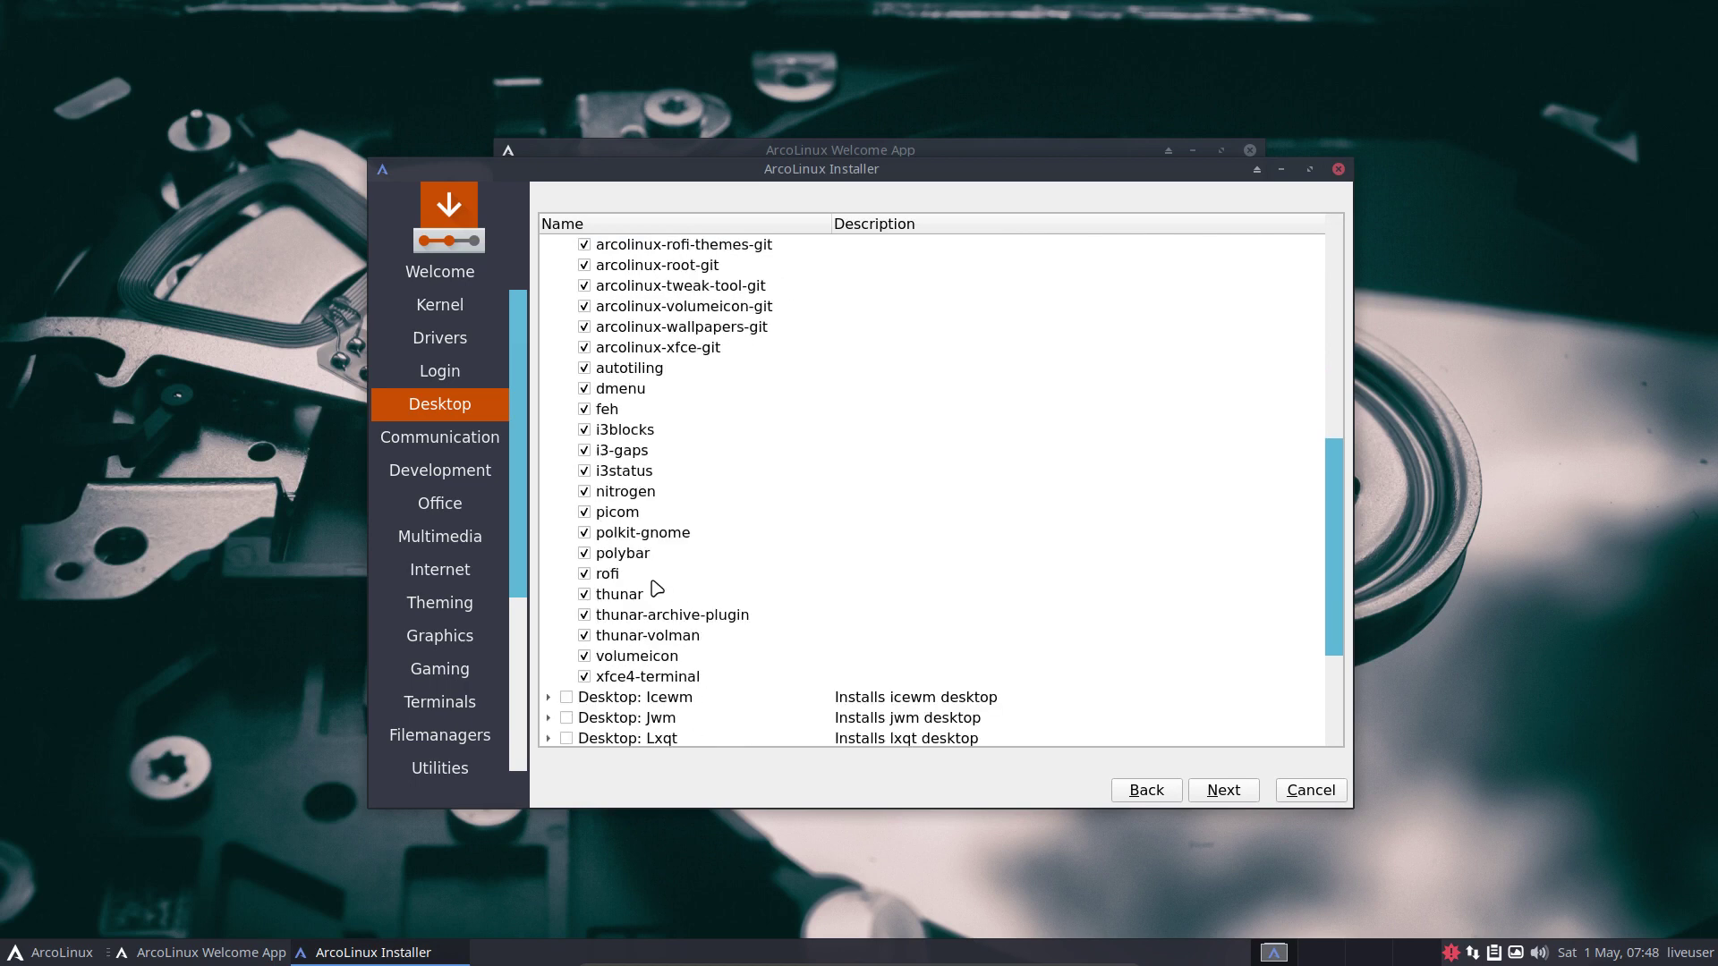
pyautogui.click(585, 553)
pyautogui.click(584, 553)
pyautogui.scroll(6, 741, 604)
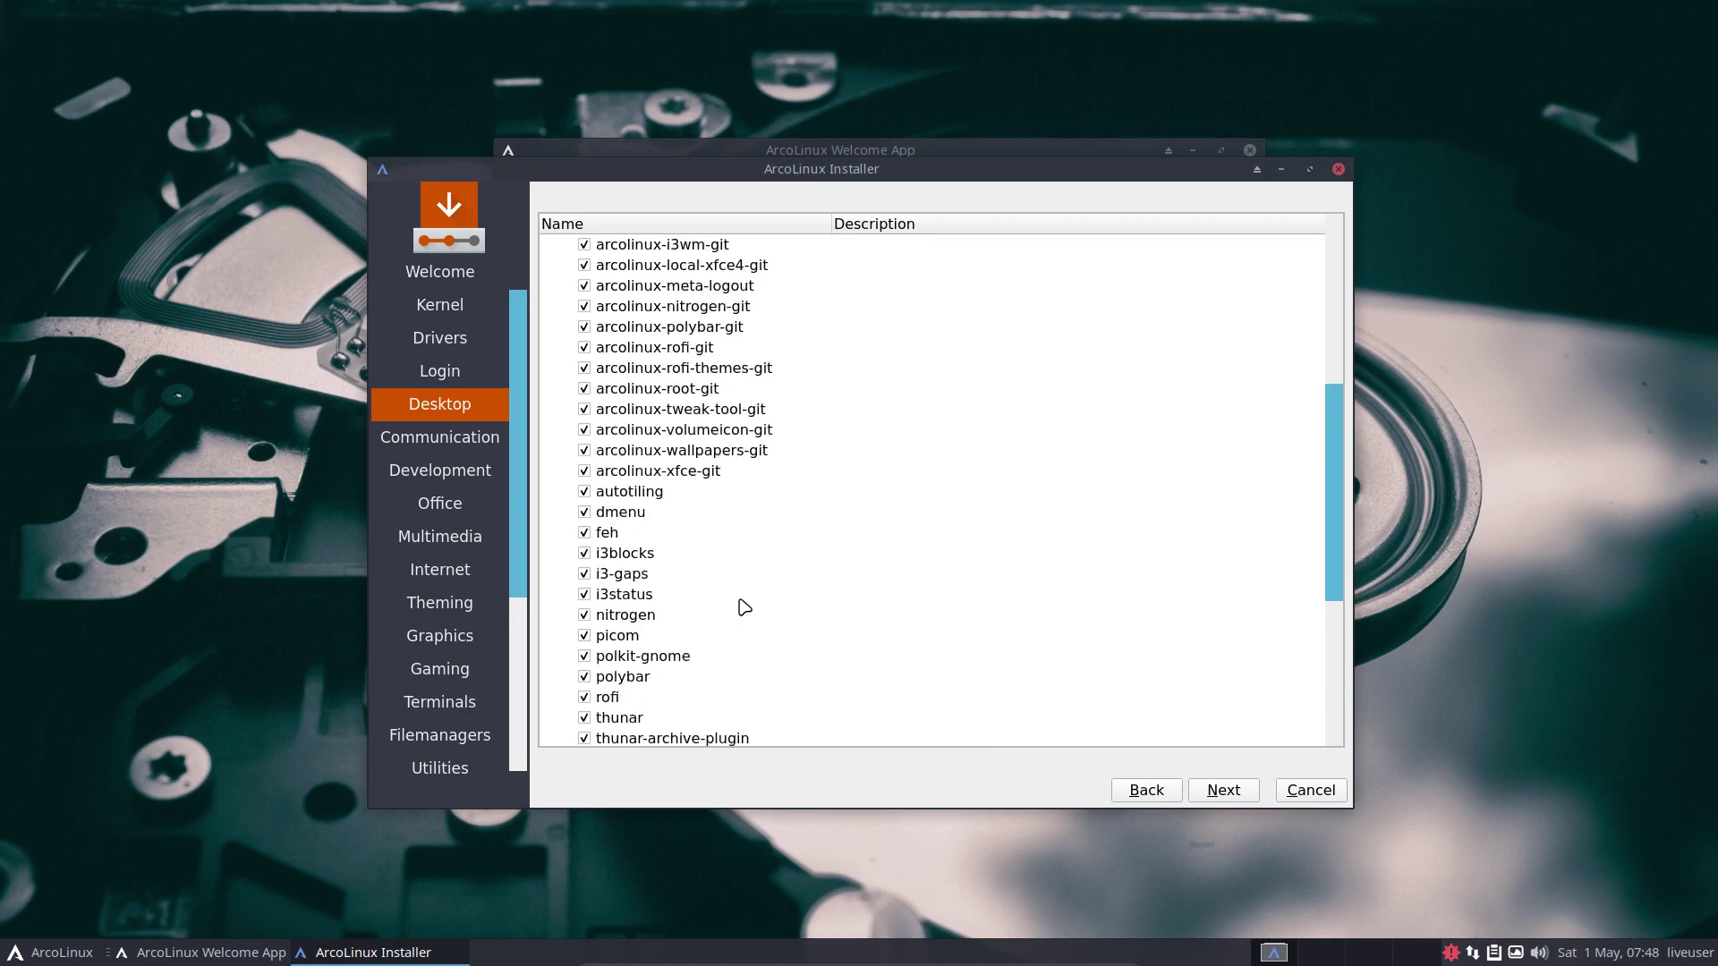
pyautogui.scroll(1, 741, 605)
pyautogui.click(567, 470)
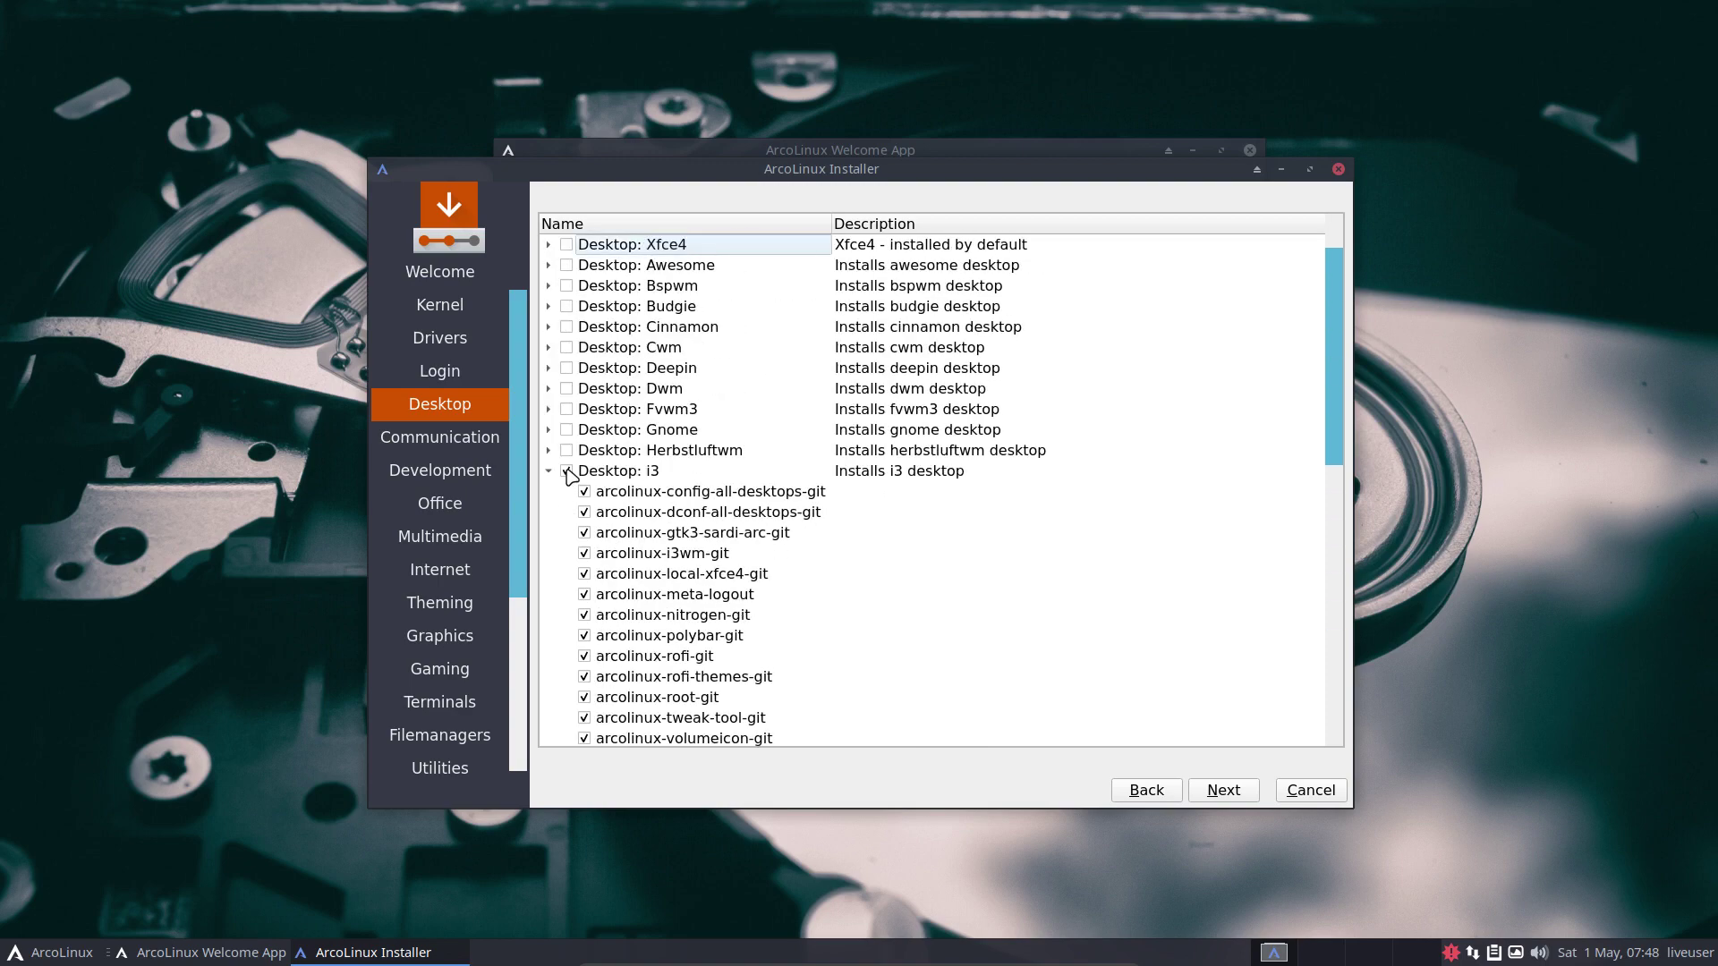
pyautogui.click(548, 472)
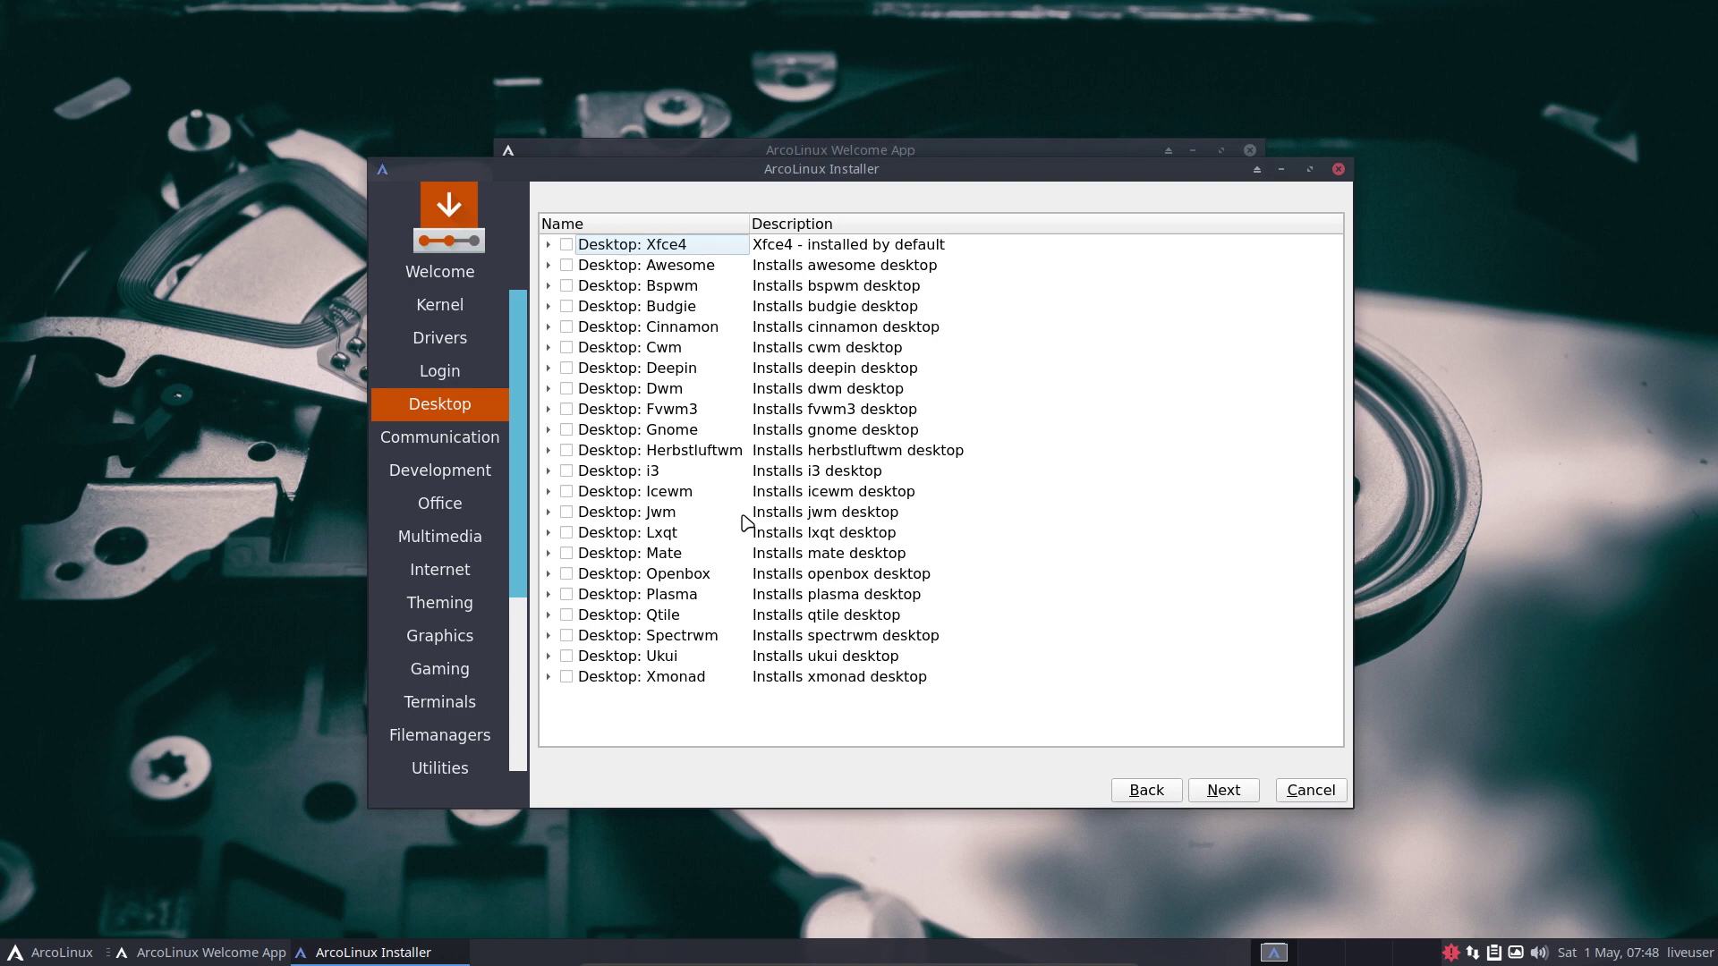
# Tick and untick Qtile, leaving only Xfce4, and move to the next page.
pyautogui.click(564, 616)
pyautogui.click(565, 616)
pyautogui.click(1223, 791)
# Pass the Communication, Development, Office and Multimedia pages without adding any packages.
pyautogui.click(1233, 789)
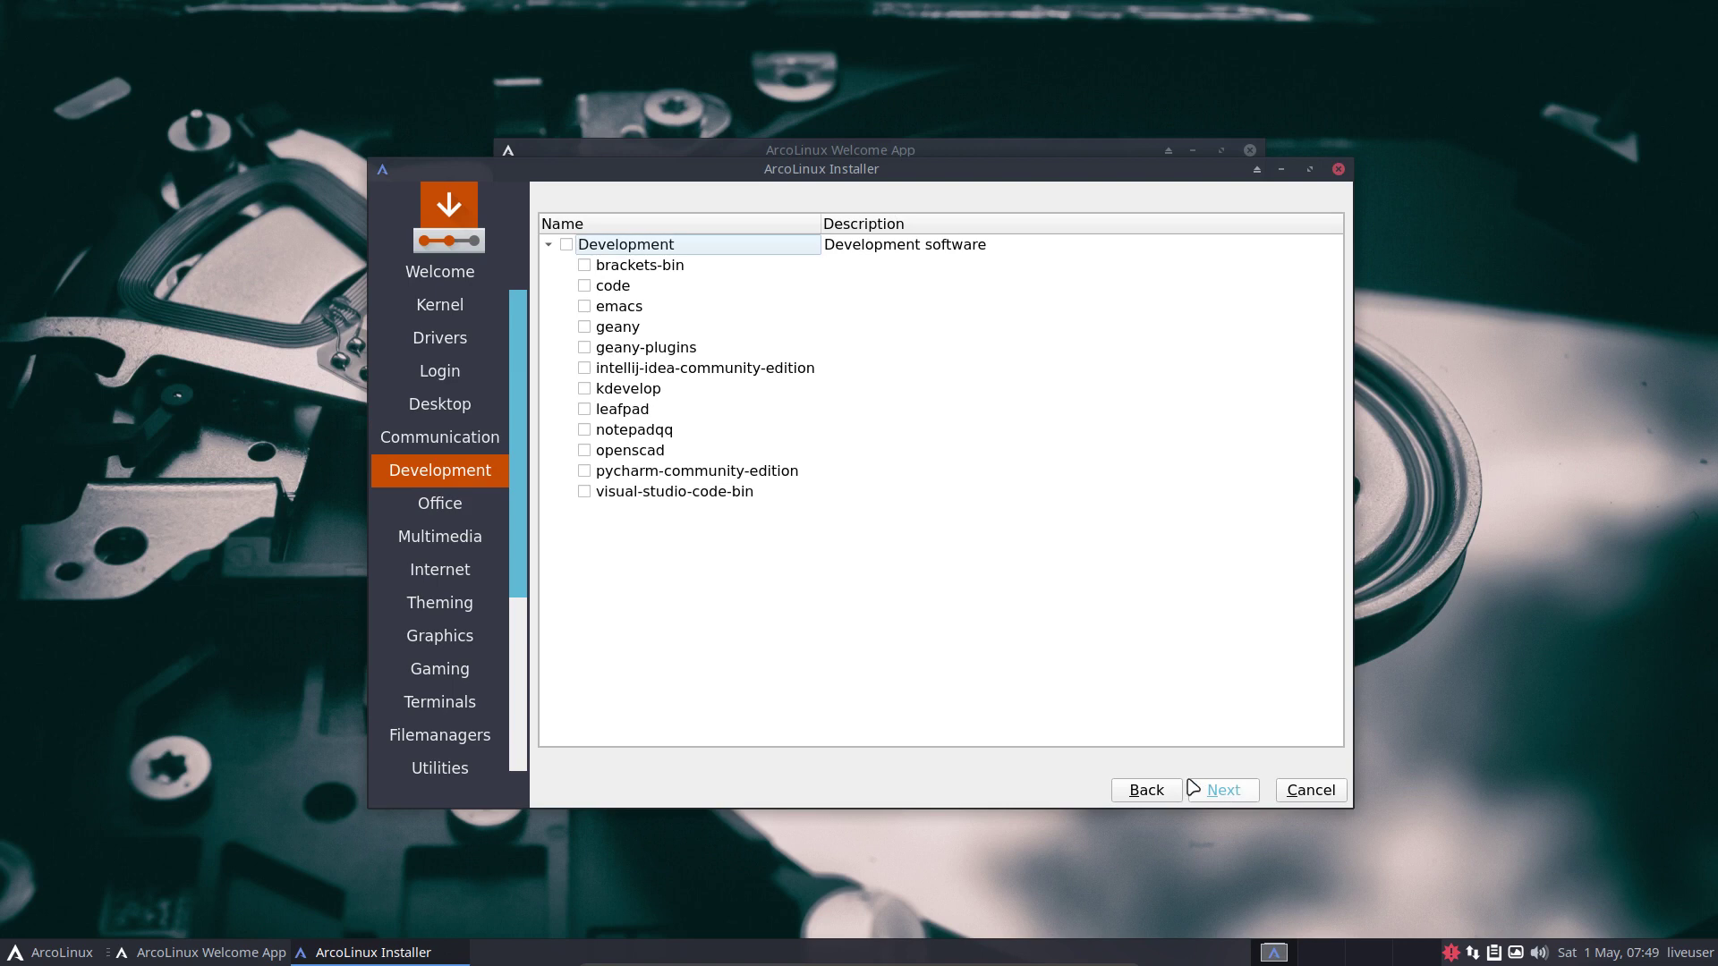
pyautogui.click(1161, 792)
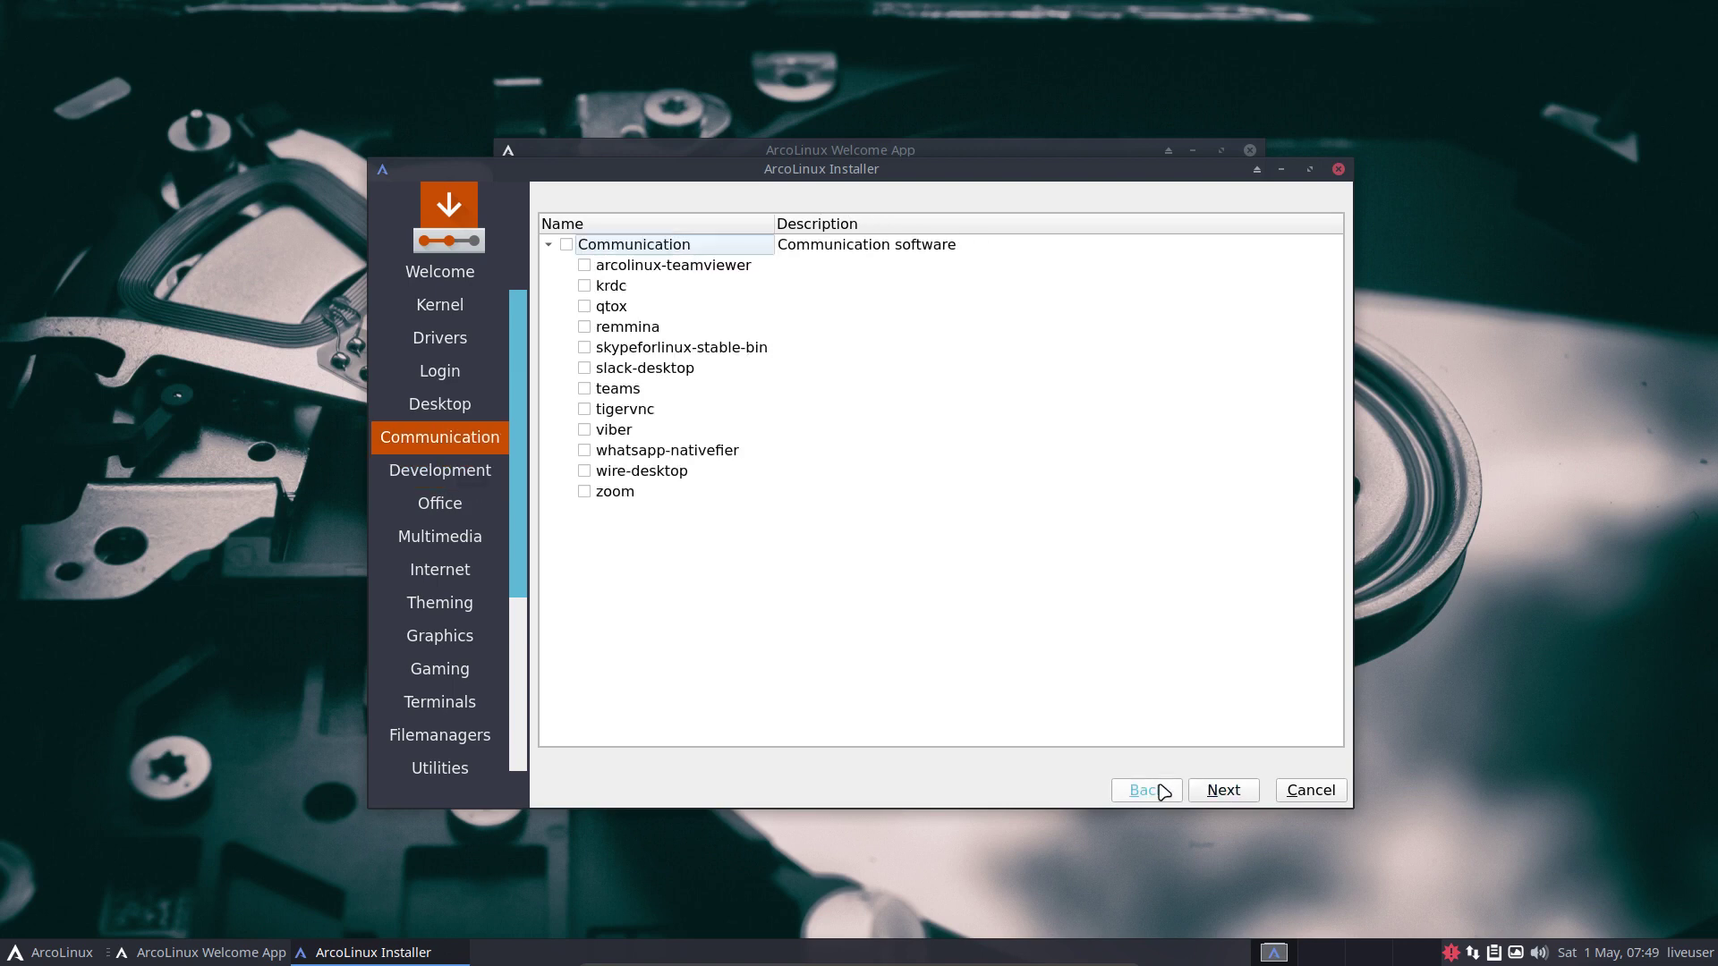
pyautogui.click(1221, 793)
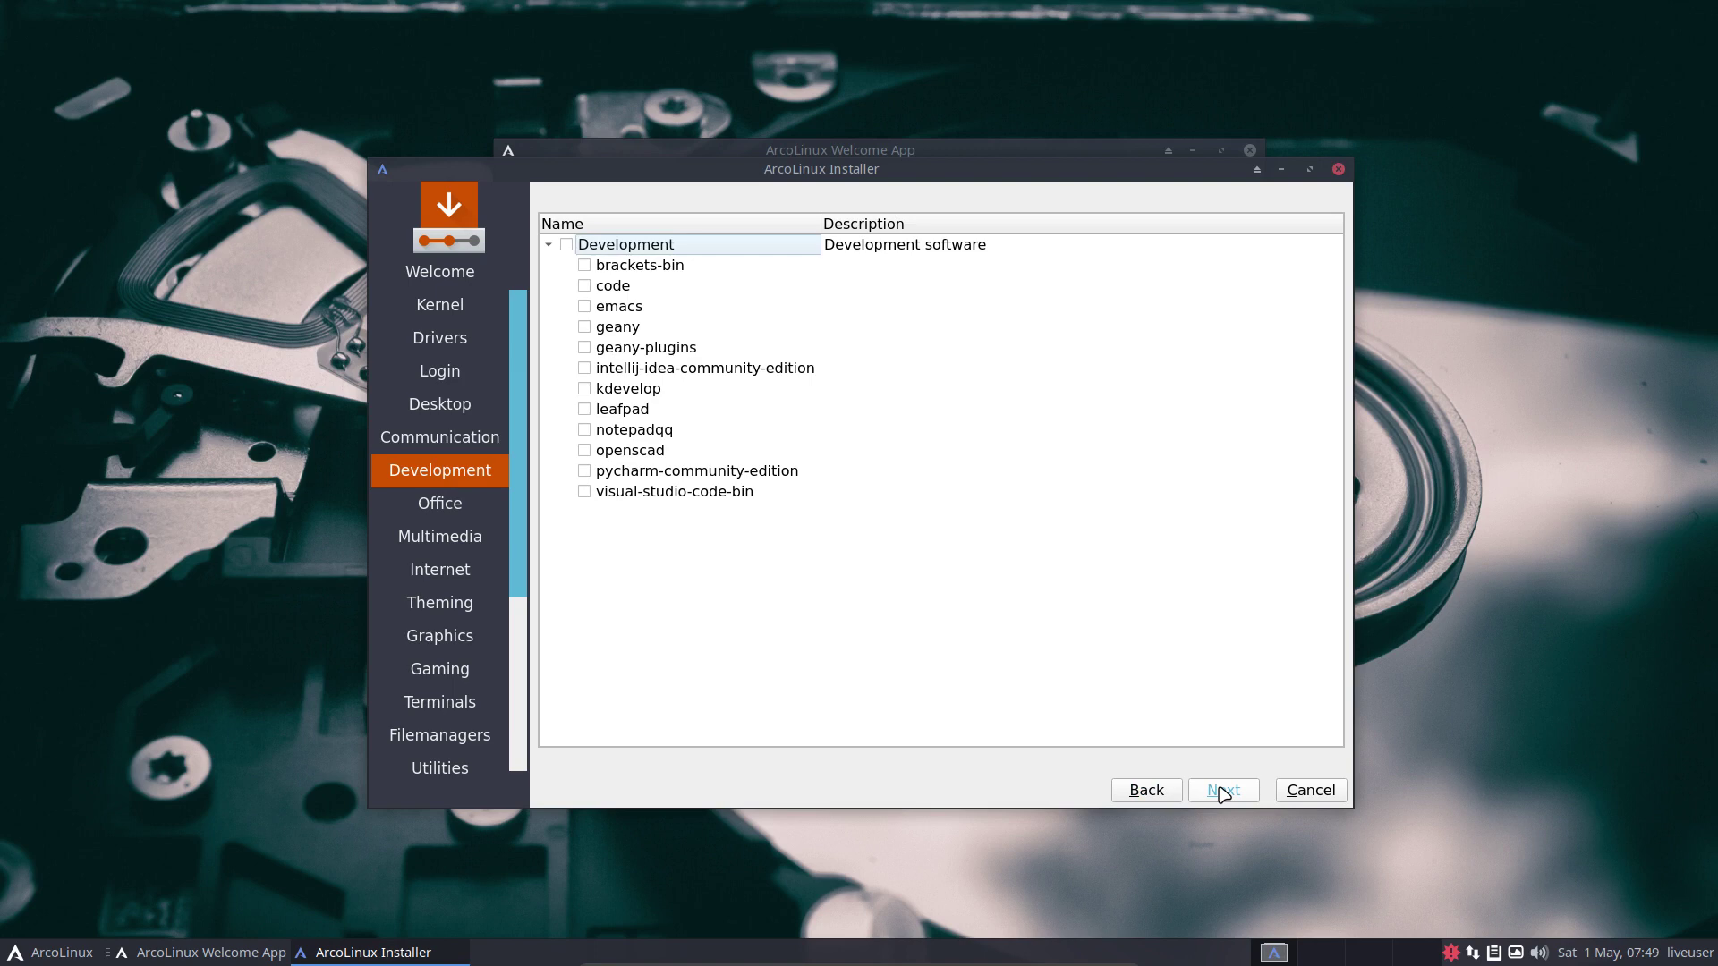
pyautogui.click(1223, 792)
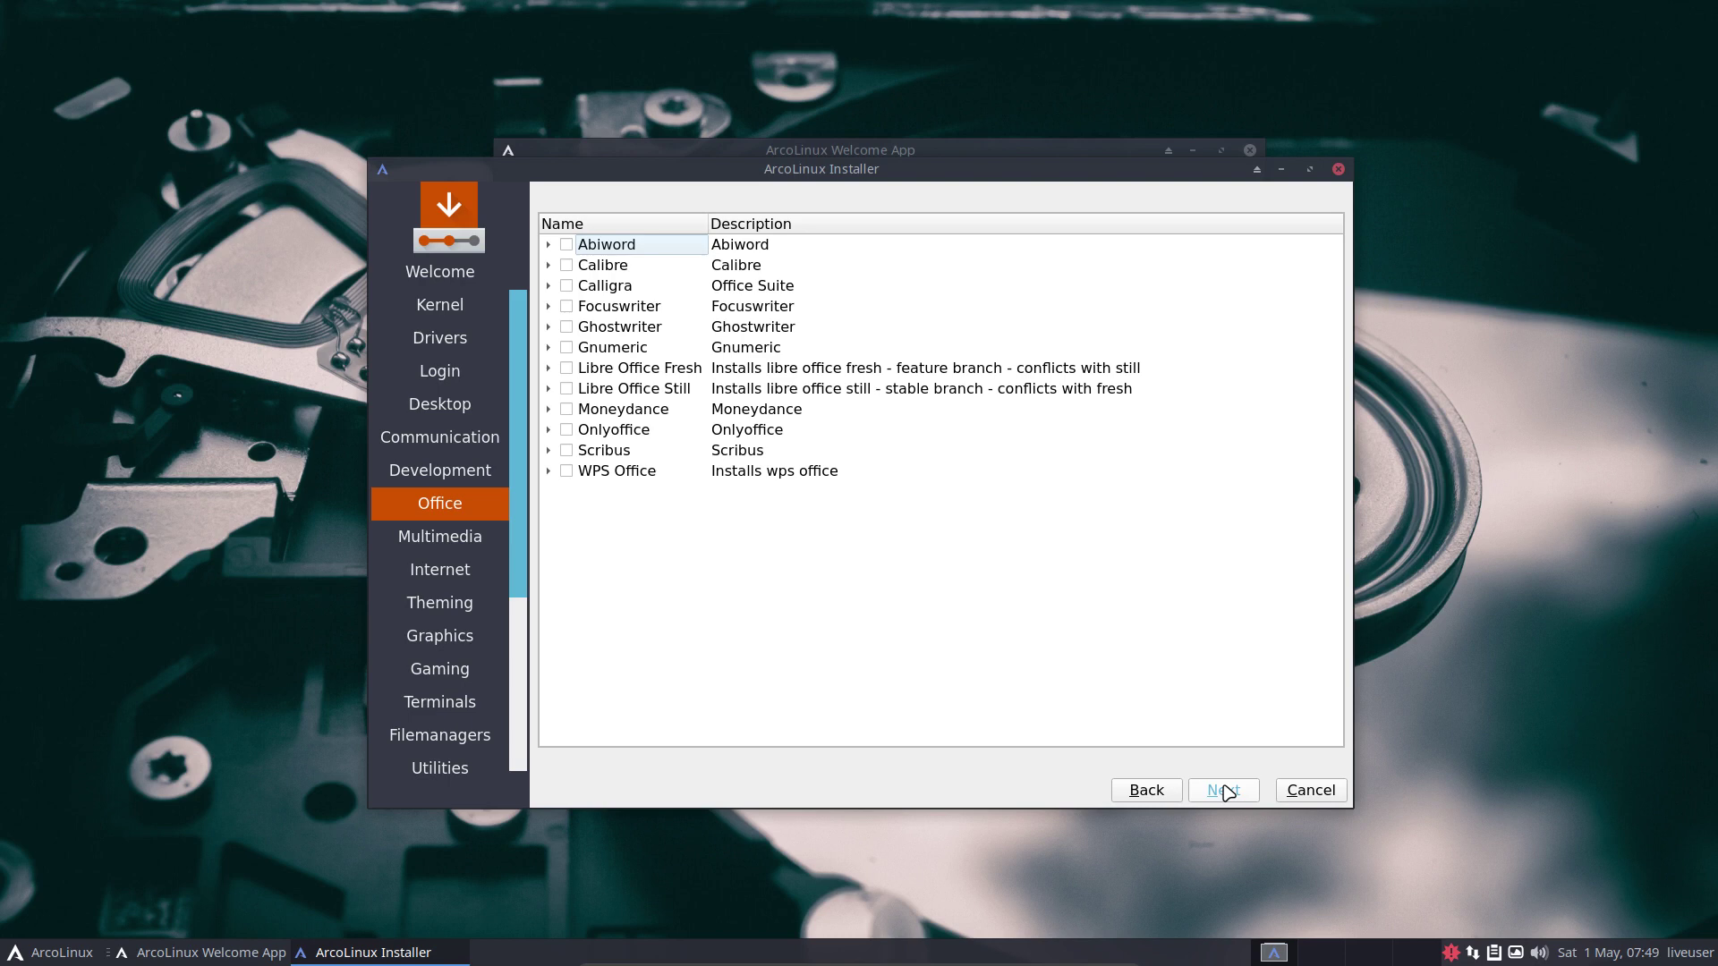
pyautogui.click(1225, 791)
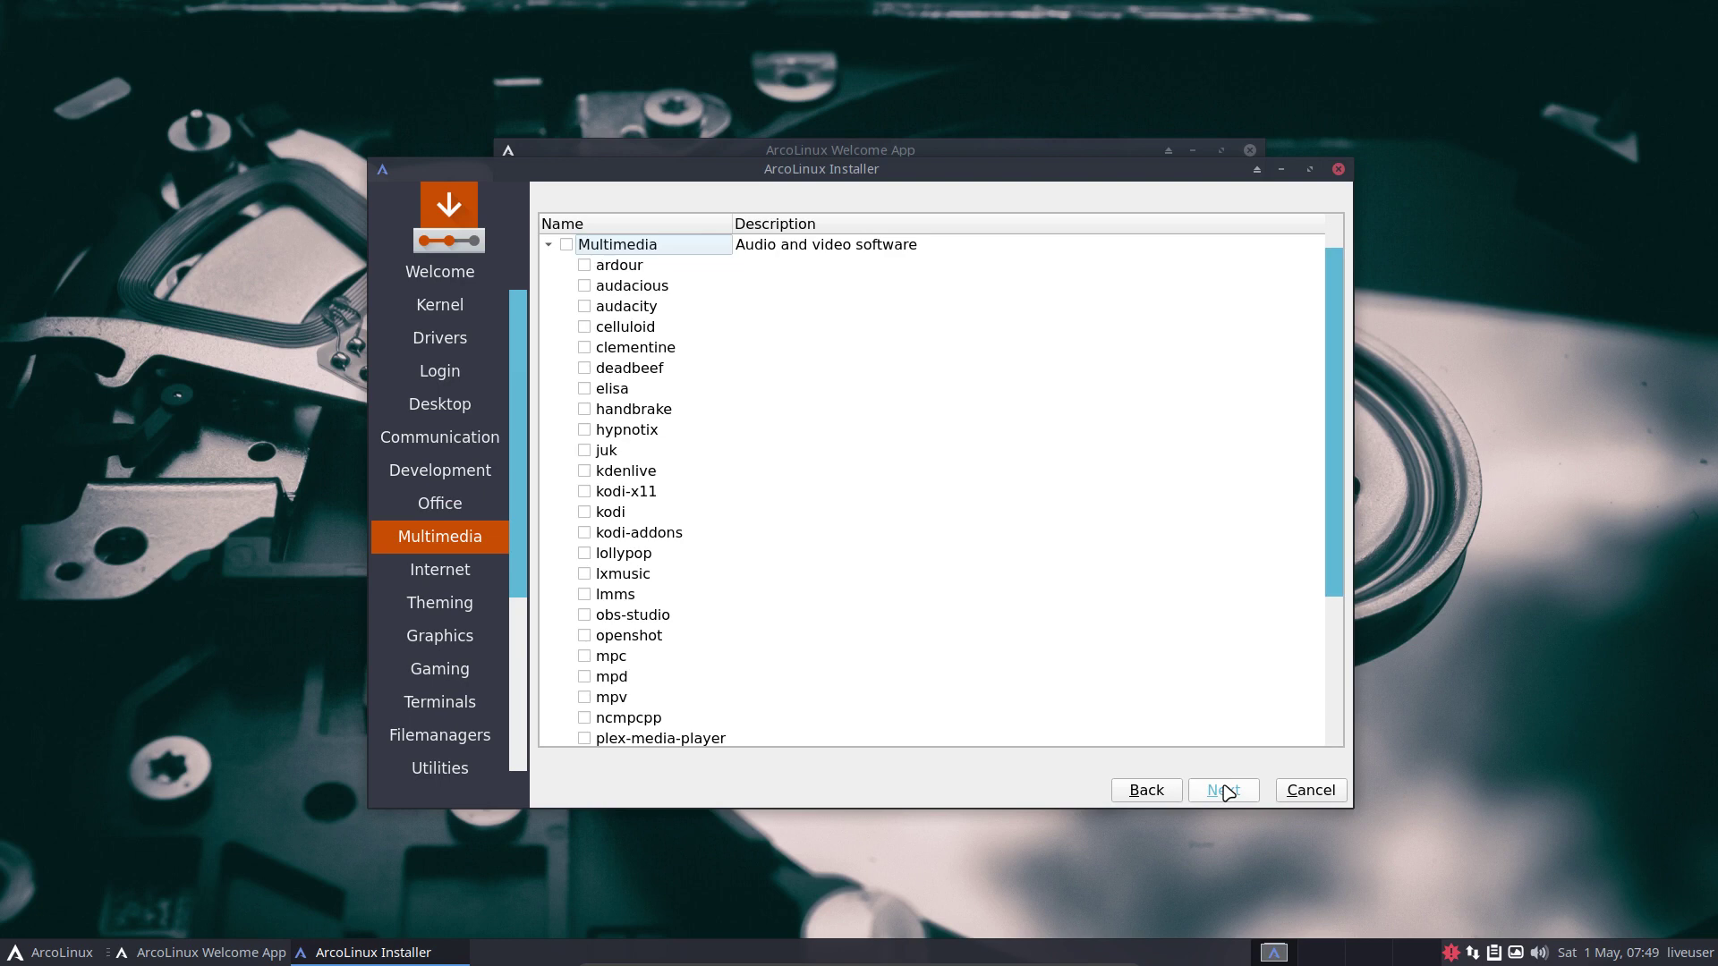
pyautogui.click(1225, 791)
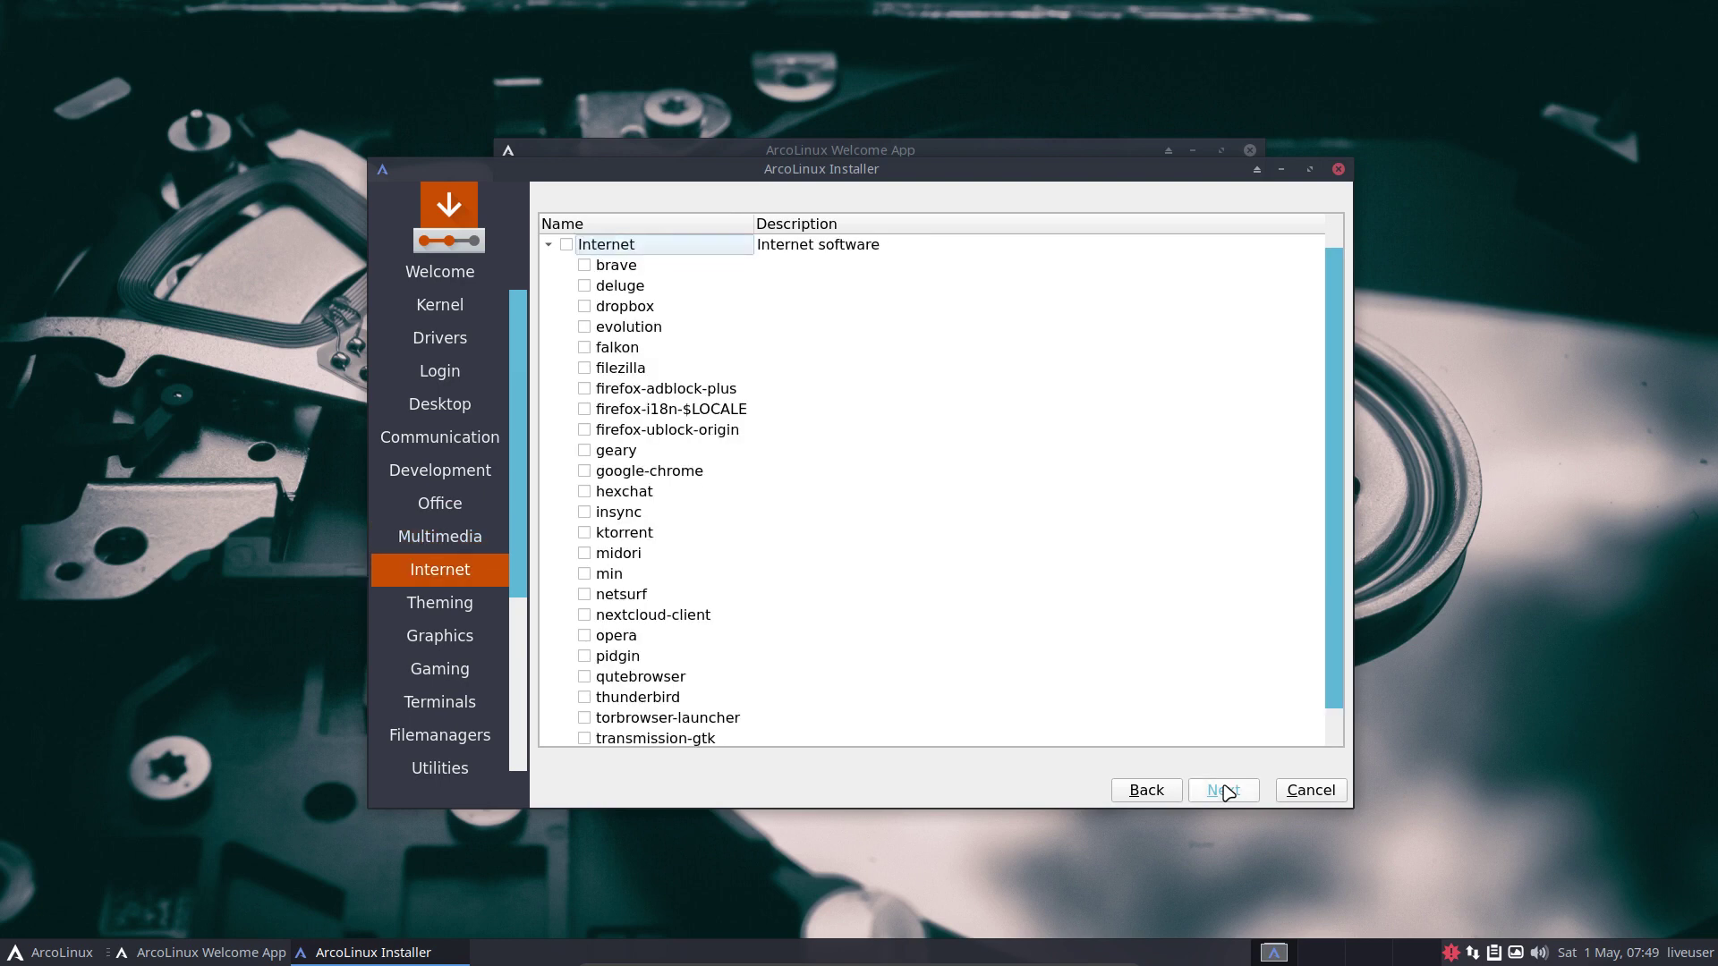
# Skip the Internet through Accessories/Fonts pages, selecting nothing, to reach ArcoLinux Dev.
pyautogui.click(1225, 791)
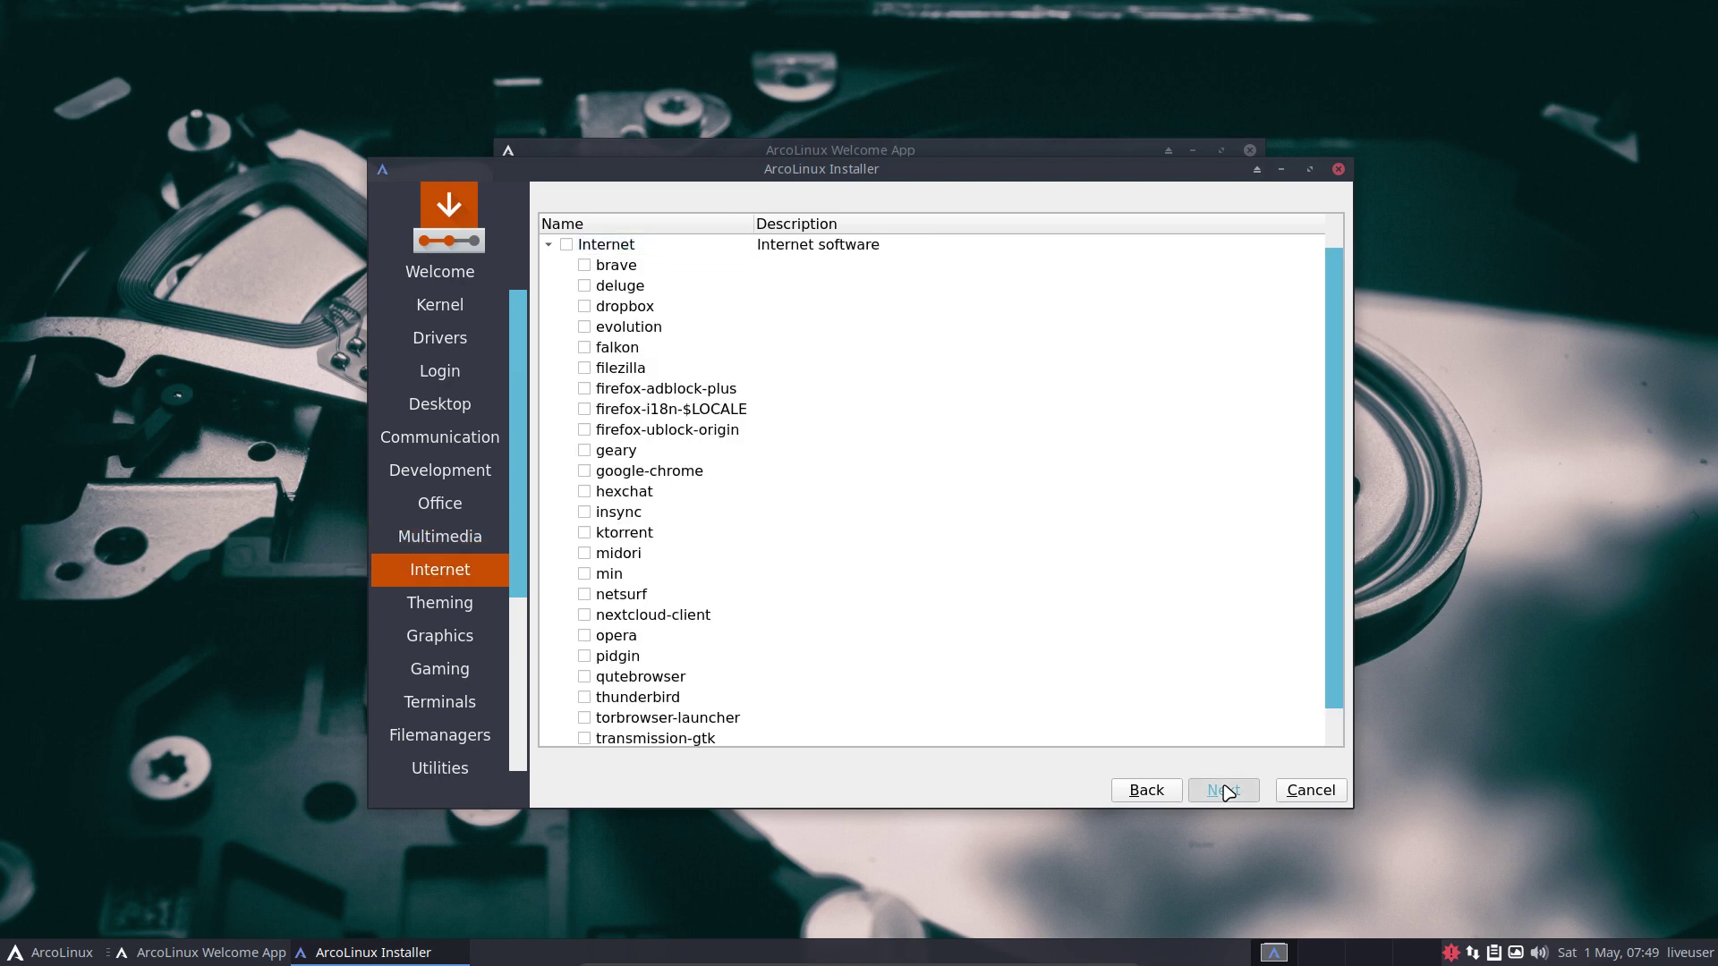
pyautogui.click(1226, 791)
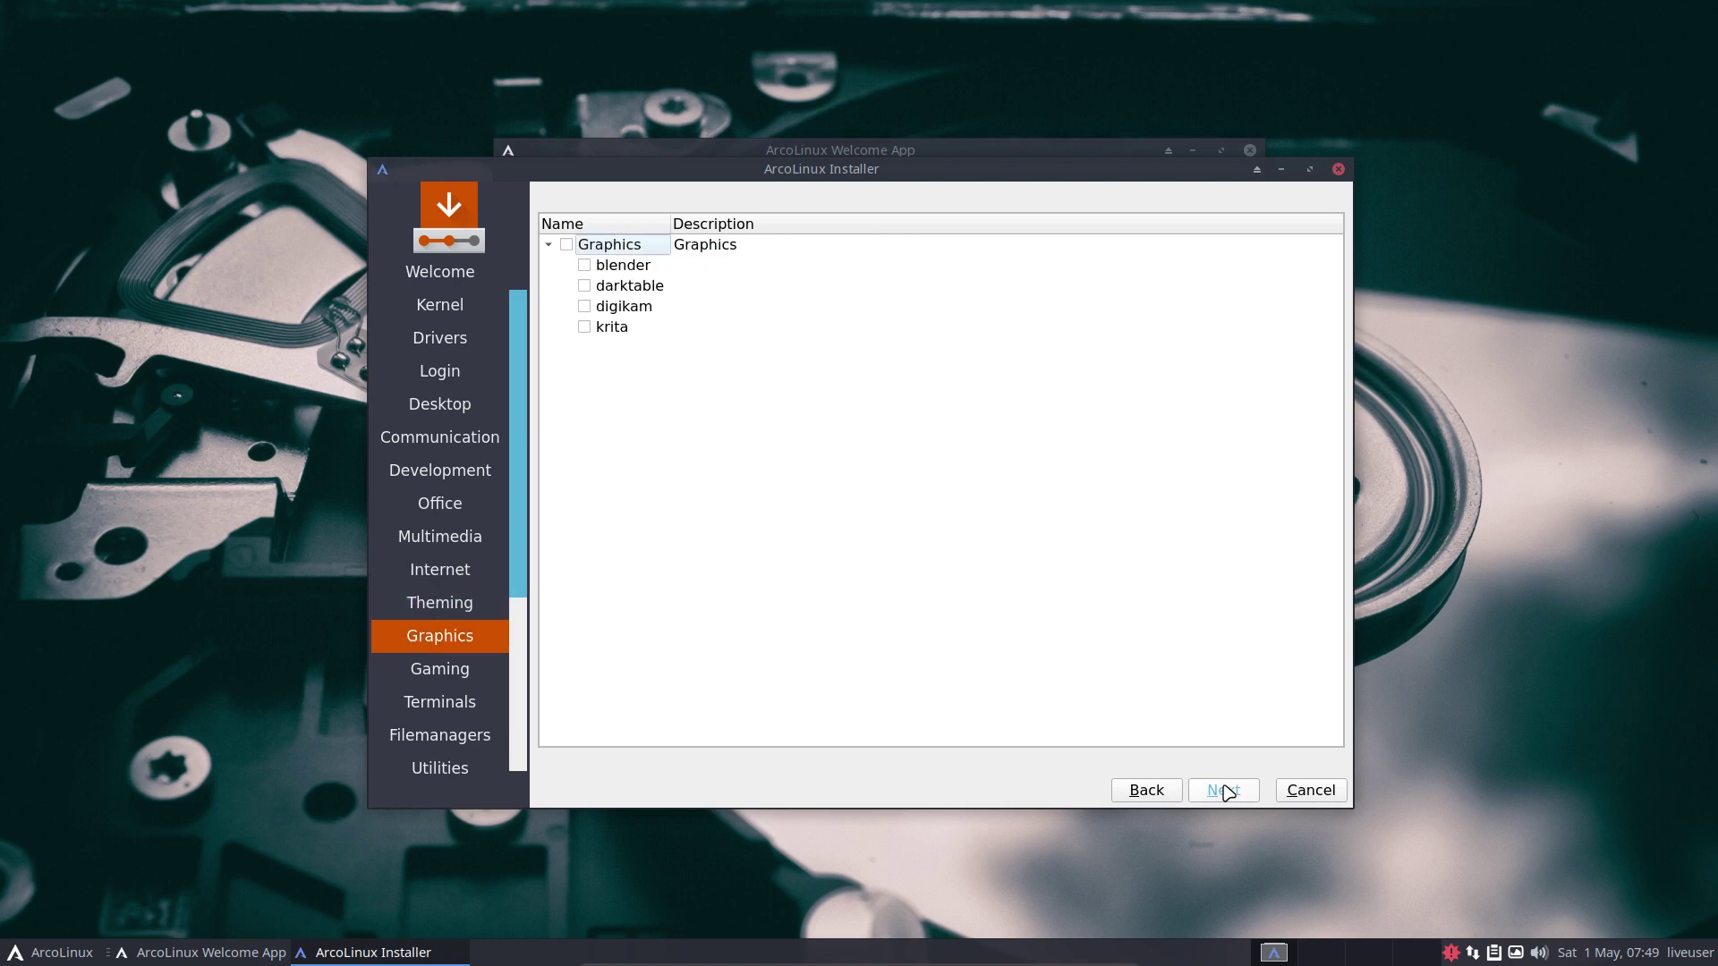
pyautogui.click(1225, 790)
pyautogui.click(1226, 790)
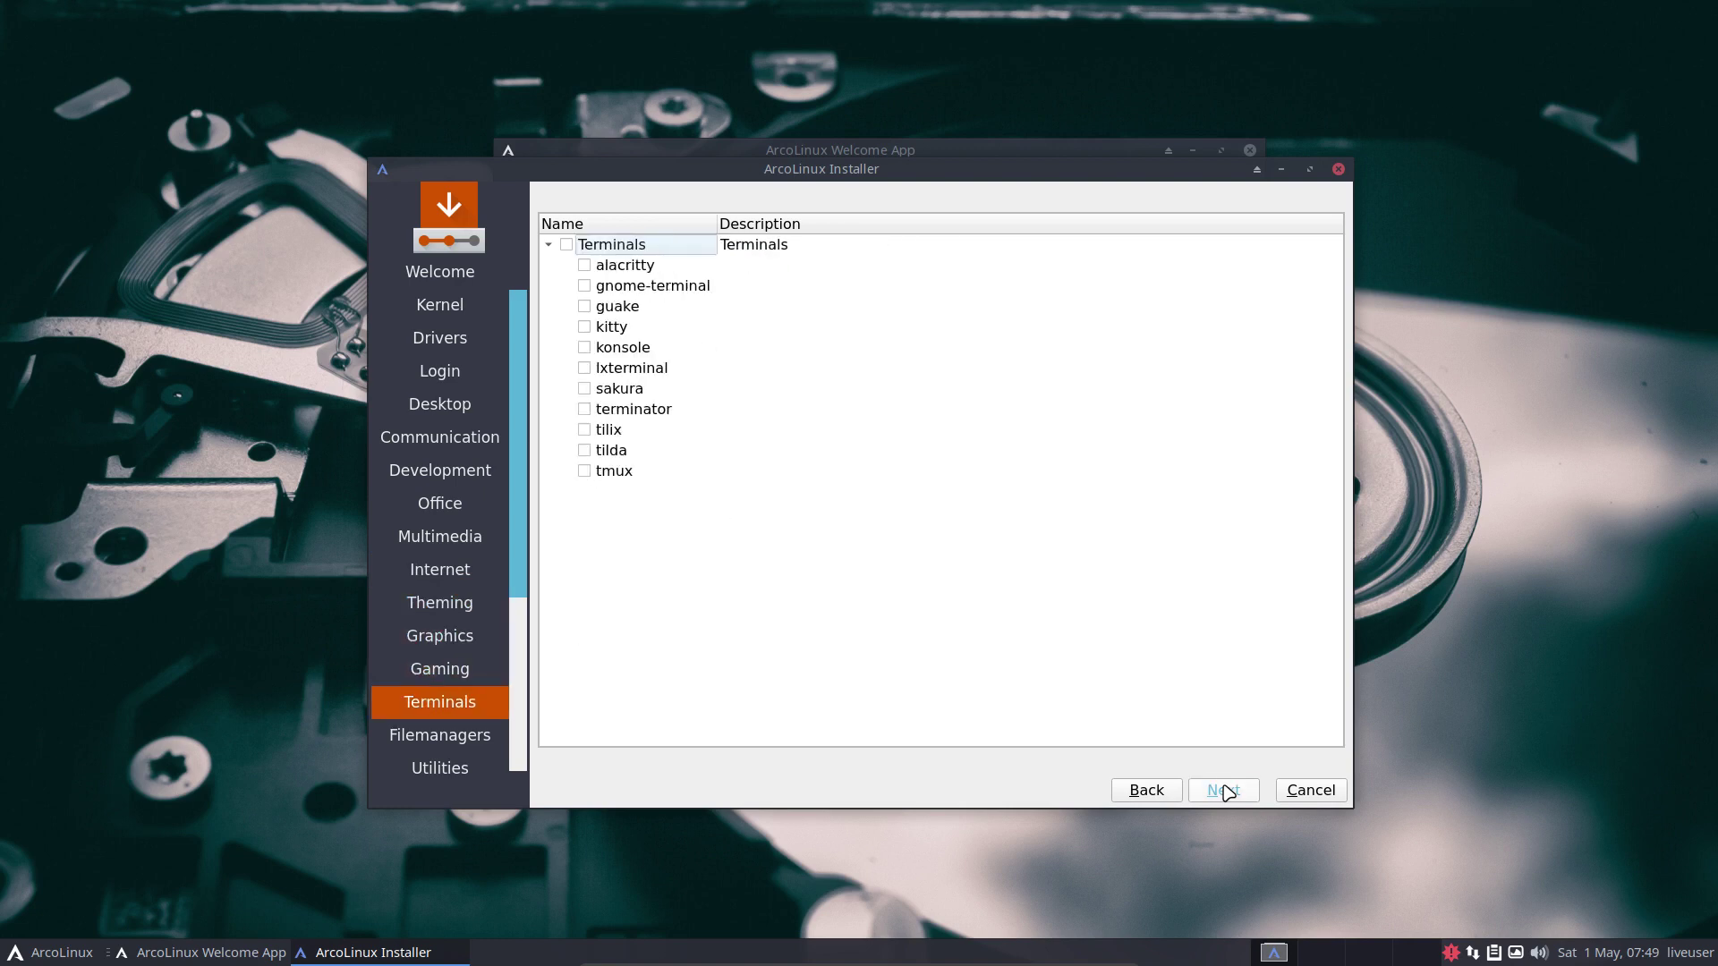
pyautogui.click(1225, 790)
pyautogui.click(1225, 790)
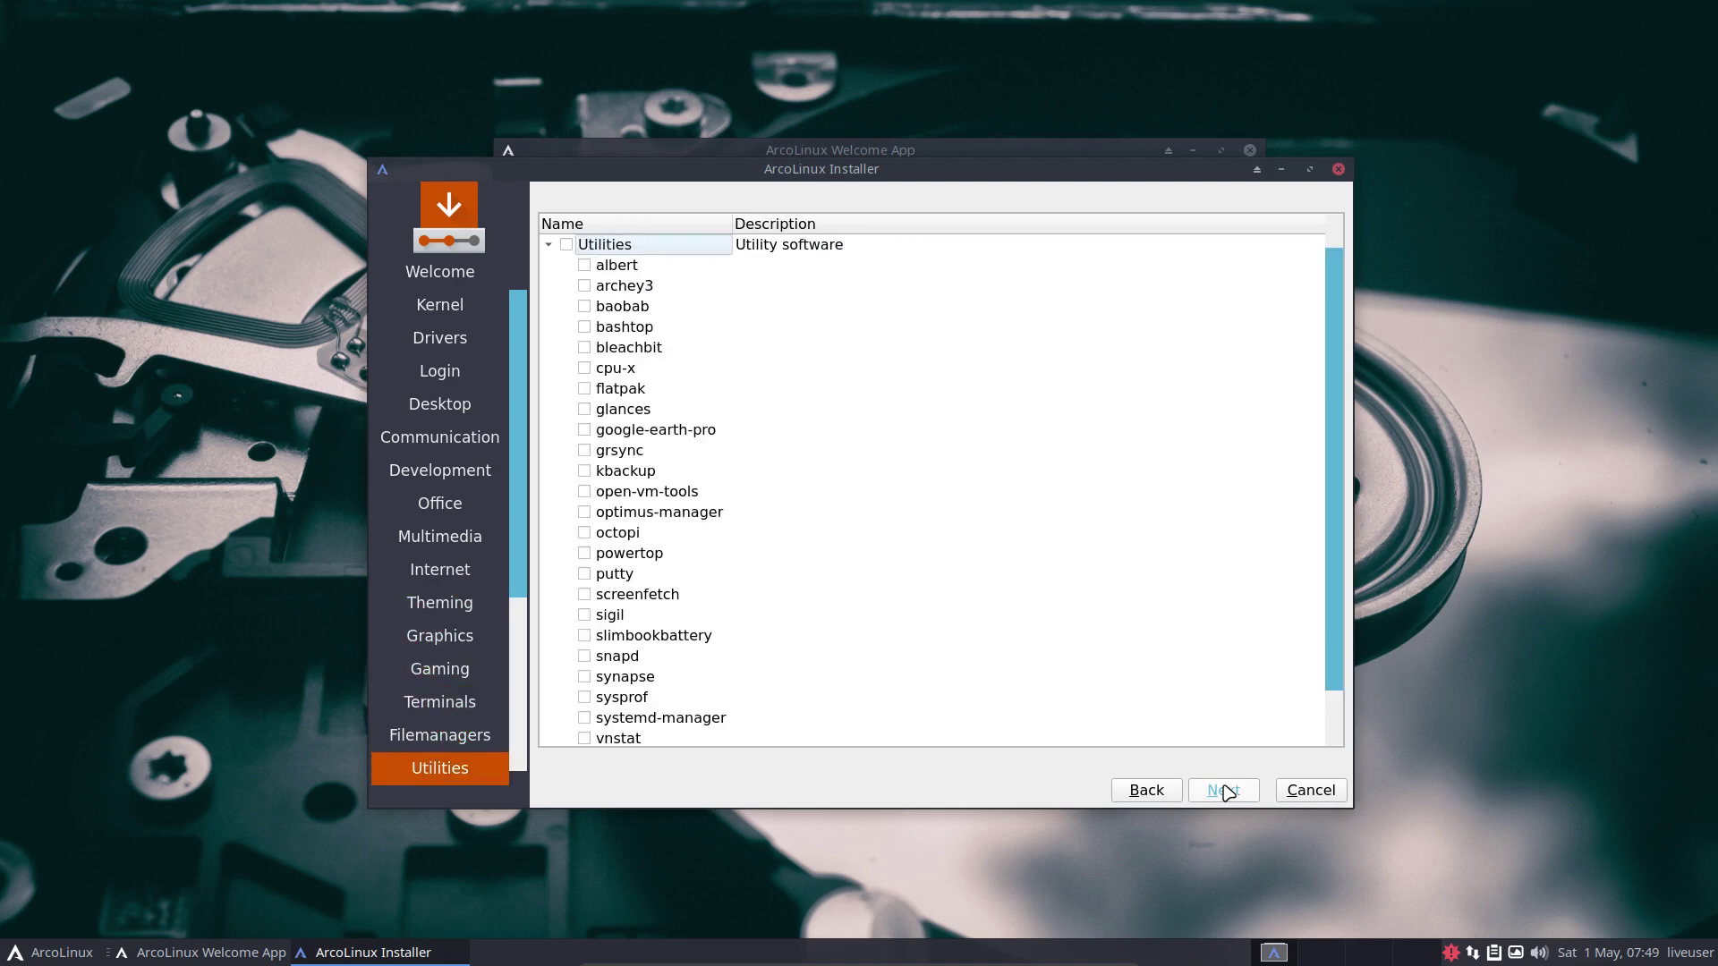
pyautogui.click(1225, 790)
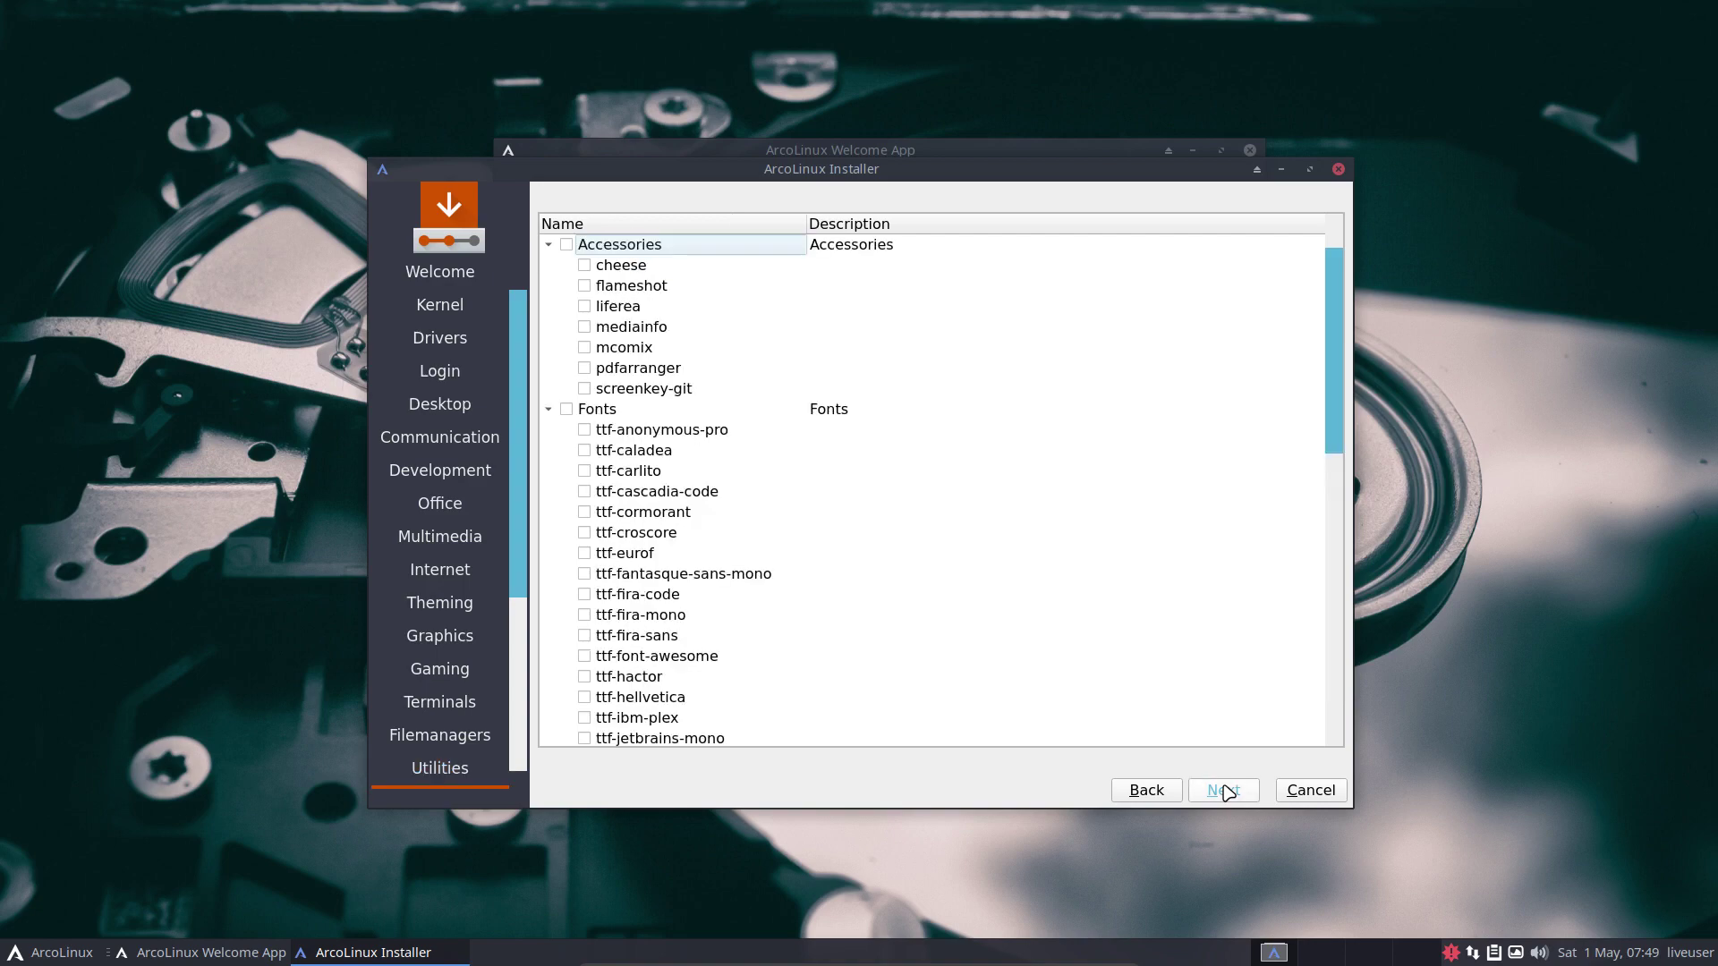
pyautogui.scroll(-7, 716, 510)
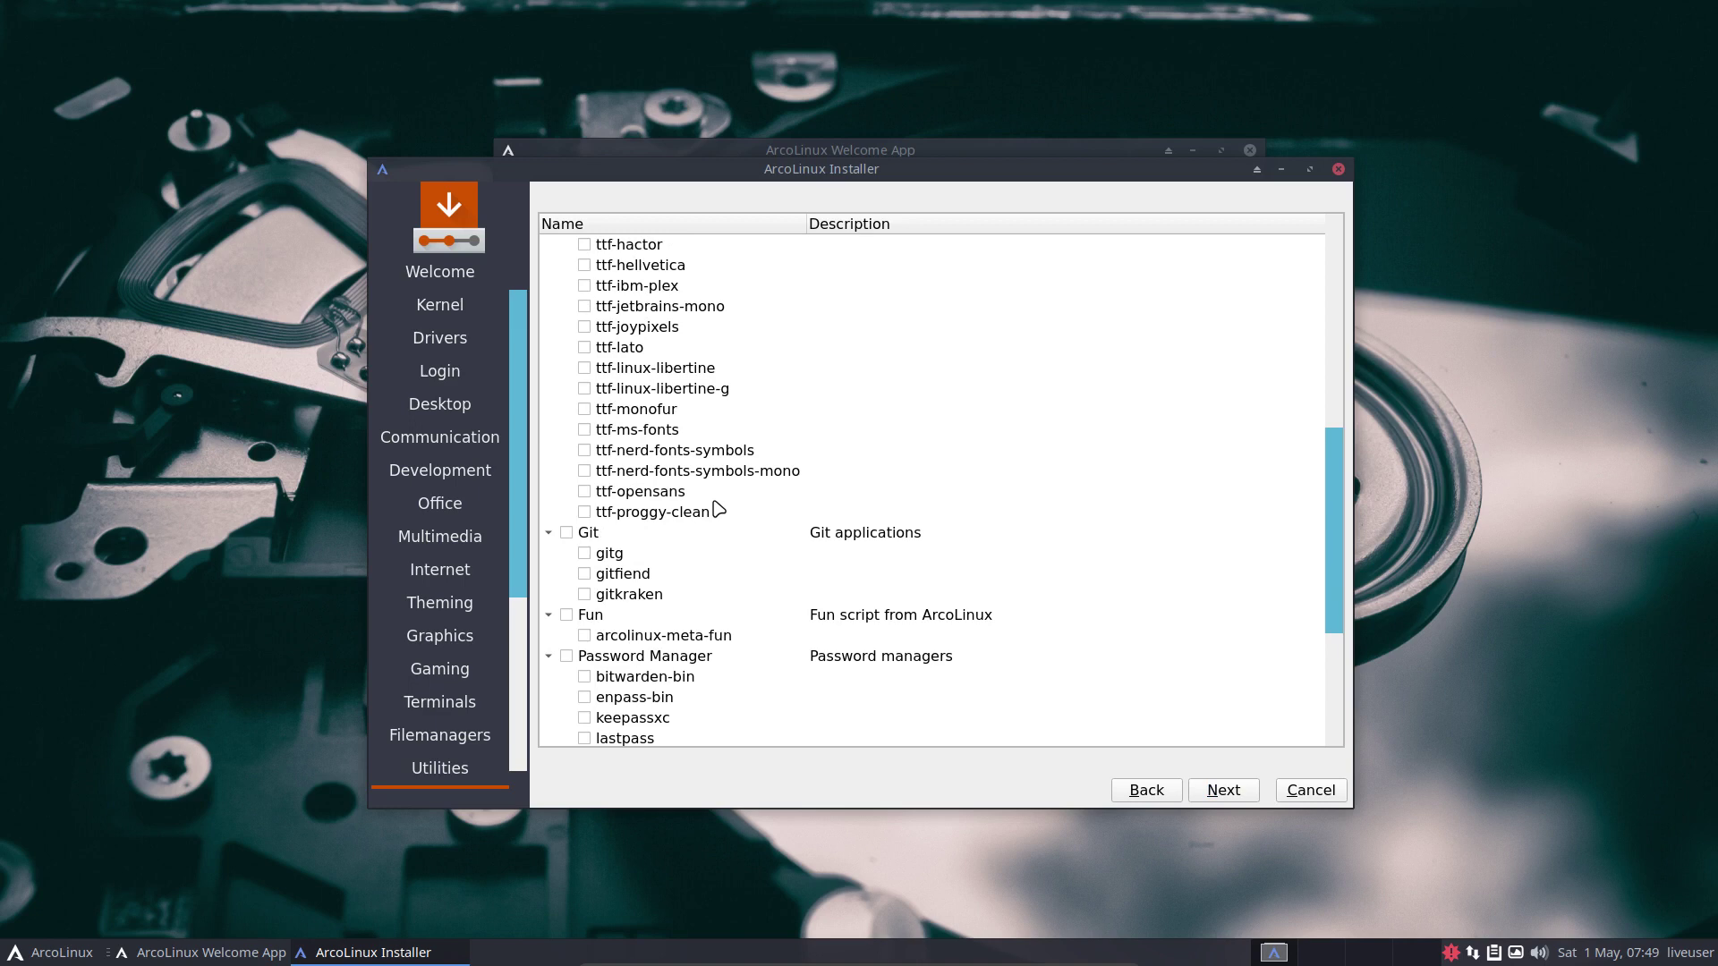
pyautogui.scroll(6, 719, 511)
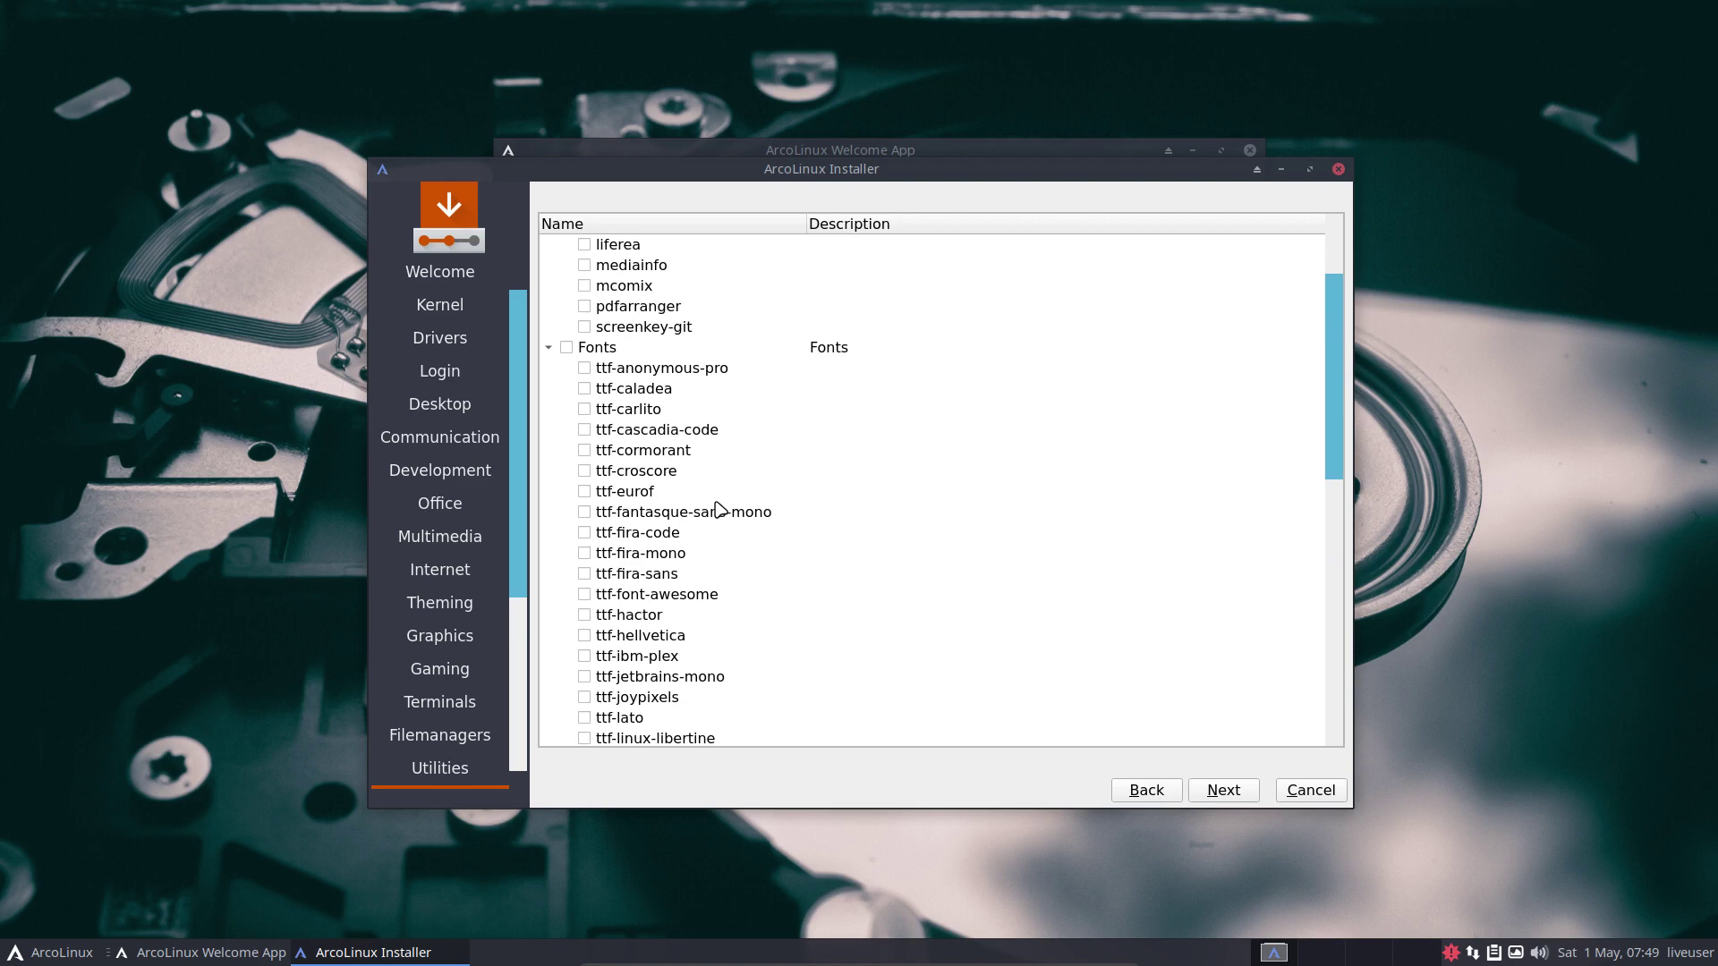
pyautogui.scroll(-6, 719, 510)
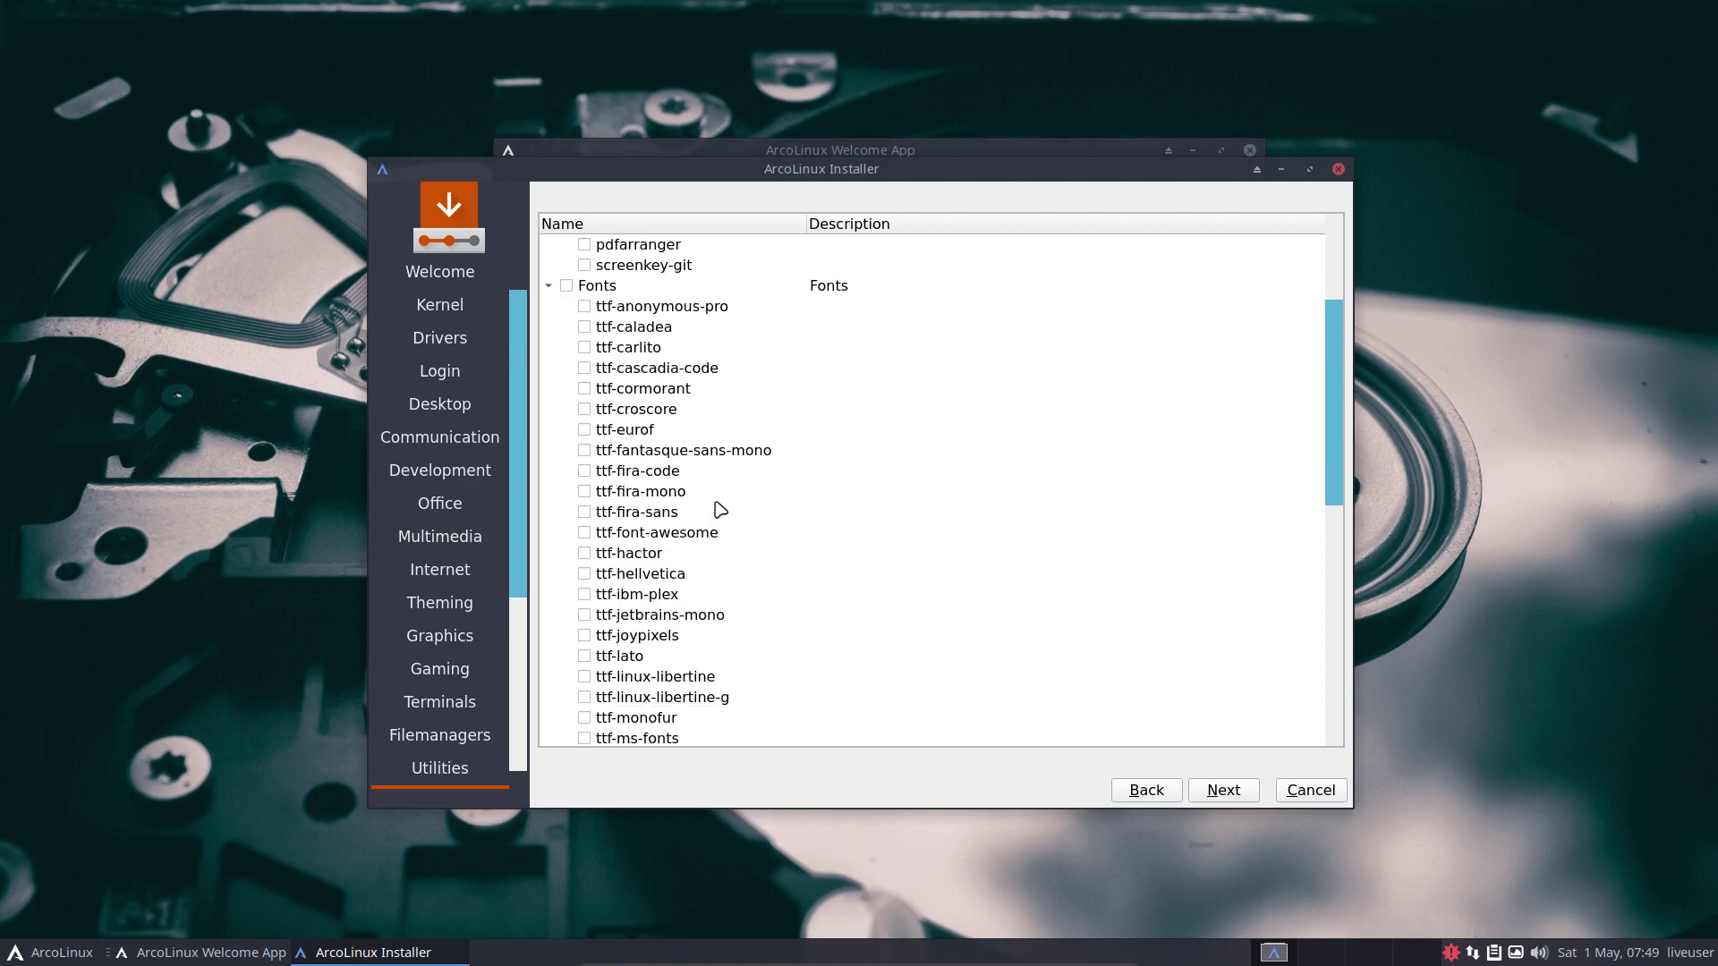
pyautogui.click(1233, 791)
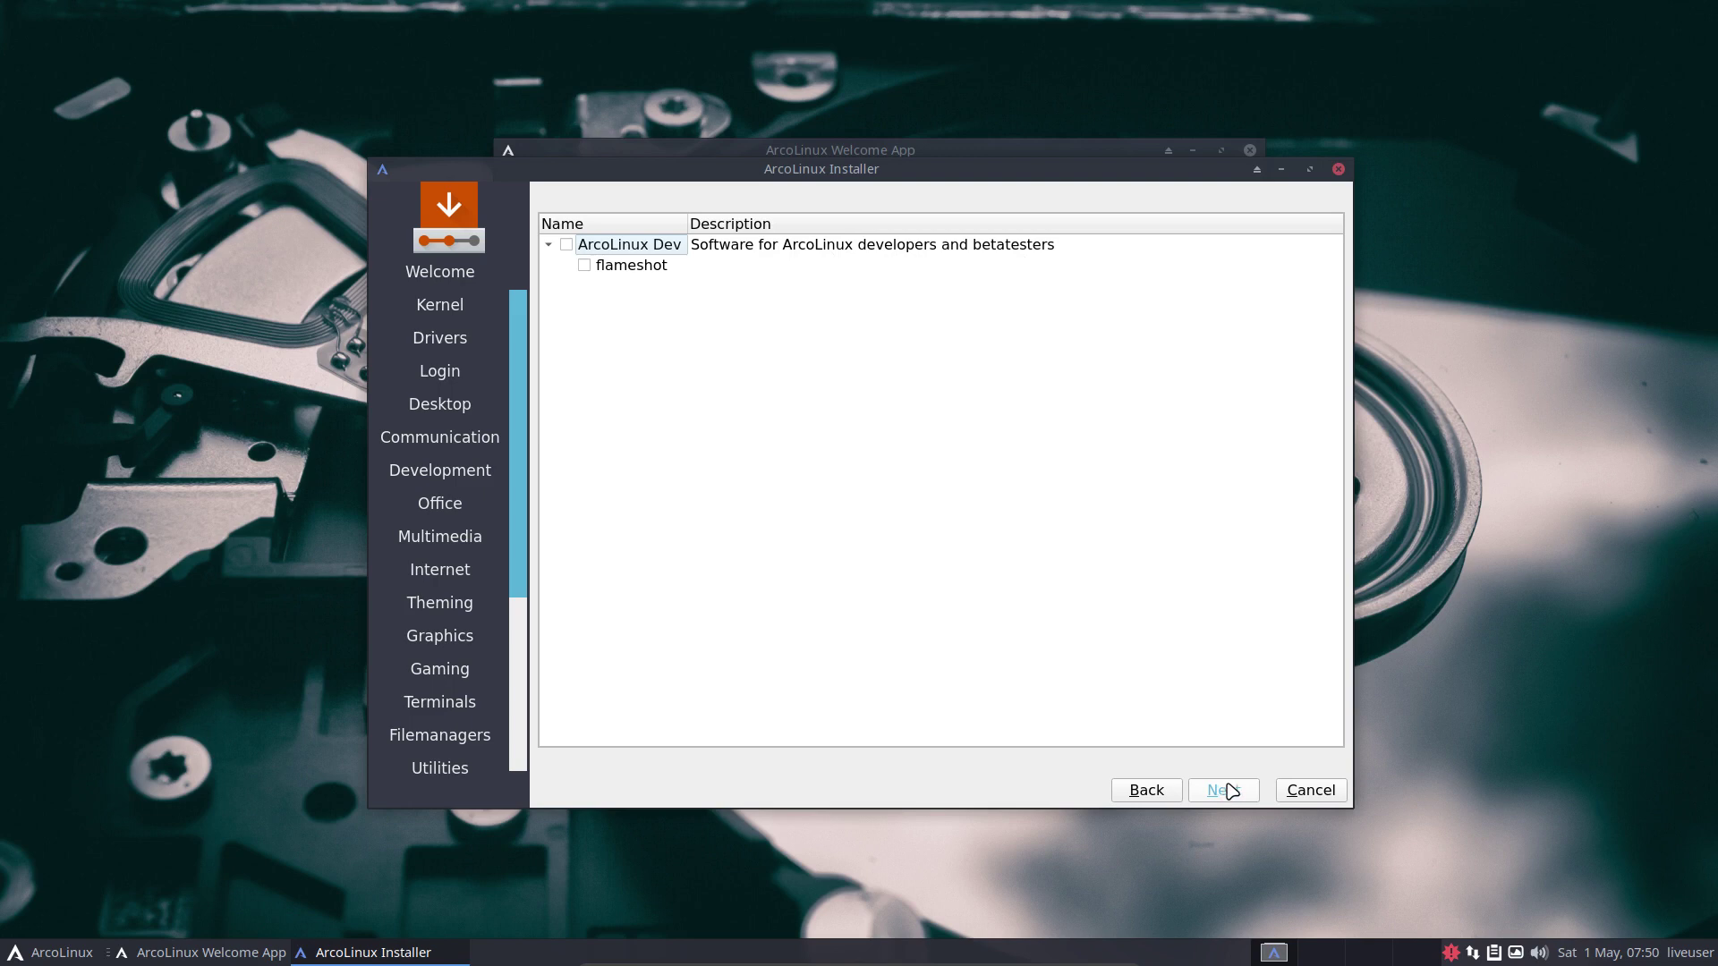
# Keep the Brussels location, pick the Belgian keyboard layout and test it by typing 'azer'.
pyautogui.click(1222, 790)
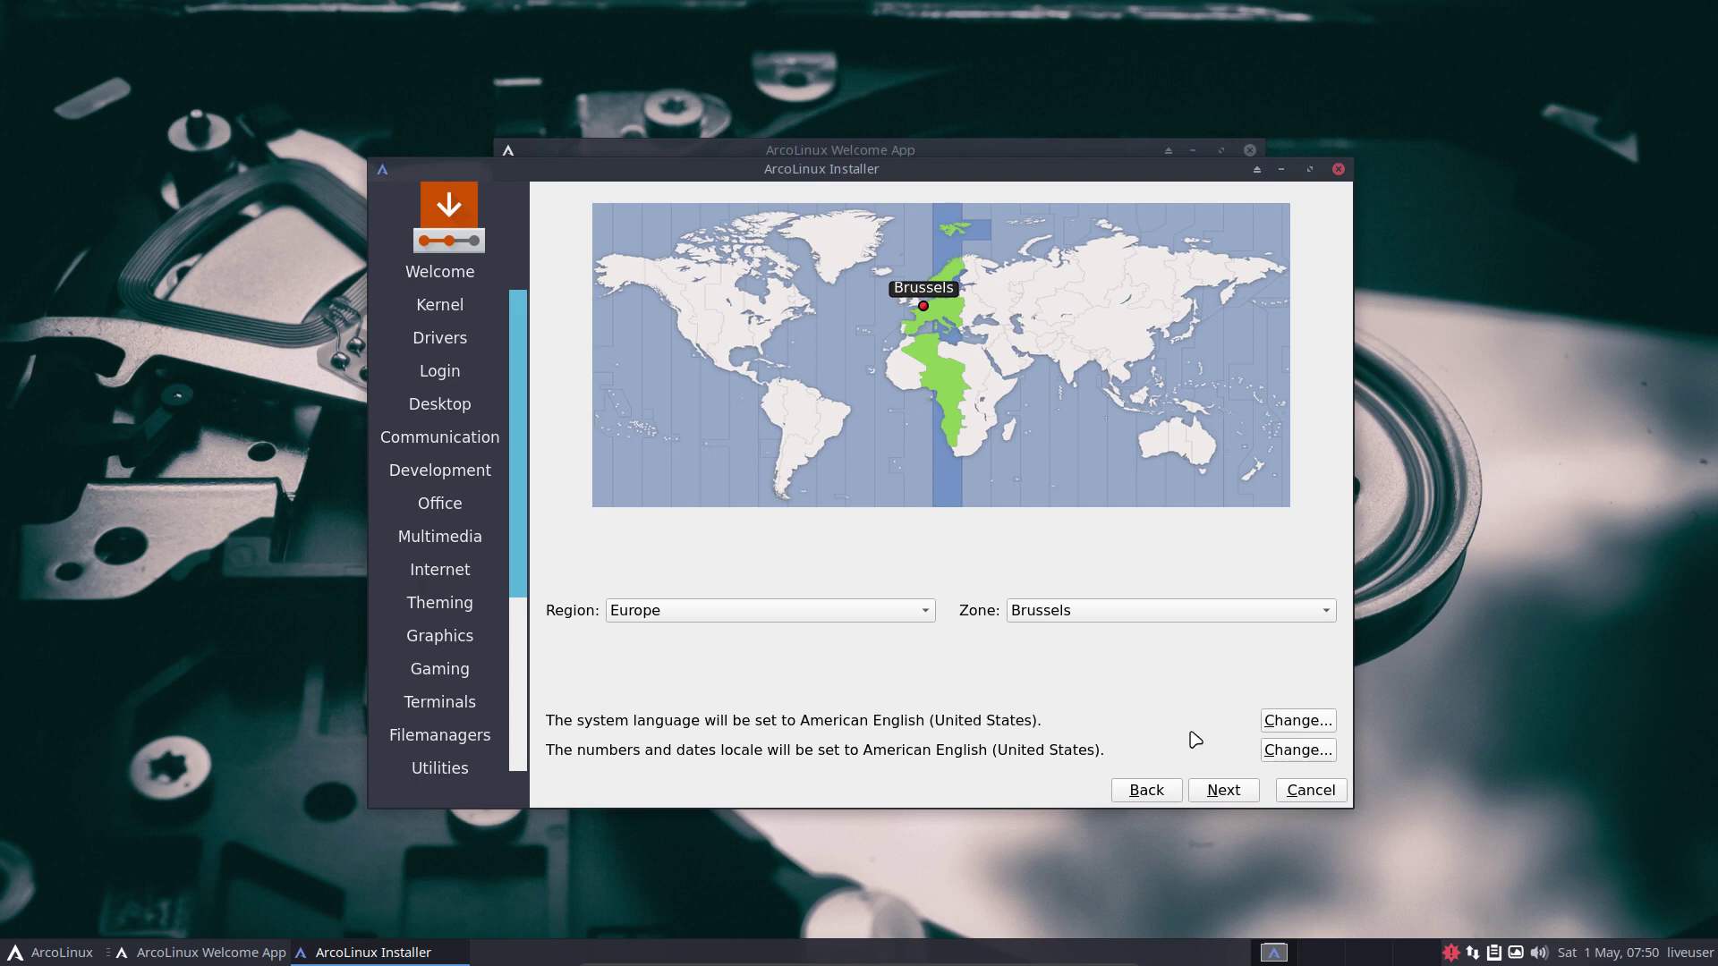
pyautogui.click(1219, 792)
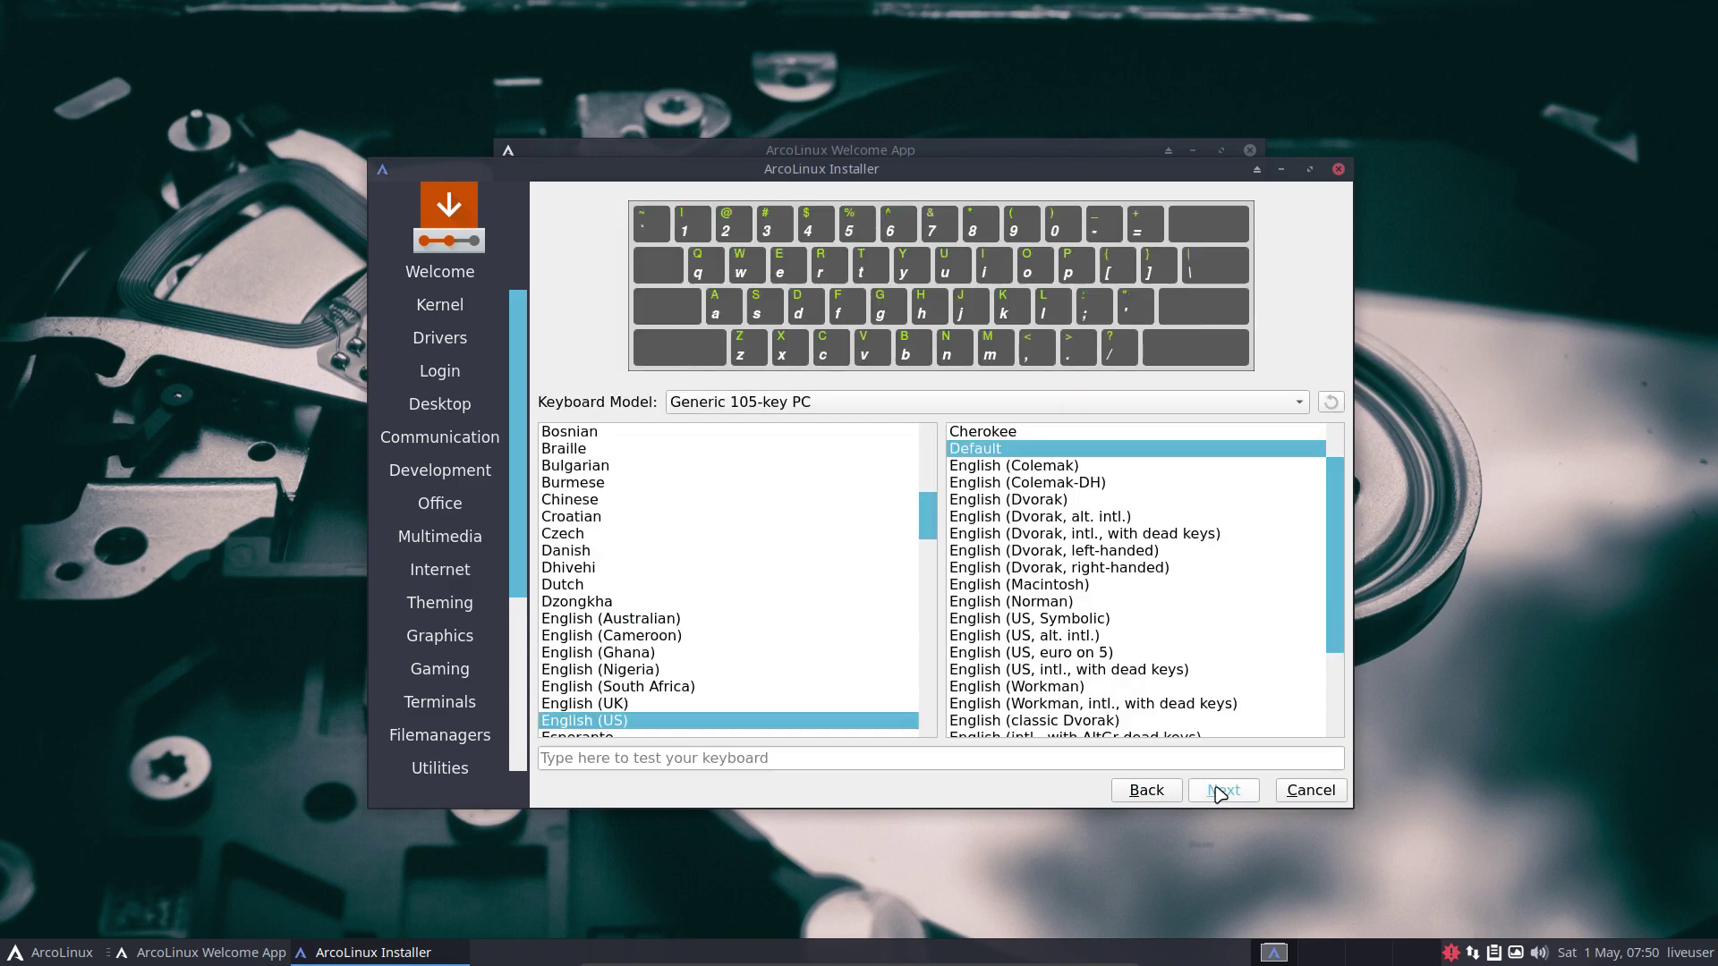
pyautogui.scroll(1, 681, 559)
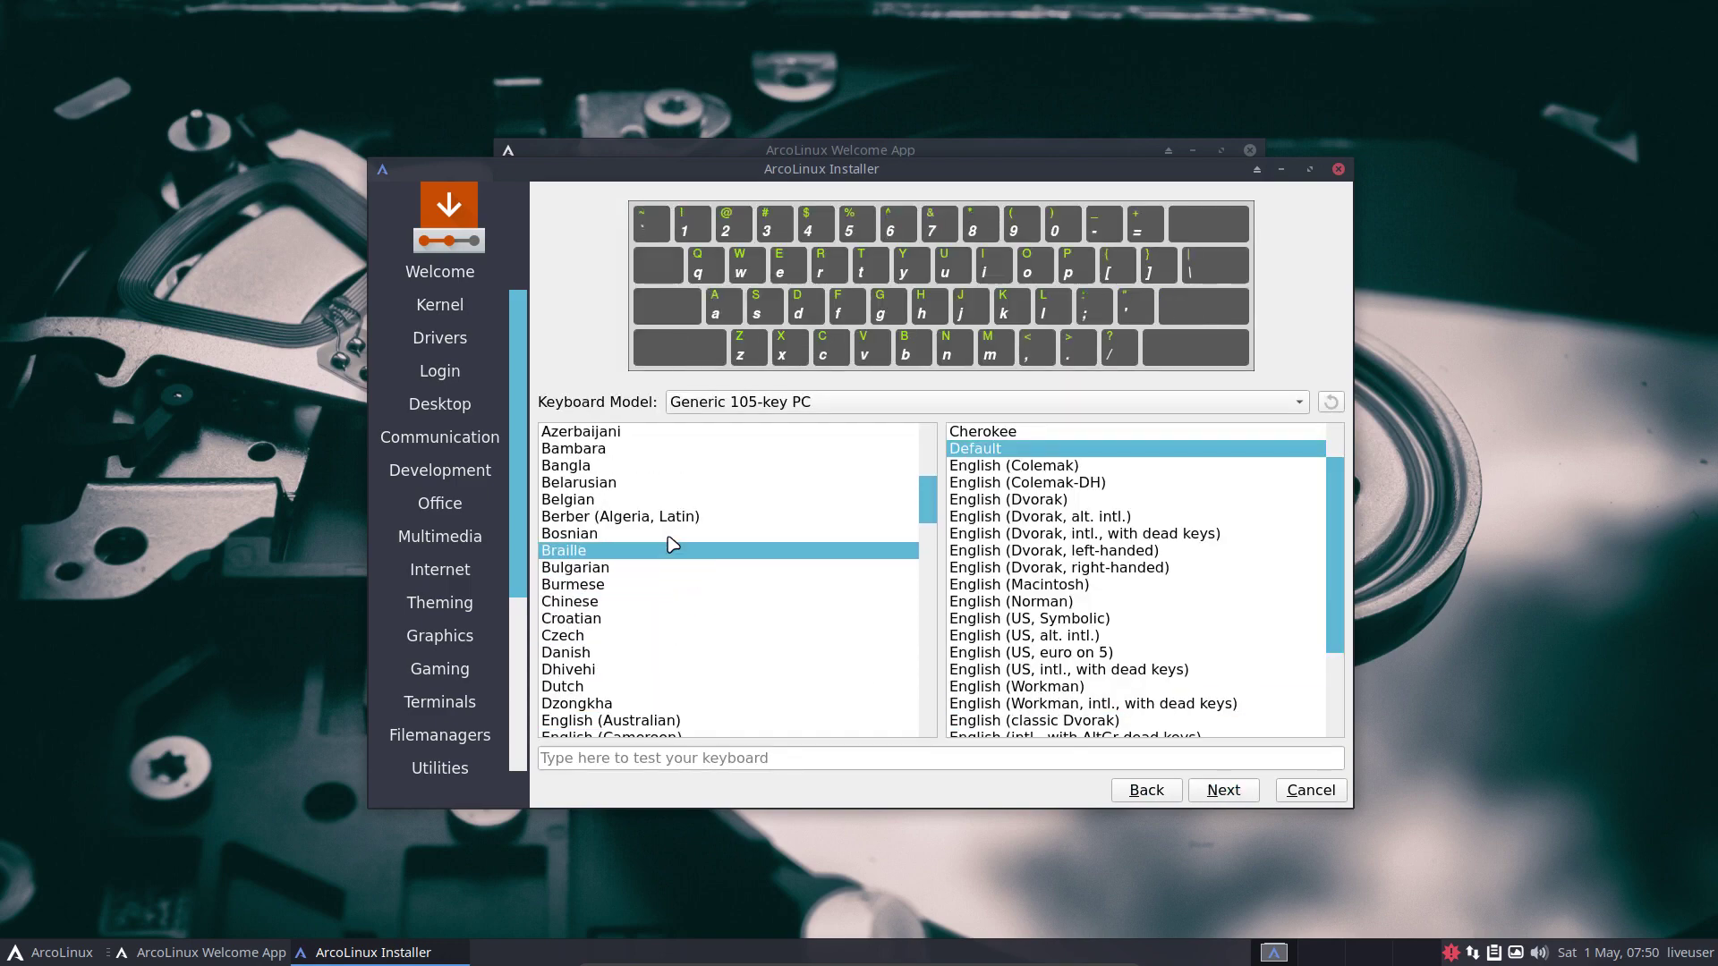
pyautogui.click(666, 501)
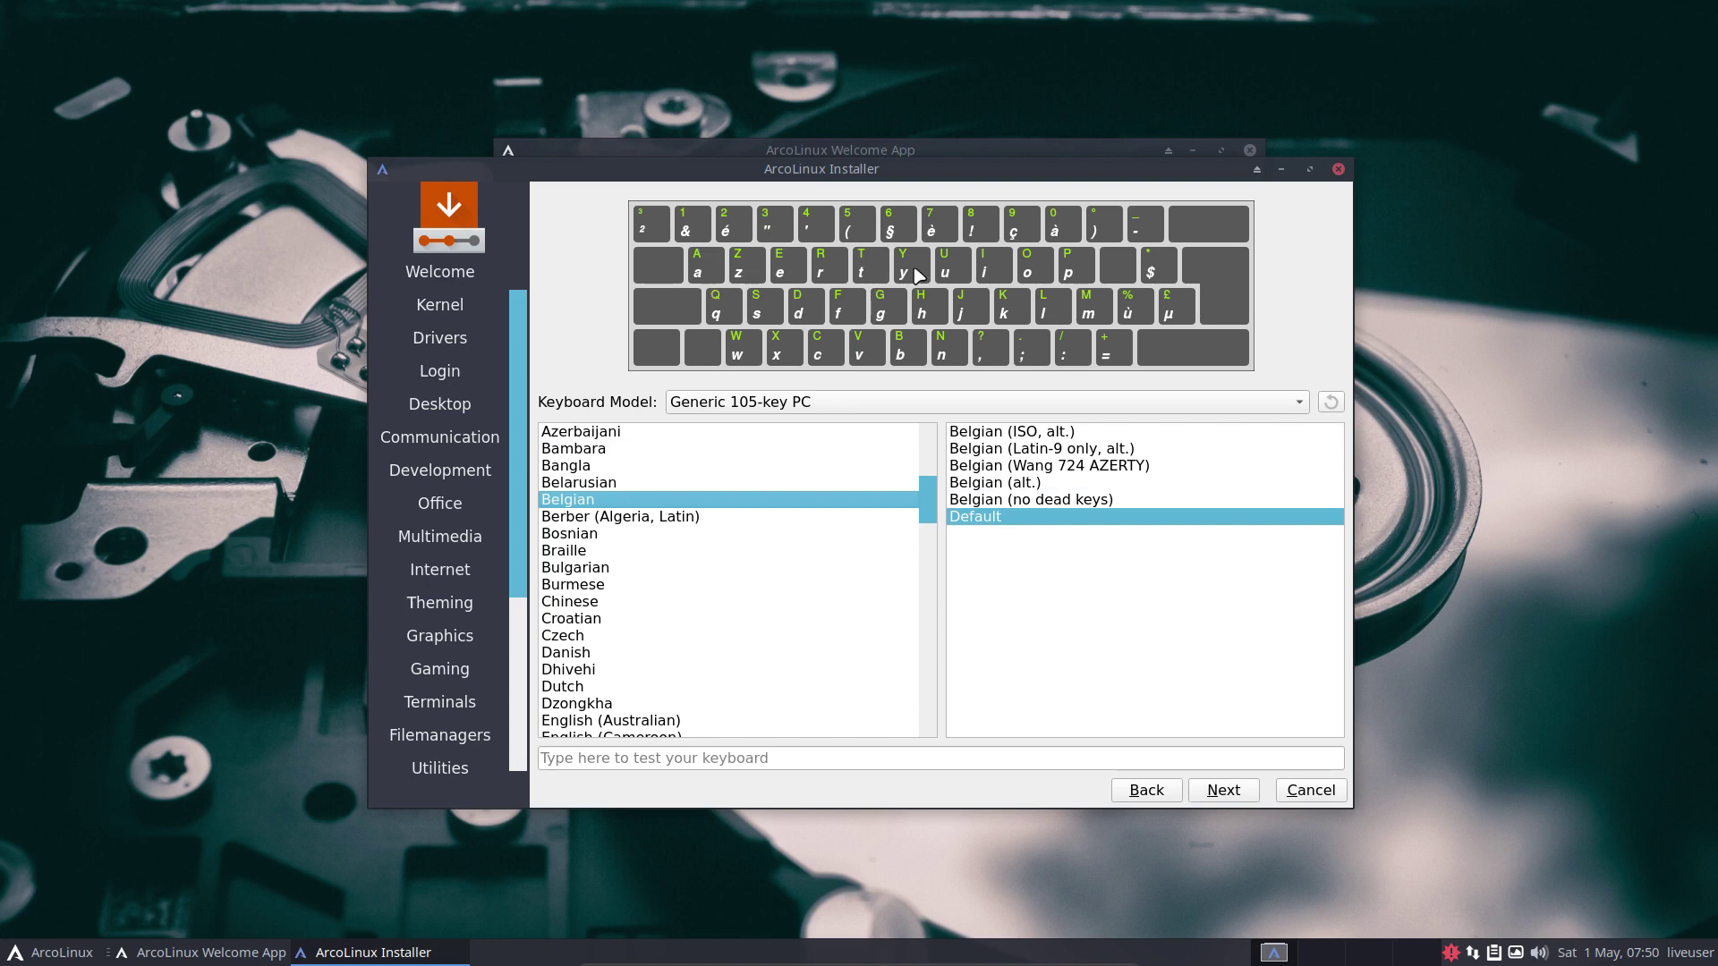
pyautogui.click(628, 757)
pyautogui.write('azer')
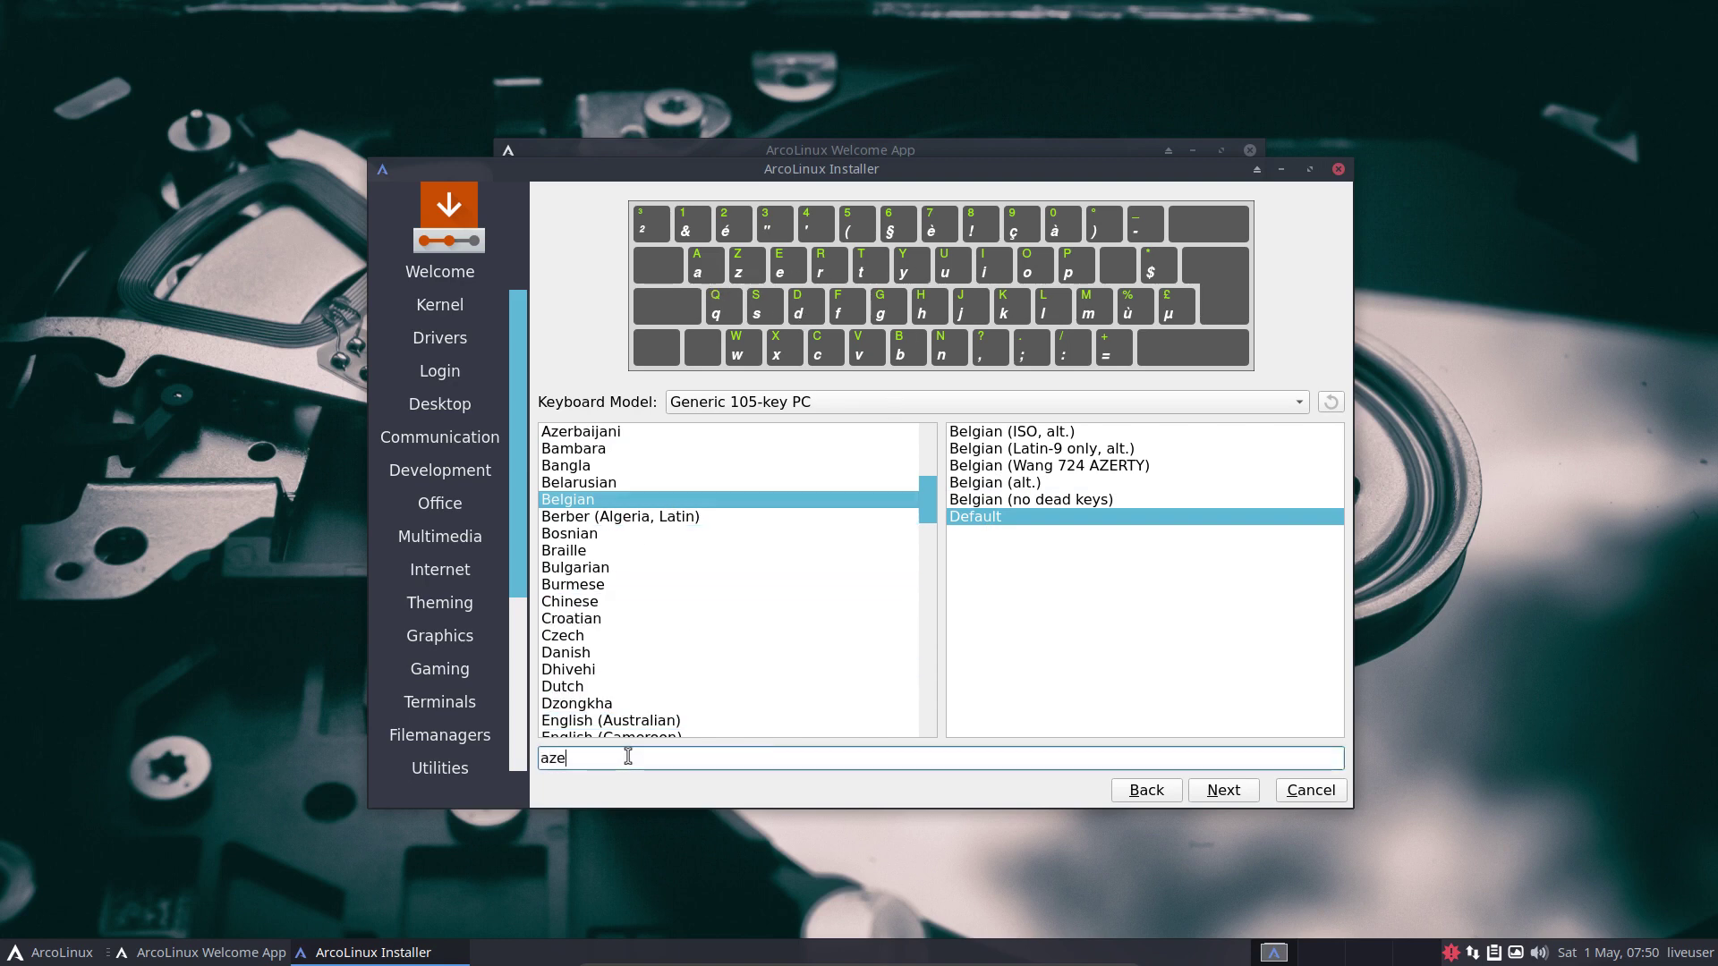
pyautogui.click(1226, 792)
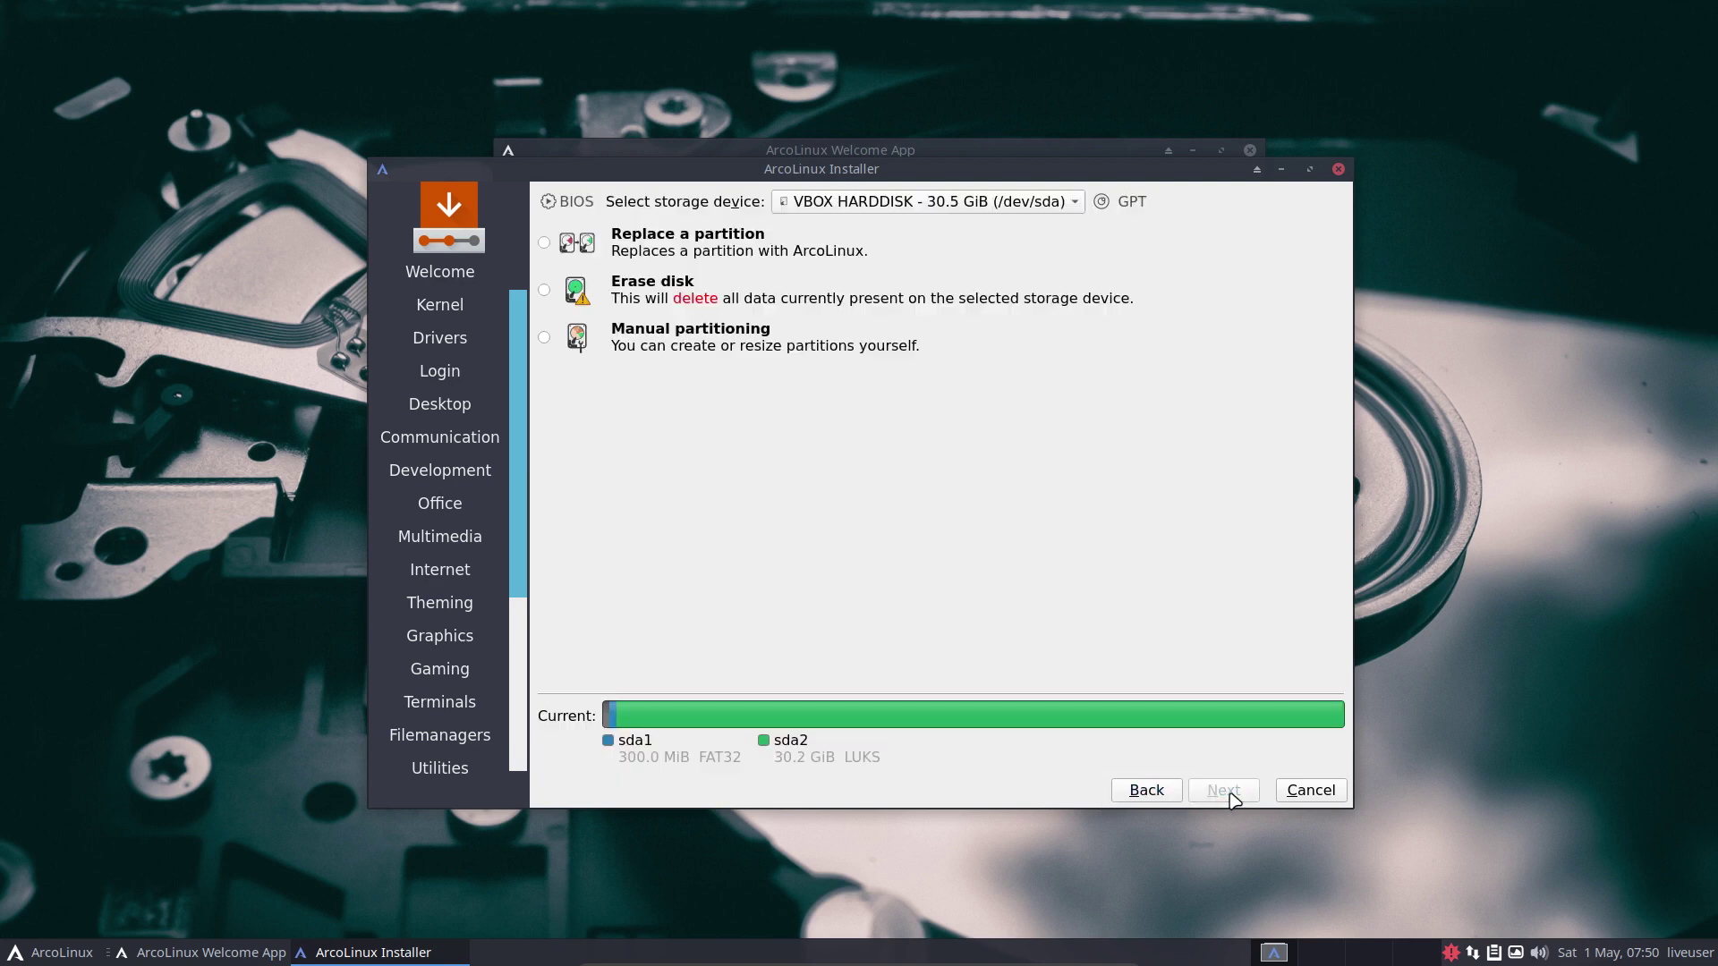
# Choose Erase disk, trying Swap to file and Swap with and without Hibernate.
pyautogui.click(672, 299)
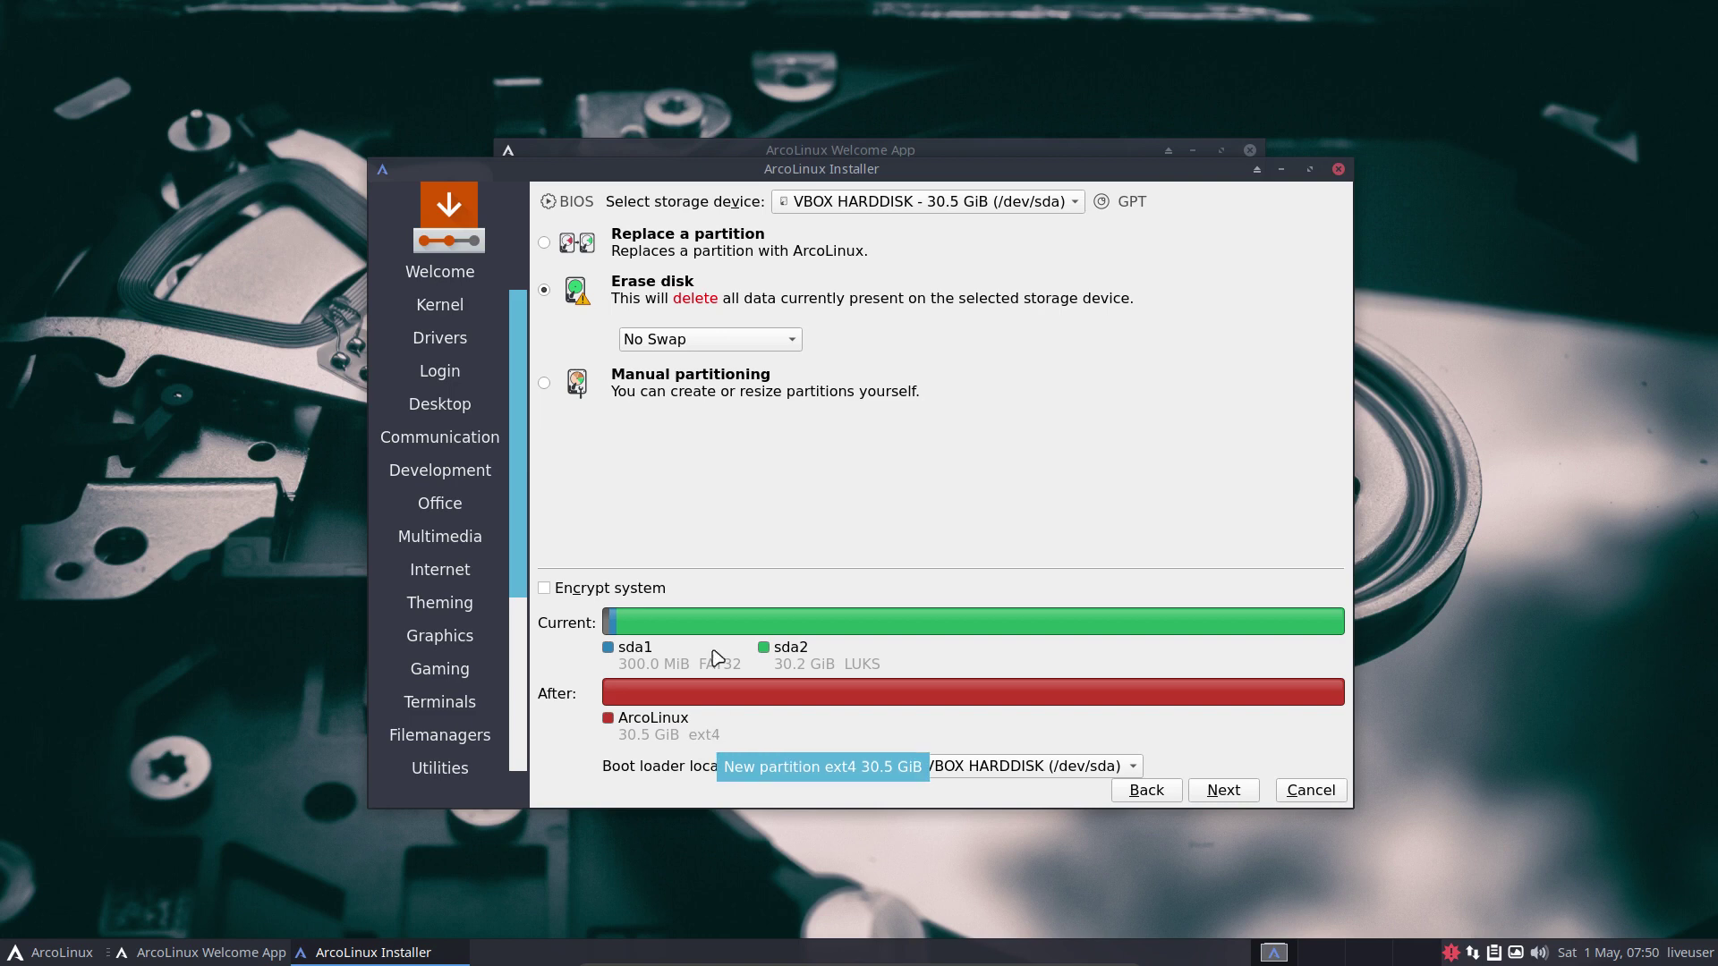
pyautogui.click(739, 344)
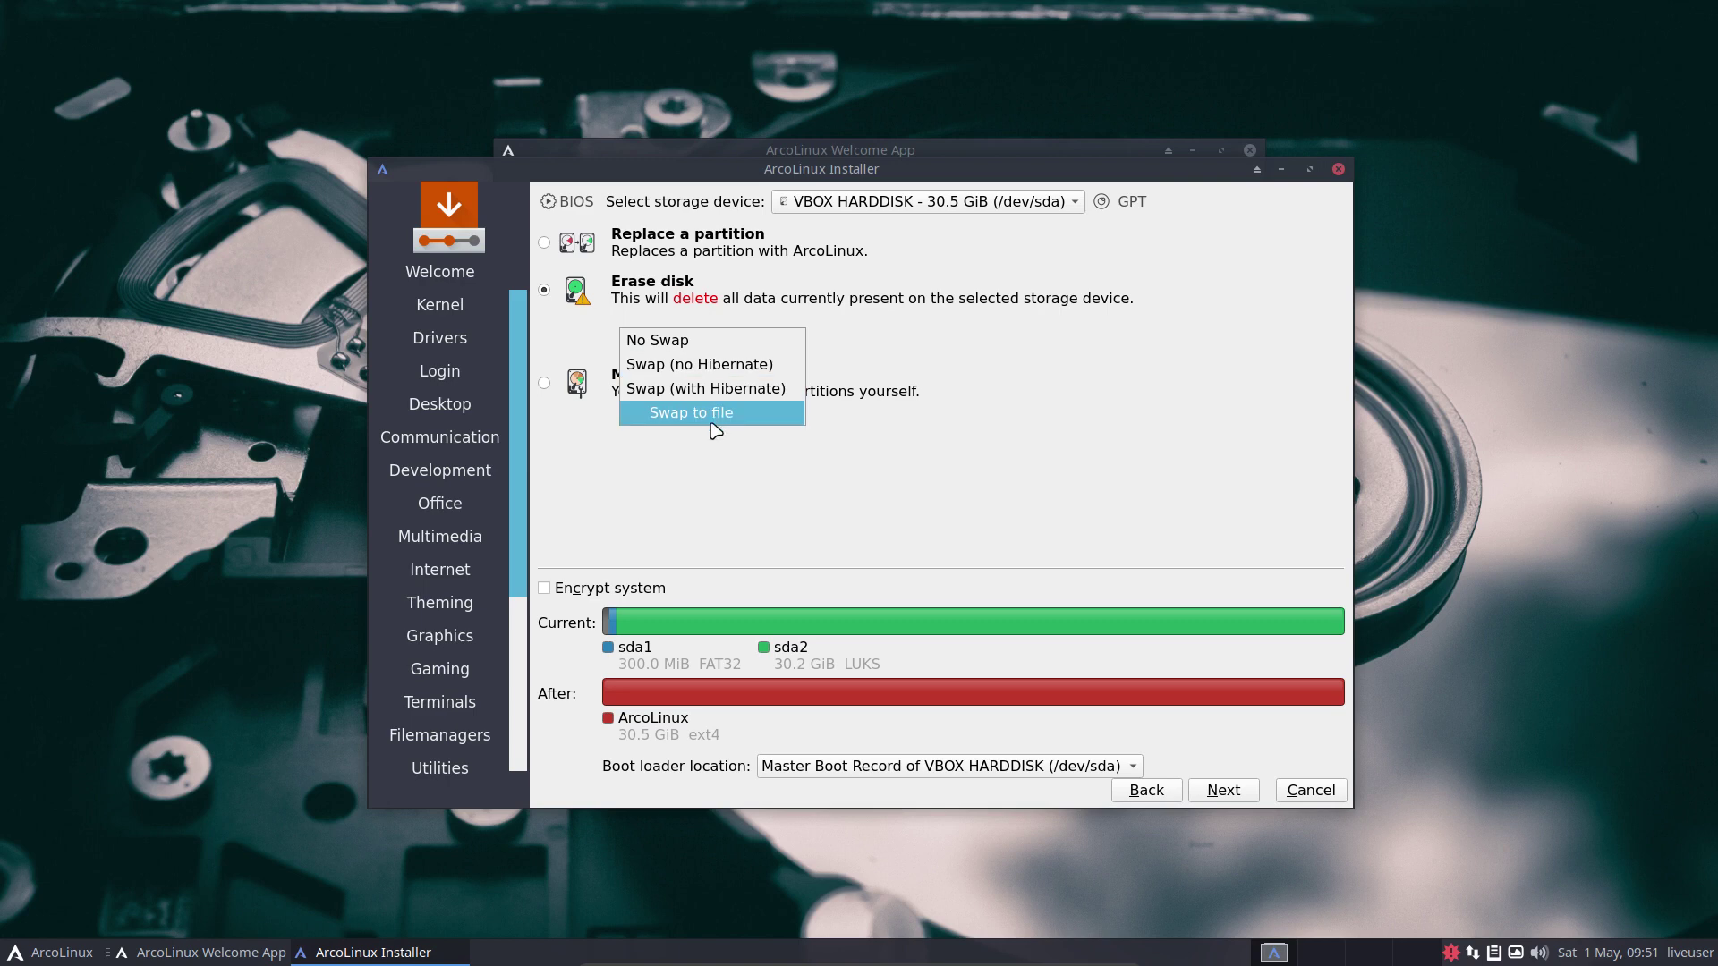
pyautogui.click(720, 417)
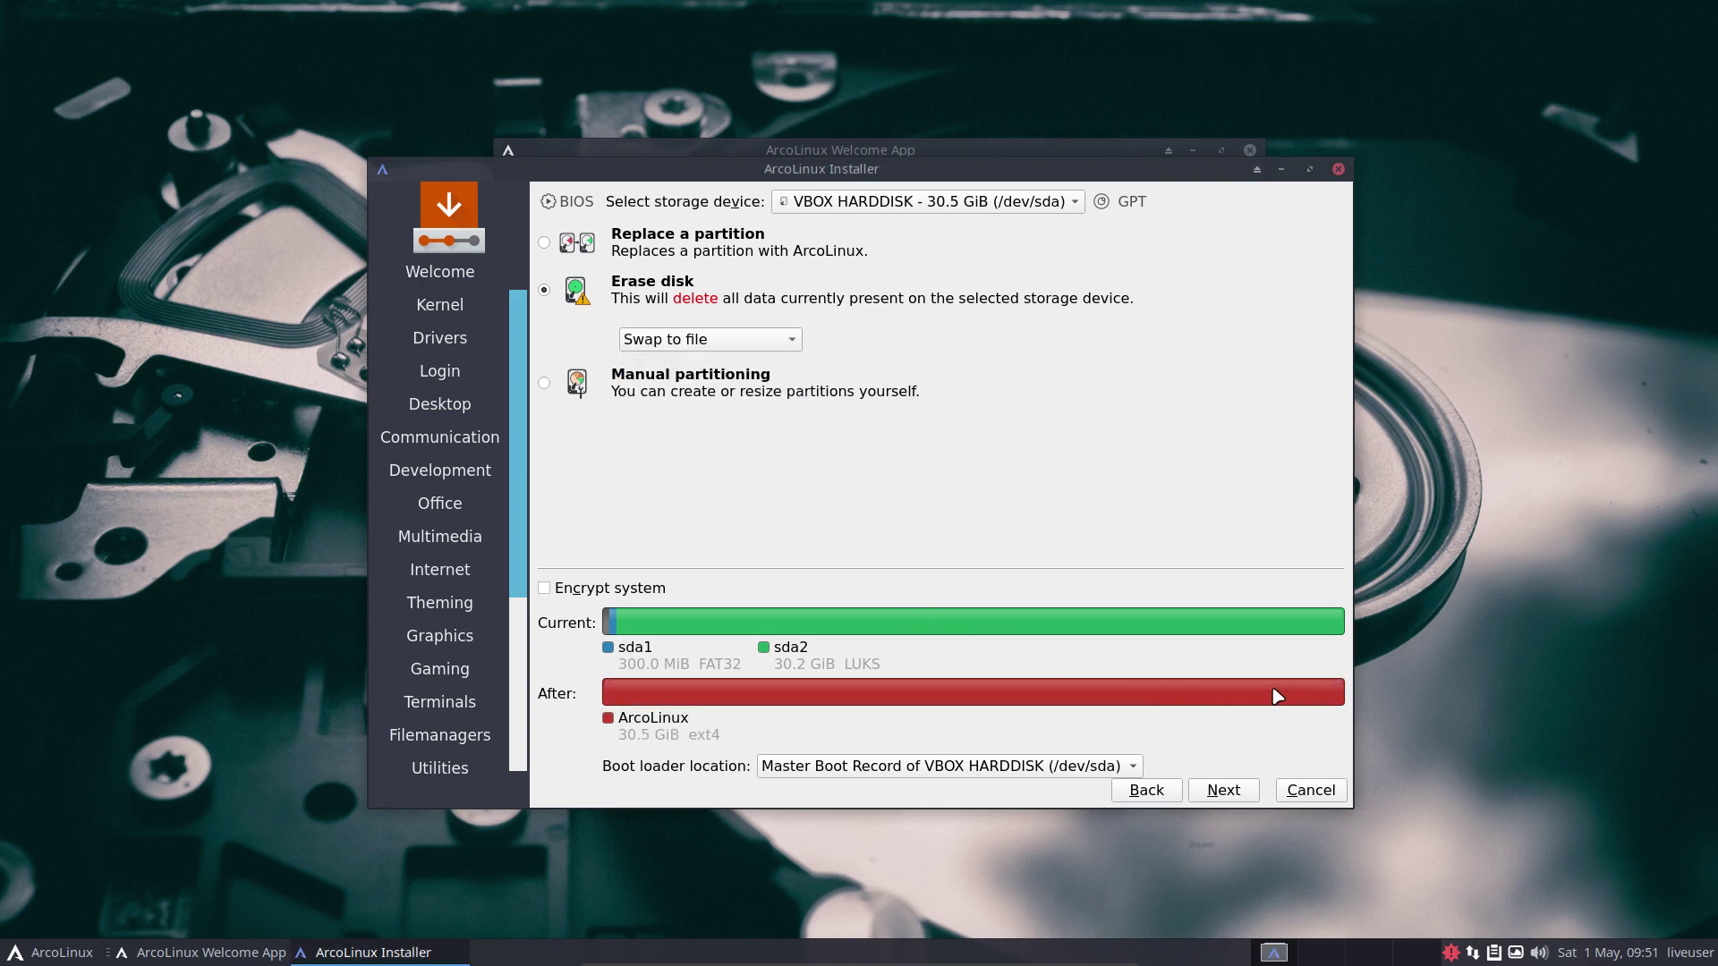
pyautogui.click(708, 345)
pyautogui.click(718, 320)
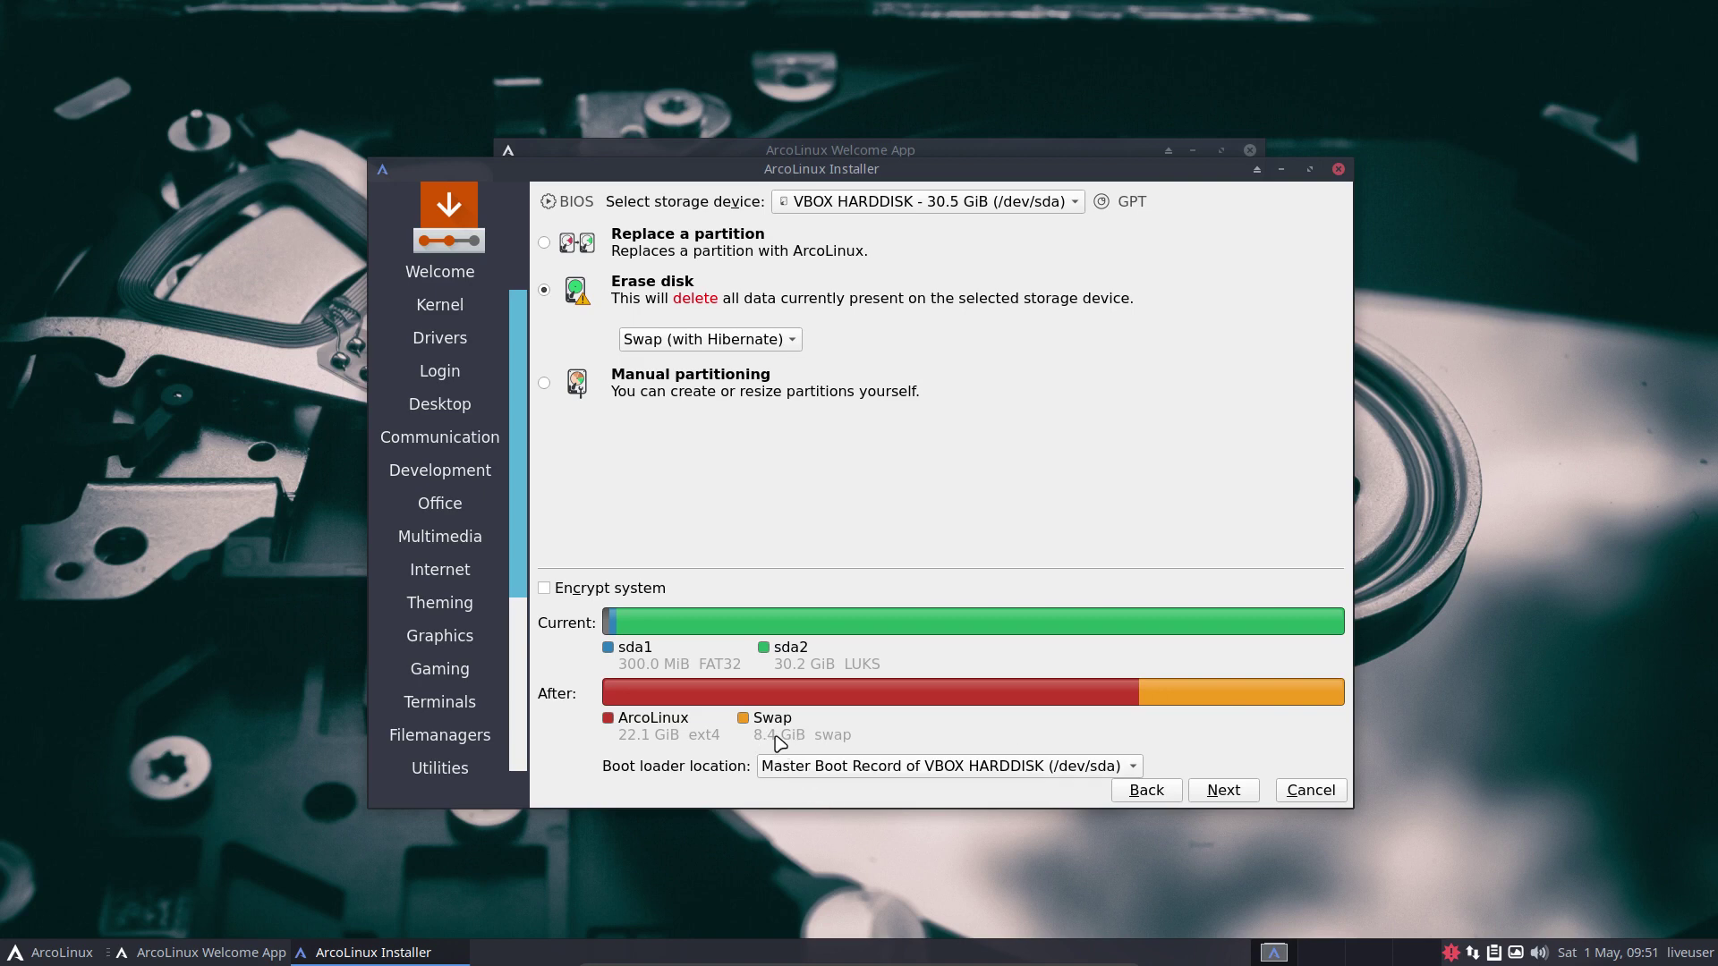
pyautogui.click(709, 339)
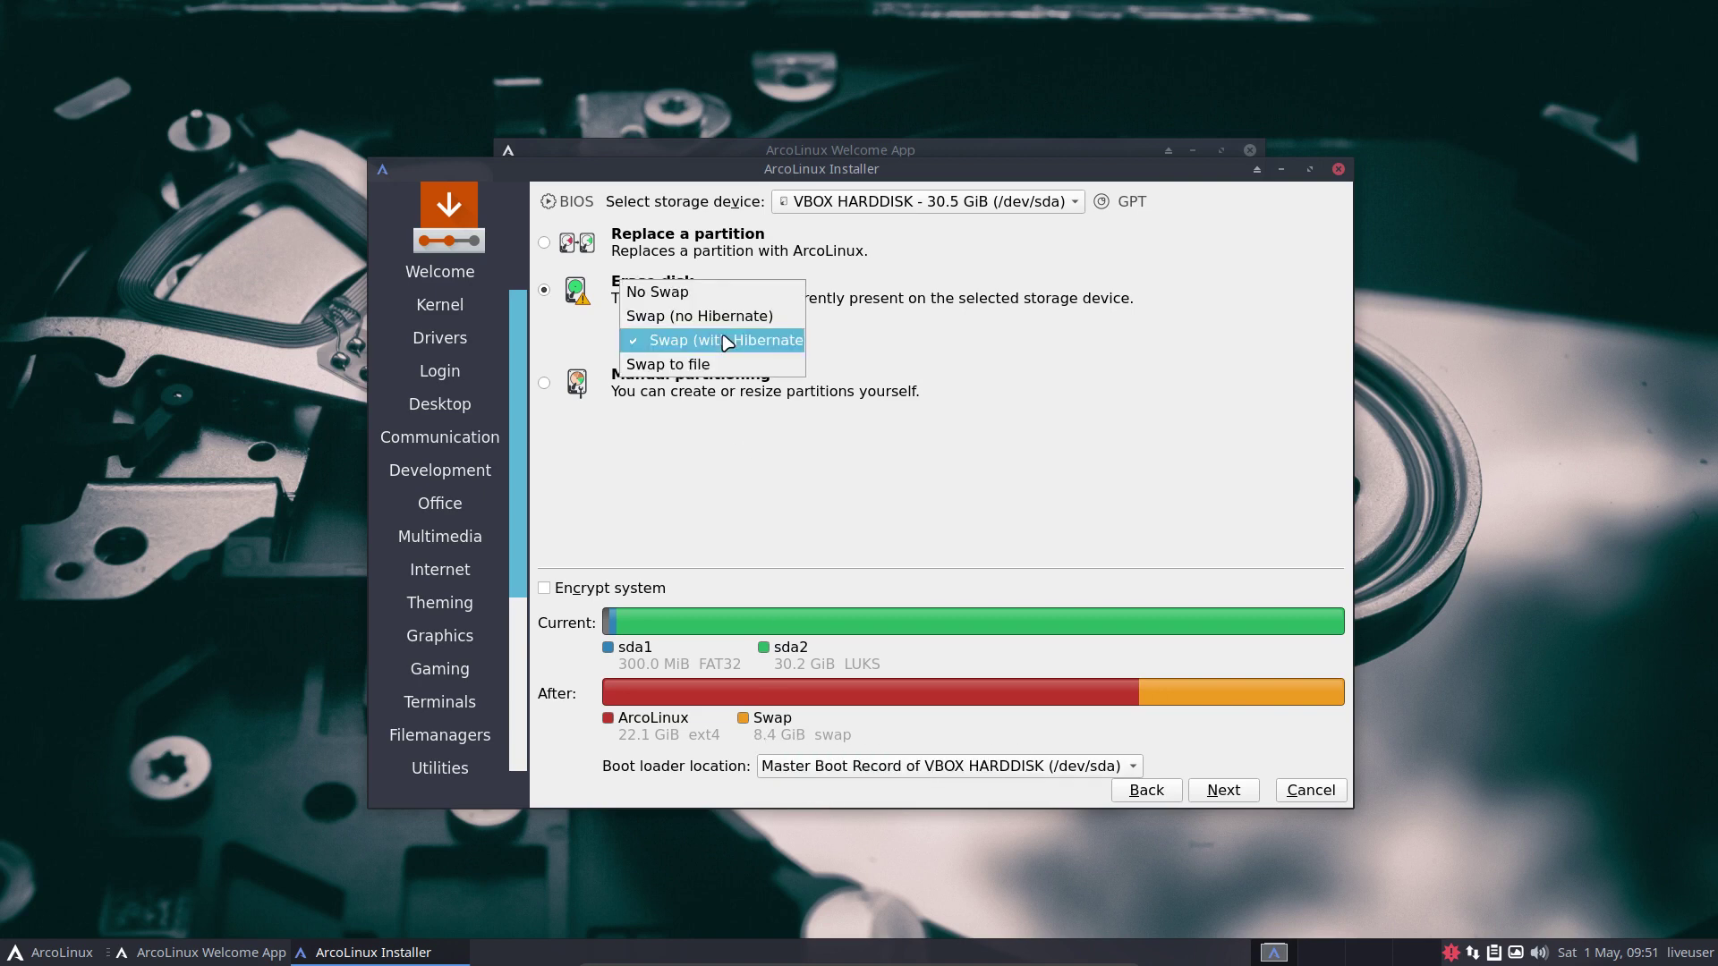
pyautogui.click(698, 315)
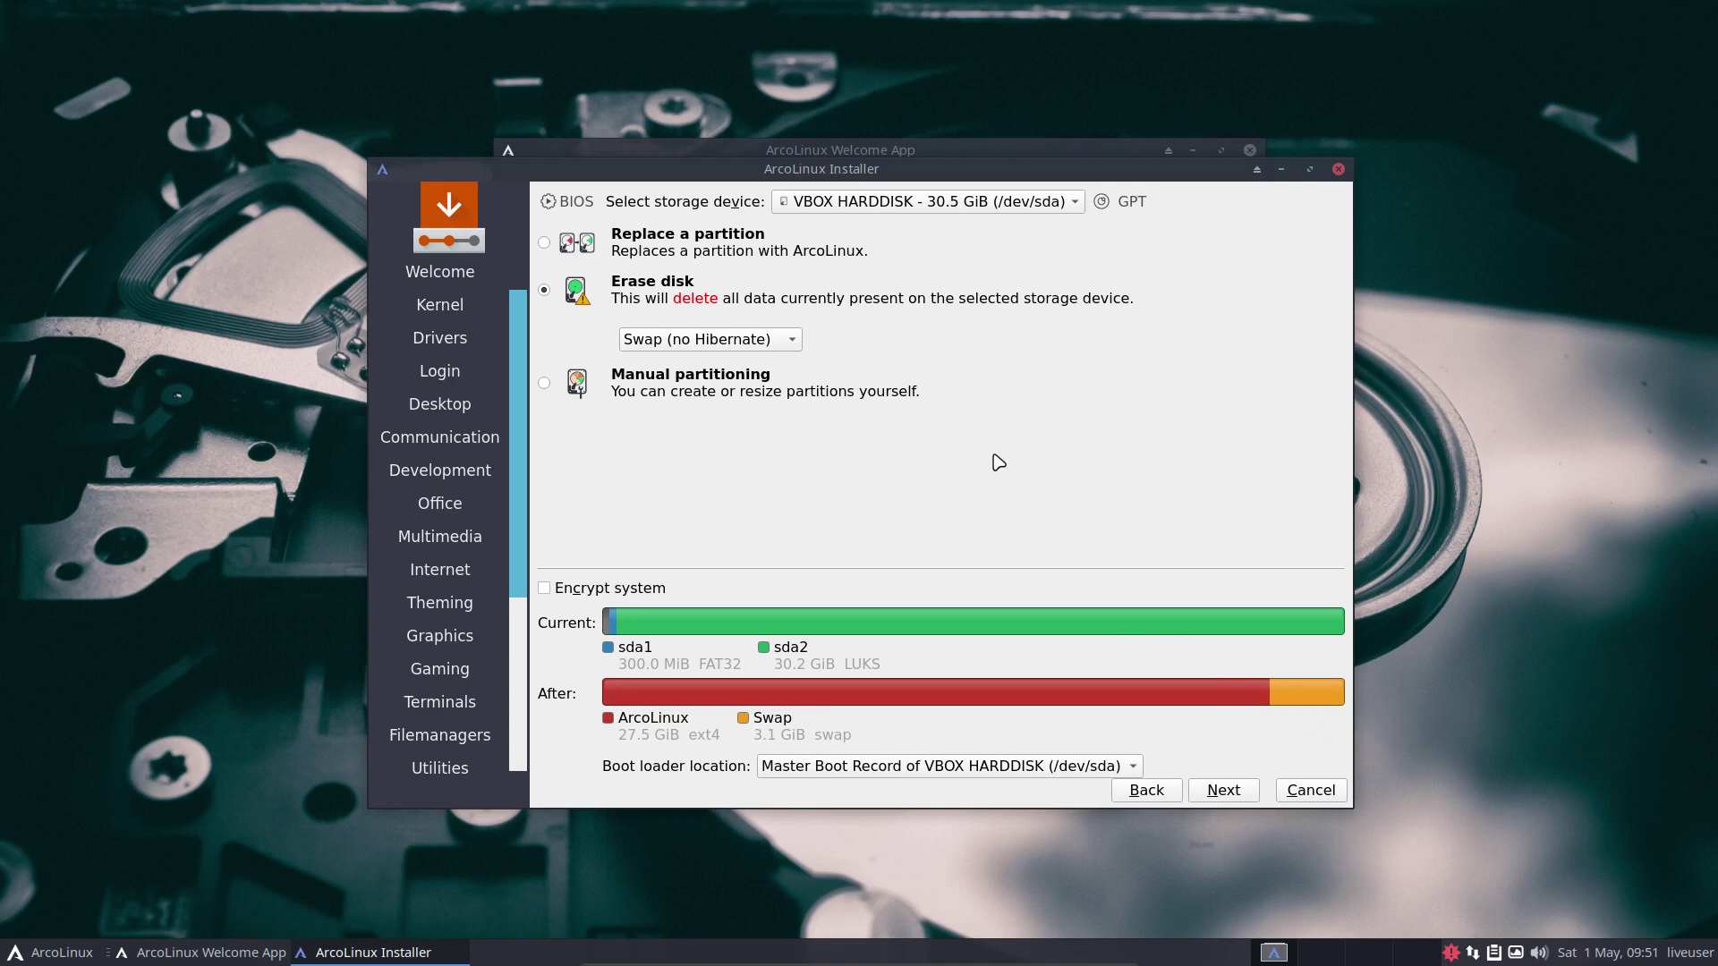
pyautogui.click(786, 345)
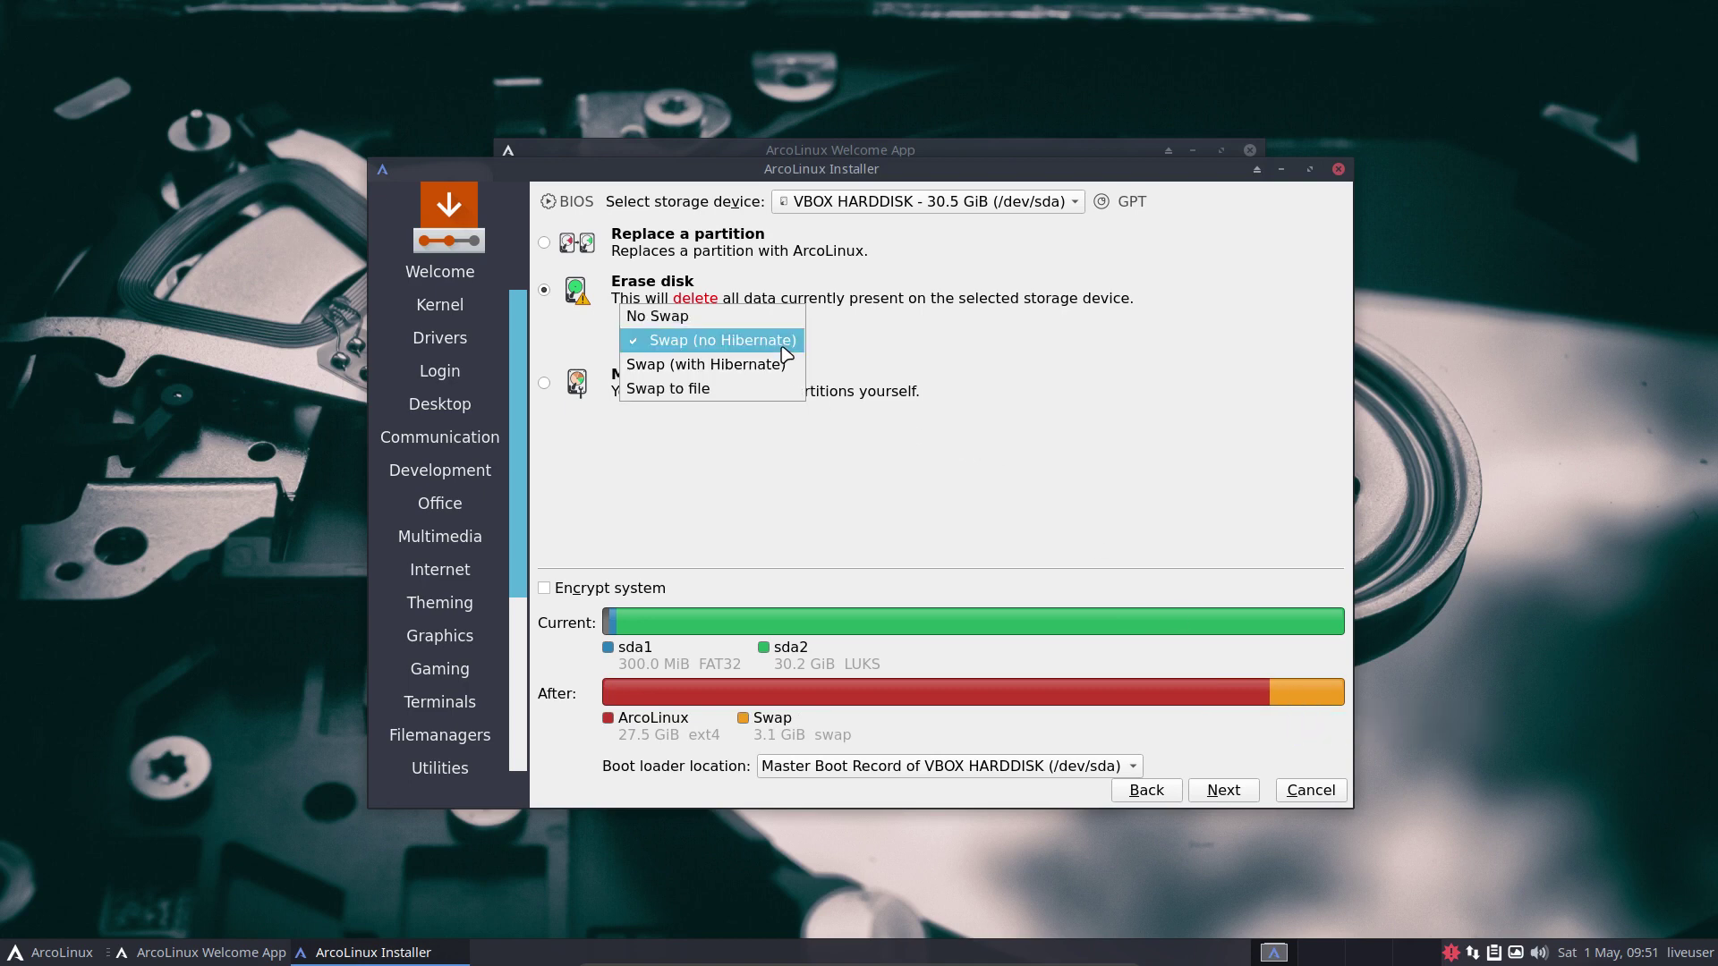
pyautogui.click(680, 387)
# Enter the user's name, login name and account password in the user fields.
pyautogui.click(1223, 791)
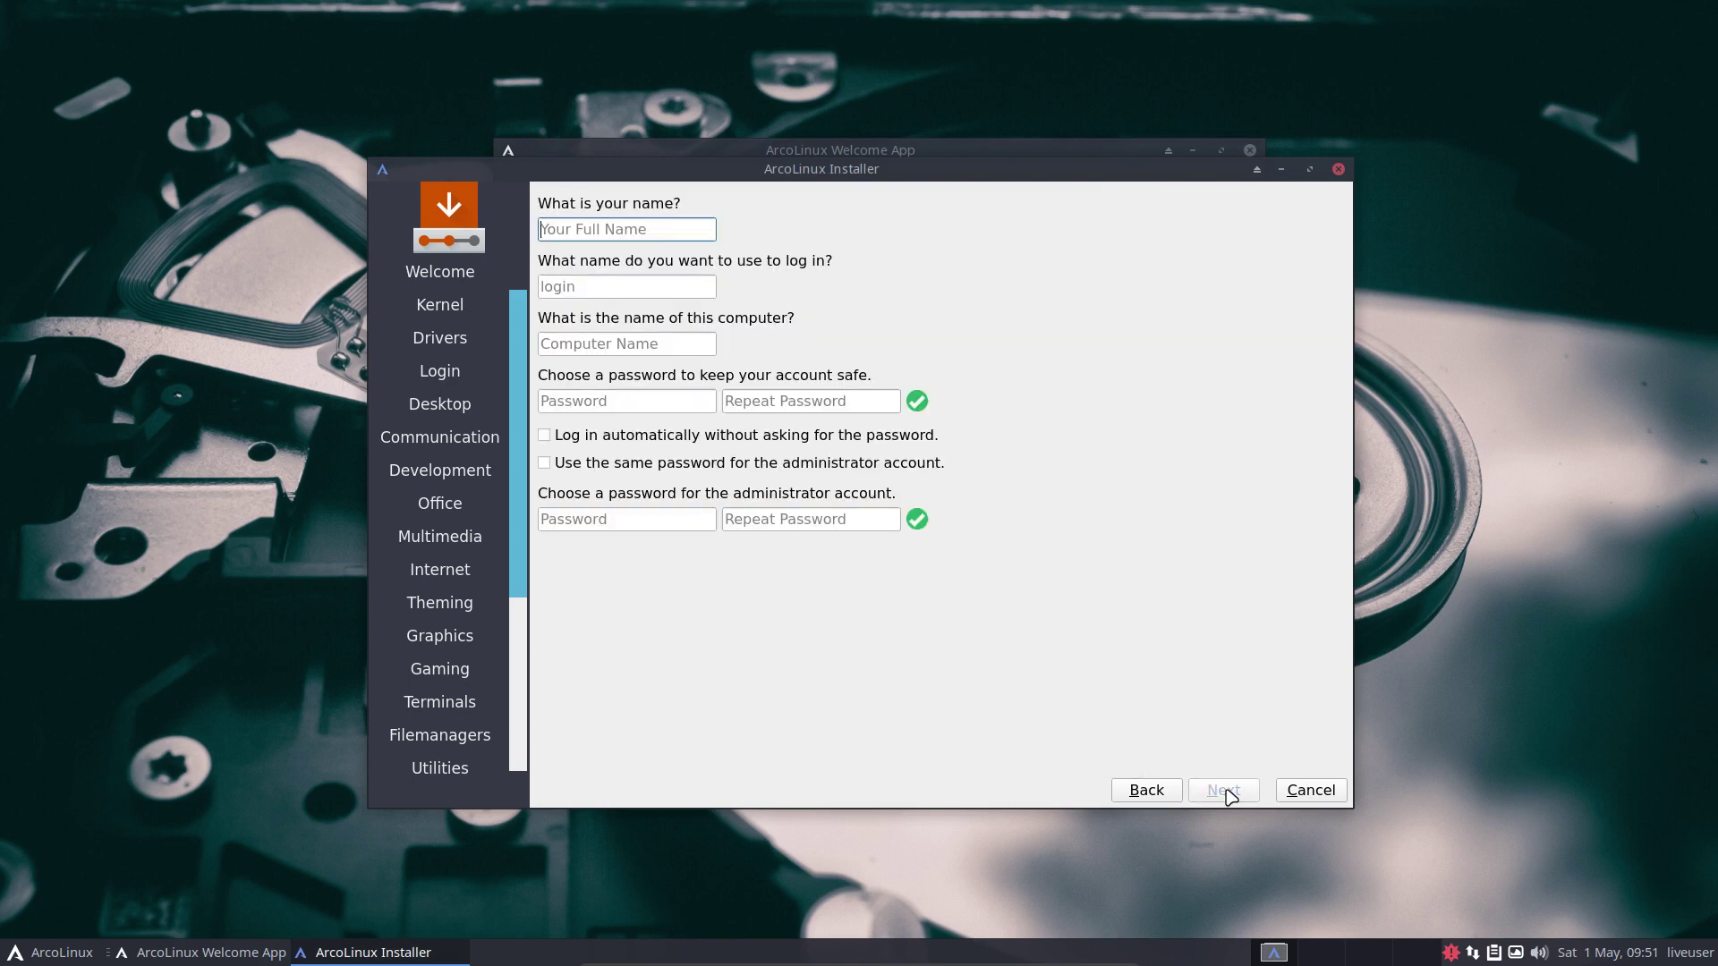
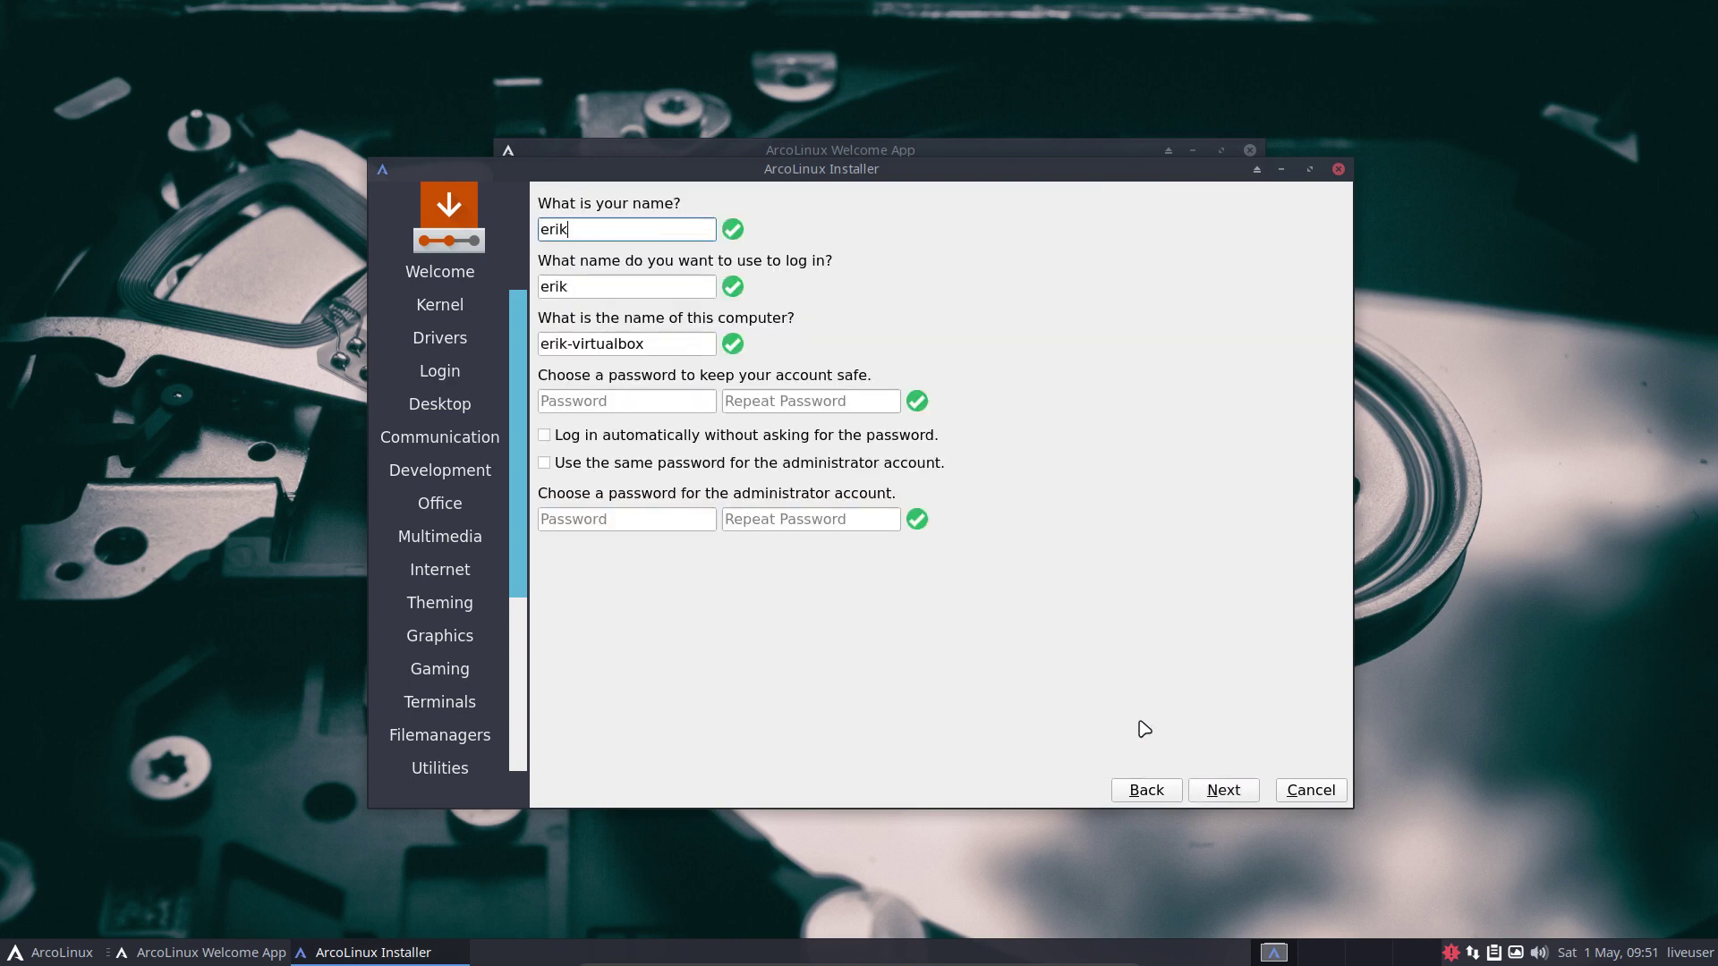
pyautogui.press('Tab')
pyautogui.press('Tab')
pyautogui.press('Tab')
pyautogui.press('Tab')
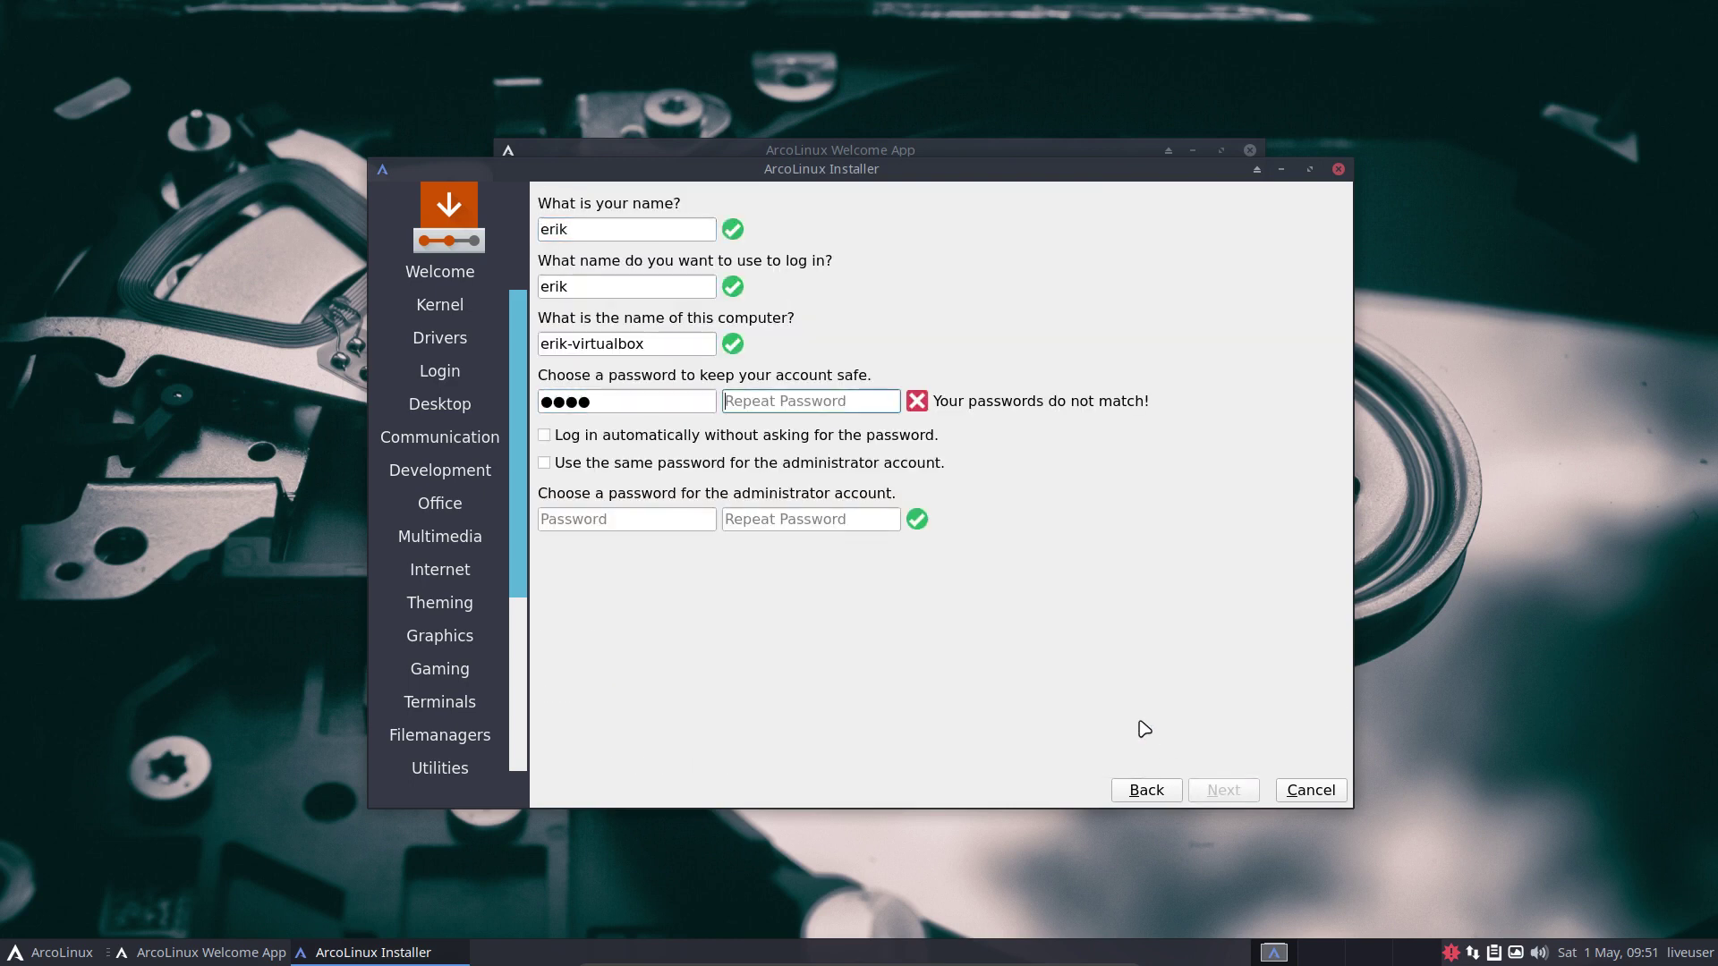
pyautogui.press('Tab')
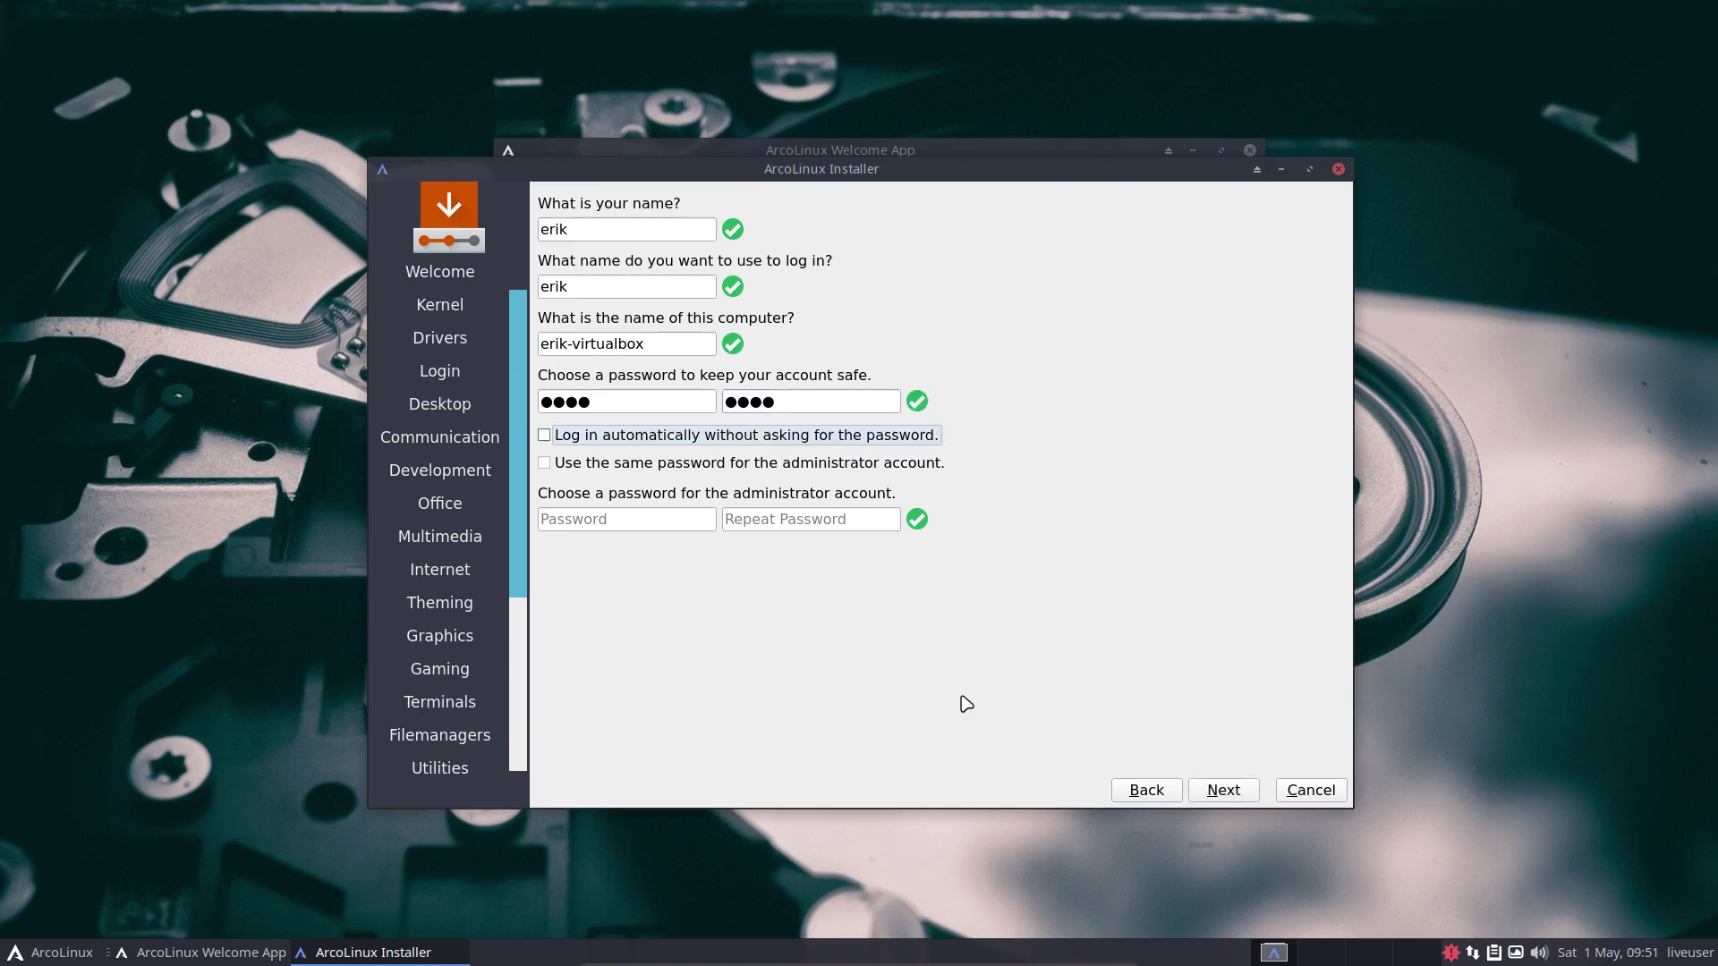
# Enable automatic login and reuse the user password for the administrator account.
pyautogui.click(637, 441)
pyautogui.click(675, 521)
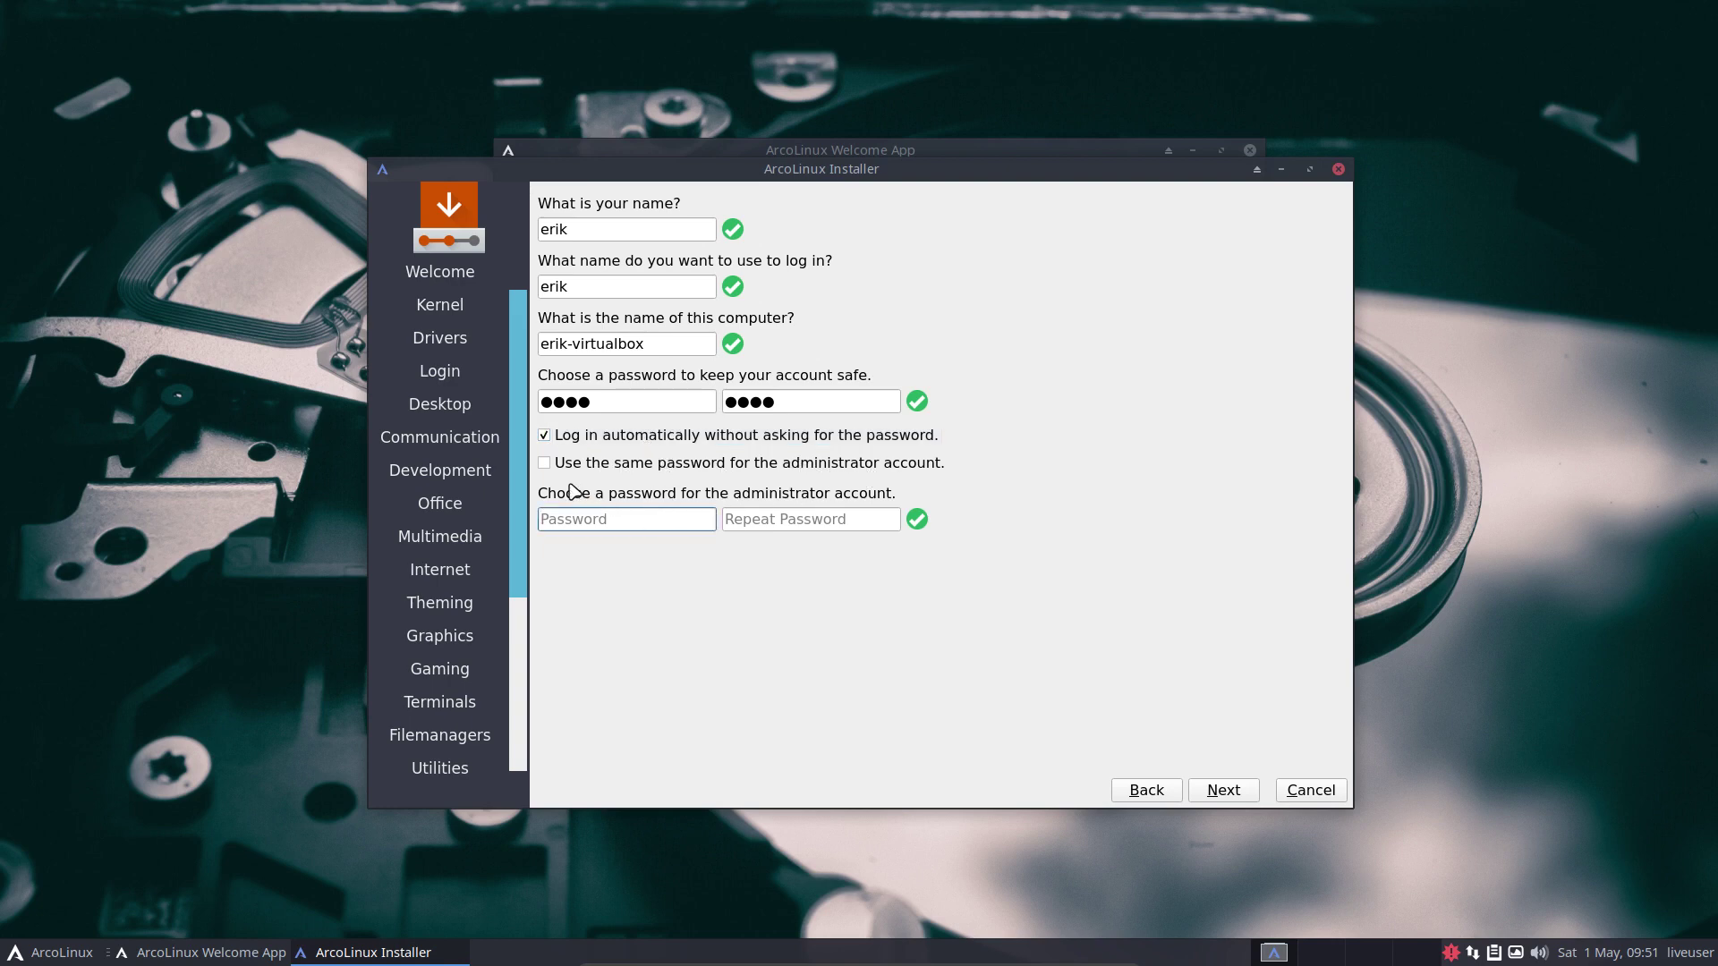
pyautogui.click(546, 463)
pyautogui.click(1238, 792)
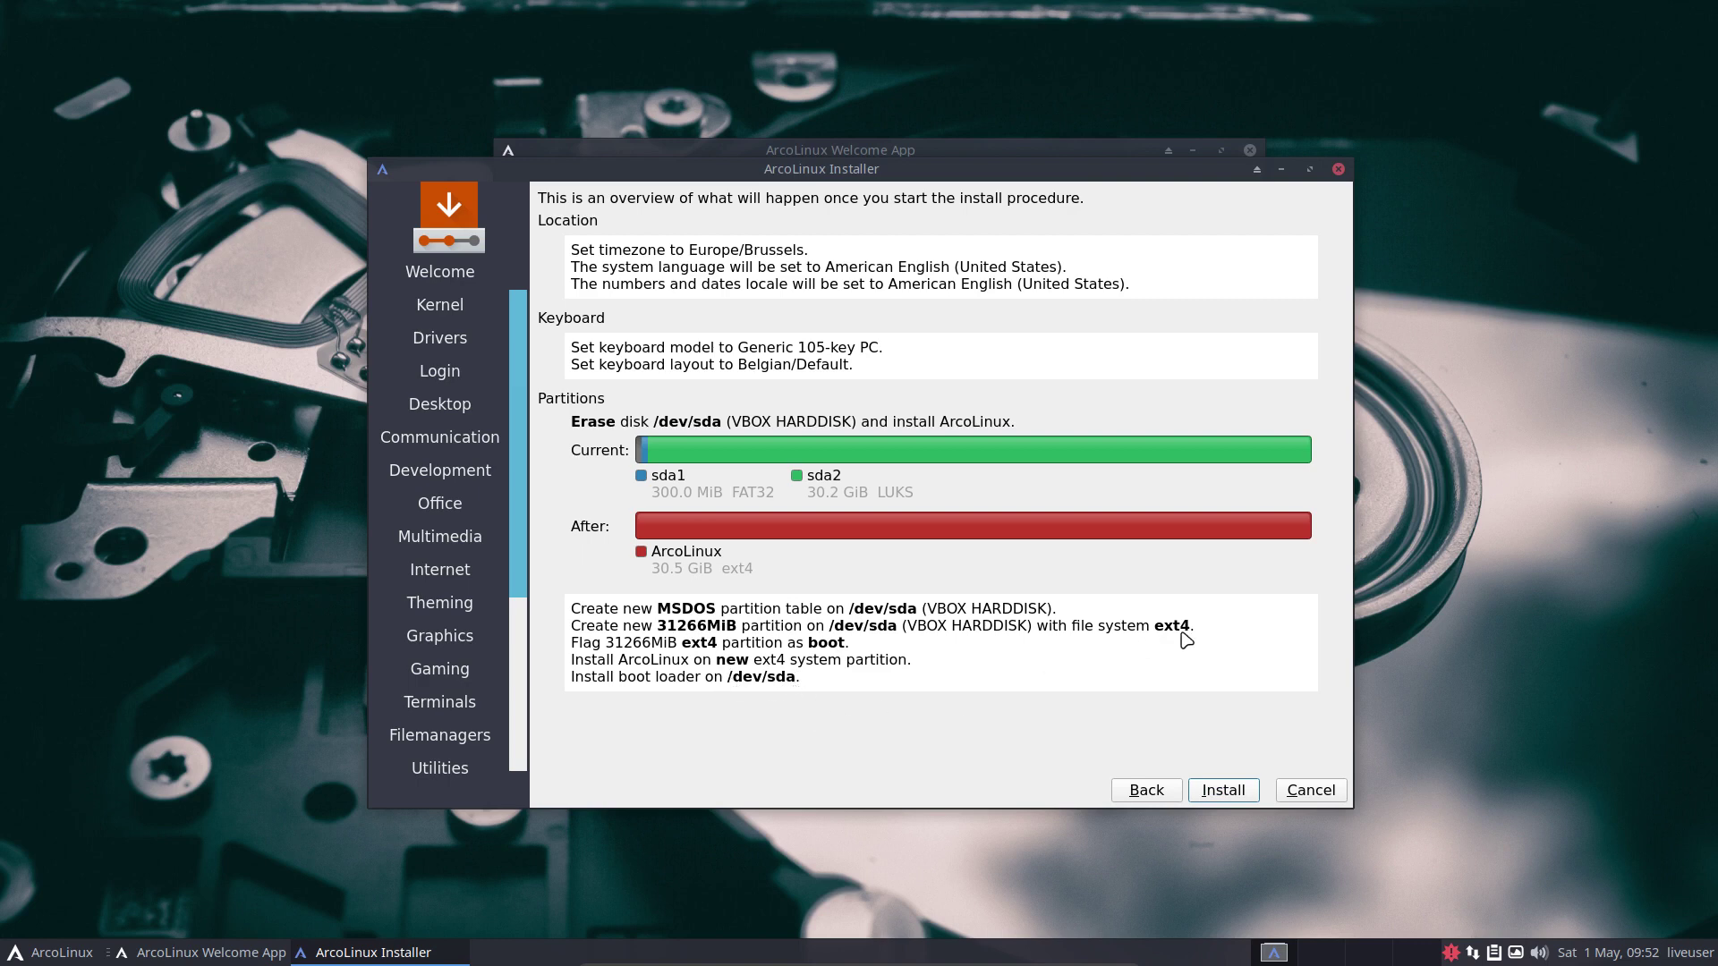
# Review the Europe/Brussels, Belgian keyboard, erase /dev/sda summary and start installing.
pyautogui.click(1224, 792)
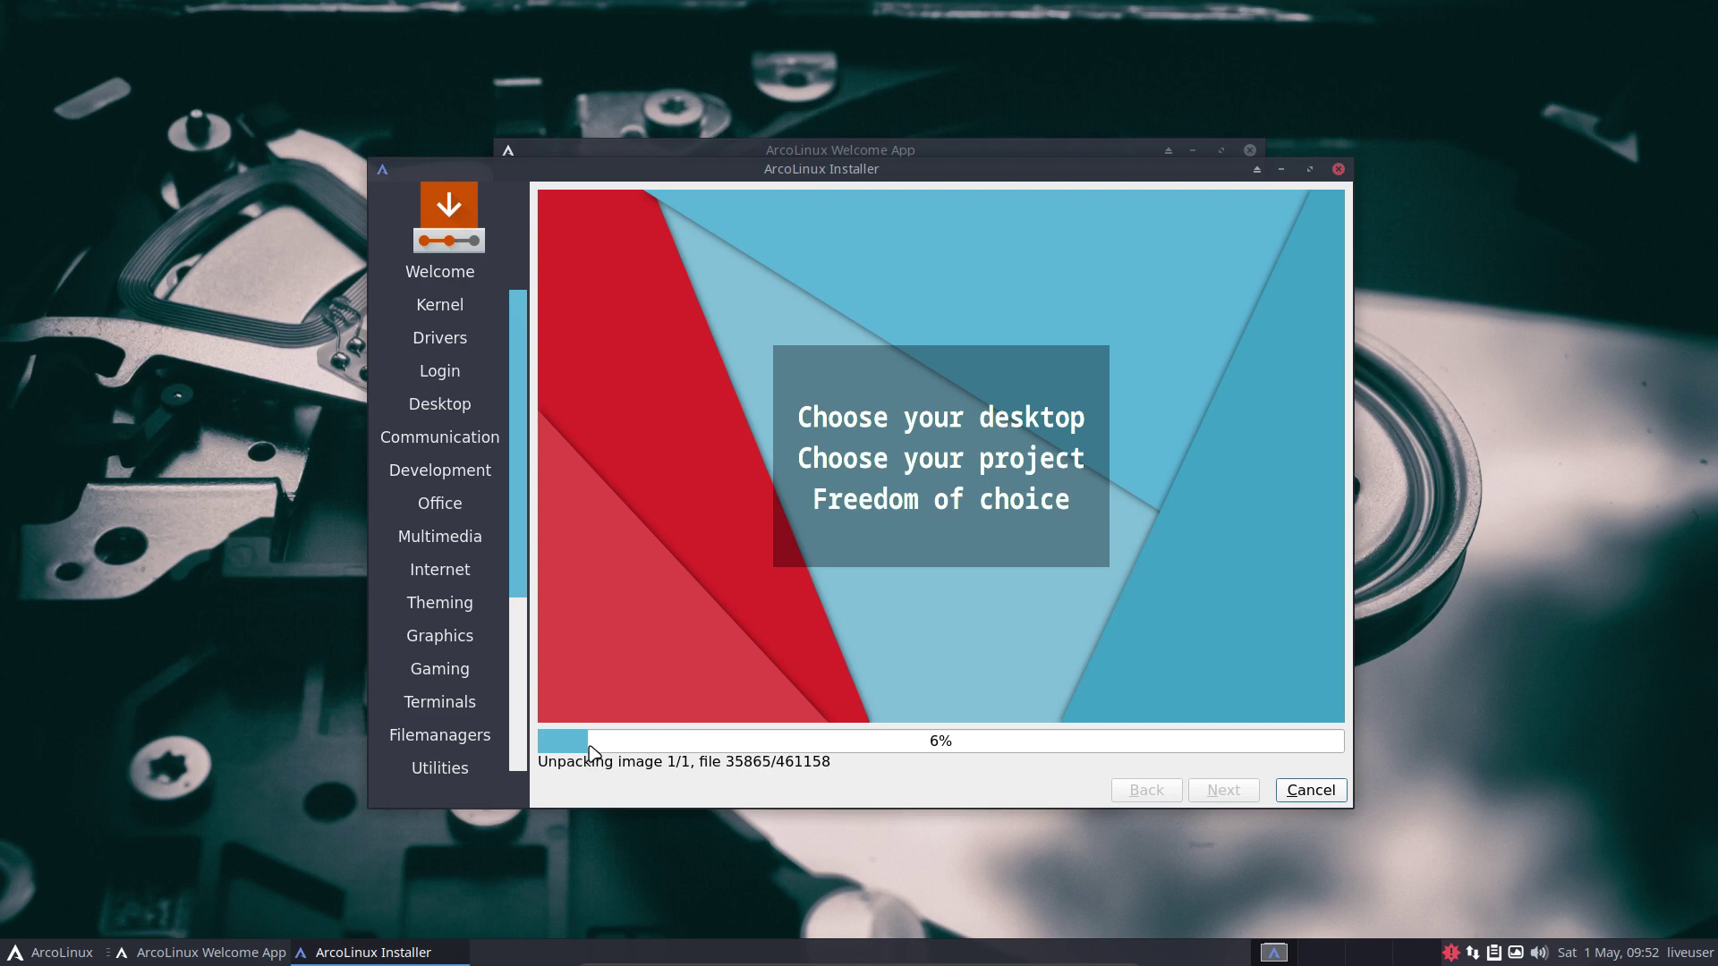
# Browse the ArcoLinux menu's System, Settings, Office, Multimedia, Internet, Graphics, Development and Accessories categories, ending on All Applications.
pyautogui.click(36, 953)
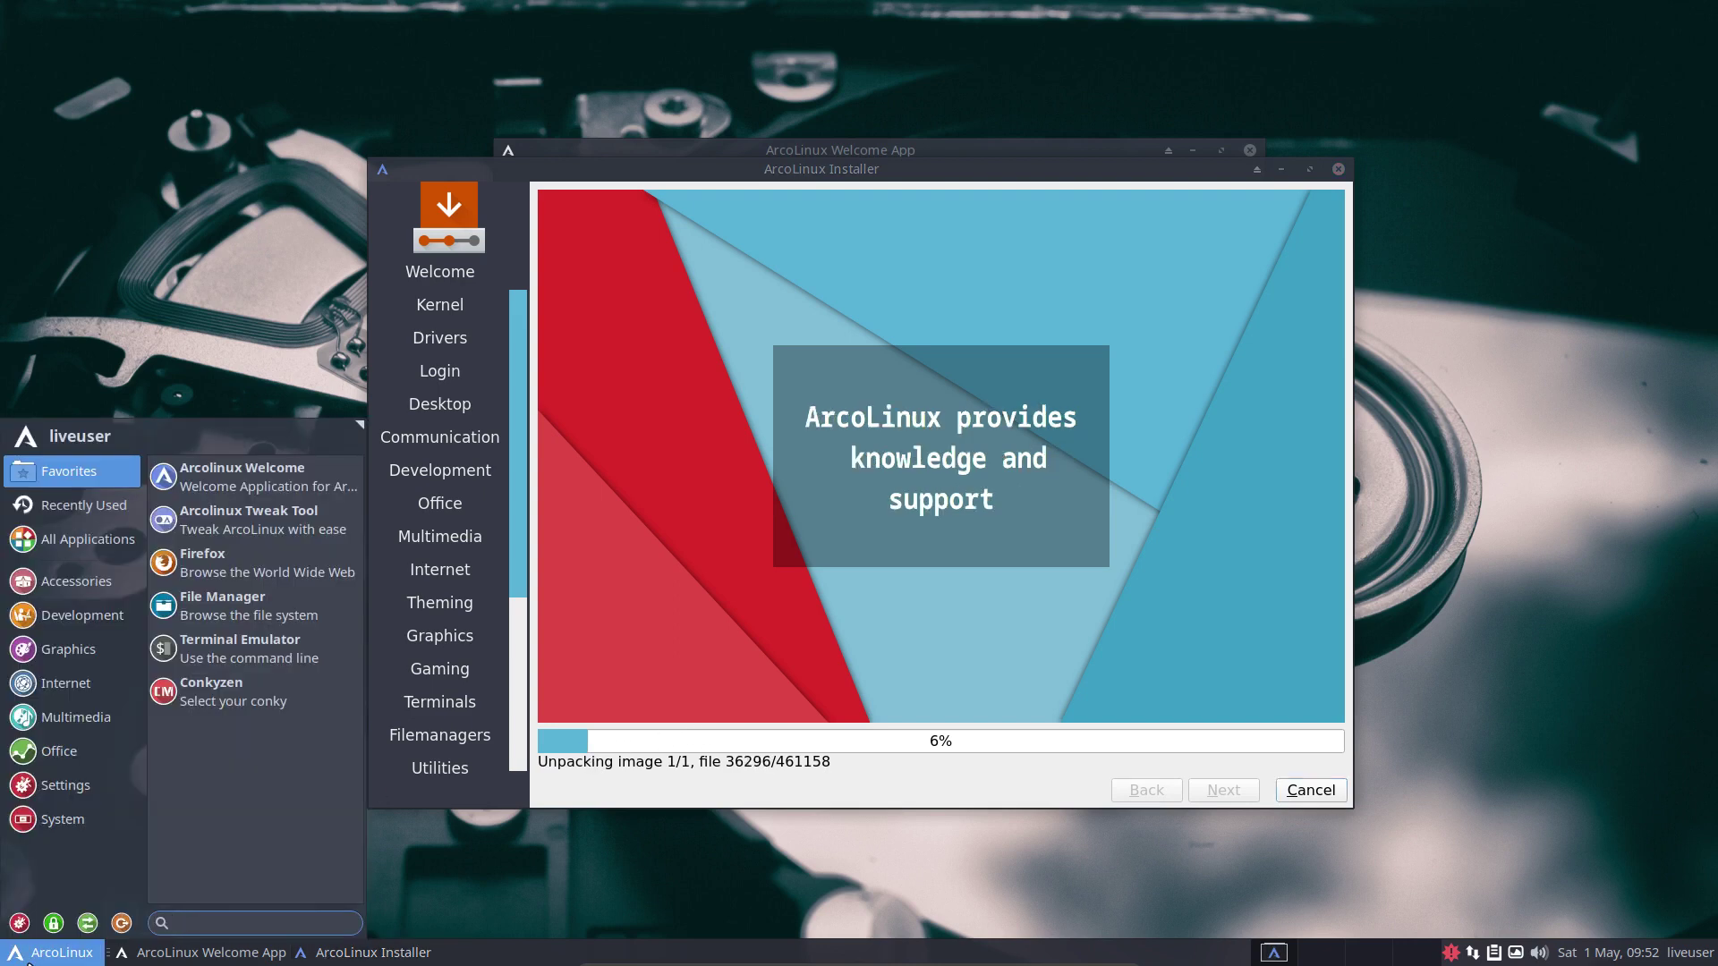
pyautogui.click(60, 821)
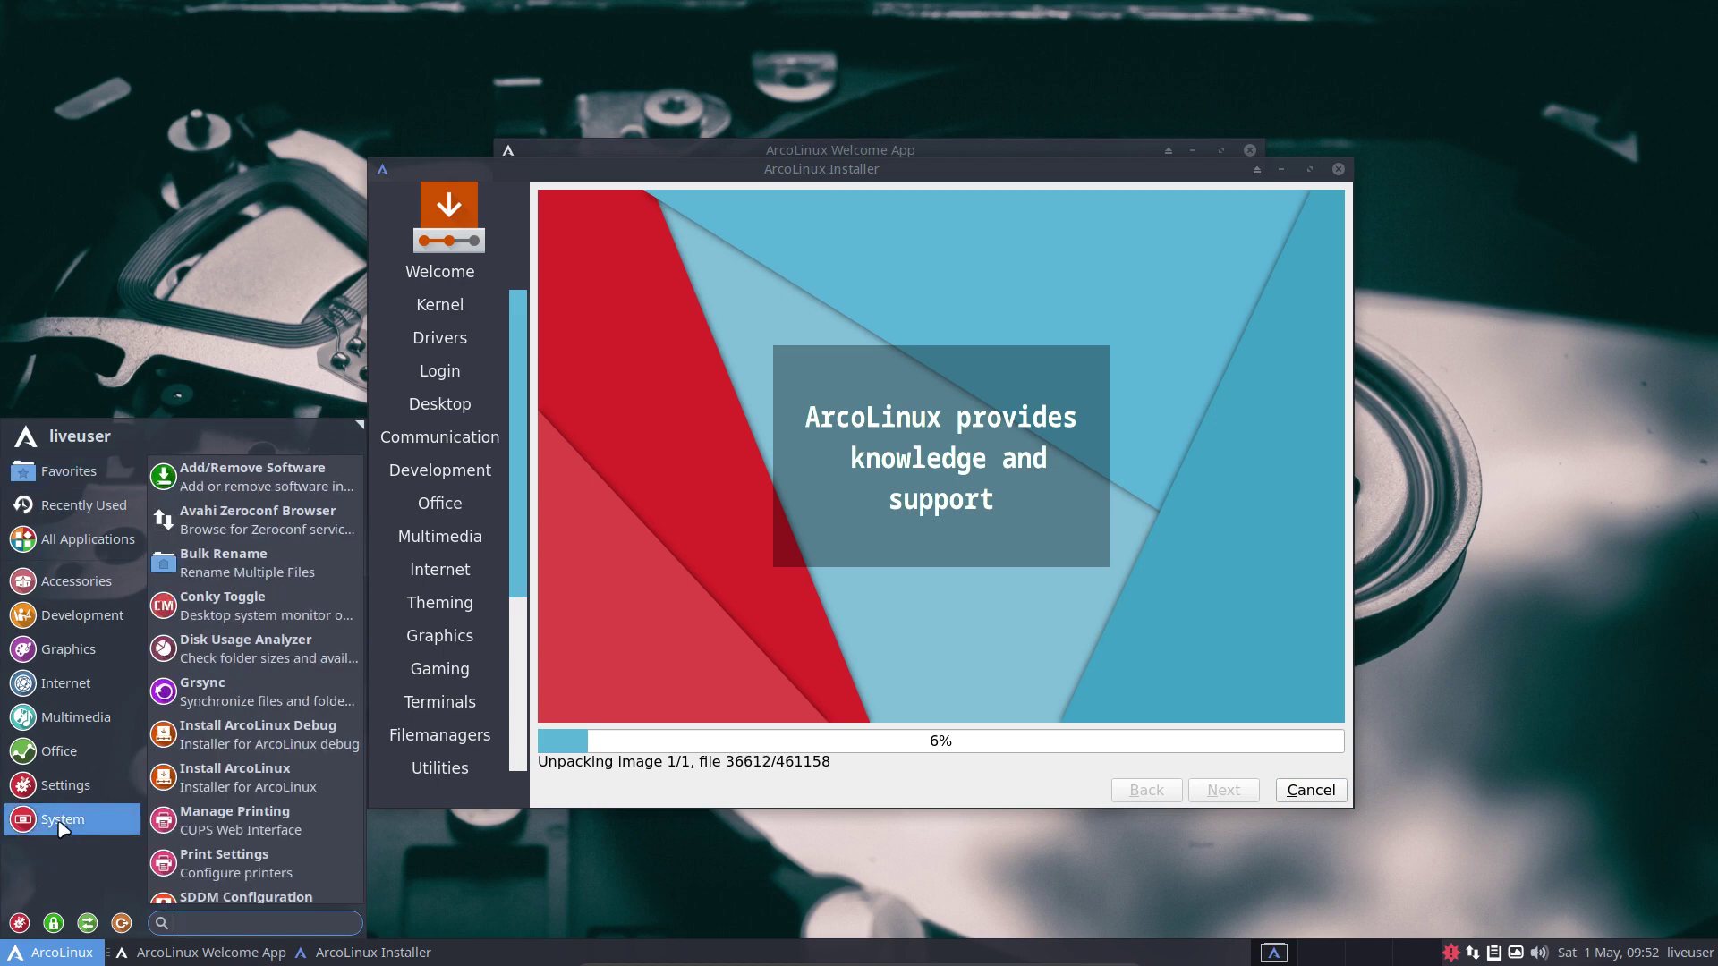
pyautogui.click(70, 786)
pyautogui.click(73, 752)
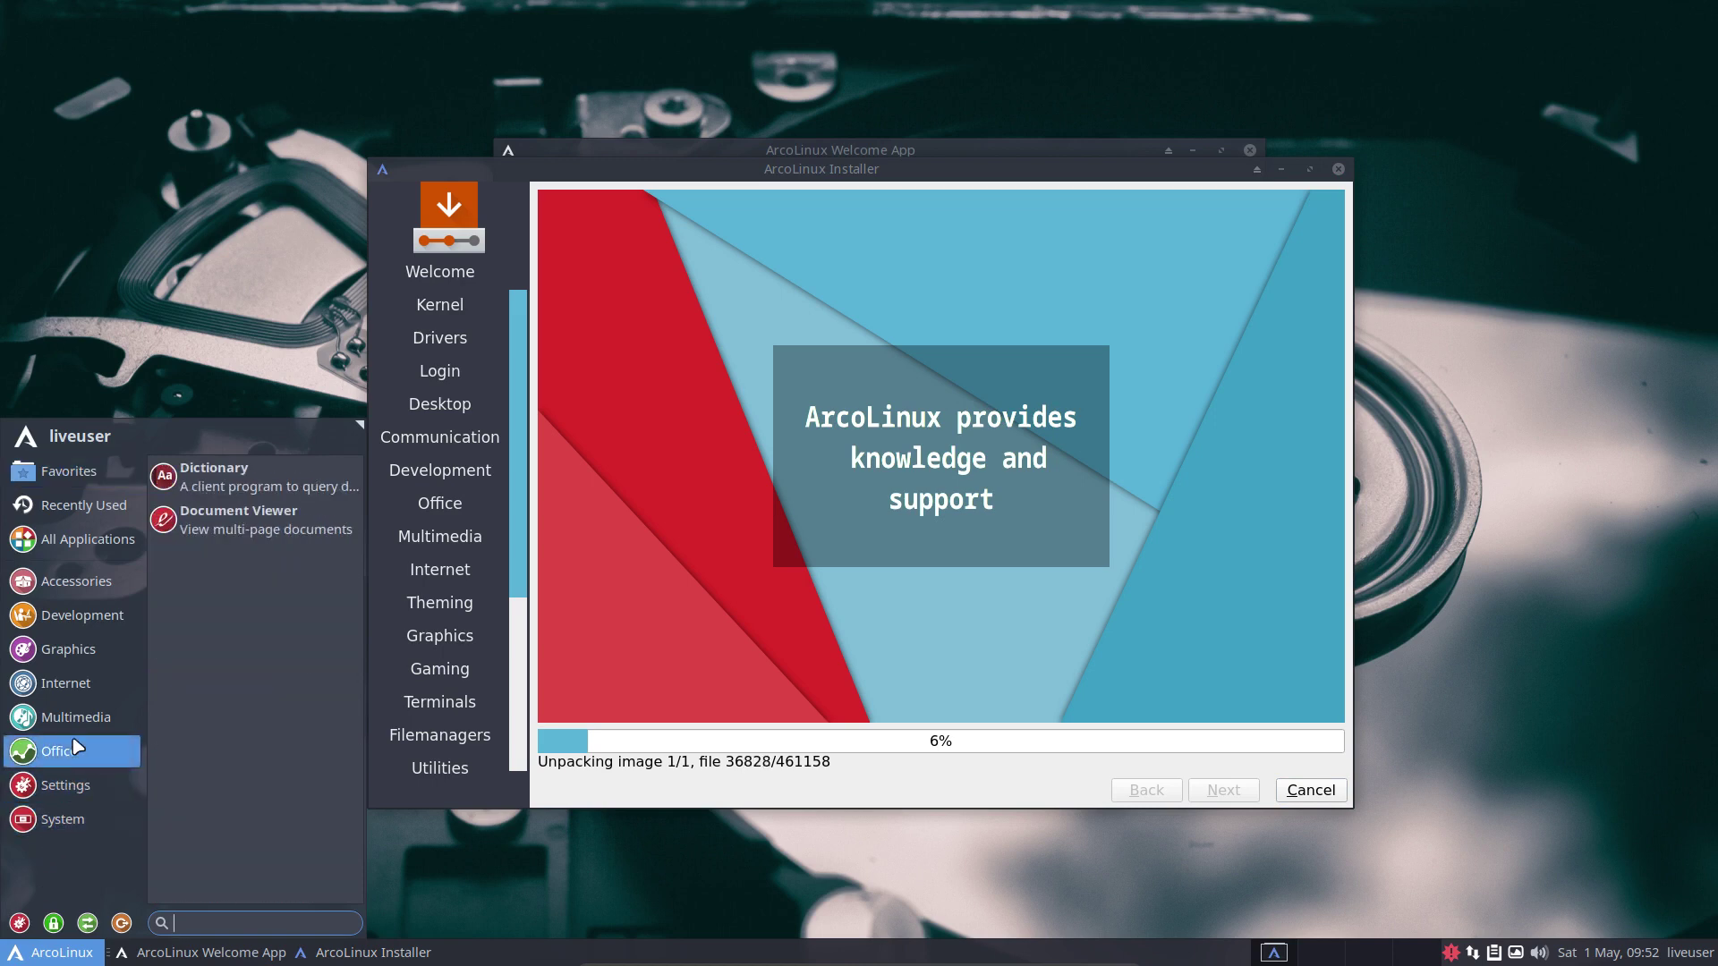
pyautogui.click(77, 716)
pyautogui.click(82, 688)
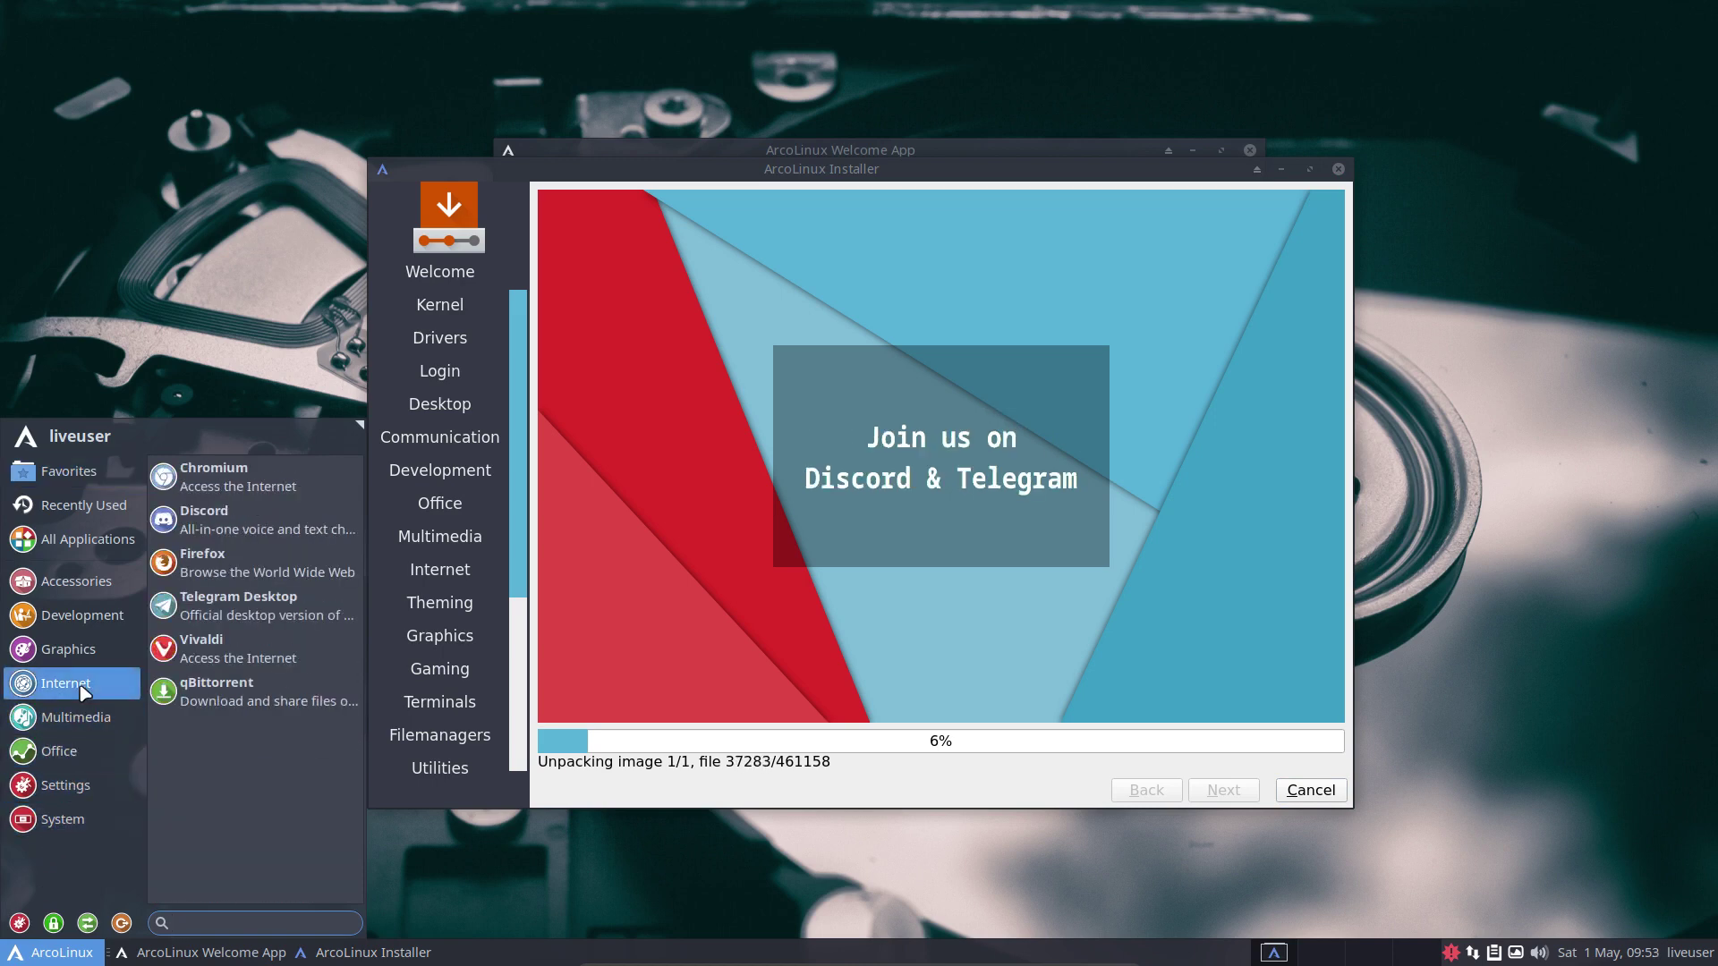
pyautogui.click(87, 658)
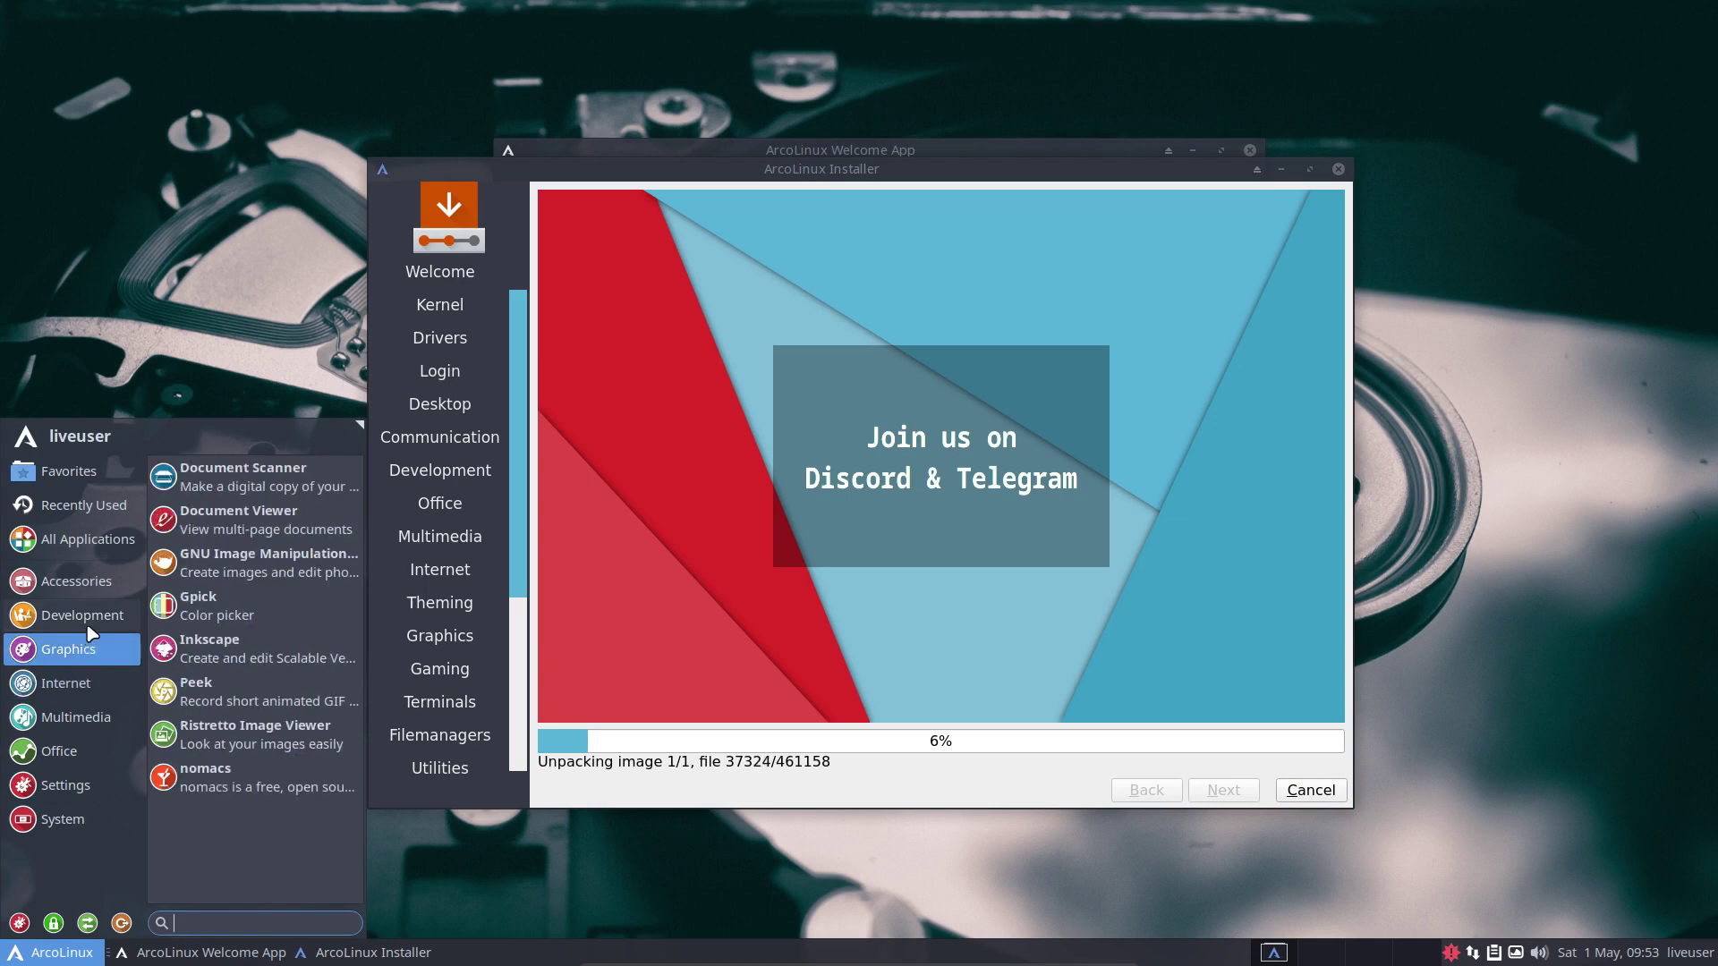
pyautogui.click(89, 627)
pyautogui.click(95, 580)
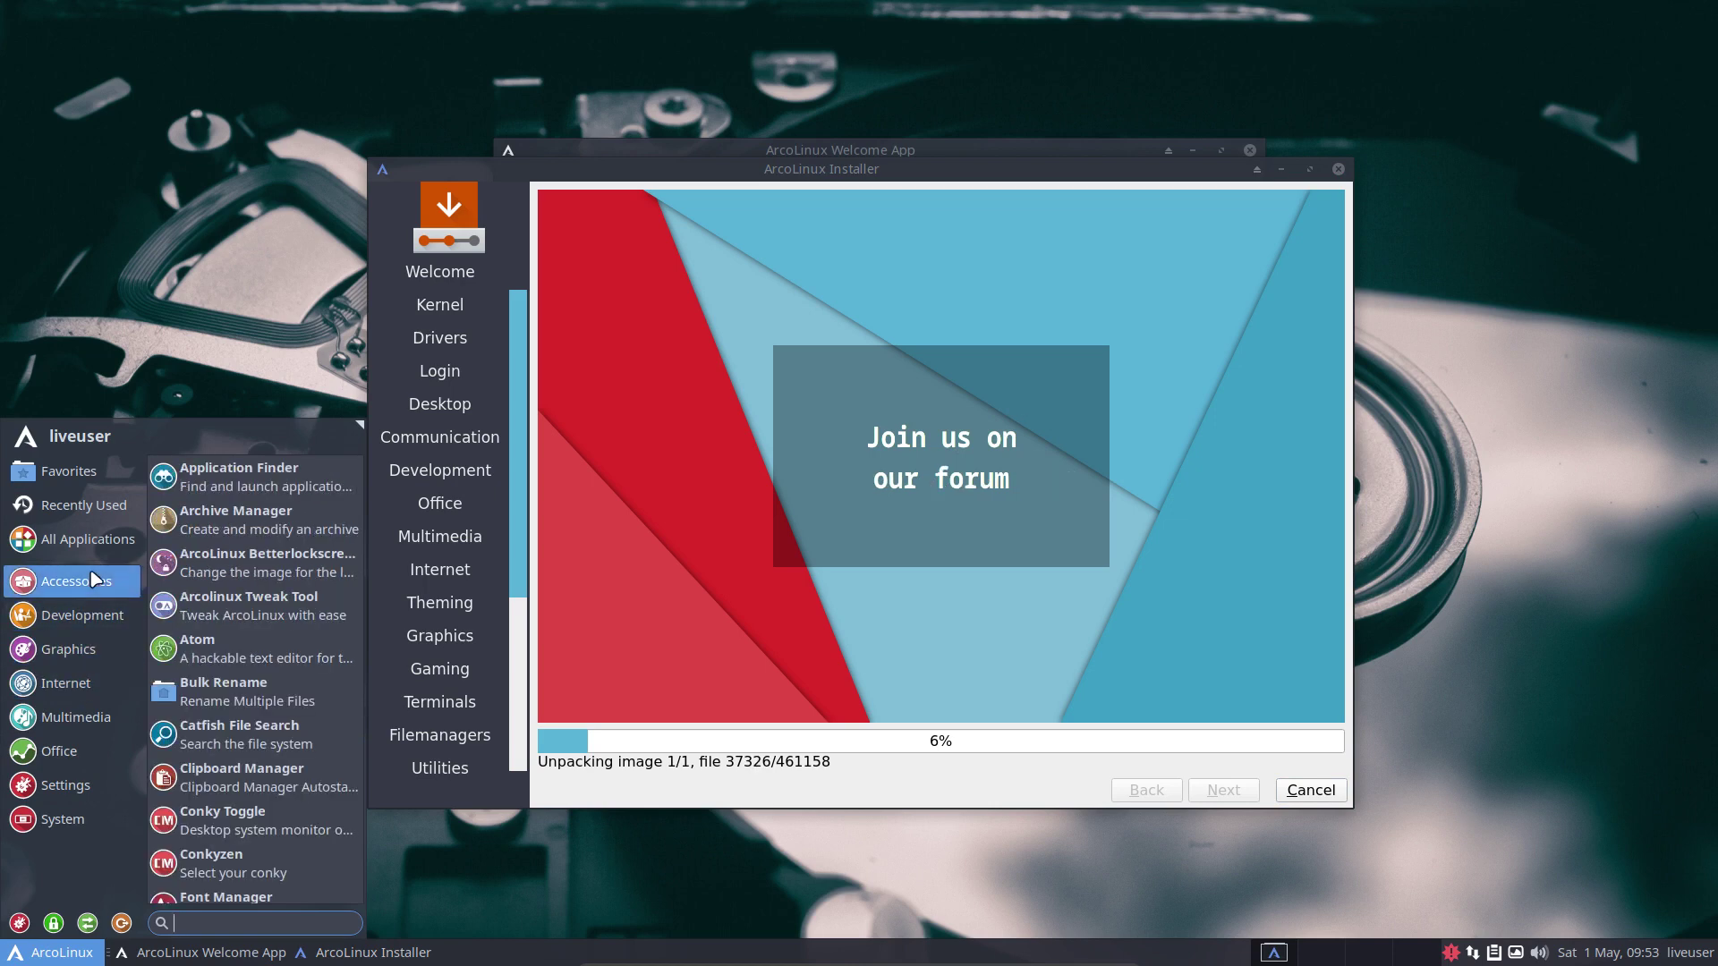
pyautogui.click(86, 546)
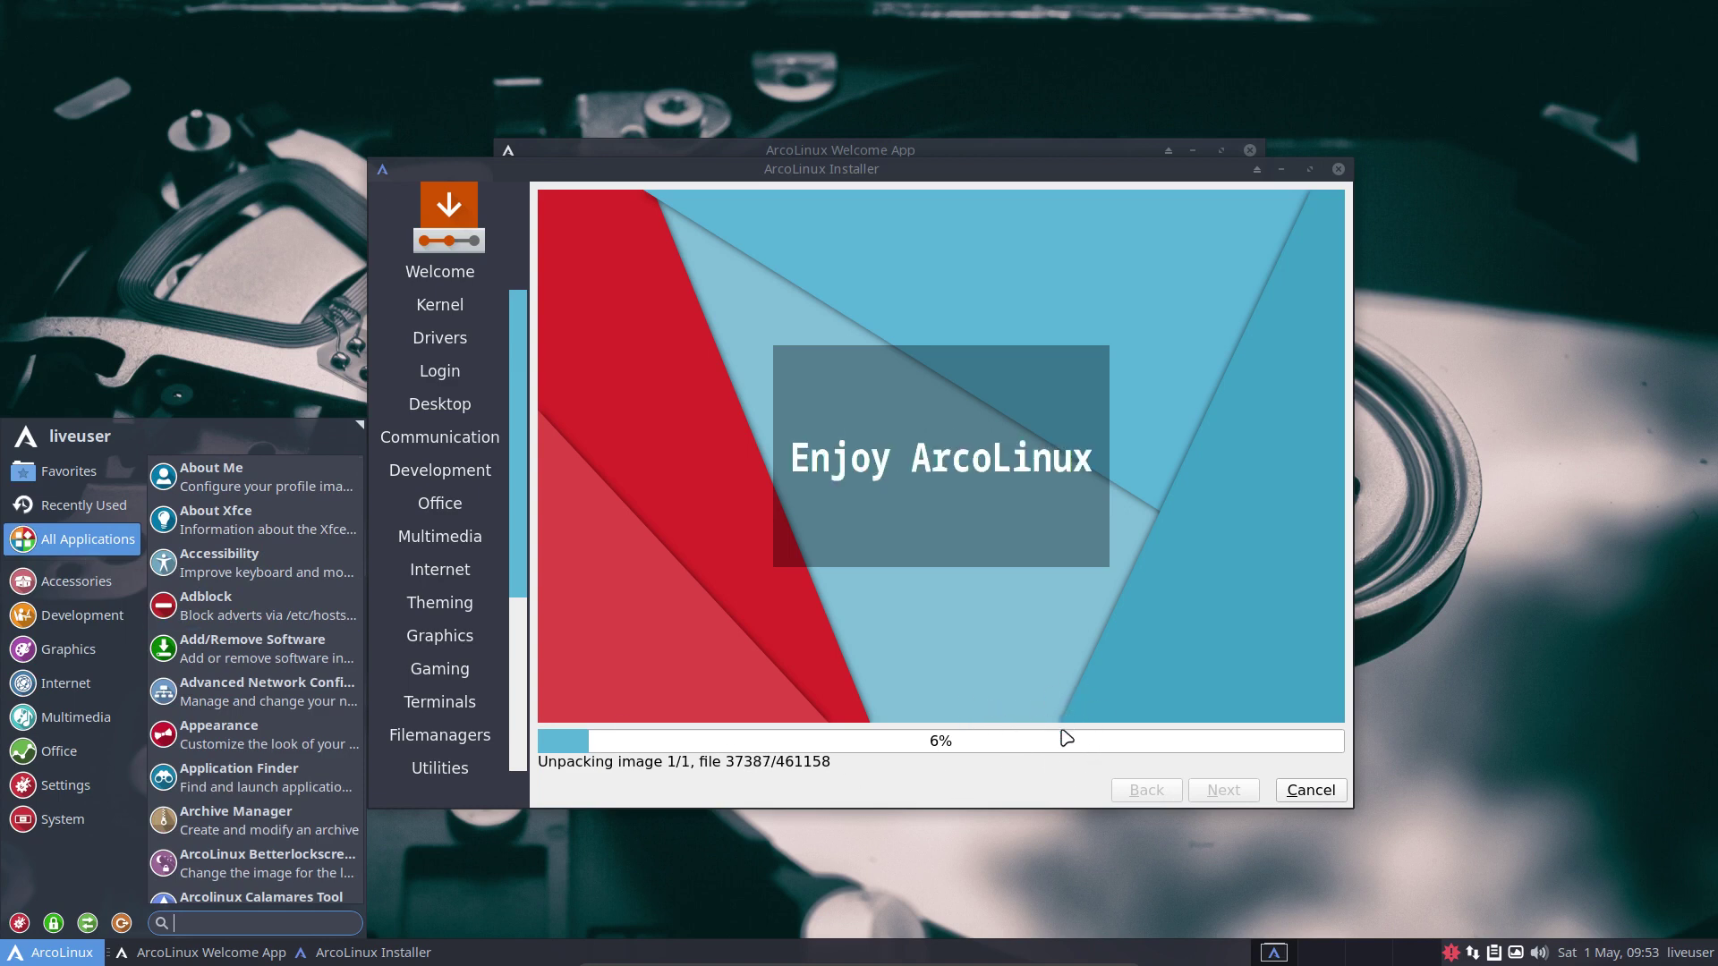
# Dismiss the applications menu by clicking the installer window while unpacking continues.
pyautogui.click(1052, 789)
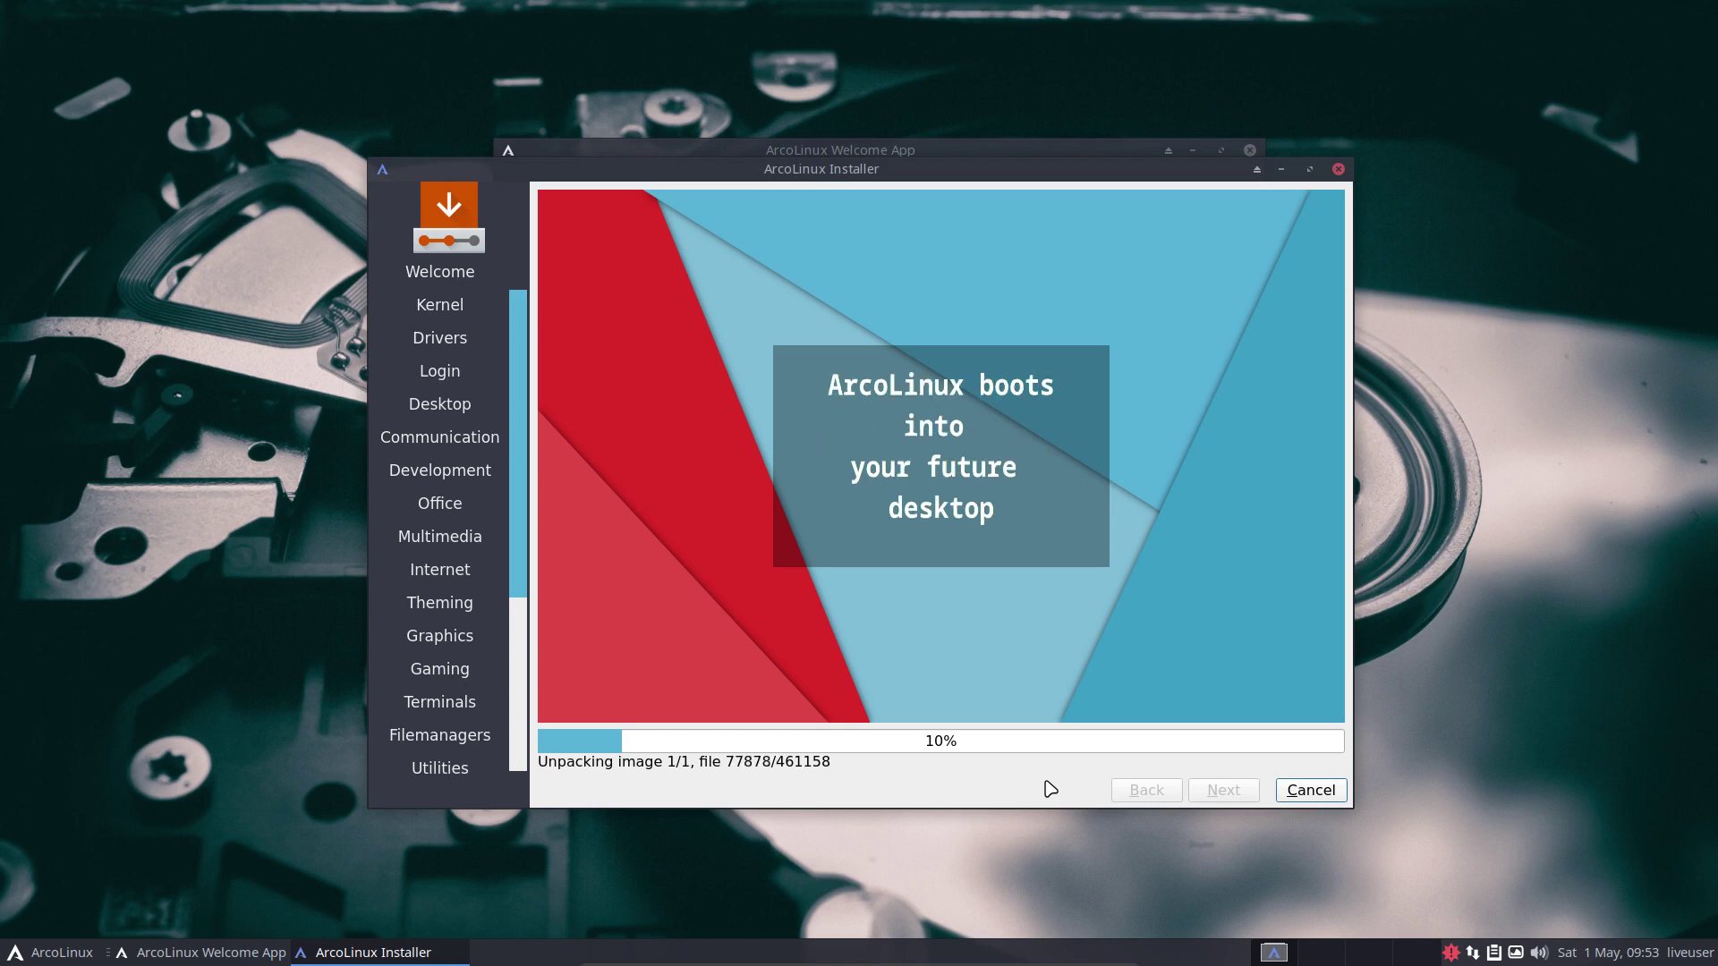
# Run the iso command in a new terminal and select the ISO_CODENAME line showing ArcoLinuxL.
pyautogui.press('super+Return')
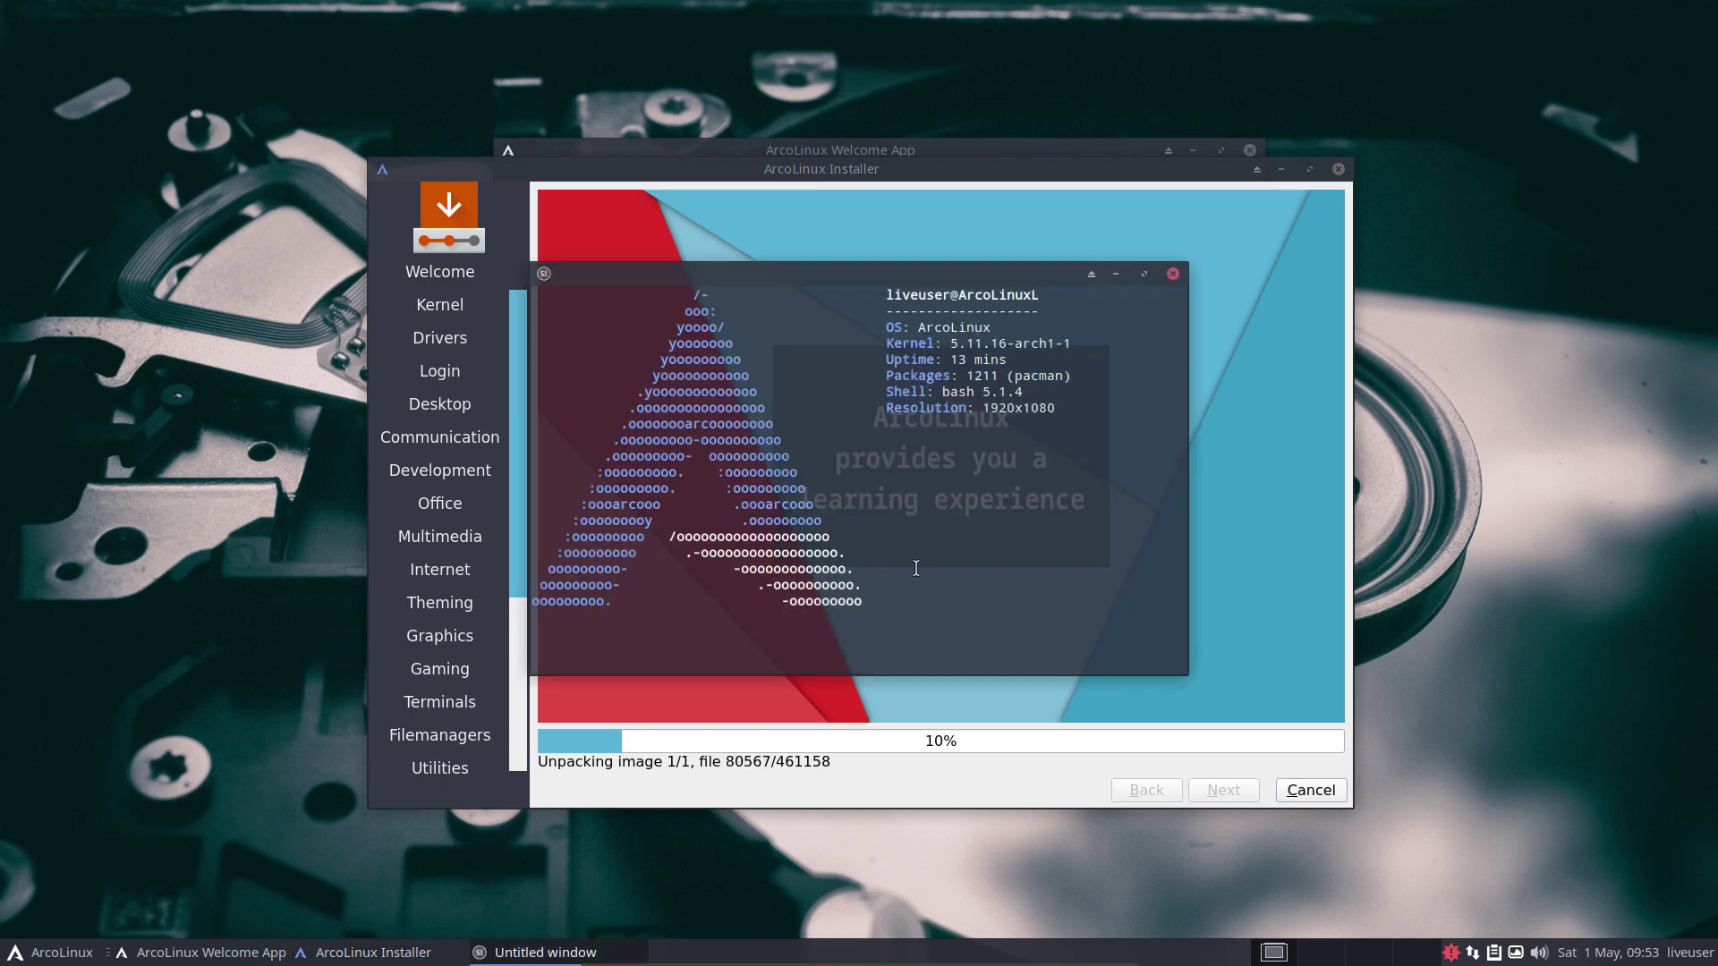
pyautogui.write('iso')
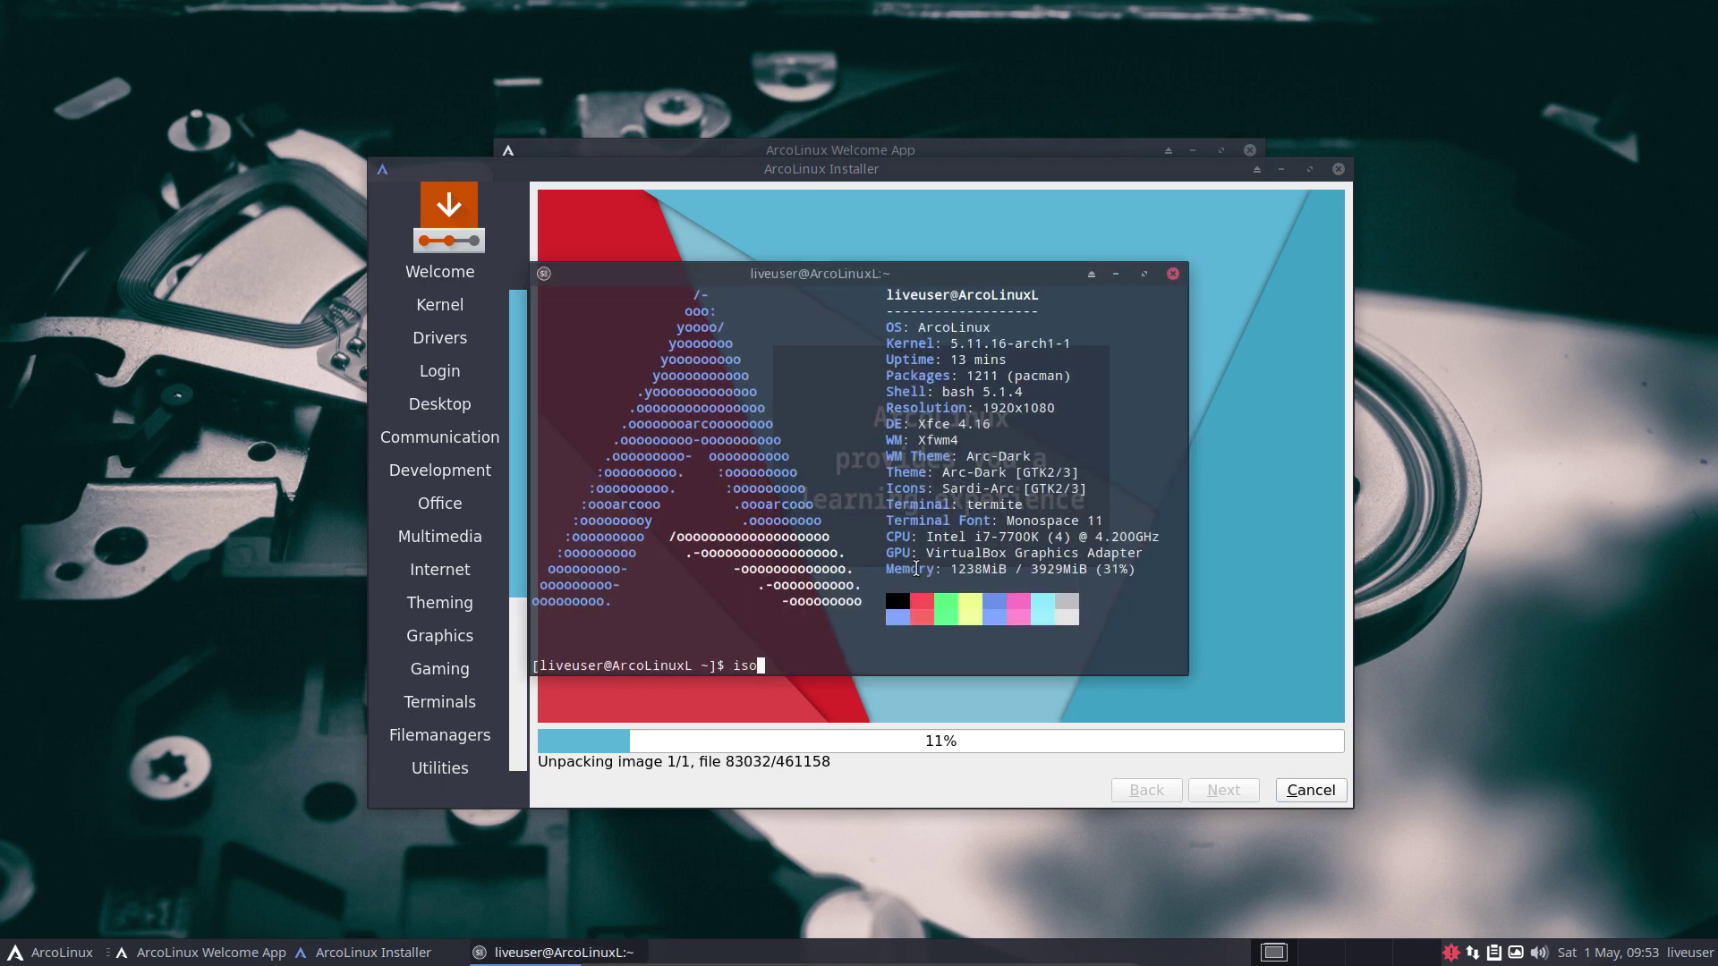
pyautogui.press('Return')
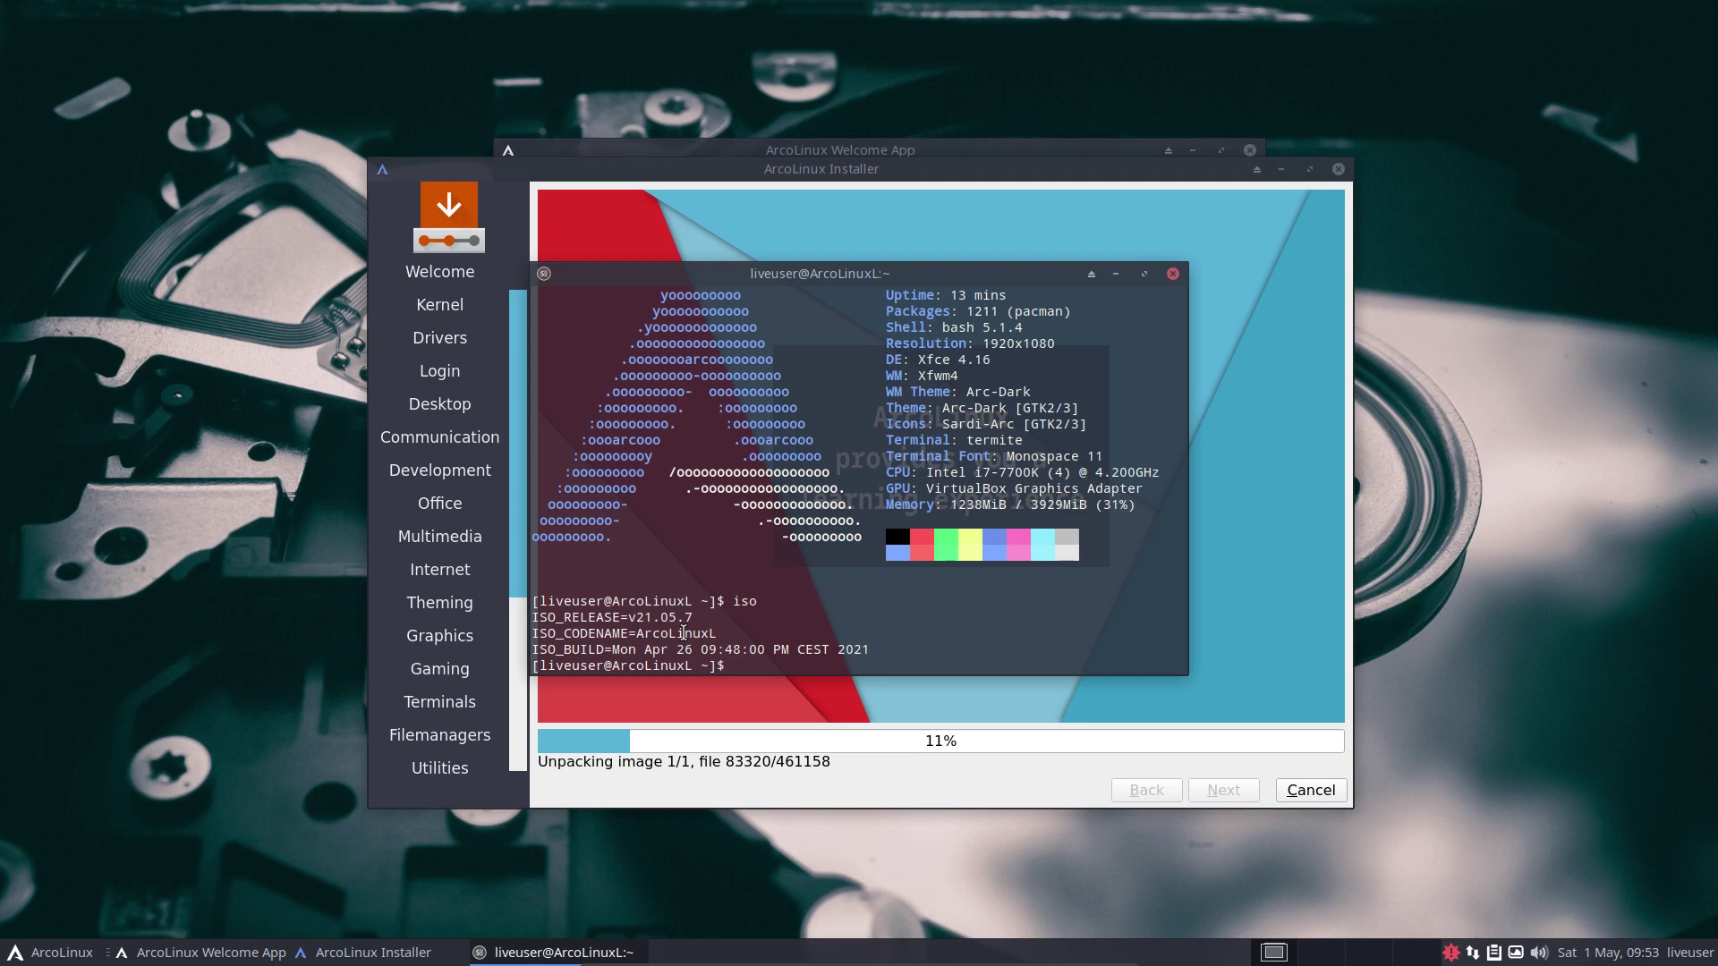
pyautogui.doubleClick(686, 633)
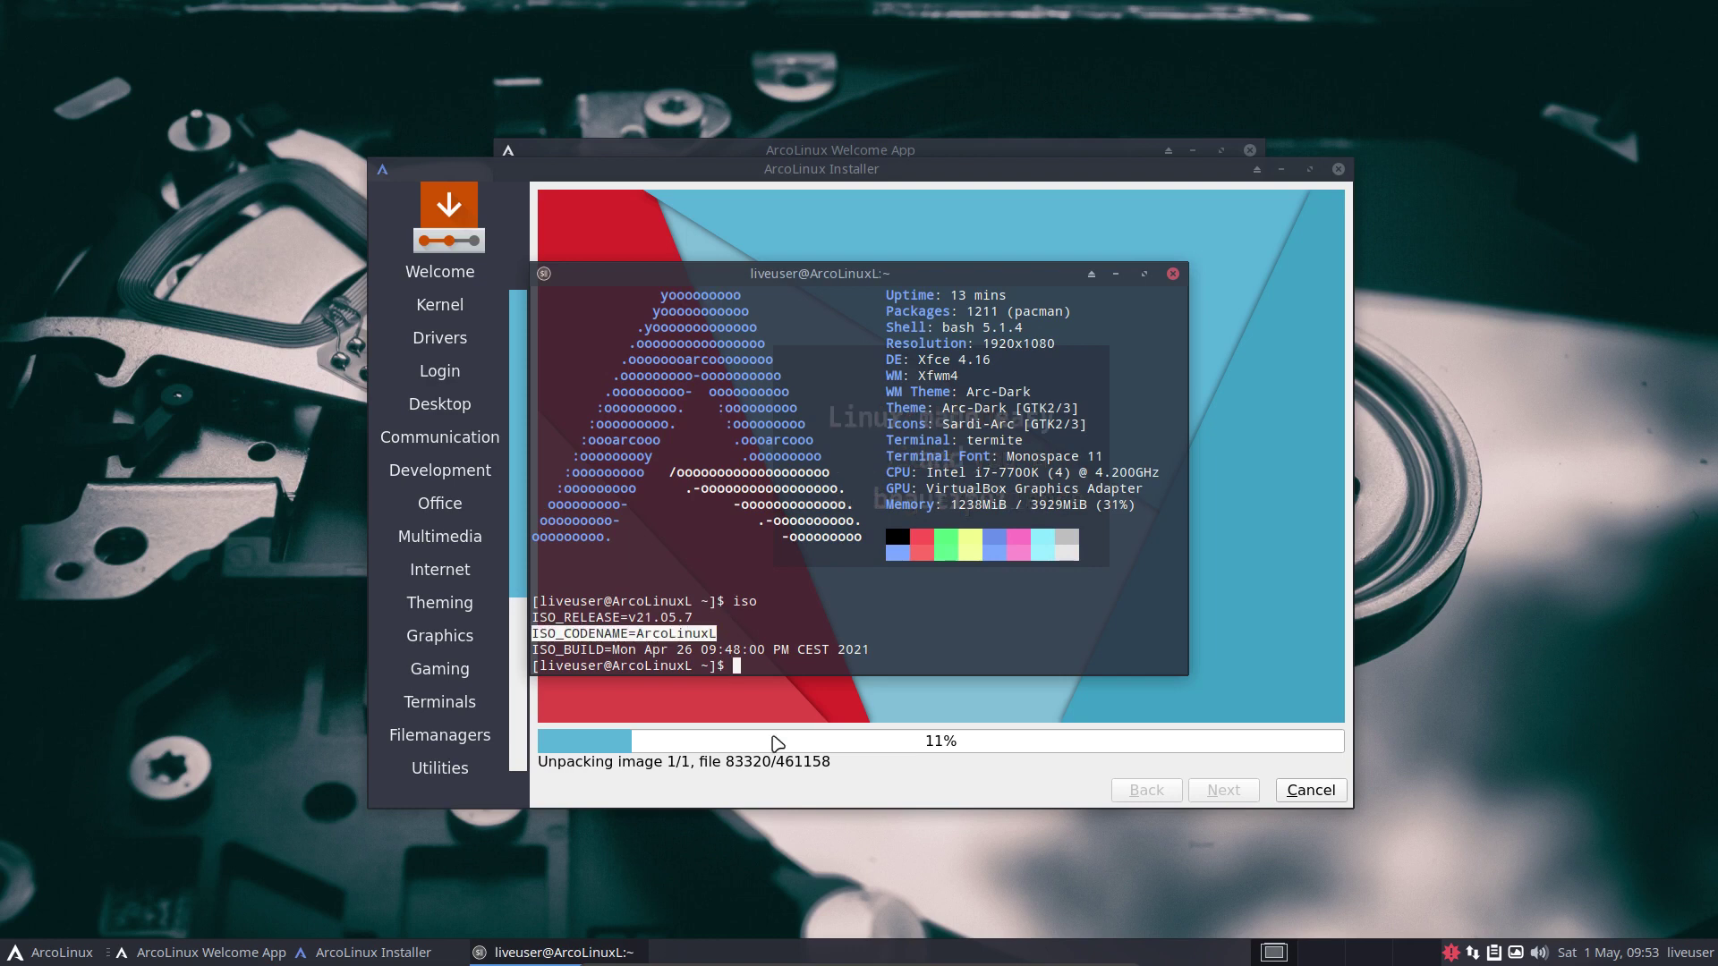